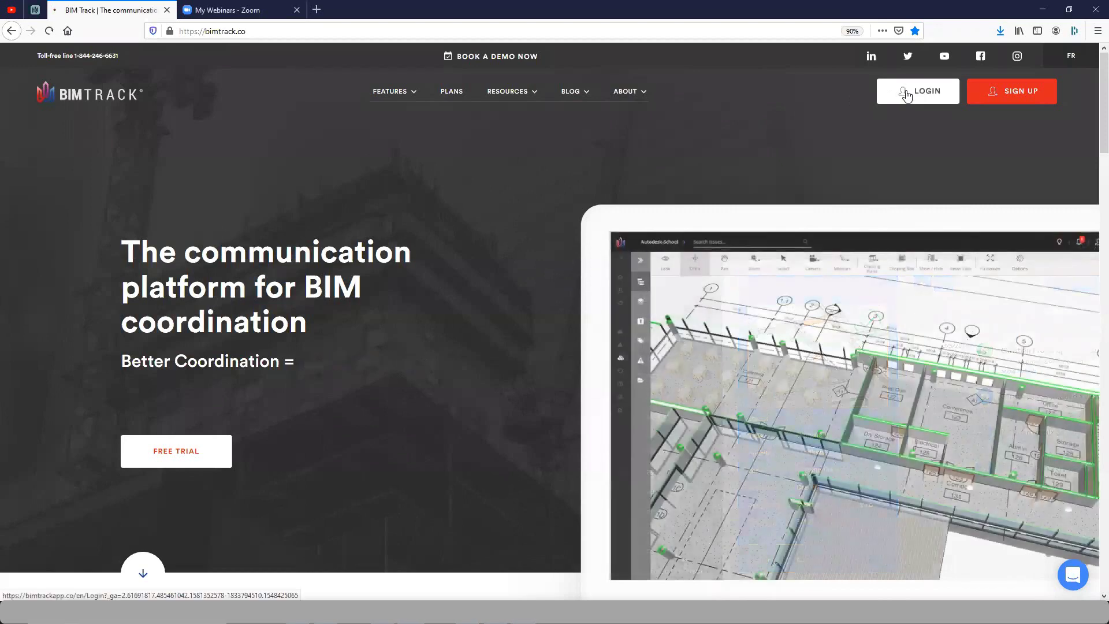
Log in to BIM Track with the saved bimtrack.co account and open the bimtrackCSteam hub
{"action": "left_click", "coordinate": [909, 91]}
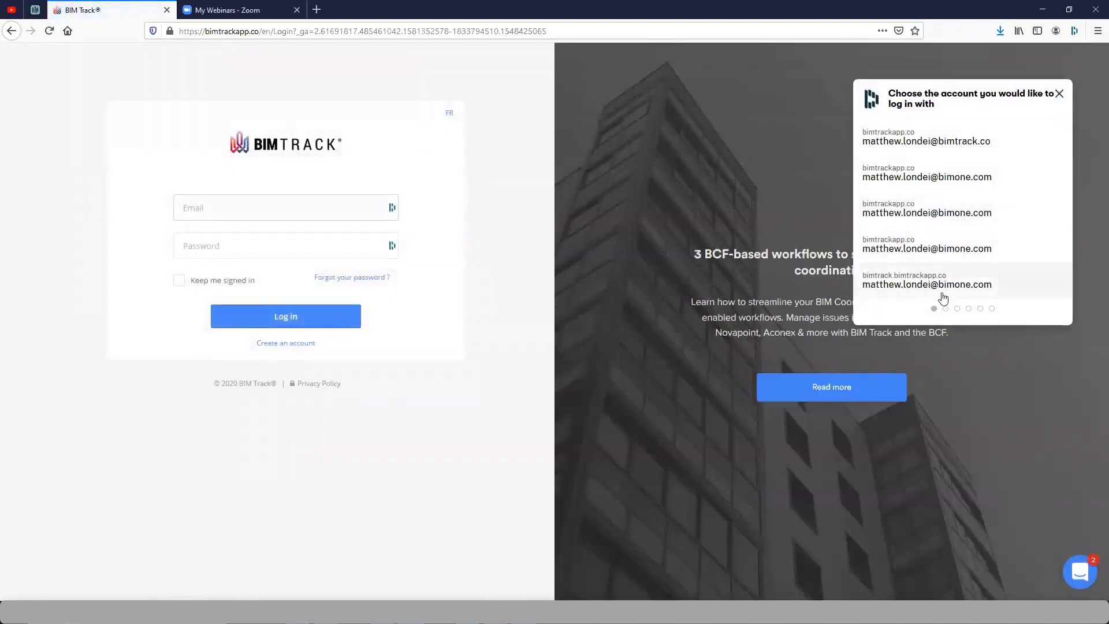
{"action": "left_click", "coordinate": [978, 141]}
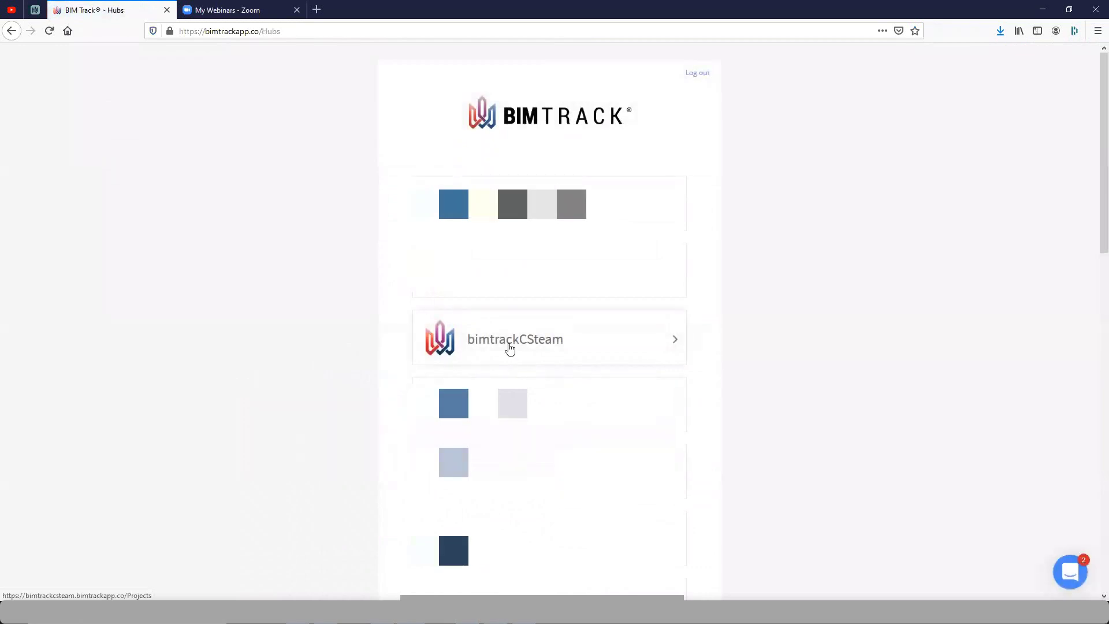
{"action": "left_click", "coordinate": [508, 347]}
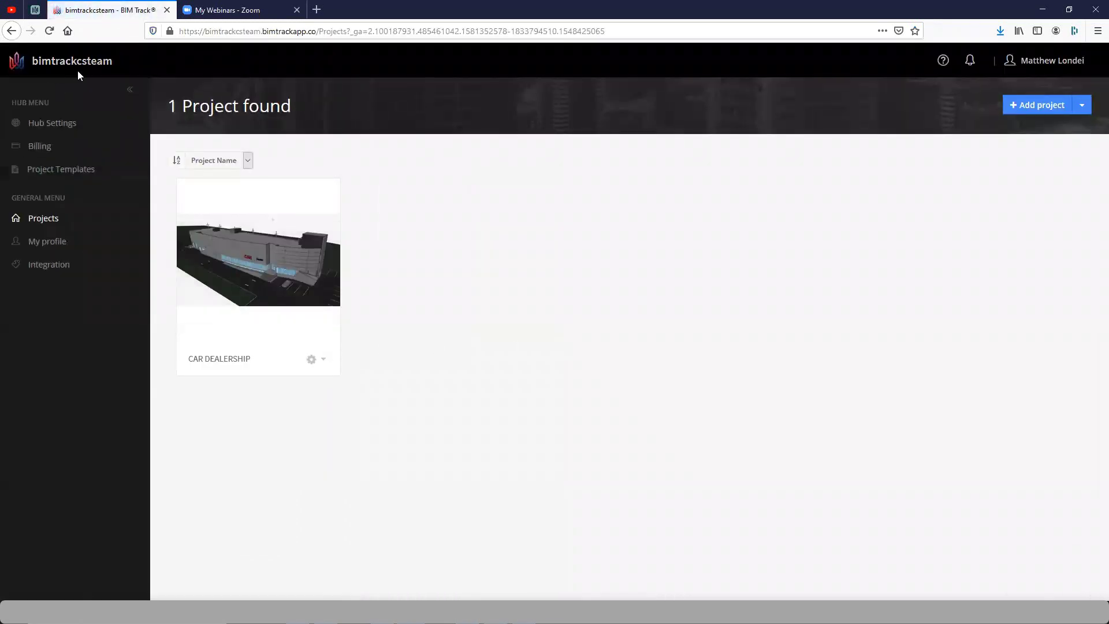
Open the hub settings and review the hub users with their roles and assigned projects
{"action": "left_click", "coordinate": [55, 124]}
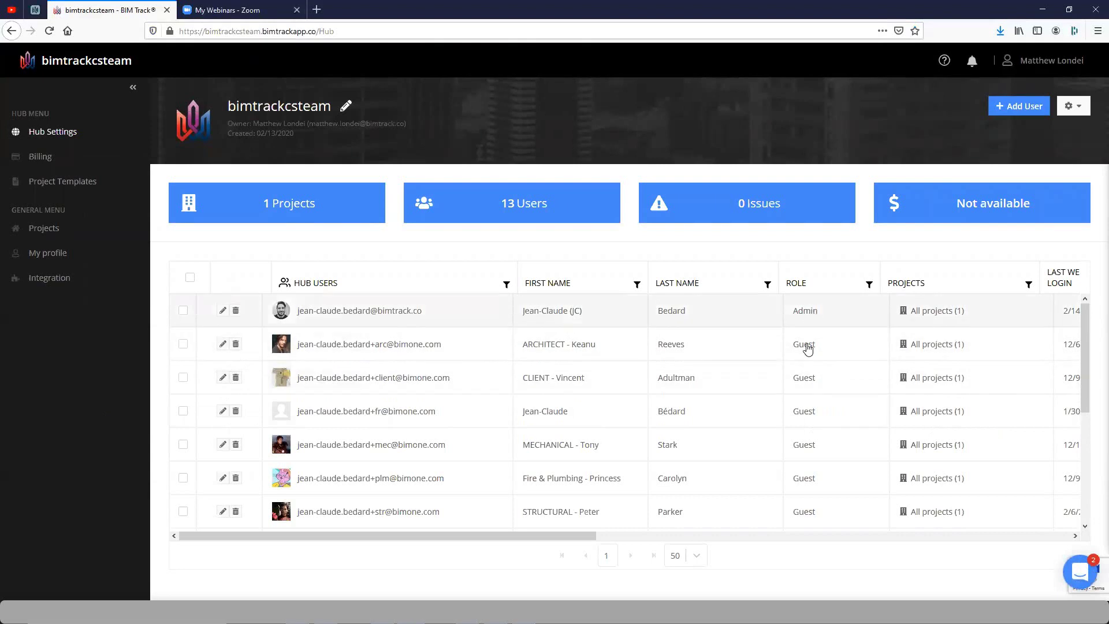
{"action": "scroll", "coordinate": [795, 370], "scroll_direction": "down", "scroll_amount": 5}
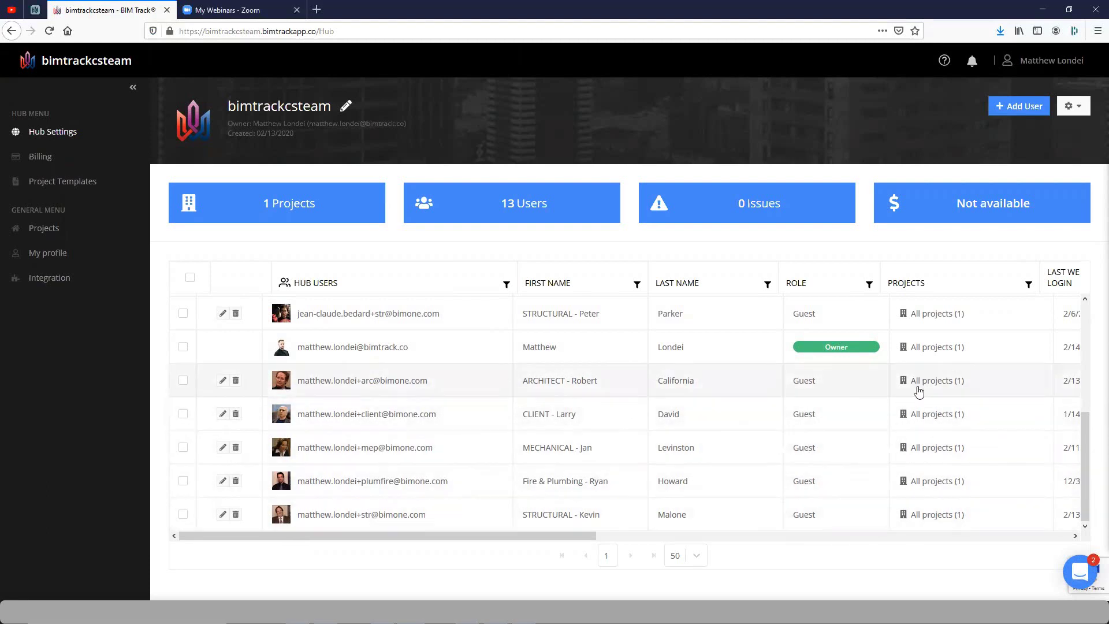
Start a new hub user entry with the Guest role, try assigning the Car Dealership project, and discard the entry
{"action": "left_click", "coordinate": [1012, 106]}
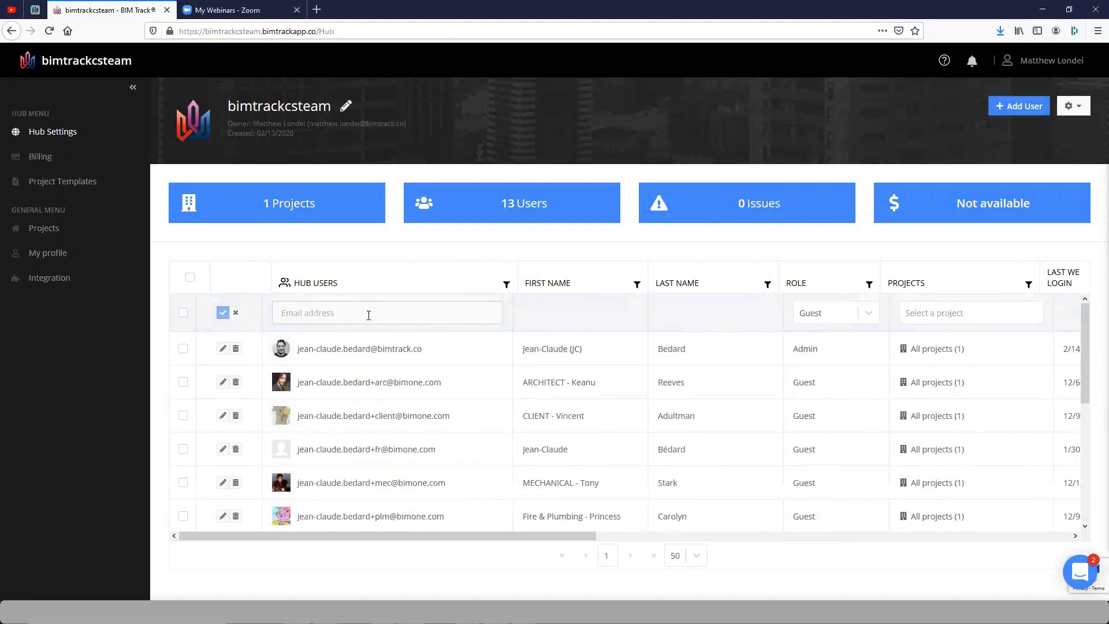
{"action": "left_click", "coordinate": [832, 313]}
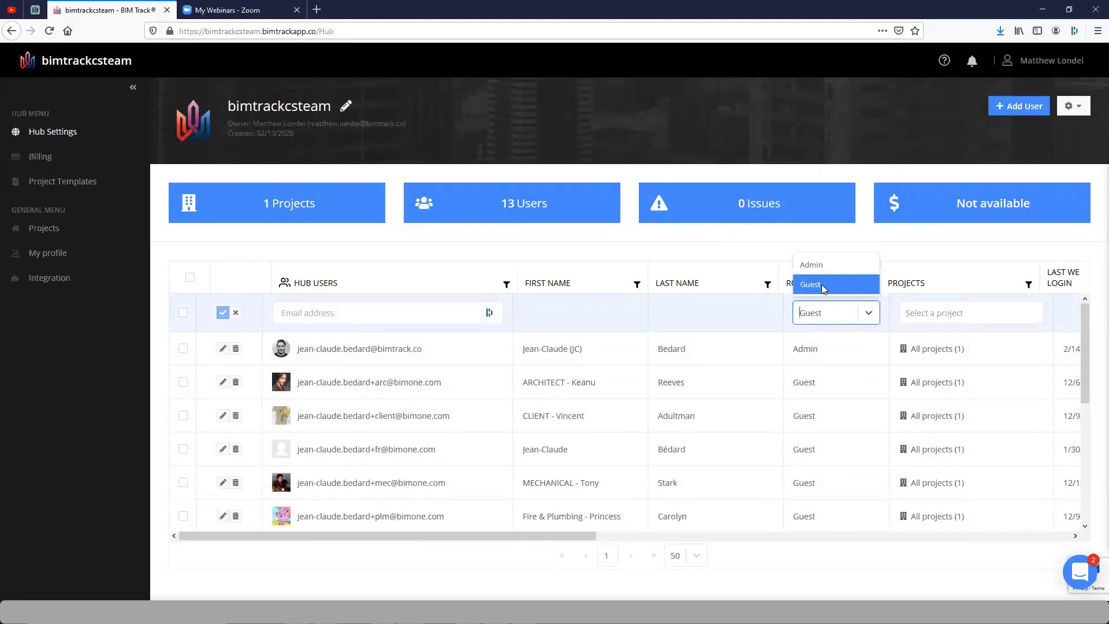
{"action": "left_click", "coordinate": [947, 315]}
{"action": "left_click", "coordinate": [940, 286]}
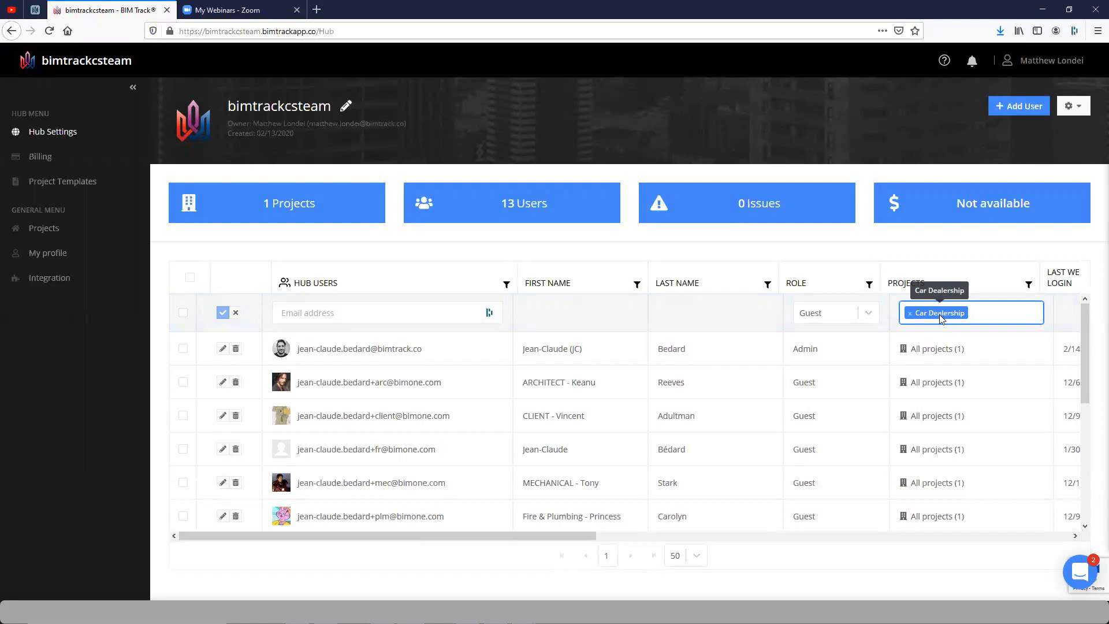
{"action": "left_click", "coordinate": [910, 313]}
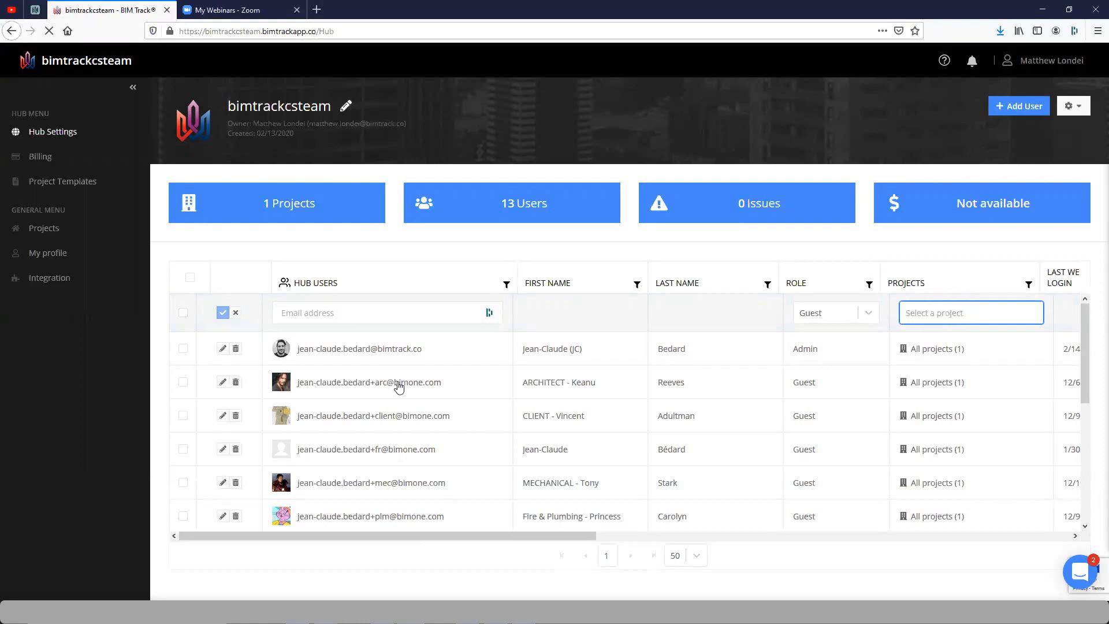
{"action": "left_click", "coordinate": [236, 314]}
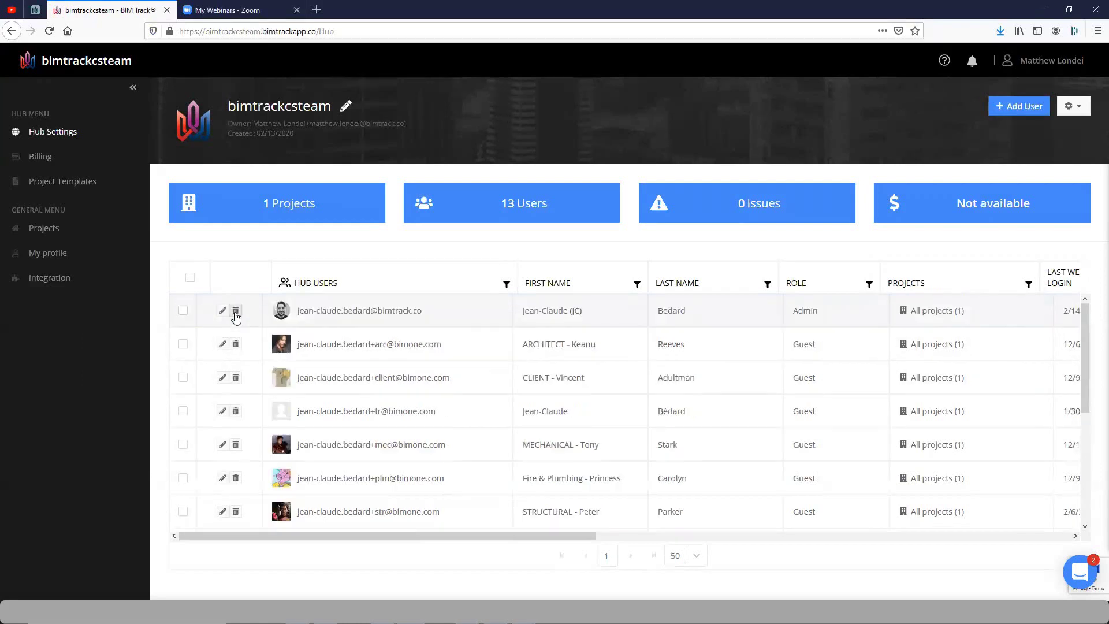
View the hub's import users form for adding several e-mail addresses at once, and close it without importing
{"action": "left_click", "coordinate": [1072, 110]}
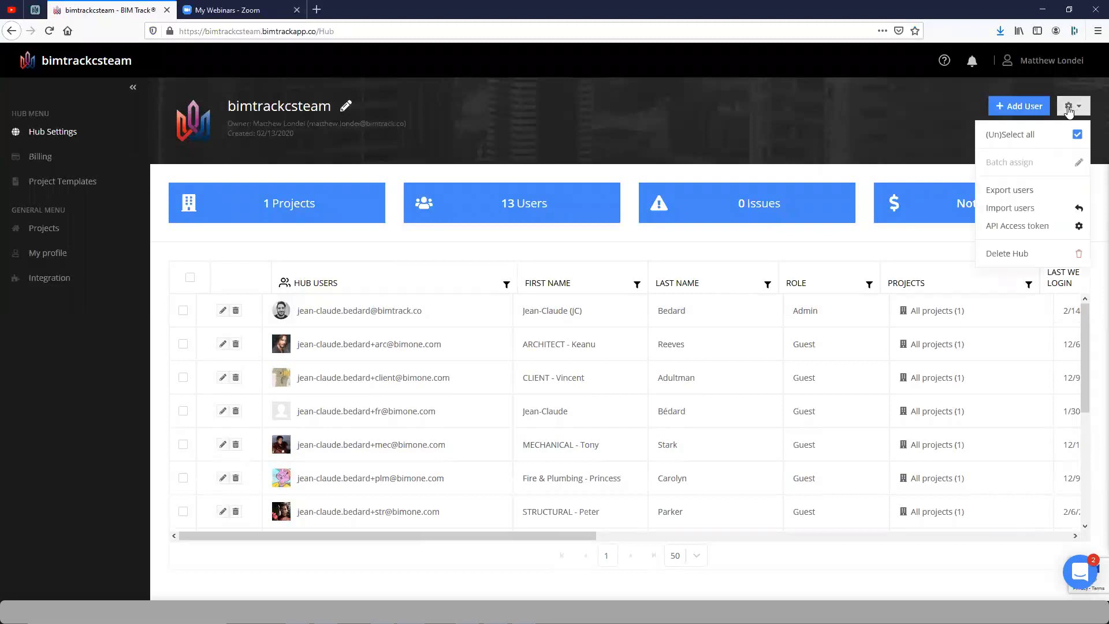
{"action": "left_click", "coordinate": [1021, 209]}
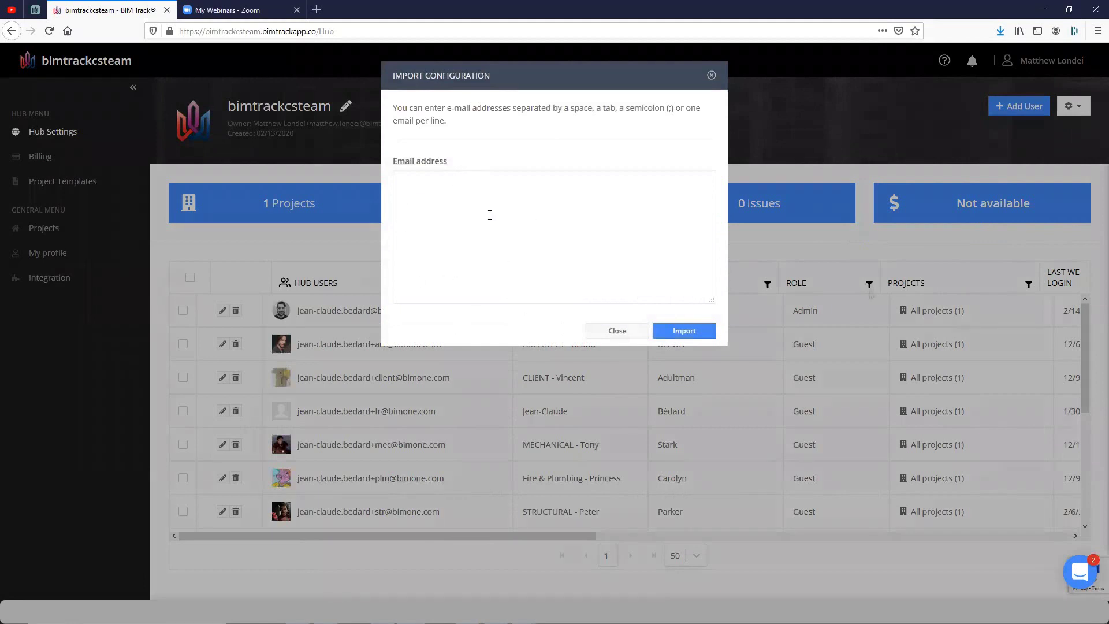
{"action": "left_click", "coordinate": [617, 331]}
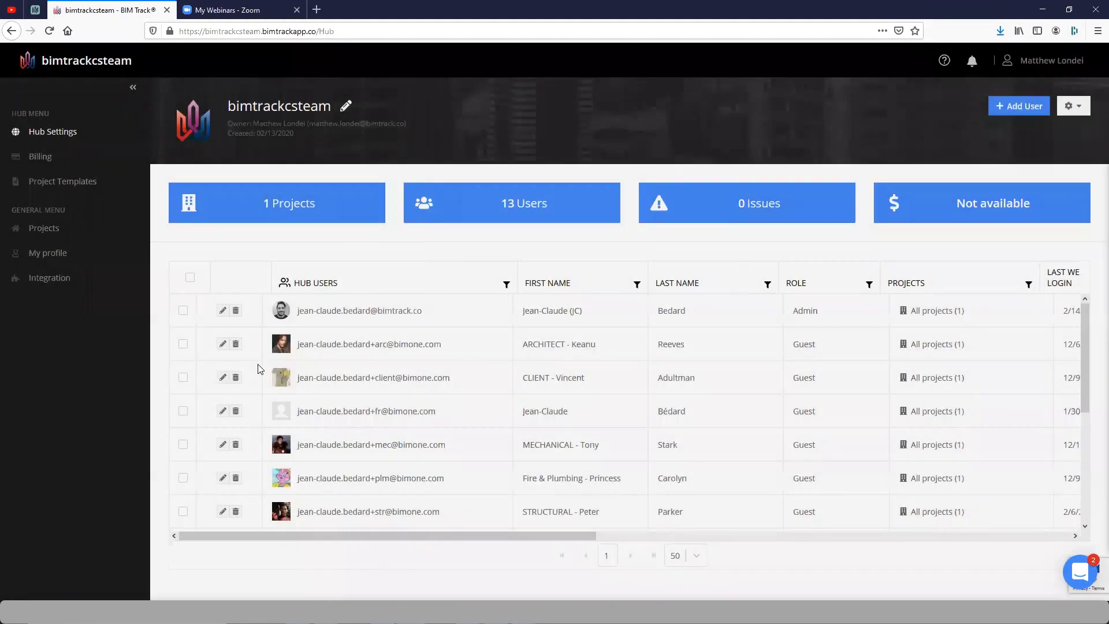
Prepare a batch assignment of all hub users to the Car Dealership project as Editor, cancel it and clear the user selection
{"action": "left_click", "coordinate": [189, 278]}
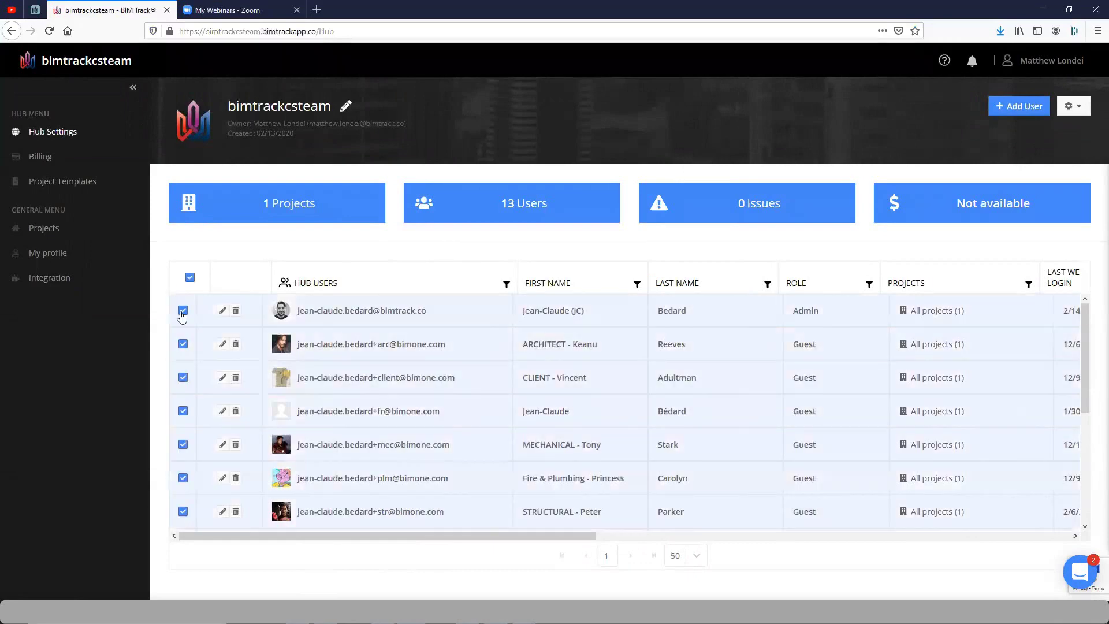
{"action": "left_click", "coordinate": [1069, 110]}
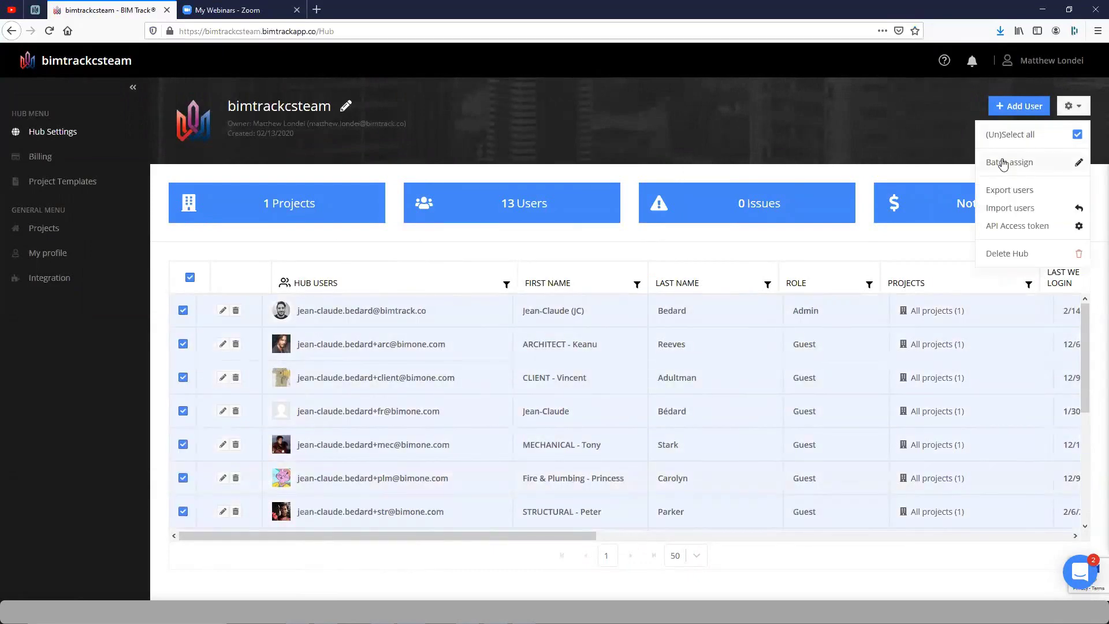
{"action": "left_click", "coordinate": [1003, 165]}
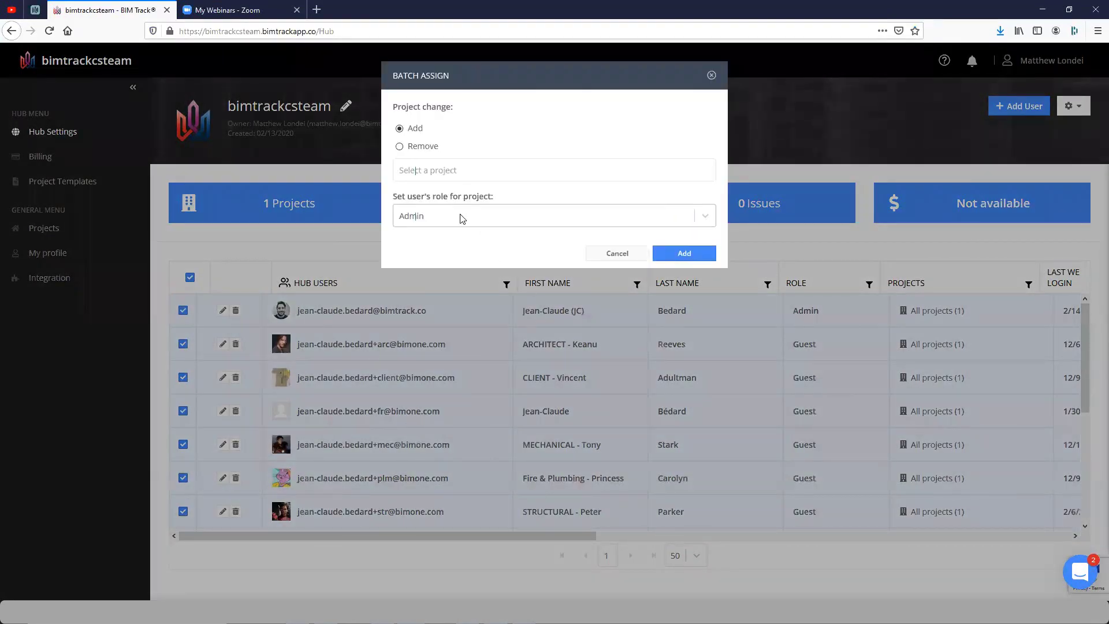
{"action": "left_click", "coordinate": [459, 216]}
{"action": "left_click", "coordinate": [429, 259]}
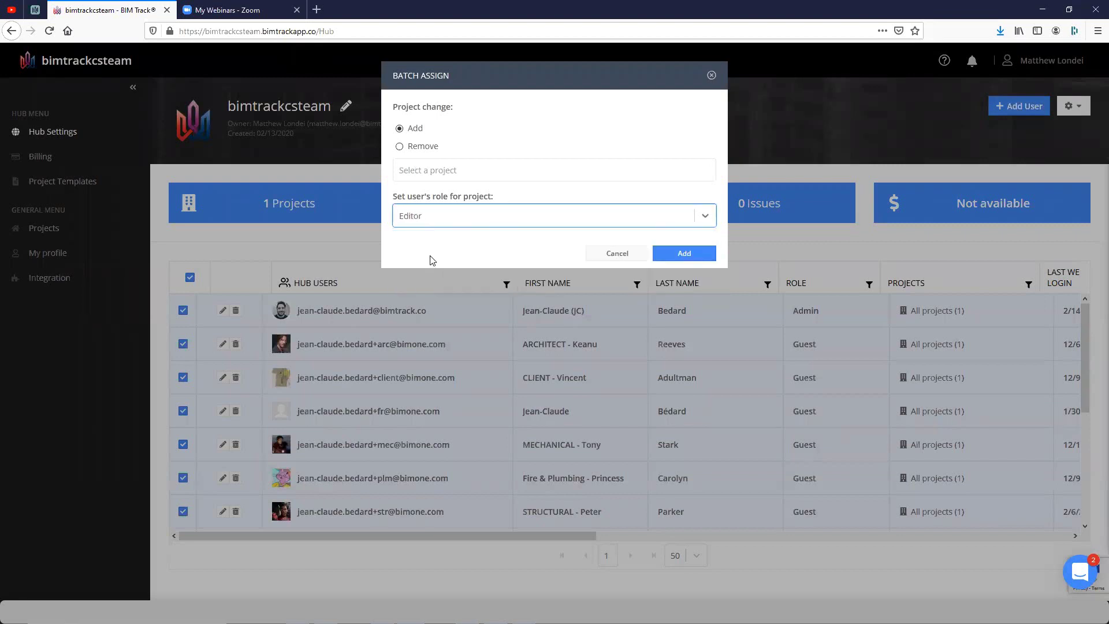
{"action": "left_click", "coordinate": [440, 173]}
{"action": "left_click", "coordinate": [442, 192]}
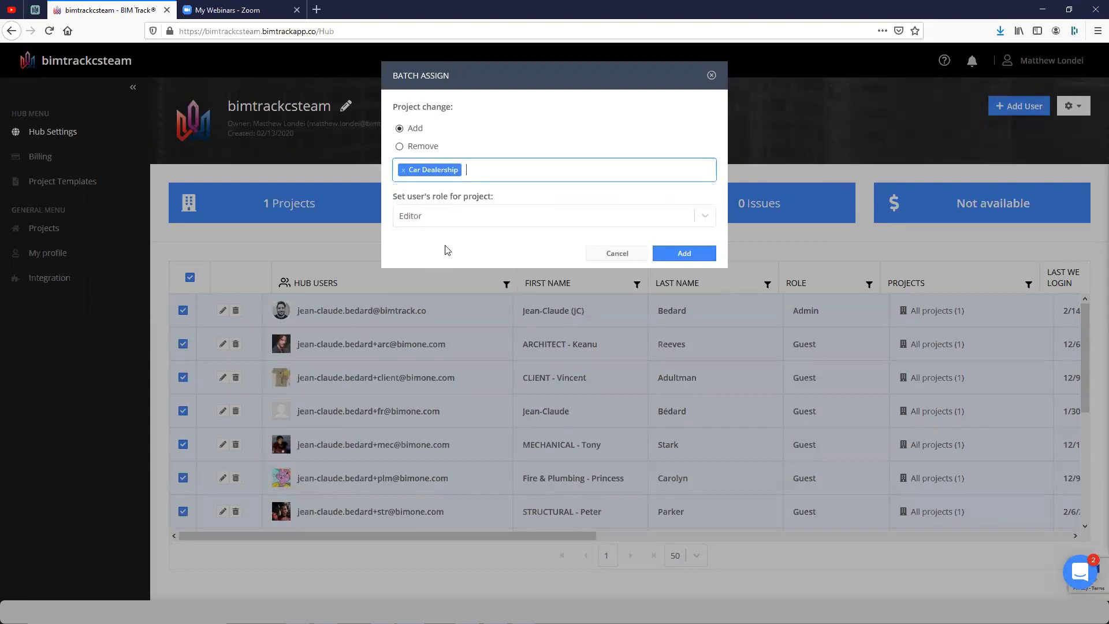
{"action": "left_click", "coordinate": [626, 252]}
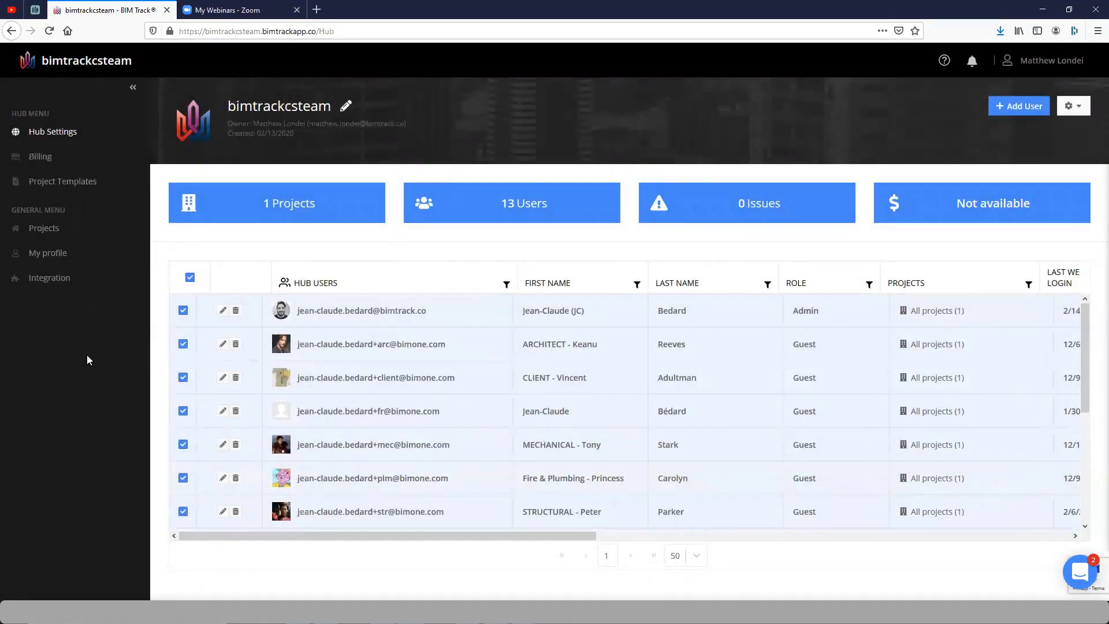
{"action": "left_click", "coordinate": [190, 278]}
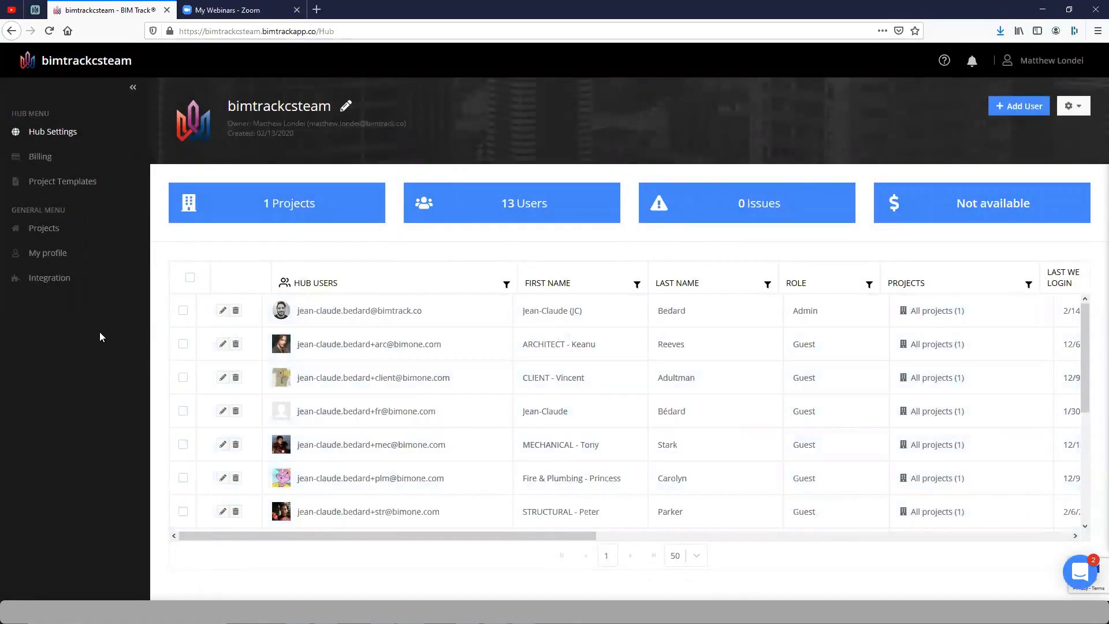
Create a project named New Project from the Car Dealership - 02/13/2020 template
{"action": "left_click", "coordinate": [46, 229]}
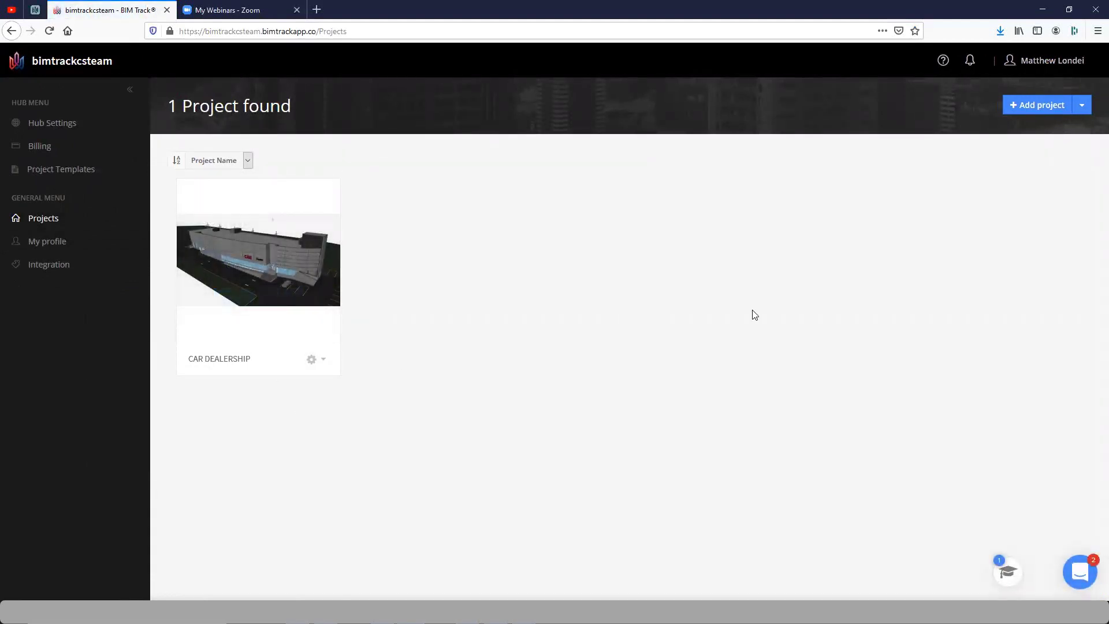
{"action": "left_click", "coordinate": [1028, 109]}
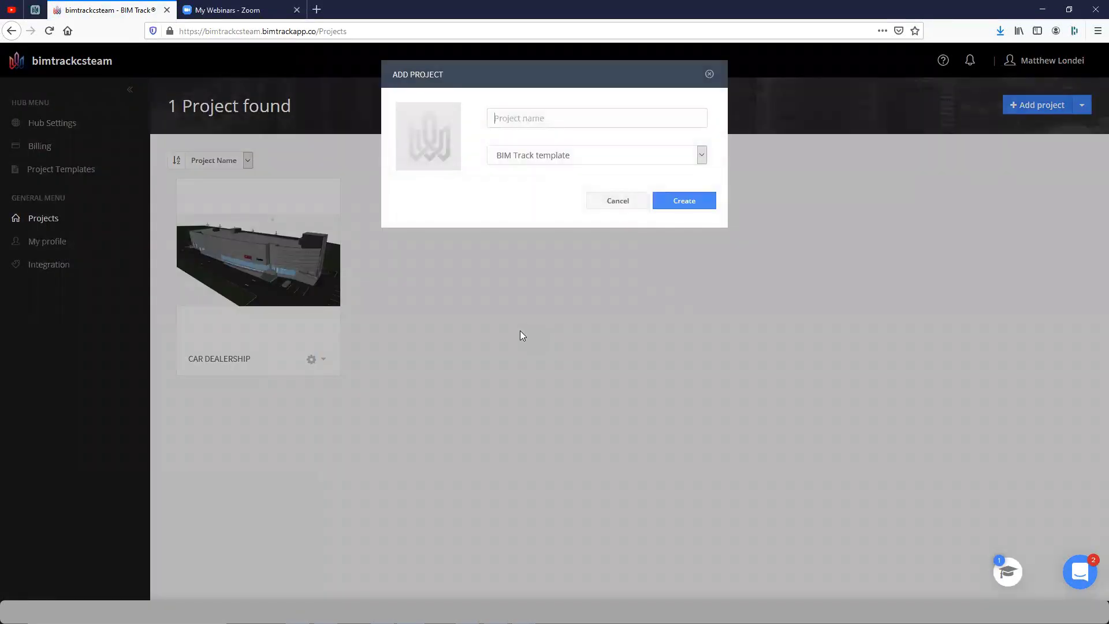
{"action": "type", "text": "New Project"}
{"action": "left_click", "coordinate": [702, 154]}
{"action": "left_click", "coordinate": [520, 180]}
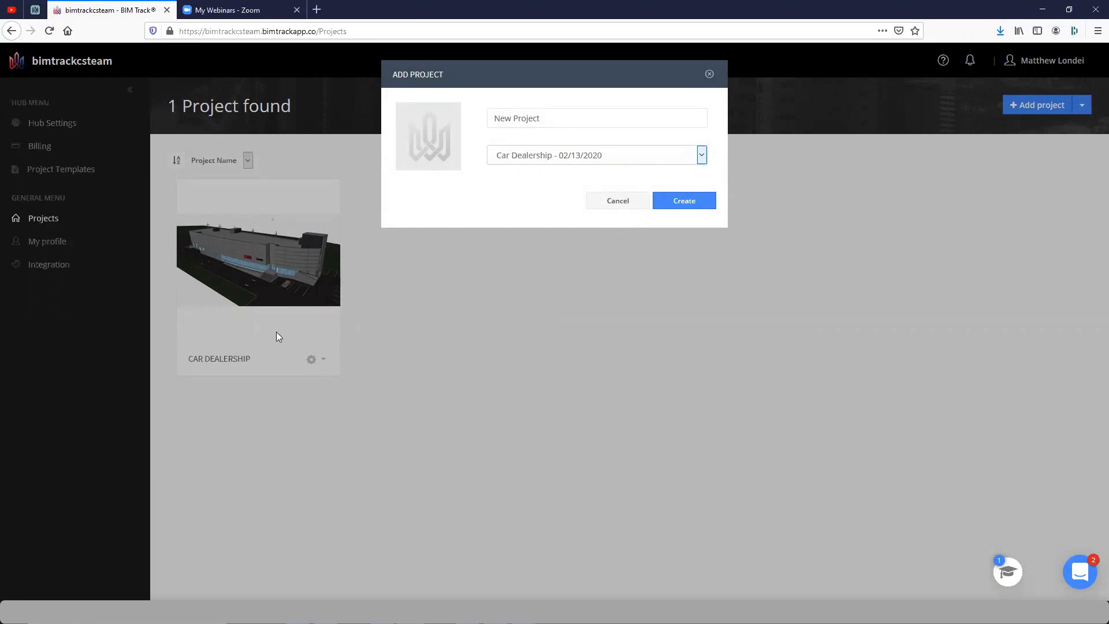
{"action": "left_click", "coordinate": [679, 201]}
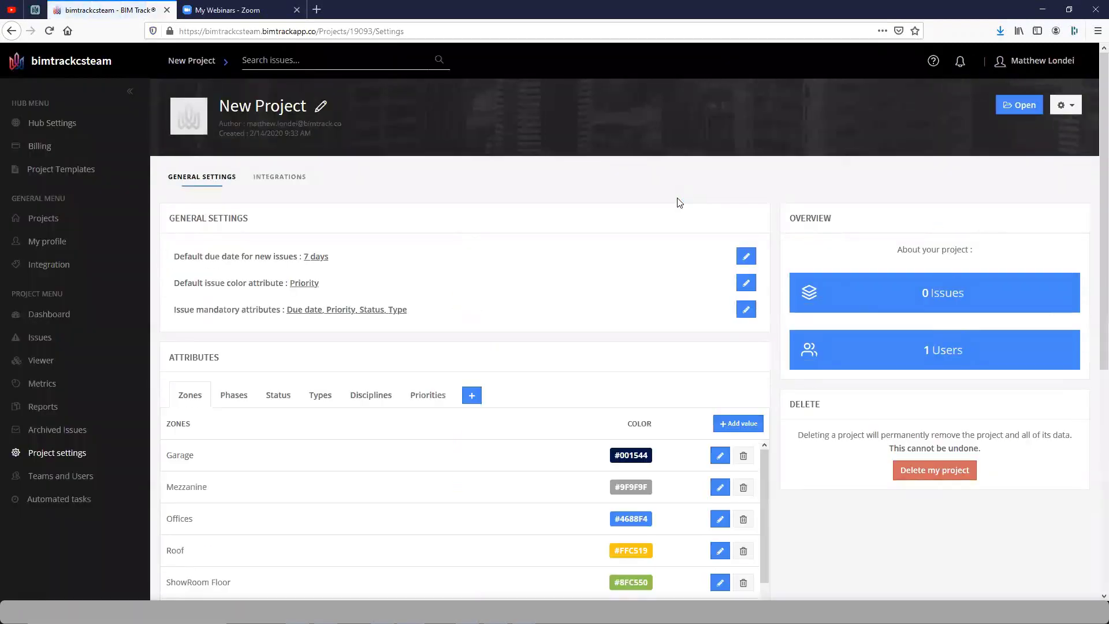
Examine the new project's general settings and the values listed under its Zones attribute
{"action": "scroll", "coordinate": [645, 231], "scroll_direction": "down", "scroll_amount": 2}
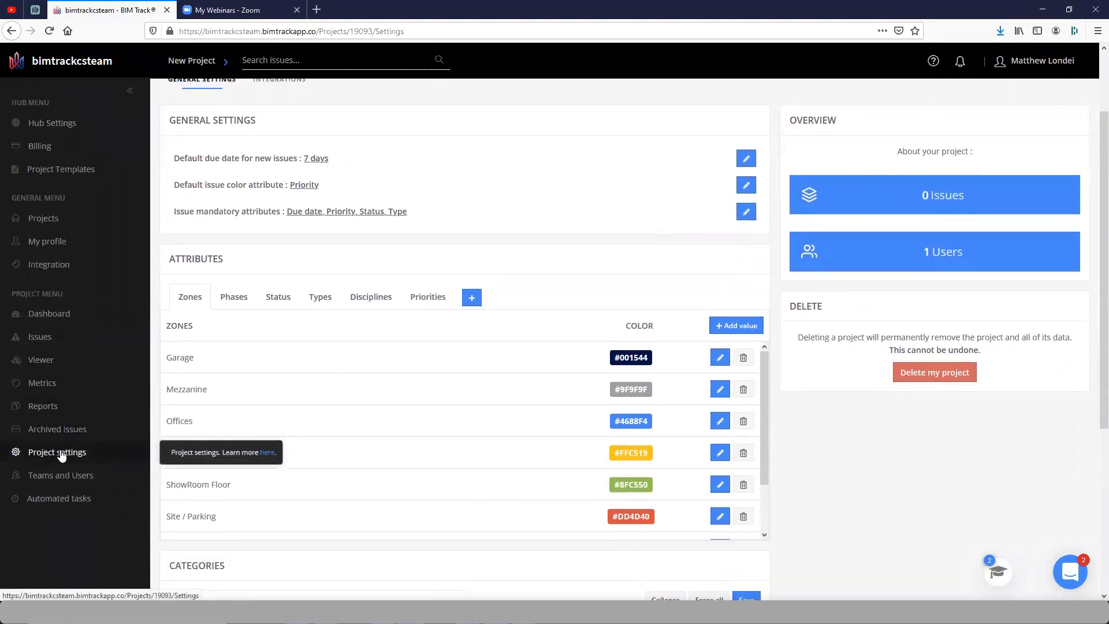
{"action": "left_click", "coordinate": [61, 454]}
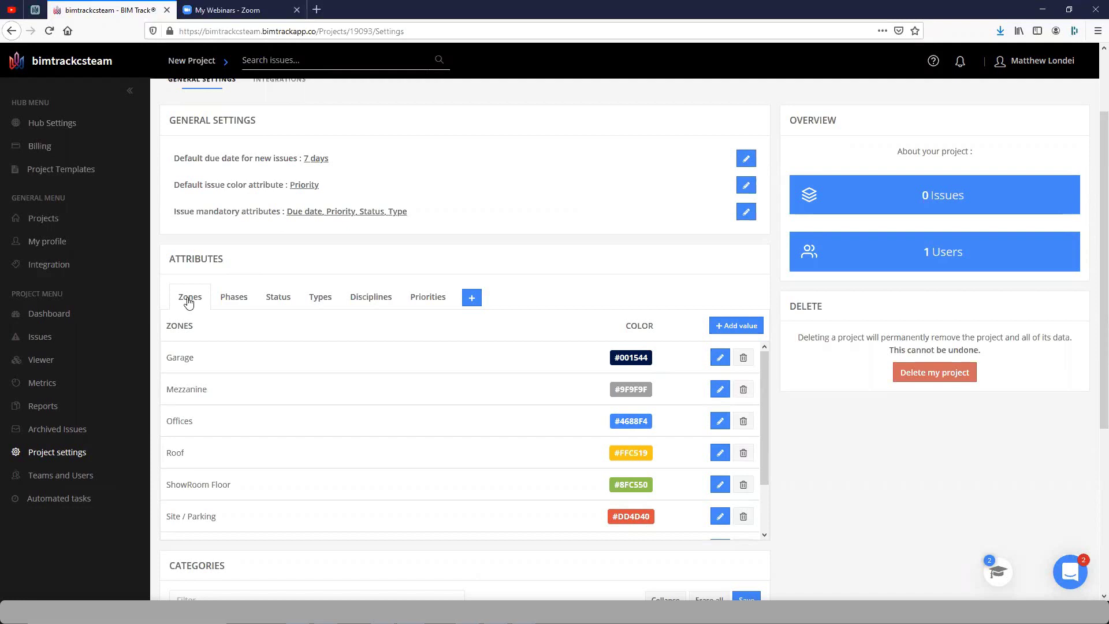
{"action": "scroll", "coordinate": [225, 361], "scroll_direction": "down", "scroll_amount": 1}
{"action": "scroll", "coordinate": [243, 381], "scroll_direction": "up", "scroll_amount": 1}
{"action": "scroll", "coordinate": [229, 486], "scroll_direction": "down", "scroll_amount": 2}
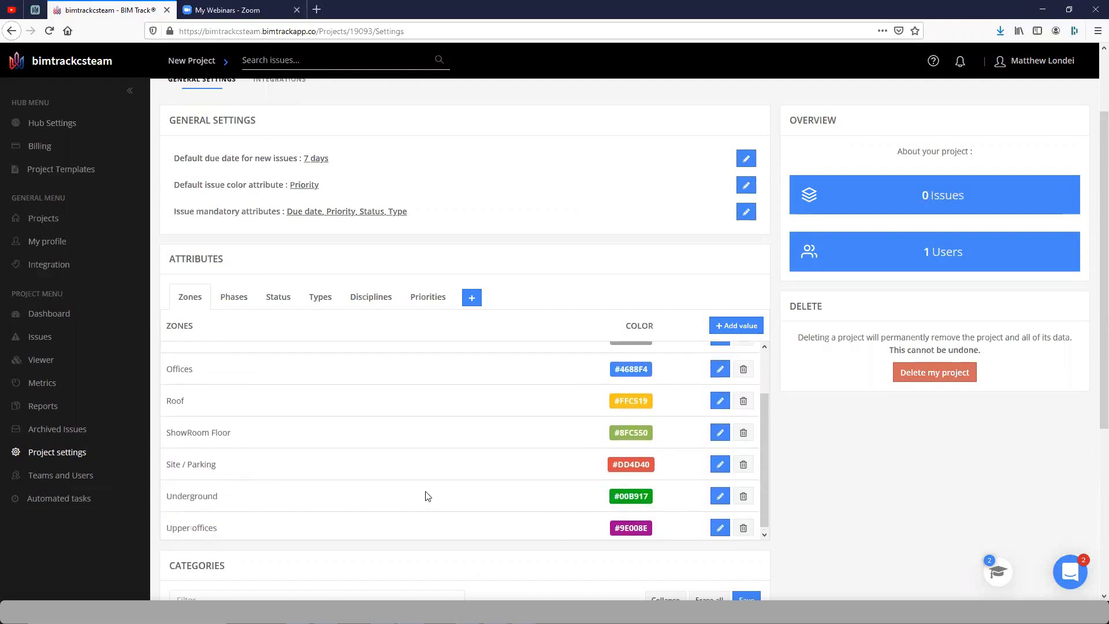
{"action": "scroll", "coordinate": [430, 488], "scroll_direction": "up", "scroll_amount": 3}
{"action": "scroll", "coordinate": [636, 393], "scroll_direction": "up", "scroll_amount": 1}
Rename the Garage zone to Small Garage, save it, and delete that zone from the project
{"action": "left_click", "coordinate": [720, 369]}
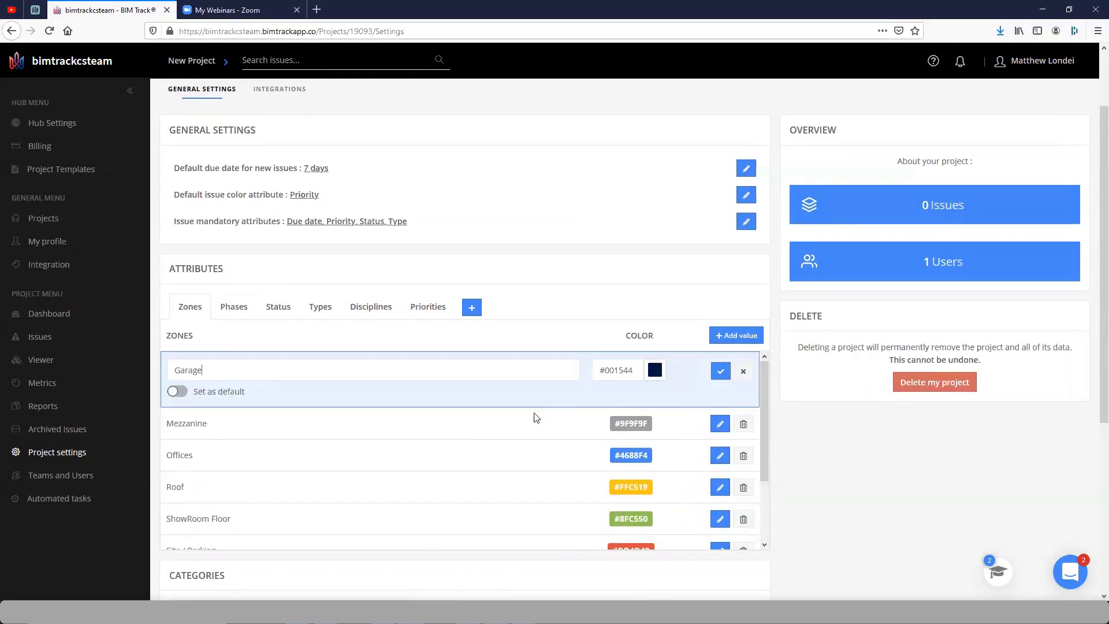
{"action": "left_click_drag", "start_coordinate": [411, 370], "coordinate": [117, 384]}
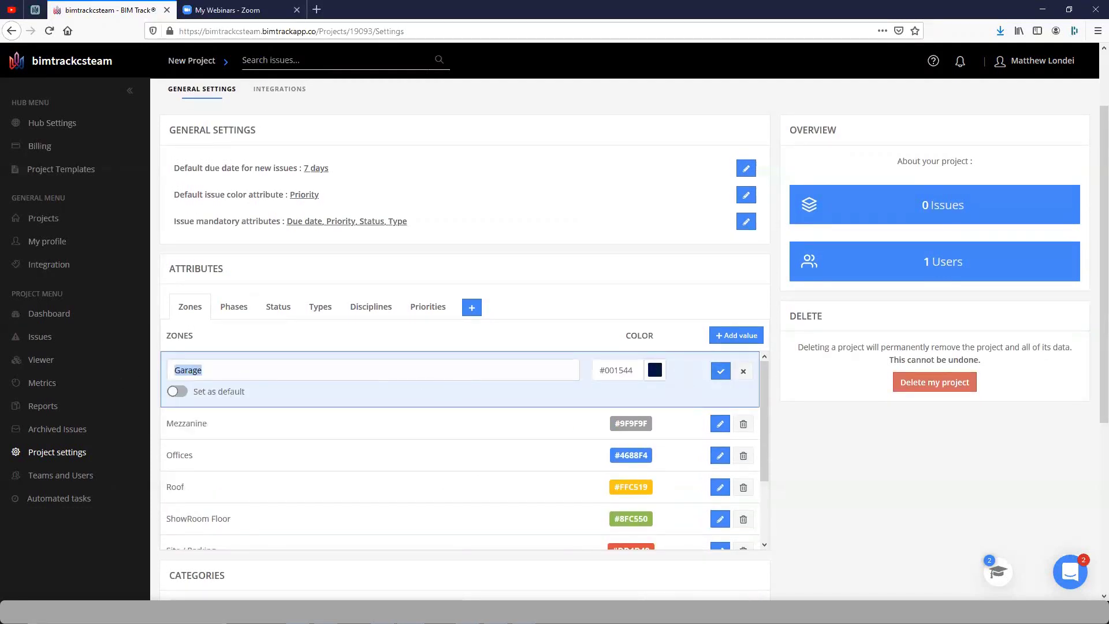
{"action": "type", "text": "Small Garage"}
{"action": "left_click", "coordinate": [717, 372]}
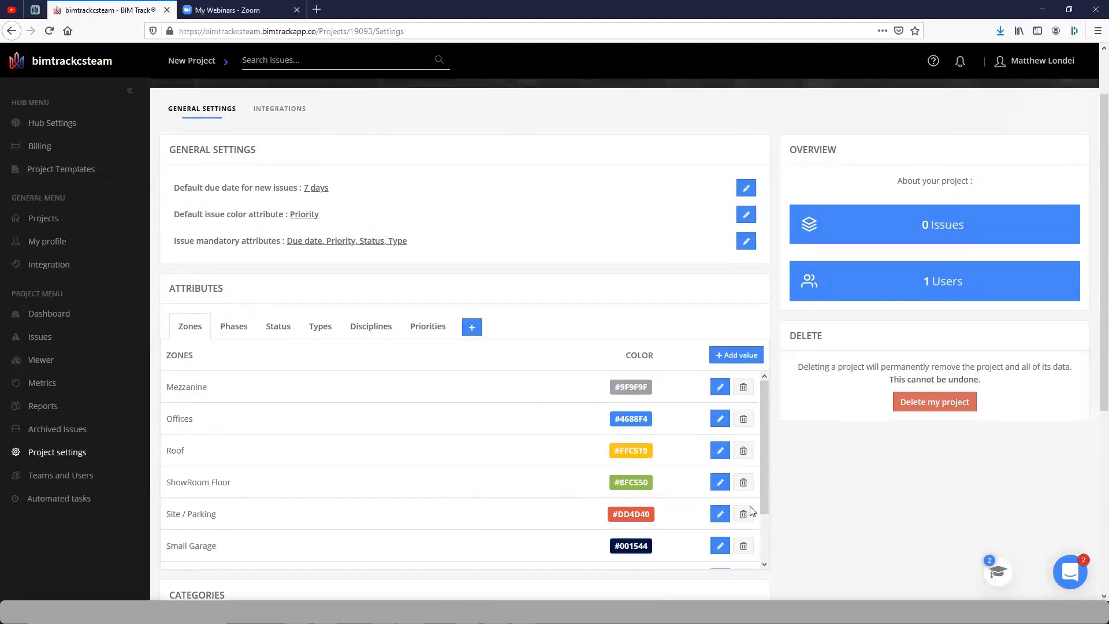
{"action": "left_click", "coordinate": [743, 546]}
{"action": "left_click", "coordinate": [693, 198]}
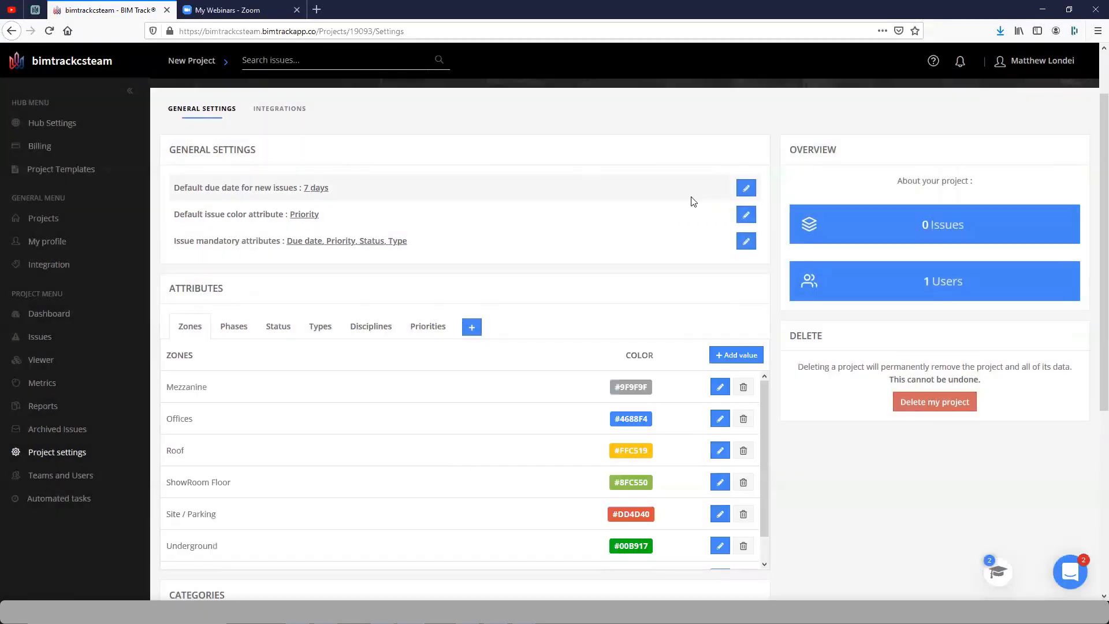
Review the project's Phases attribute values and the full list of issue Types
{"action": "left_click", "coordinate": [230, 327]}
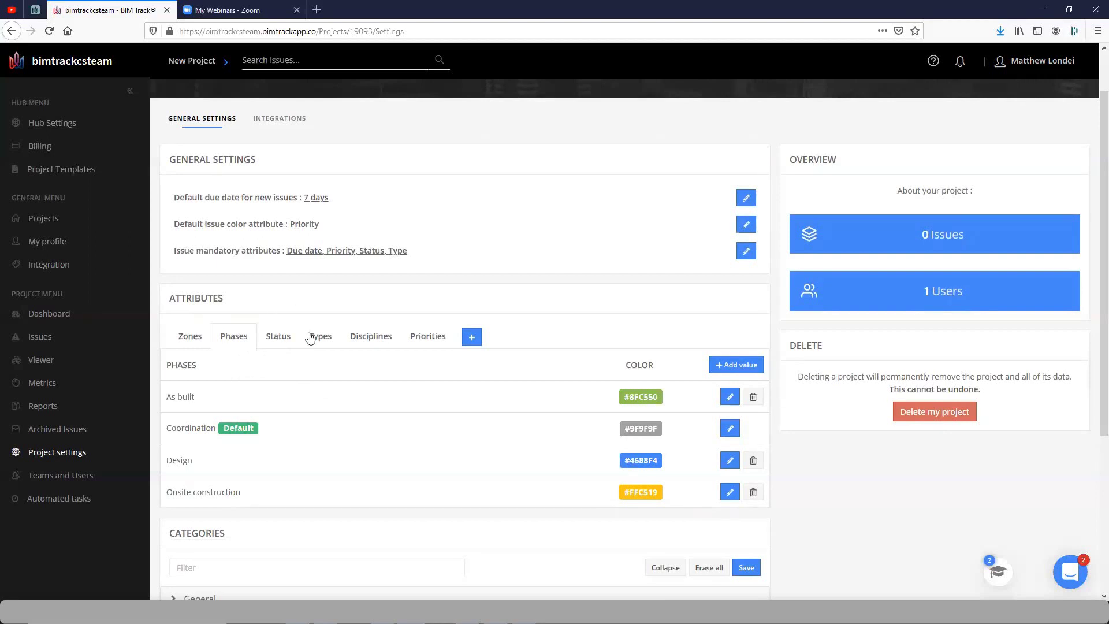
{"action": "left_click", "coordinate": [311, 337]}
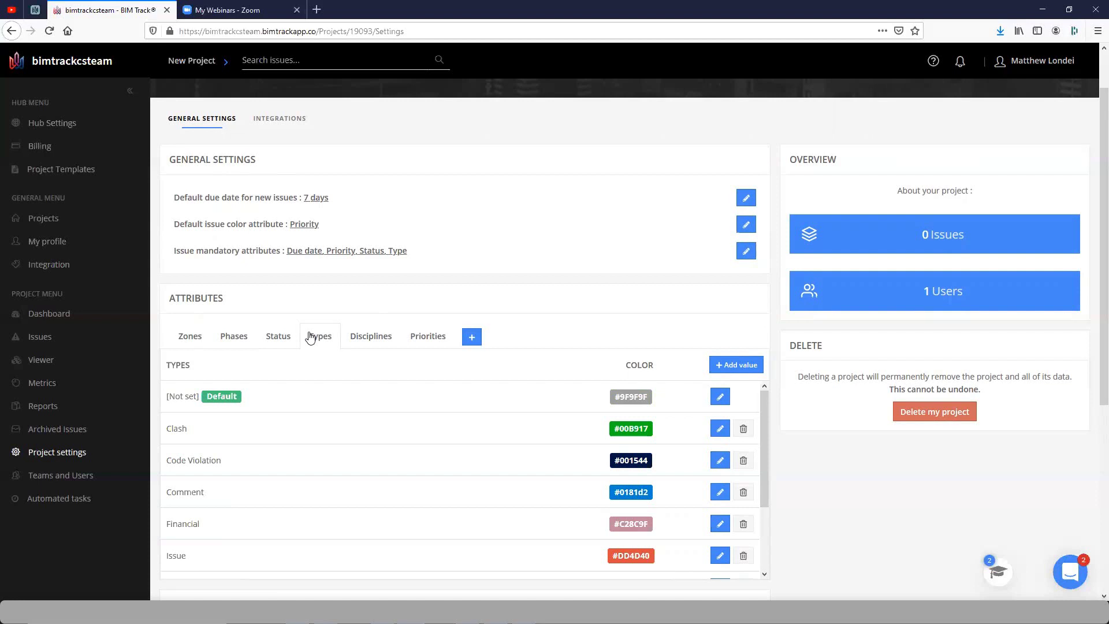
{"action": "scroll", "coordinate": [337, 389], "scroll_direction": "down", "scroll_amount": 3}
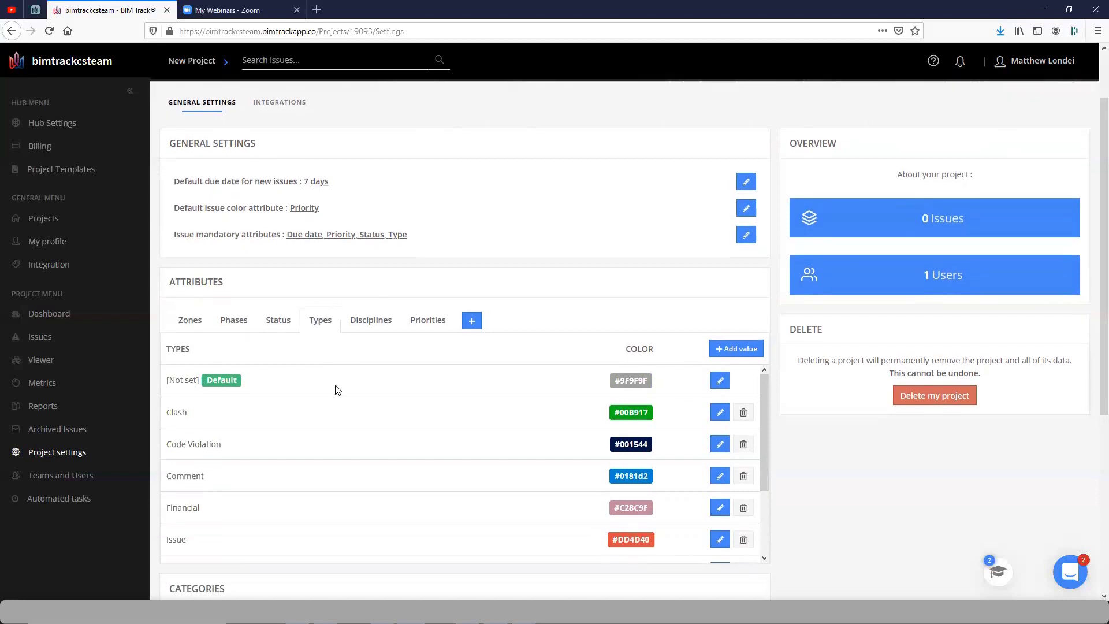
{"action": "left_click_drag", "start_coordinate": [765, 412], "coordinate": [767, 467]}
{"action": "scroll", "coordinate": [767, 465], "scroll_direction": "up", "scroll_amount": 5}
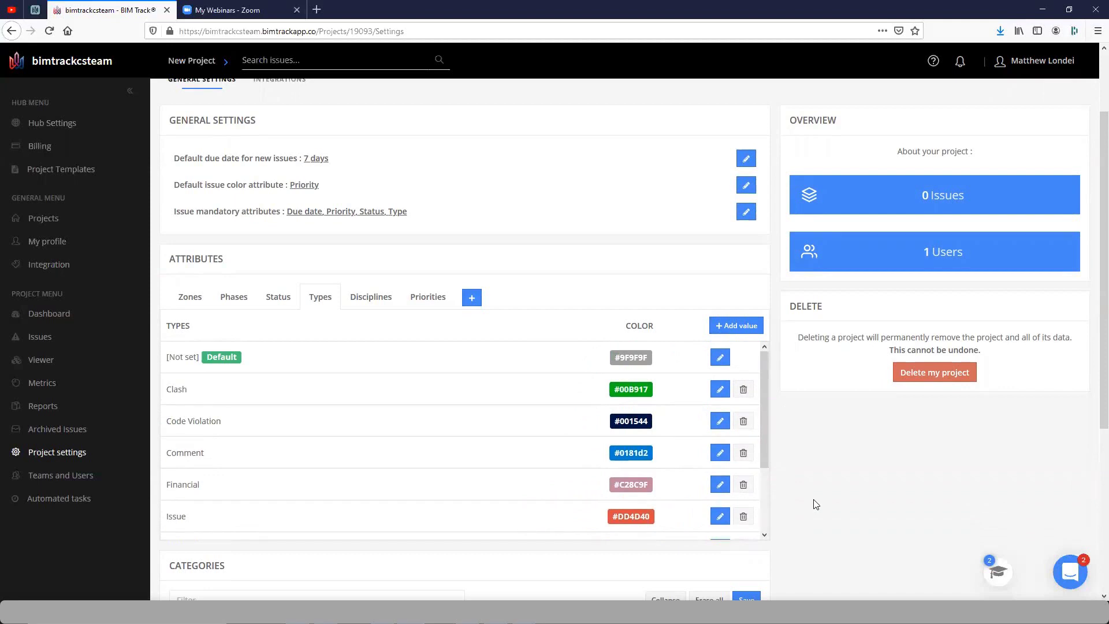
Review the values defined for the project's Disciplines and Priorities attributes
{"action": "left_click", "coordinate": [378, 307]}
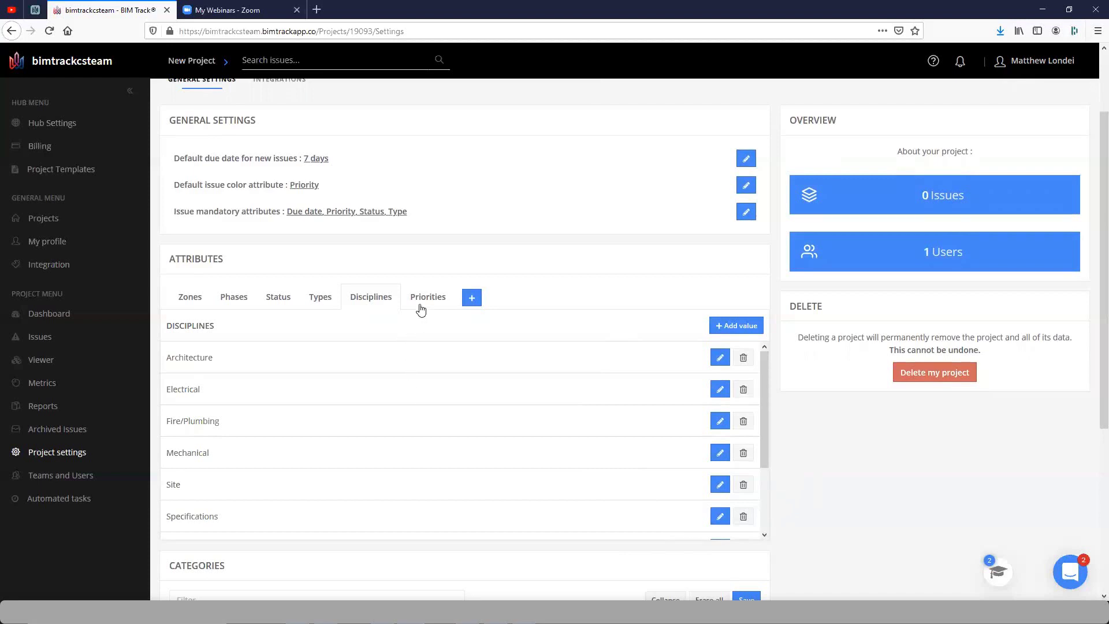
{"action": "left_click", "coordinate": [421, 308]}
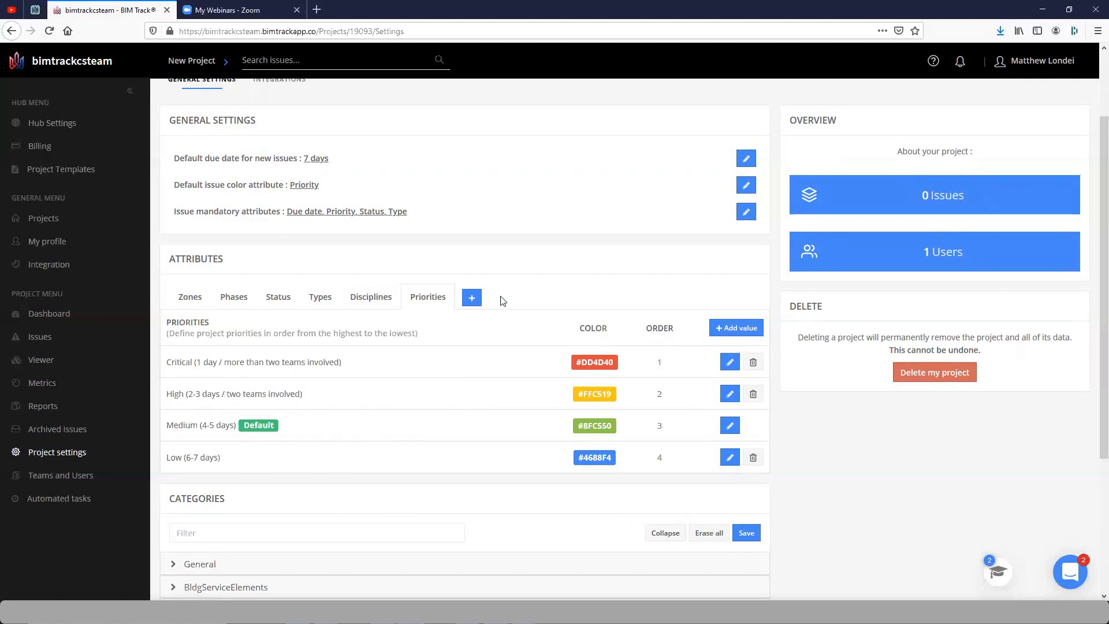
Draft a new project attribute named RFI Required? with Predefined value as its input
{"action": "left_click", "coordinate": [472, 300]}
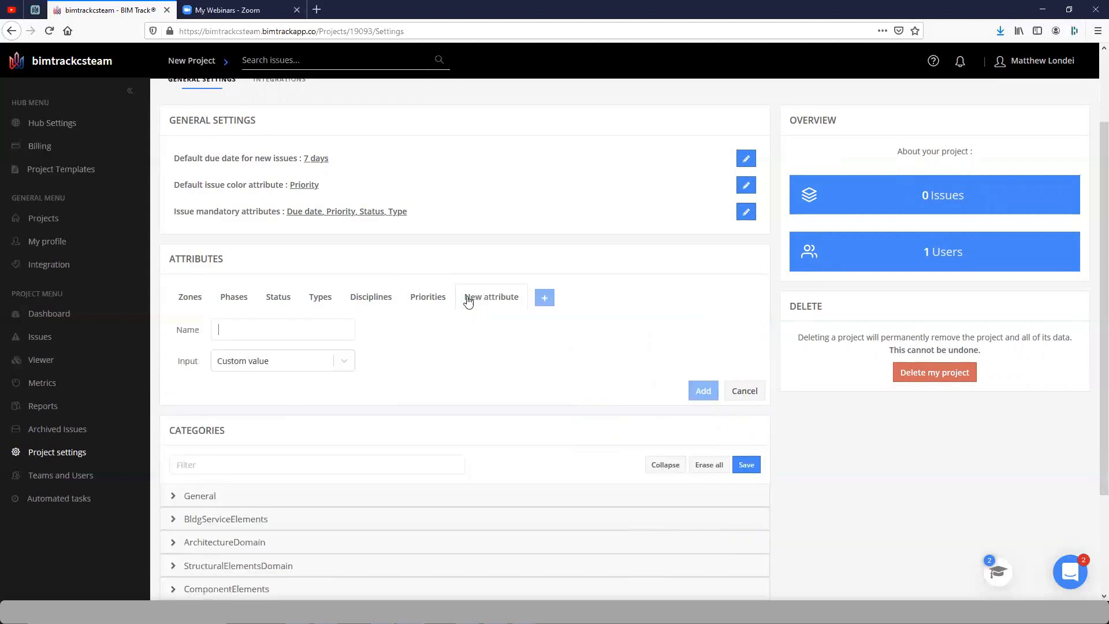
{"action": "left_click", "coordinate": [345, 361]}
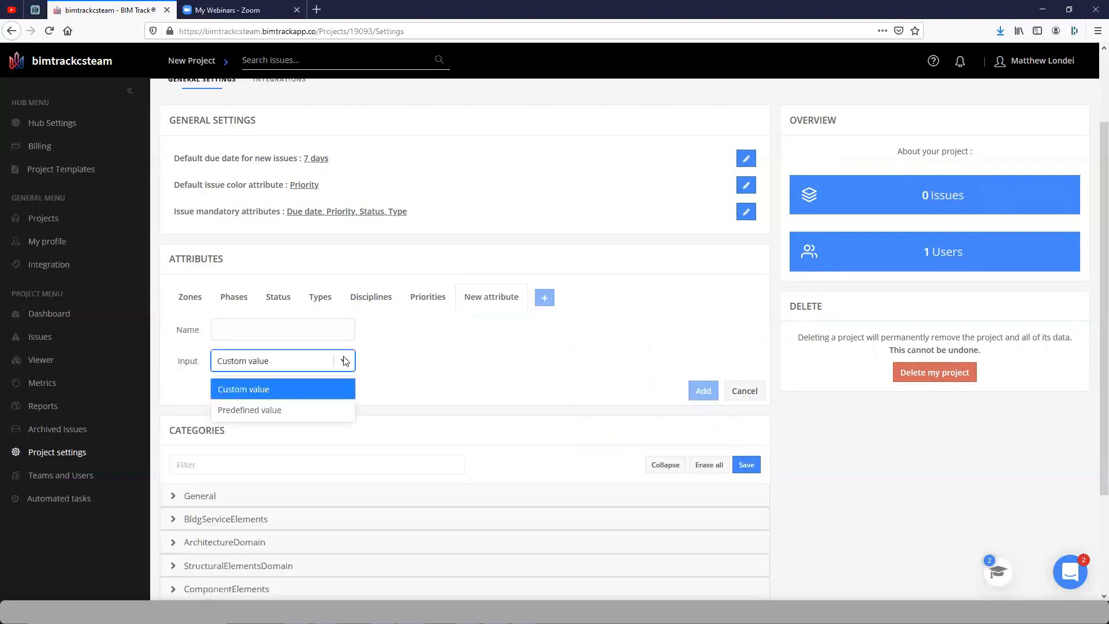
{"action": "left_click", "coordinate": [328, 416]}
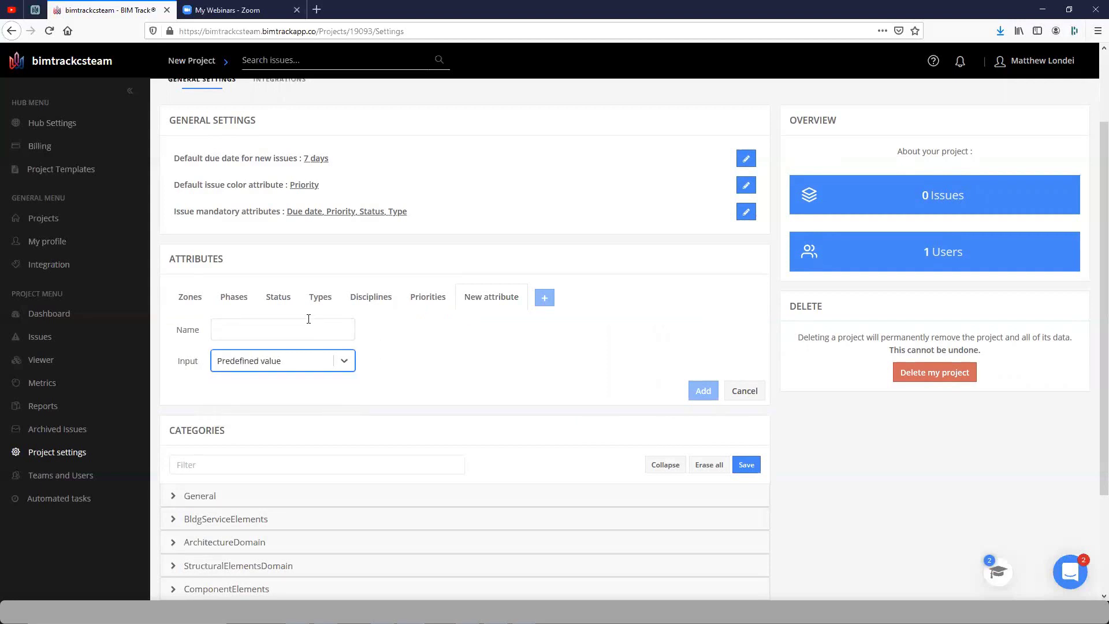
{"action": "left_click", "coordinate": [309, 321]}
{"action": "type", "text": "Grid"}
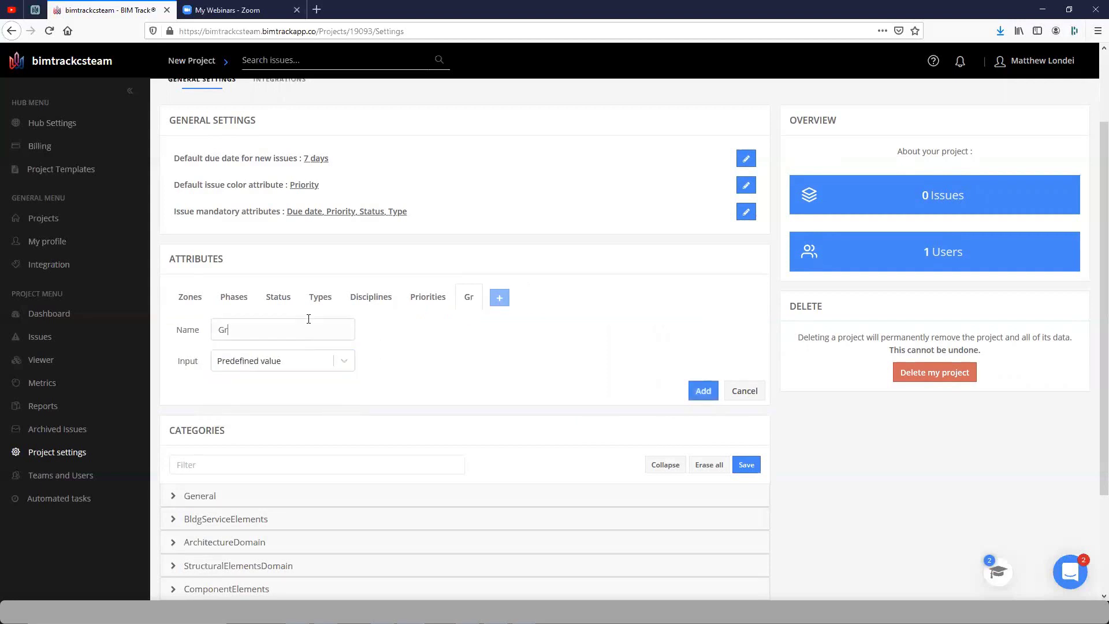
{"action": "key", "text": "BackSpace"}
{"action": "key", "text": "BackSpace"}
{"action": "key", "text": "BackSpace"}
{"action": "key", "text": "BackSpace"}
{"action": "type", "text": "RFI Required?"}
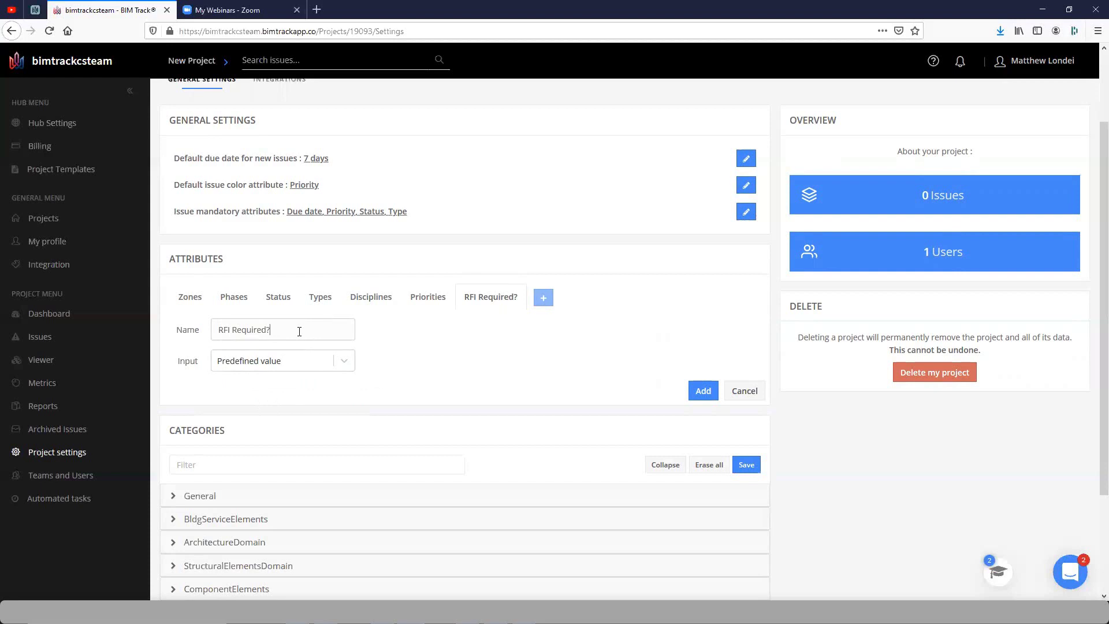
Change the draft attribute to a Custom value input named Cost, and discard it without adding it
{"action": "left_click_drag", "start_coordinate": [300, 331], "coordinate": [74, 329]}
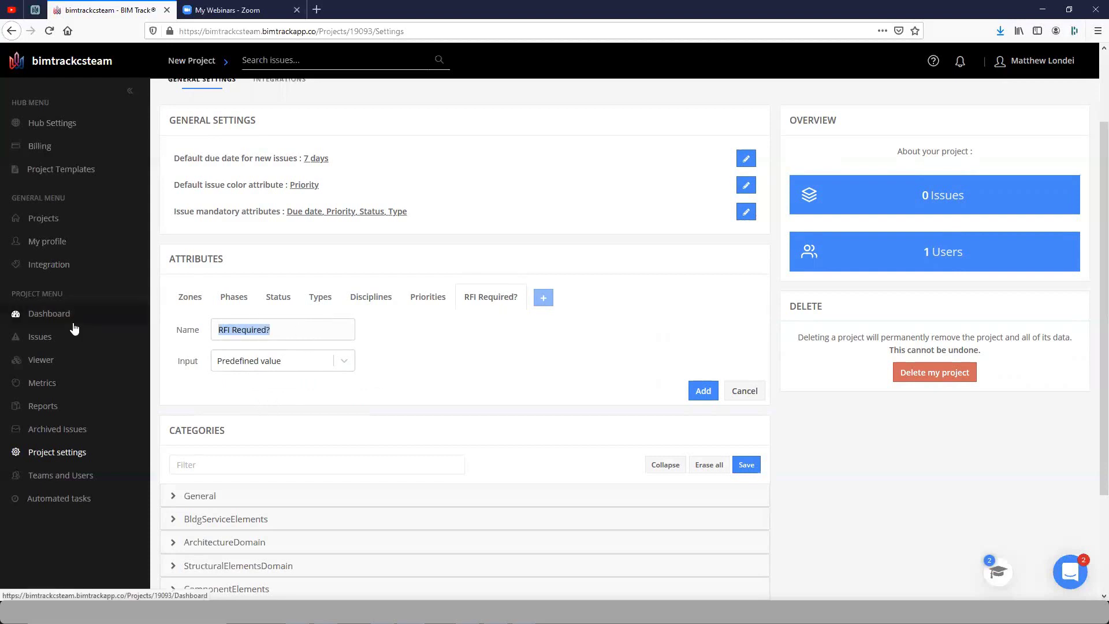
{"action": "left_click", "coordinate": [344, 360]}
{"action": "left_click", "coordinate": [255, 398]}
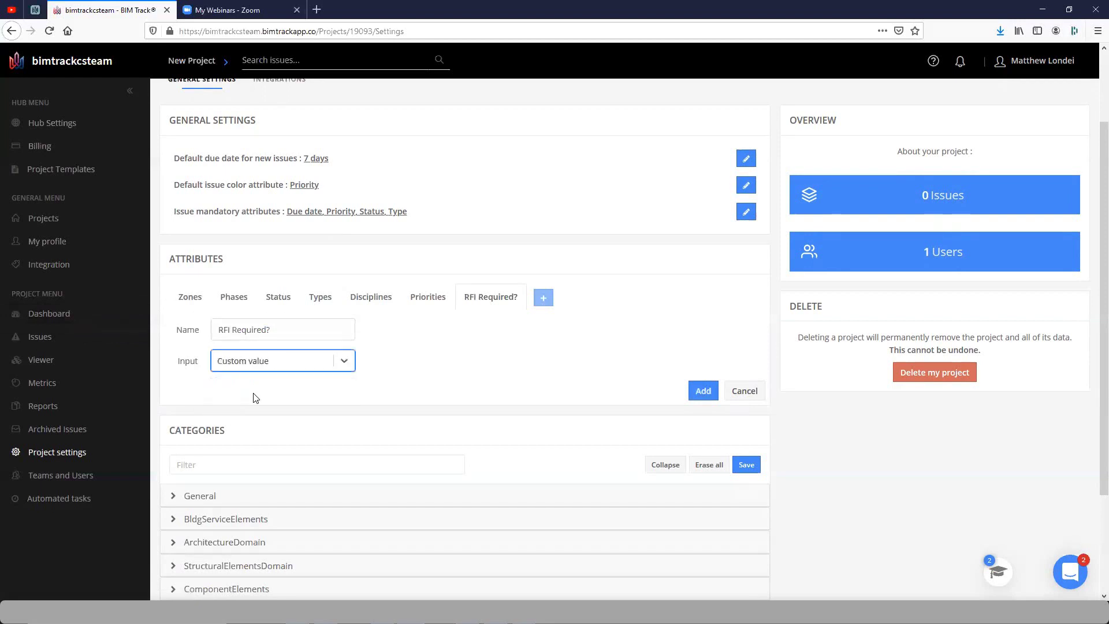
{"action": "left_click_drag", "start_coordinate": [270, 330], "coordinate": [178, 339]}
{"action": "type", "text": "C"}
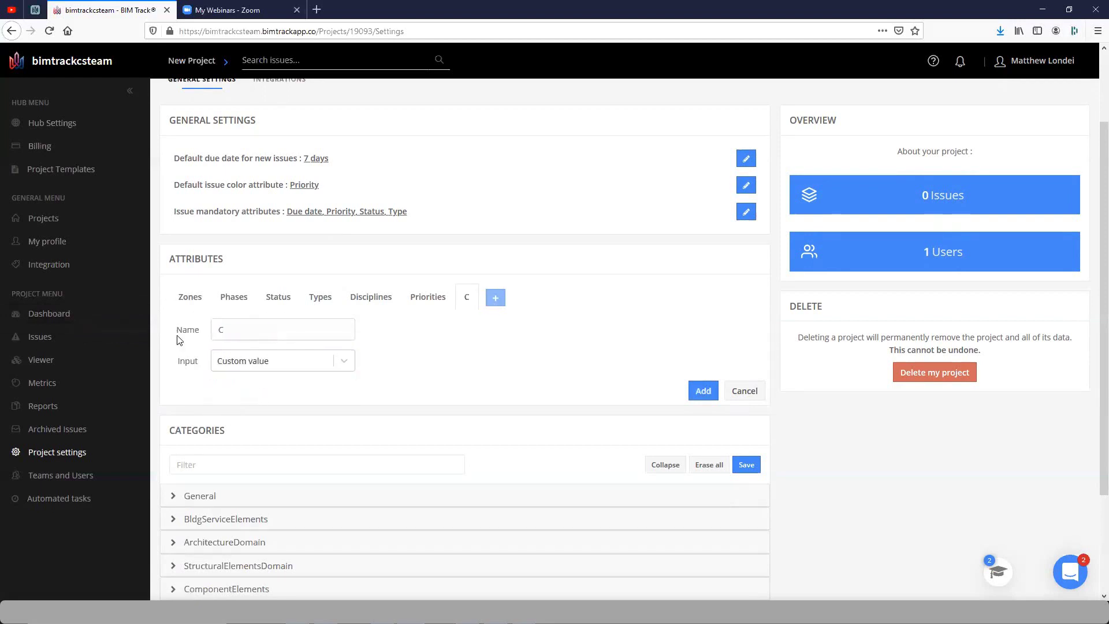
{"action": "type", "text": "ost"}
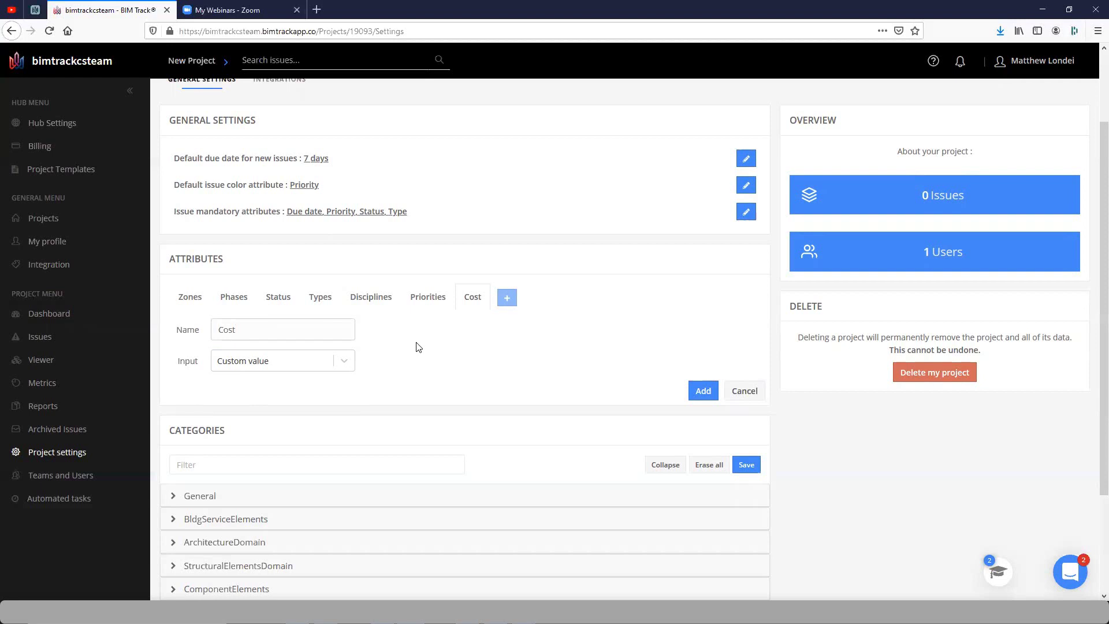
{"action": "left_click", "coordinate": [744, 391]}
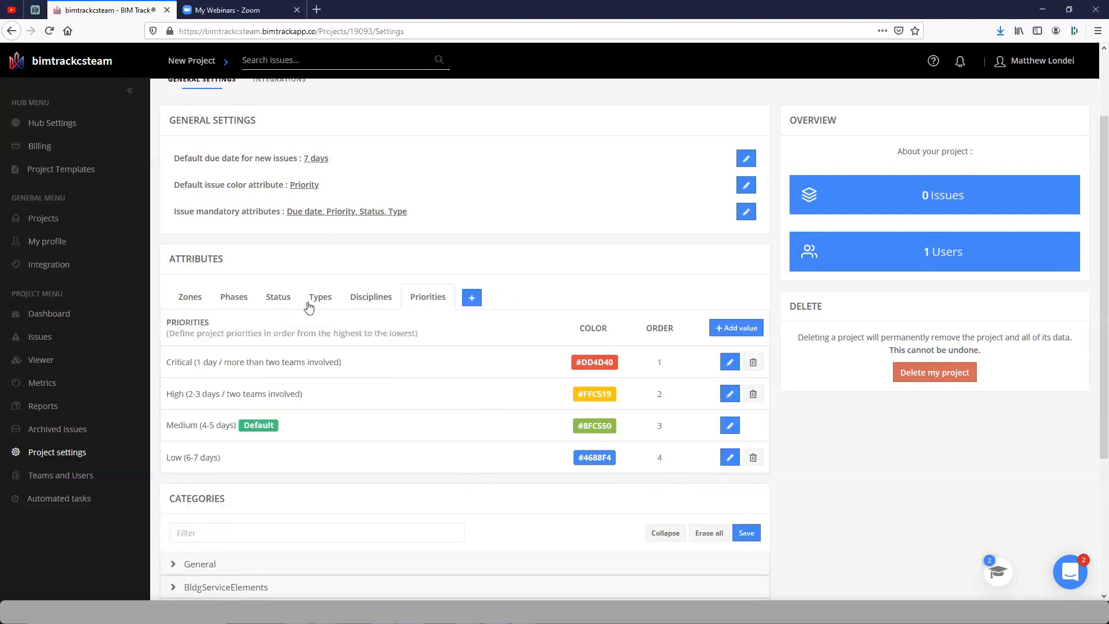
Review the values of the project's Status and Phases attributes
{"action": "left_click", "coordinate": [279, 296]}
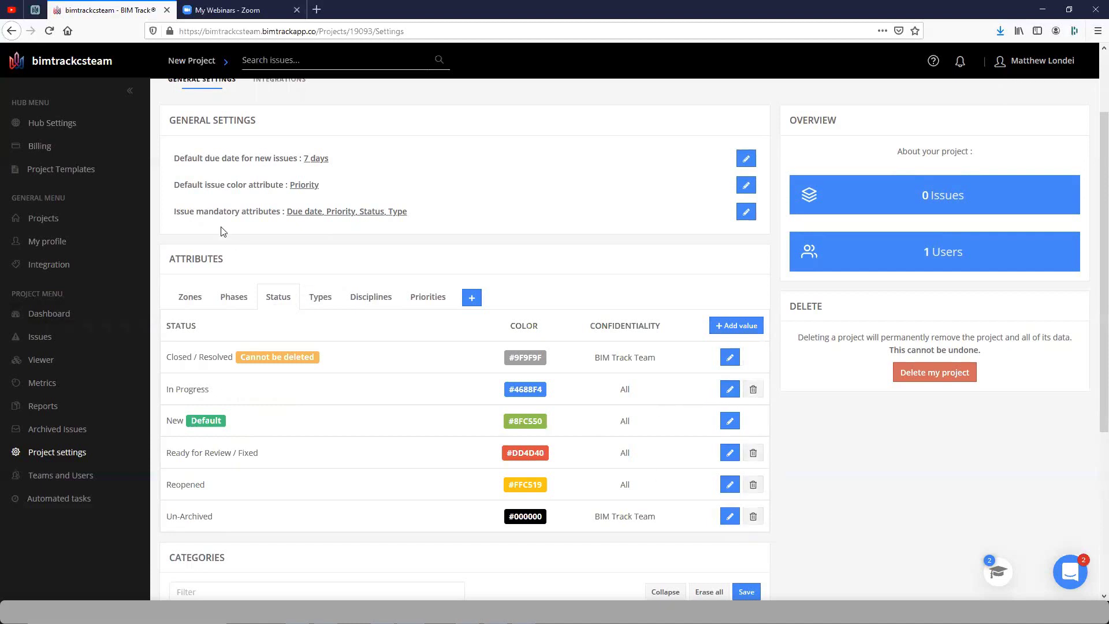
{"action": "left_click", "coordinate": [242, 298]}
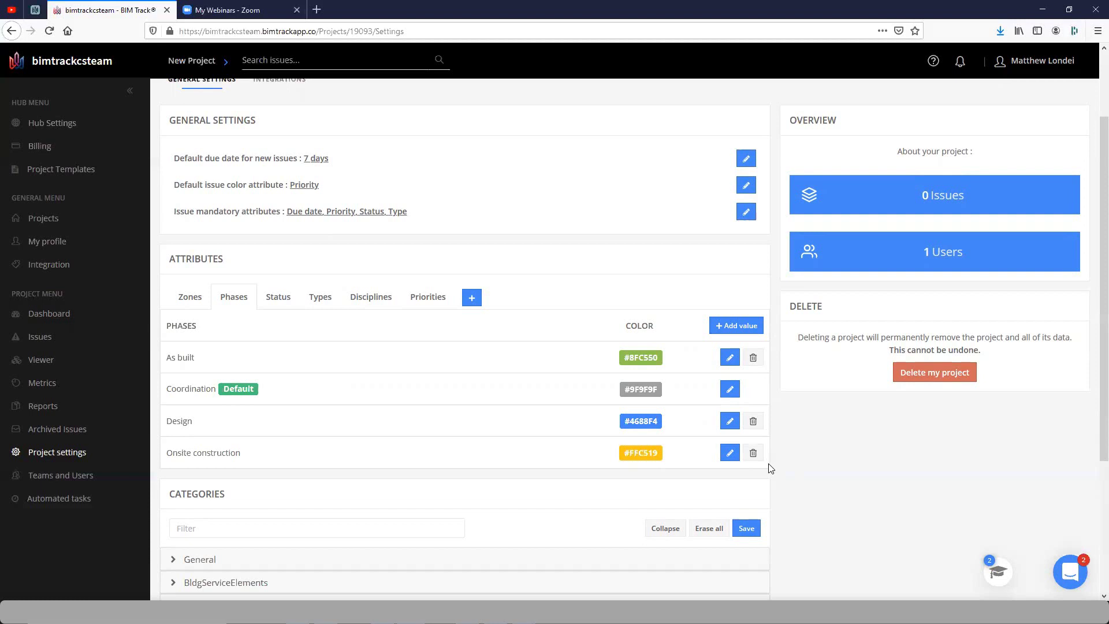
Set the default due date for new issues to 4 days and save it
{"action": "scroll", "coordinate": [423, 378], "scroll_direction": "up", "scroll_amount": 3}
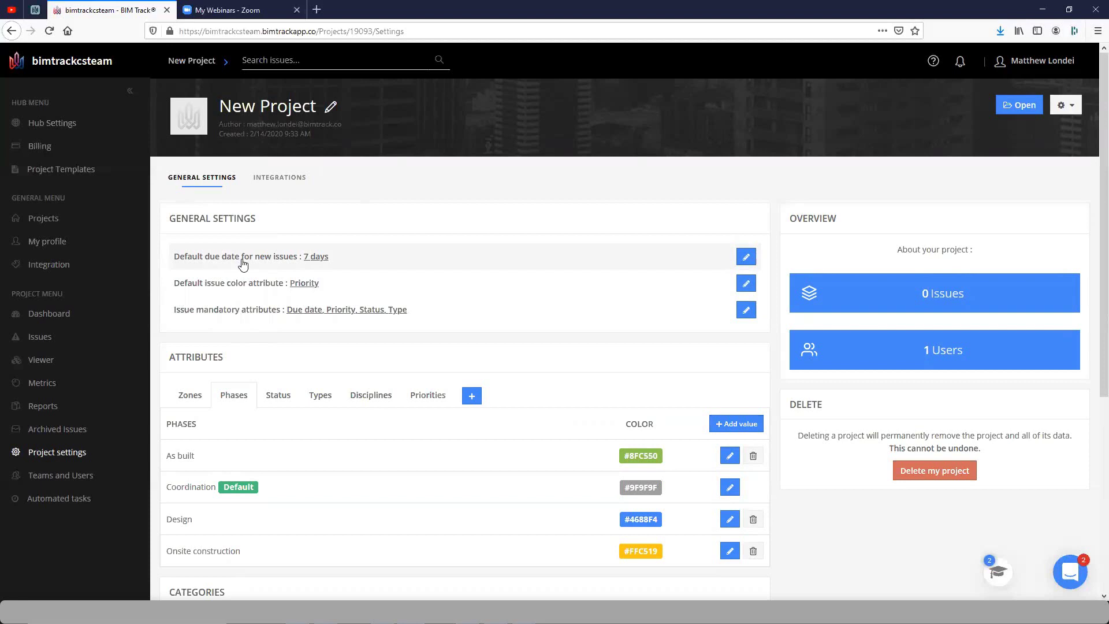
{"action": "left_click", "coordinate": [316, 256]}
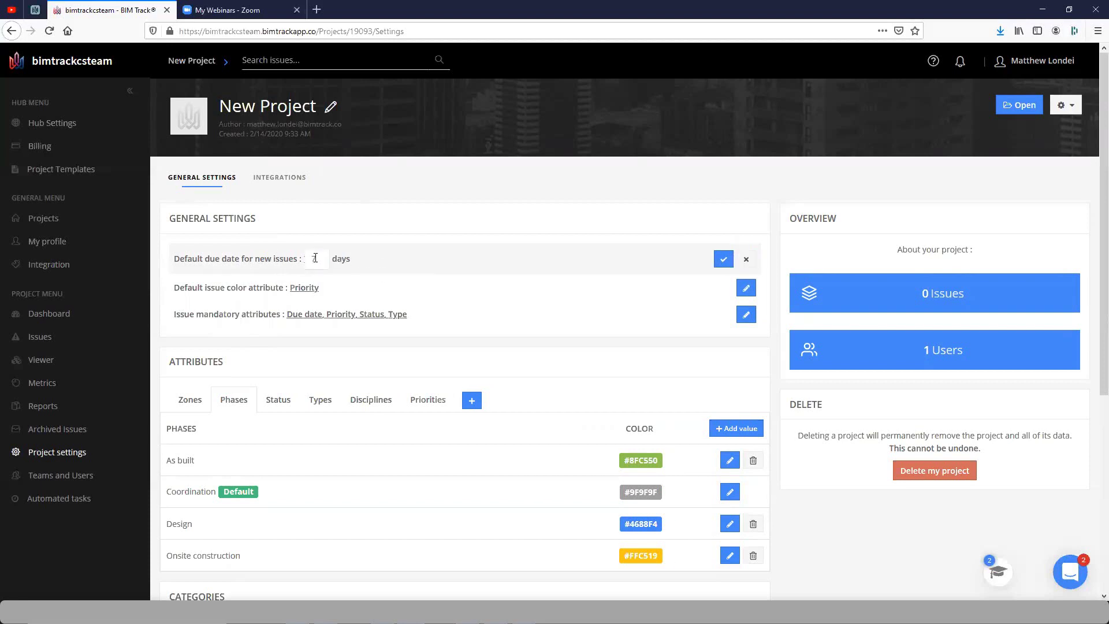
{"action": "key", "text": "BackSpace"}
{"action": "type", "text": "4"}
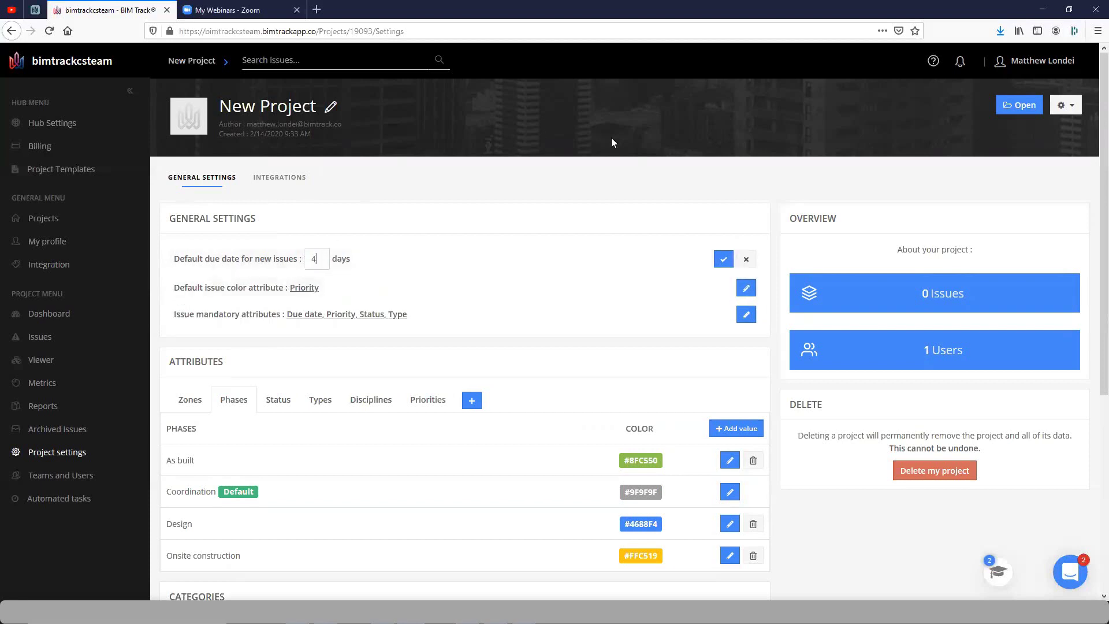
{"action": "left_click", "coordinate": [723, 259]}
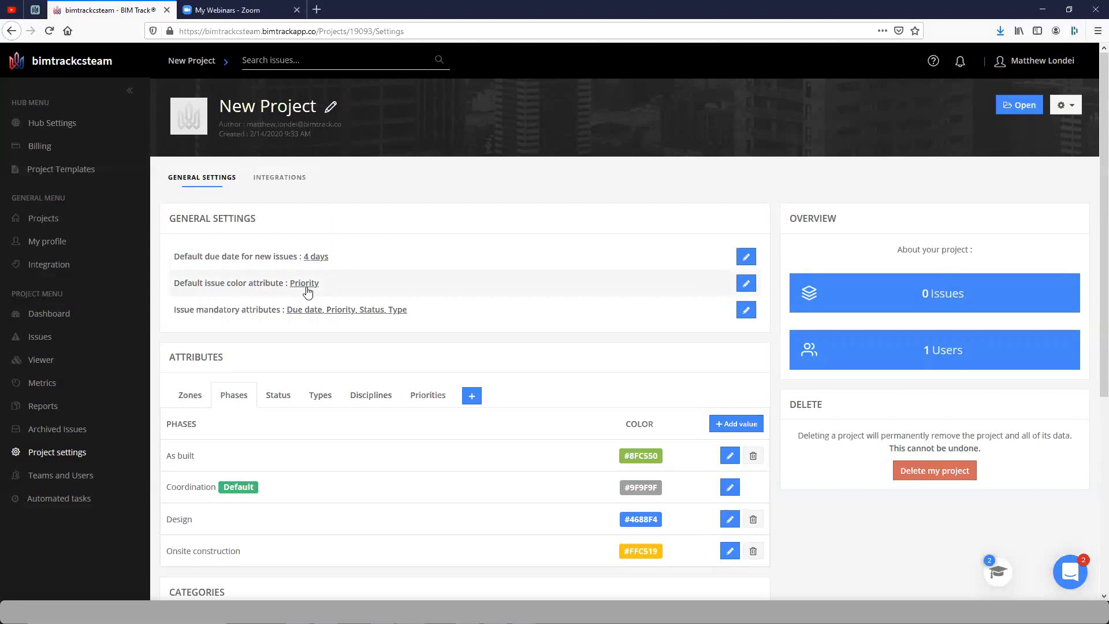
Check the Priorities values and browse the attributes that can be made mandatory for issues
{"action": "left_click", "coordinate": [438, 398]}
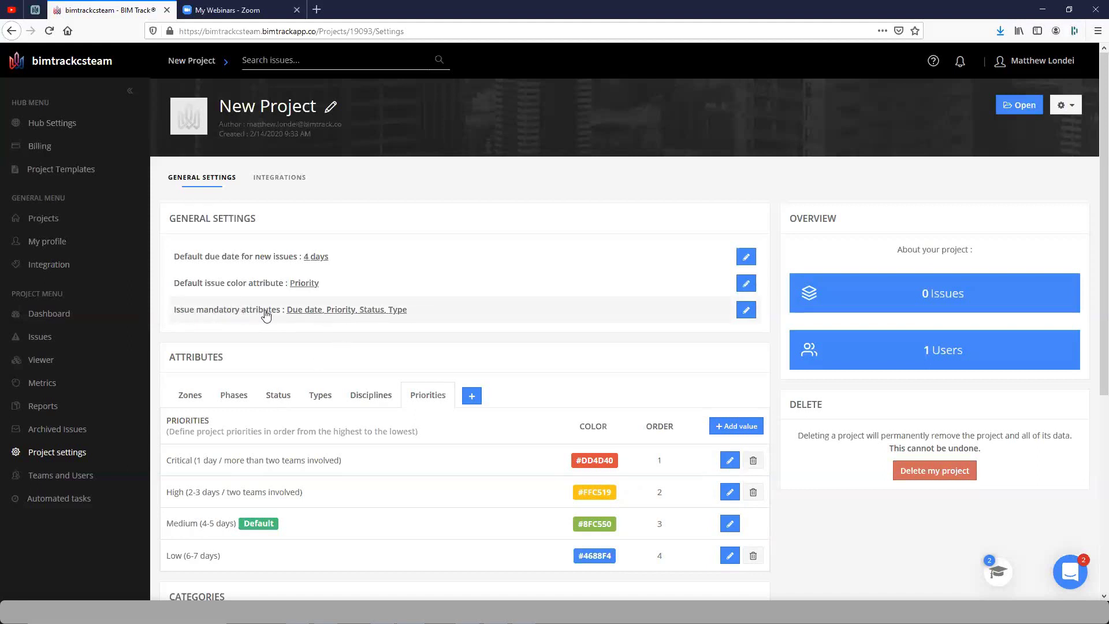
{"action": "left_click", "coordinate": [318, 315]}
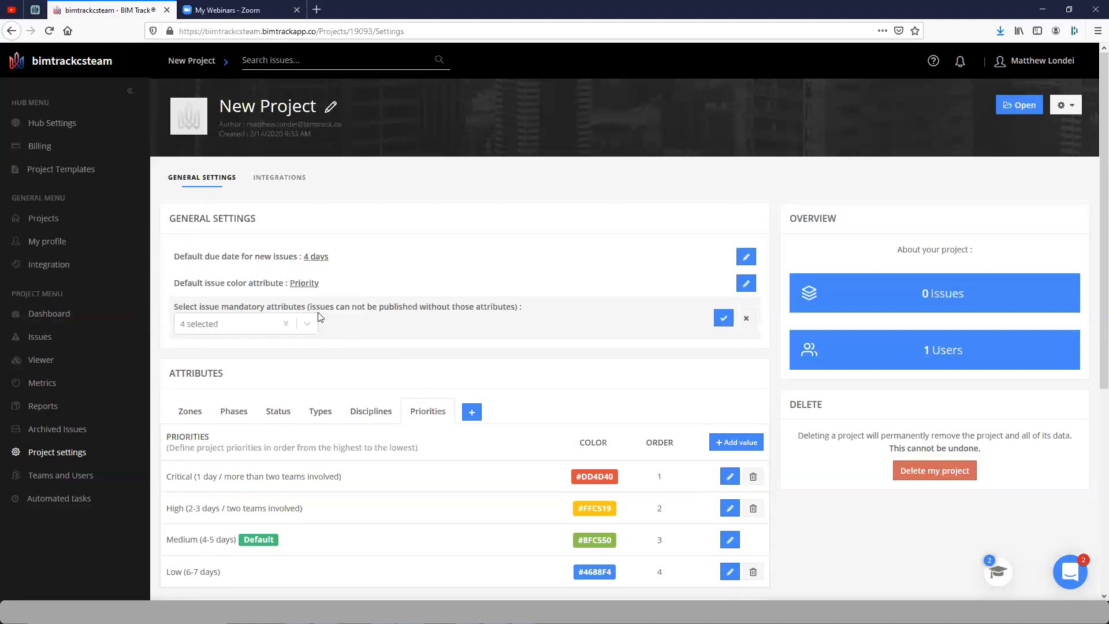
{"action": "left_click", "coordinate": [306, 323]}
{"action": "scroll", "coordinate": [312, 402], "scroll_direction": "down", "scroll_amount": 1}
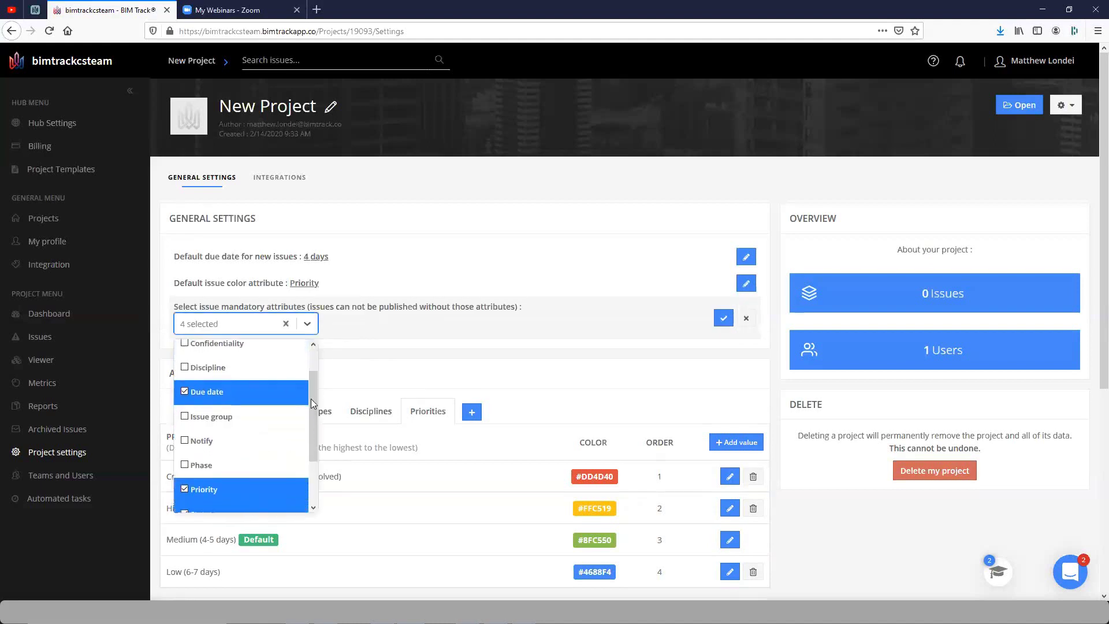
{"action": "left_click_drag", "start_coordinate": [312, 403], "coordinate": [313, 365]}
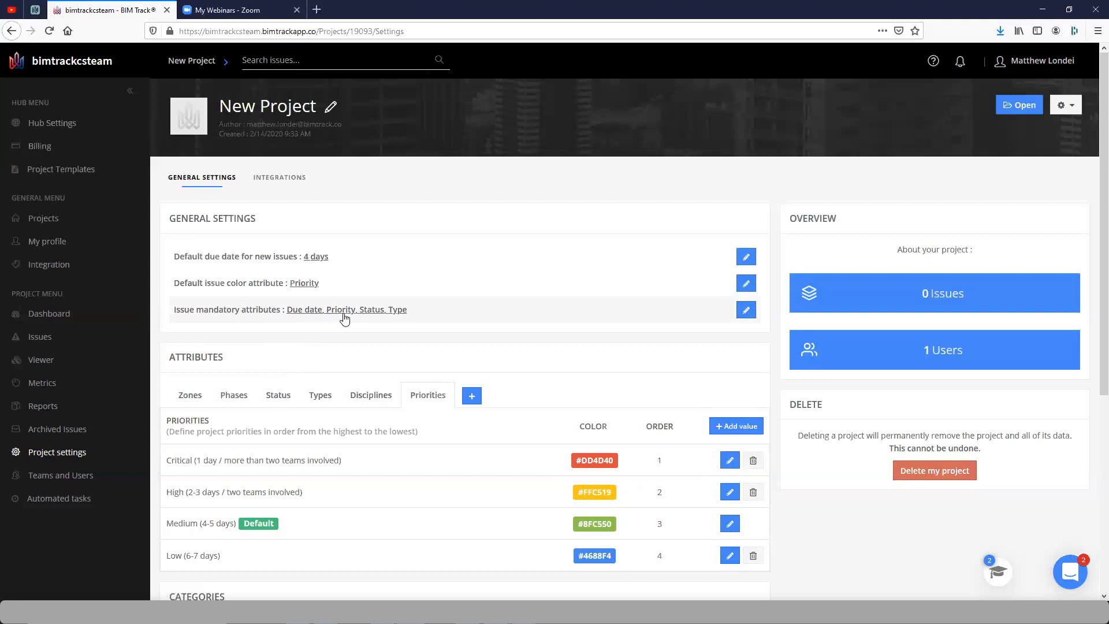
Add Phase to the project's mandatory issue attributes and save the selection
{"action": "left_click", "coordinate": [403, 319]}
{"action": "left_click", "coordinate": [317, 325]}
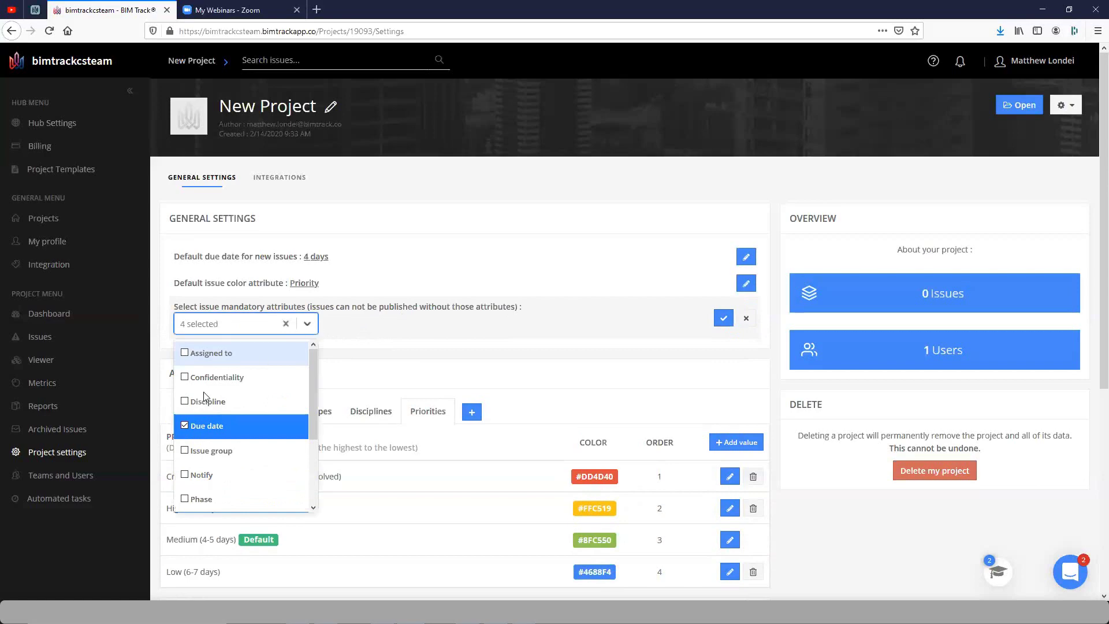
{"action": "scroll", "coordinate": [186, 439], "scroll_direction": "down", "scroll_amount": 2}
{"action": "left_click", "coordinate": [196, 455]}
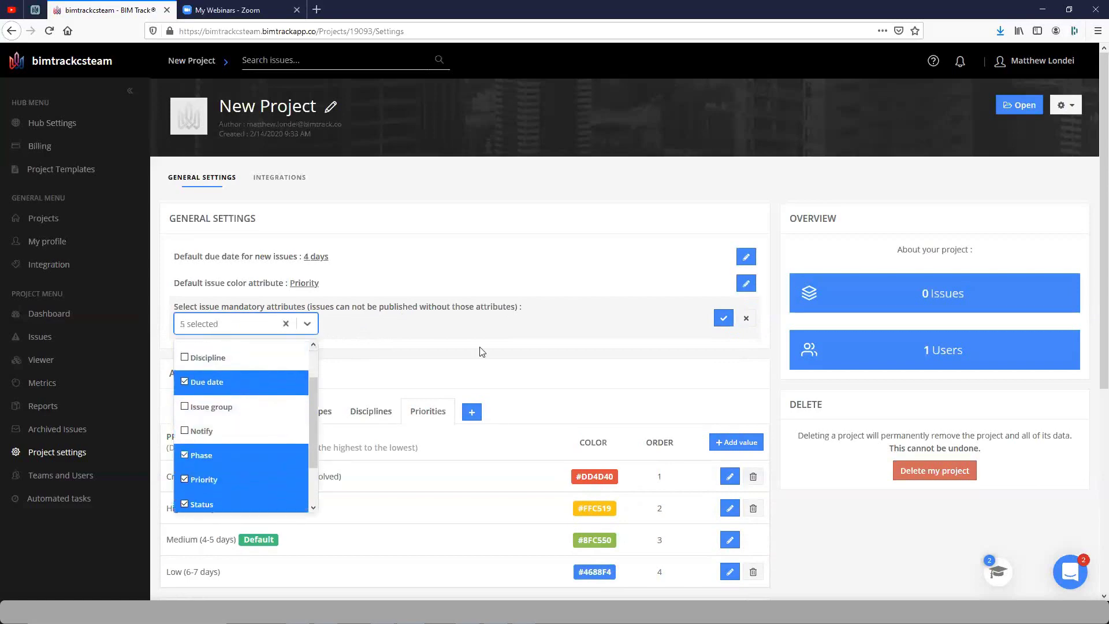
{"action": "left_click", "coordinate": [723, 319]}
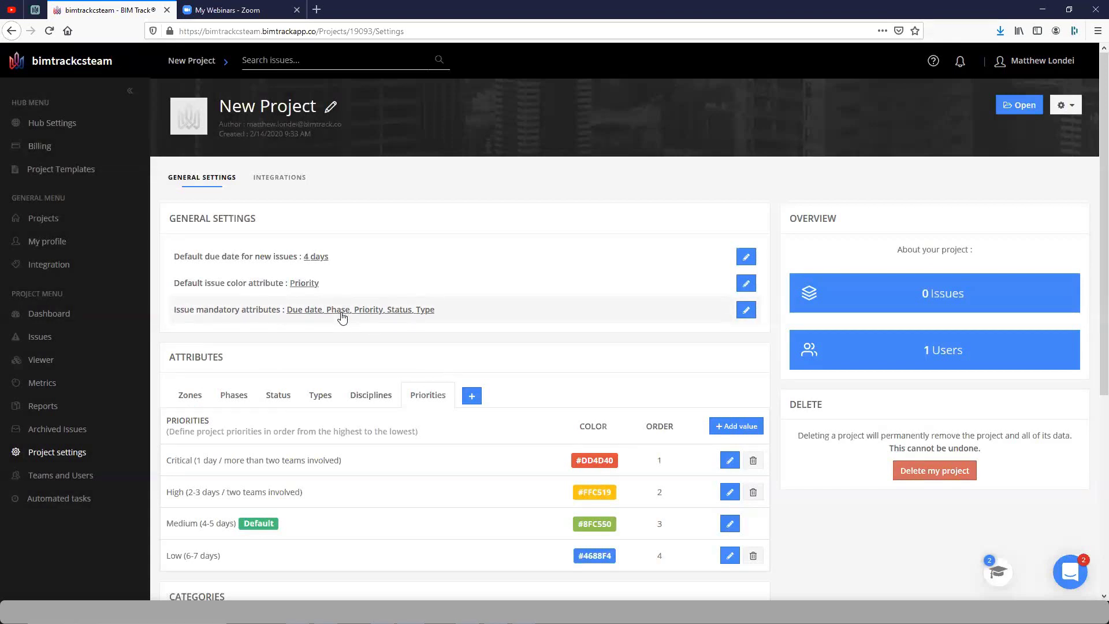
Review the Zones values and the Status values with their colors and confidentiality
{"action": "left_click", "coordinate": [191, 403]}
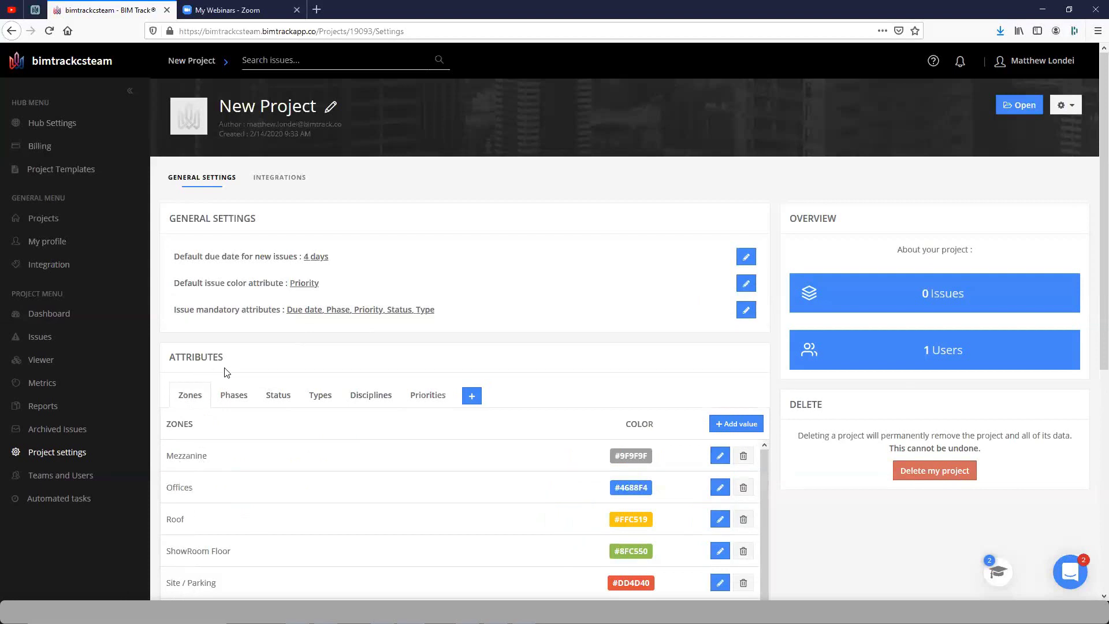
{"action": "left_click", "coordinate": [280, 400]}
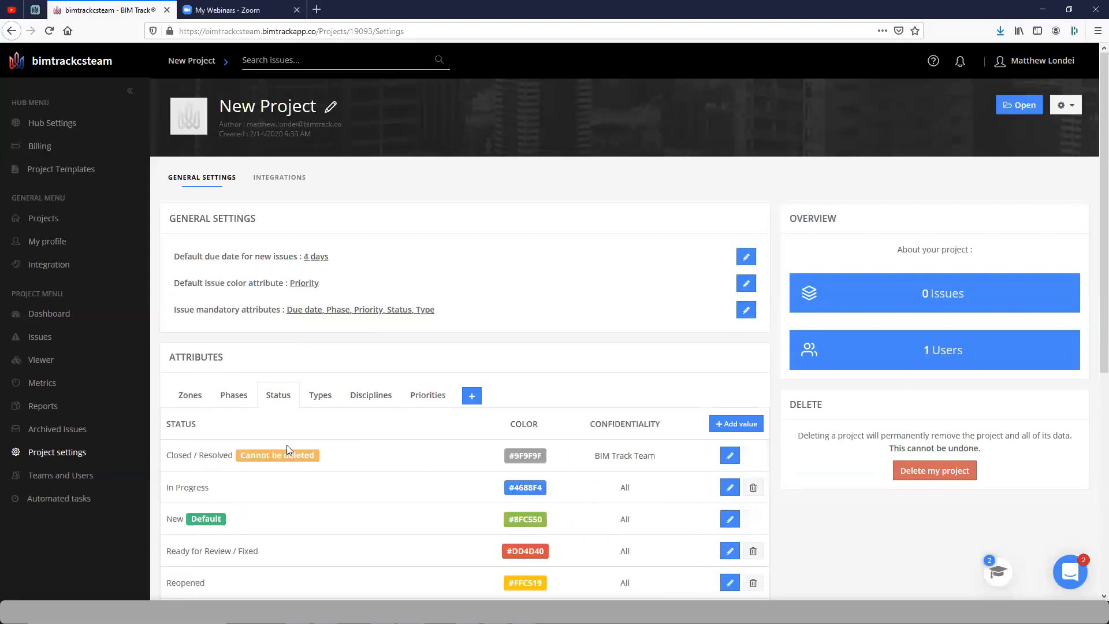
{"action": "scroll", "coordinate": [389, 425], "scroll_direction": "down", "scroll_amount": 1}
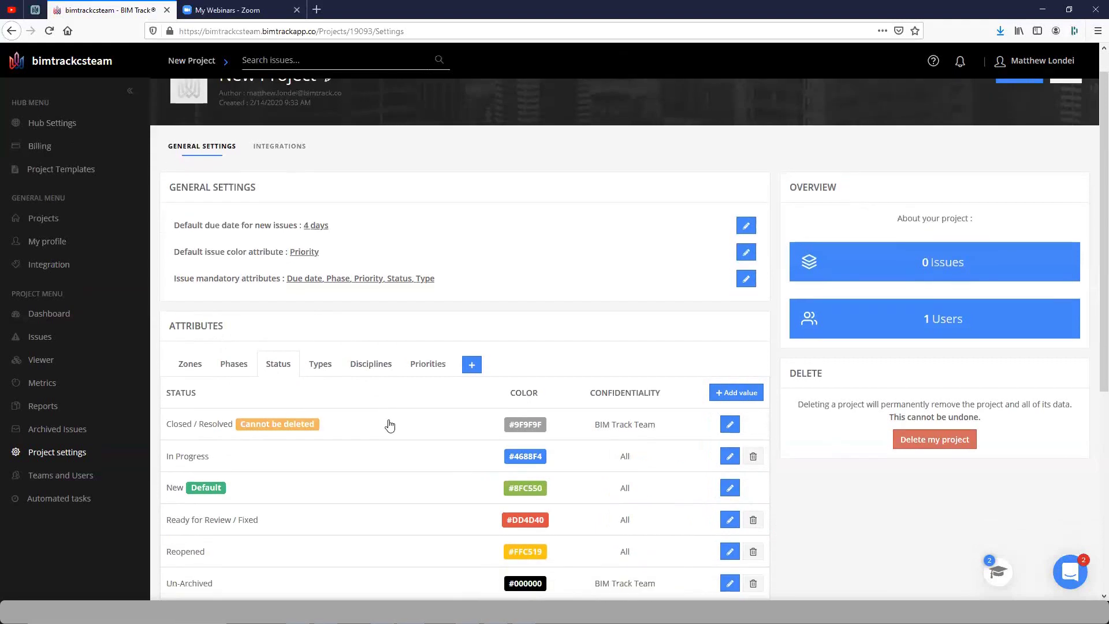
{"action": "scroll", "coordinate": [389, 425], "scroll_direction": "down", "scroll_amount": 3}
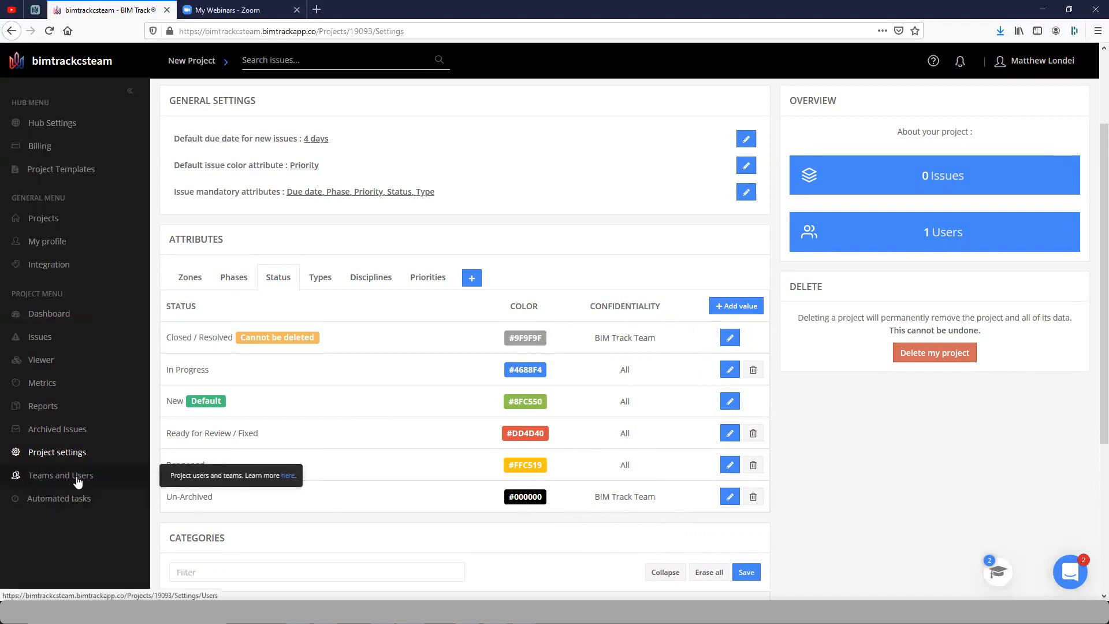
Examine all of the project's teams in Teams and Users, opening and cancelling a blank new team entry
{"action": "left_click", "coordinate": [78, 481]}
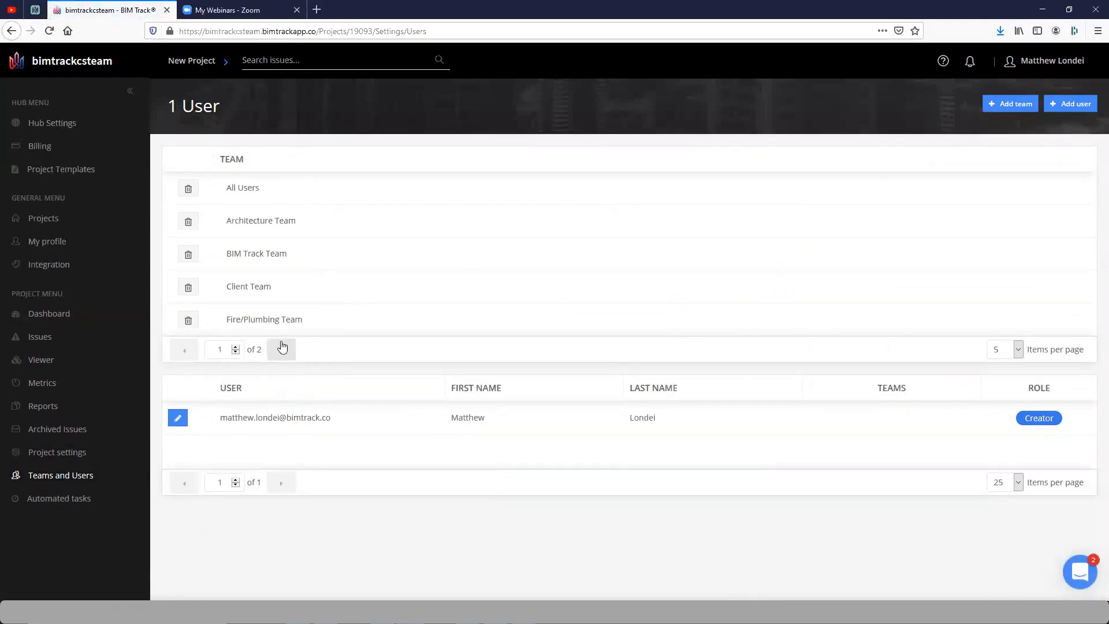
{"action": "left_click", "coordinate": [1006, 104]}
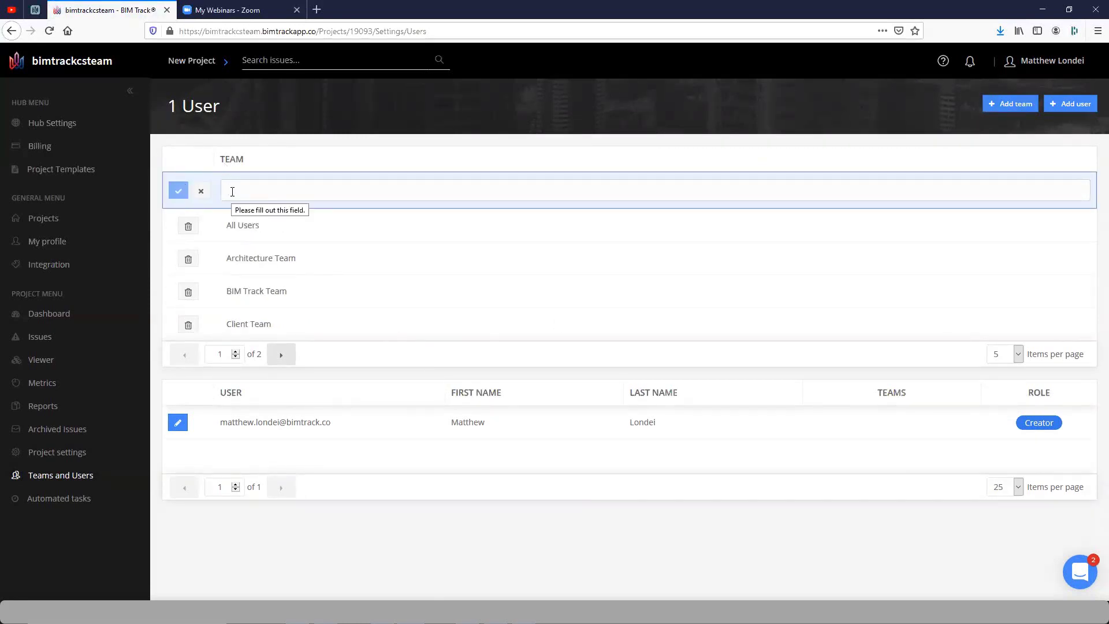
{"action": "left_click", "coordinate": [201, 191]}
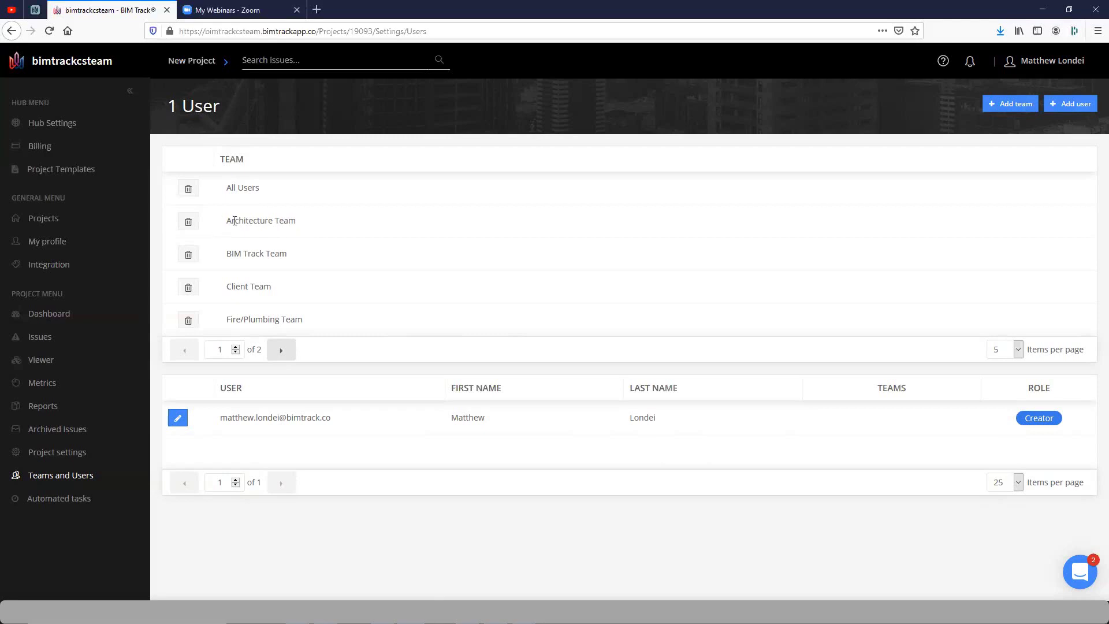
{"action": "left_click", "coordinate": [281, 349]}
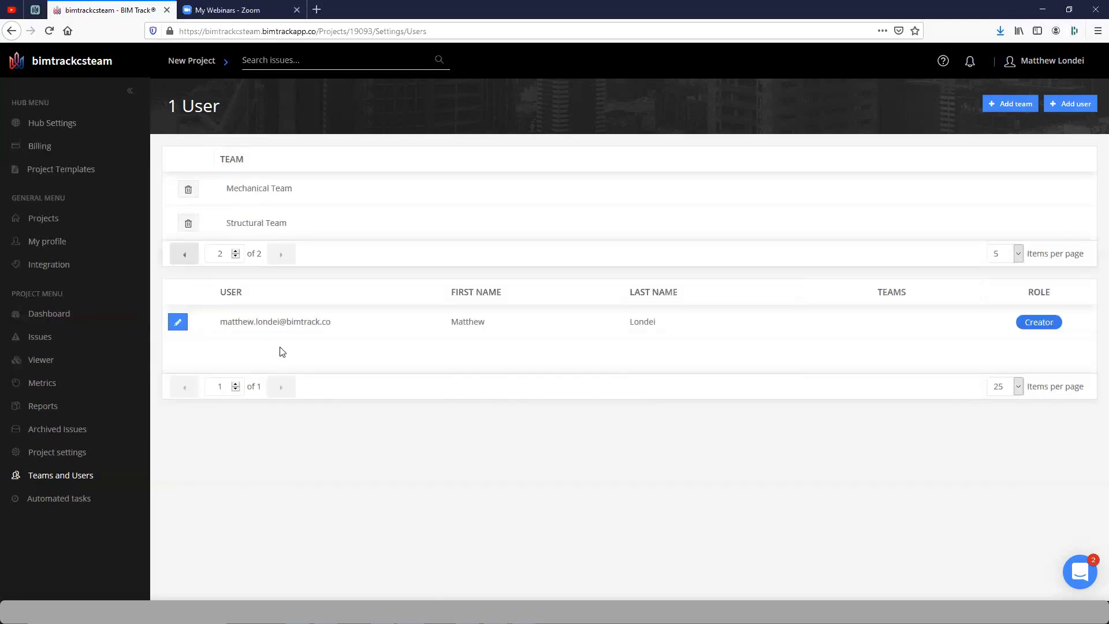
{"action": "left_click", "coordinate": [184, 254]}
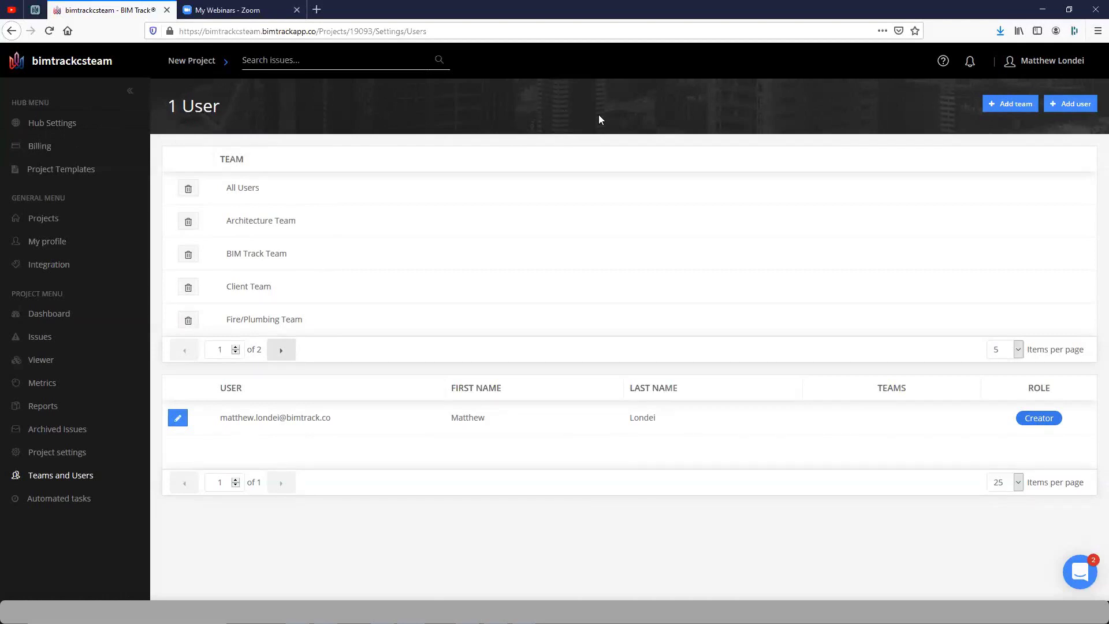
Start a new user entry in the project and choose the mechanical (MEP) user's e-mail from the hub users
{"action": "left_click", "coordinate": [1072, 104]}
{"action": "left_click", "coordinate": [433, 425]}
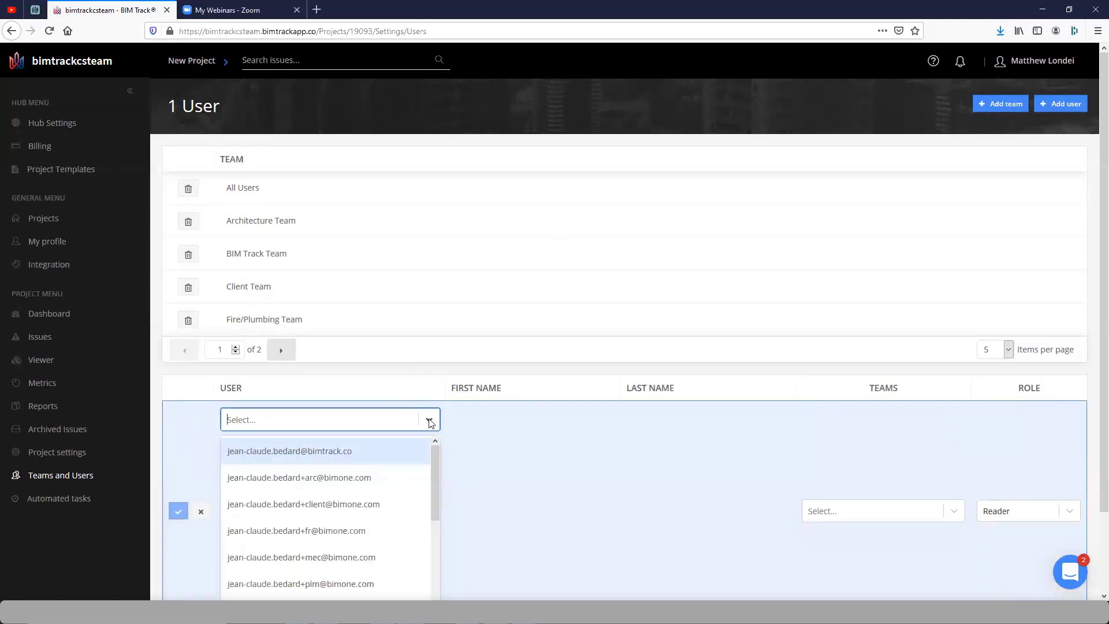
{"action": "left_click_drag", "start_coordinate": [431, 490], "coordinate": [430, 554]}
{"action": "left_click", "coordinate": [308, 543]}
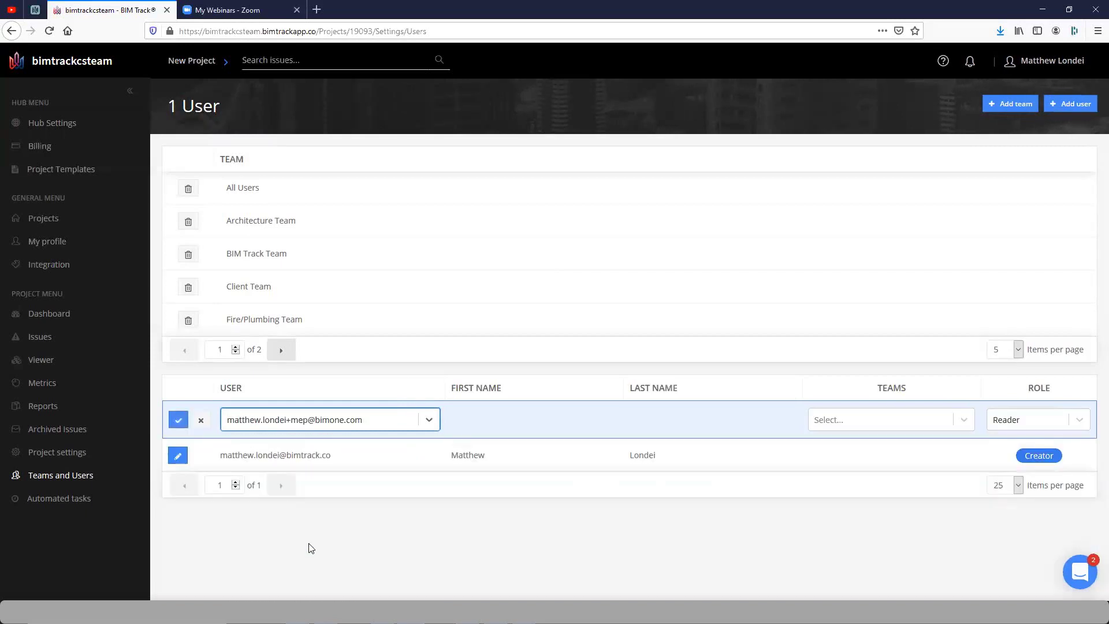
Assign the new mechanical user to All Users and Mechanical Team with the Editor role, and save the entry
{"action": "left_click", "coordinate": [865, 427]}
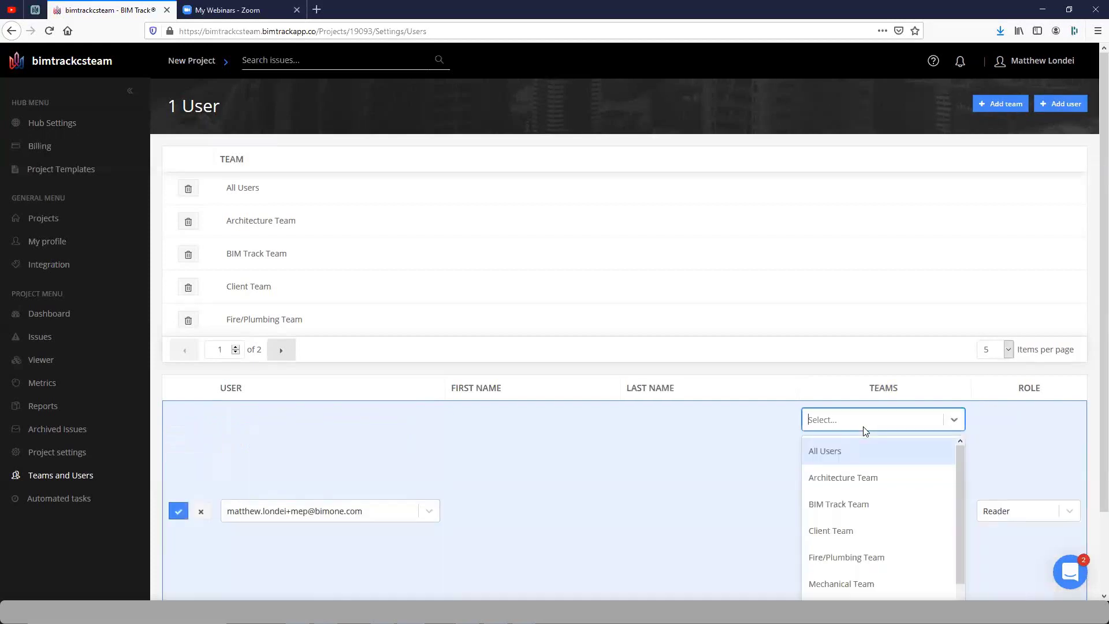
{"action": "left_click", "coordinate": [860, 461]}
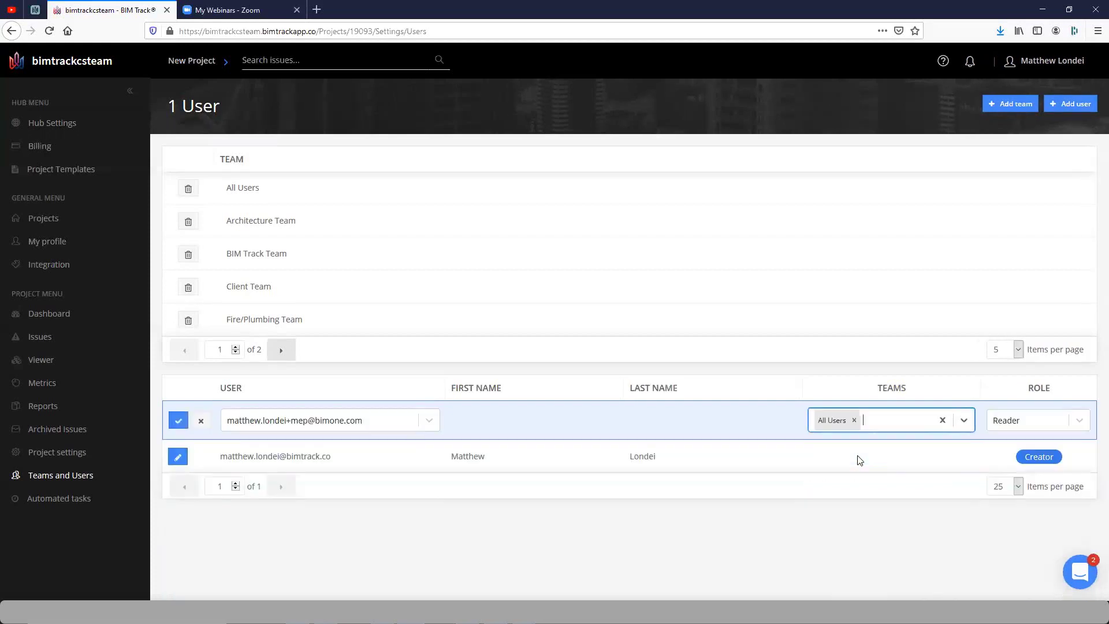
{"action": "left_click", "coordinate": [890, 422]}
{"action": "scroll", "coordinate": [871, 475], "scroll_direction": "down", "scroll_amount": 1}
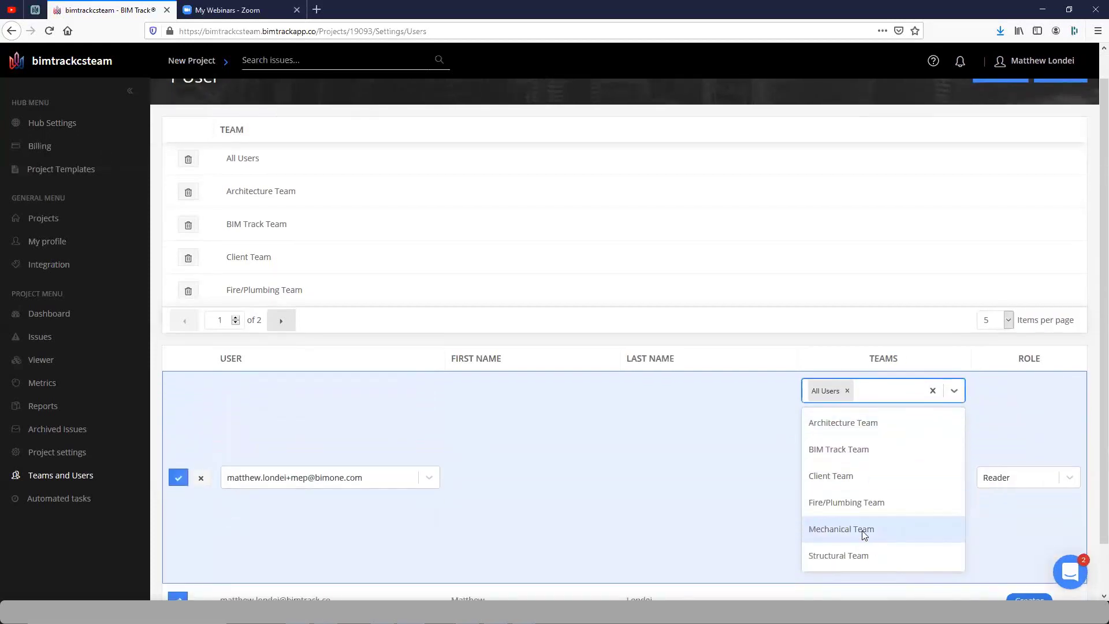
{"action": "left_click", "coordinate": [864, 530]}
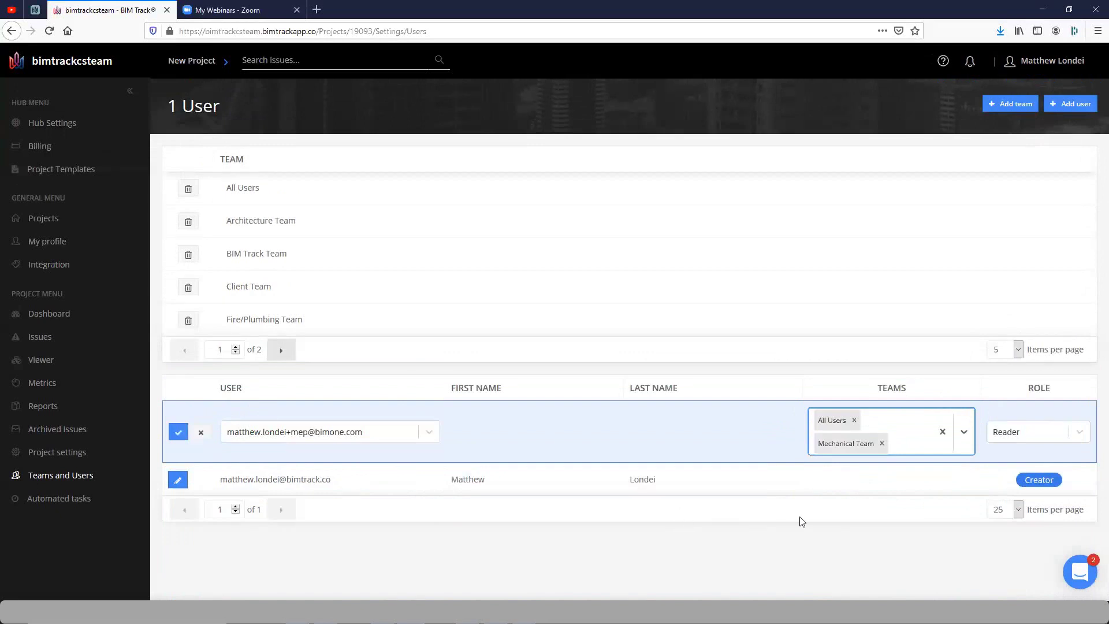
{"action": "left_click", "coordinate": [1080, 433]}
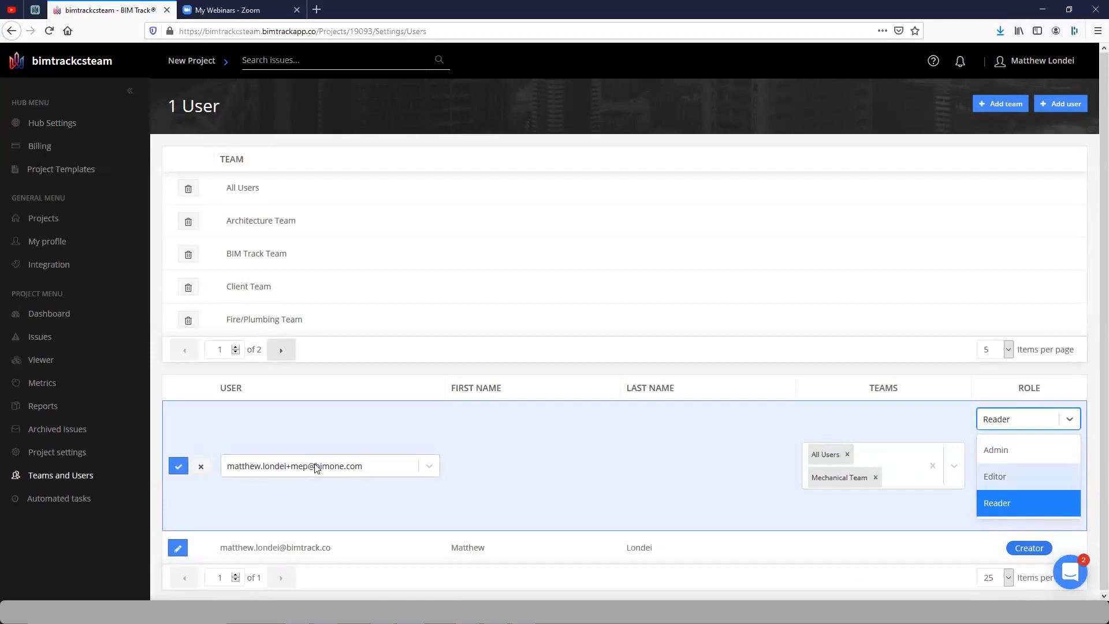
{"action": "left_click", "coordinate": [994, 475]}
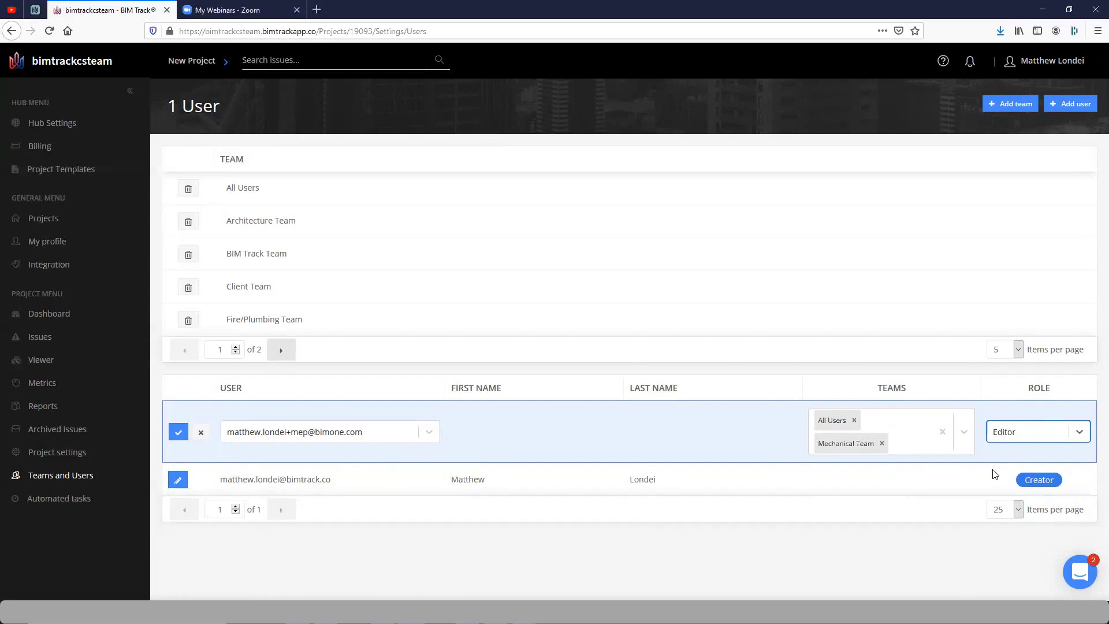
{"action": "left_click", "coordinate": [179, 433]}
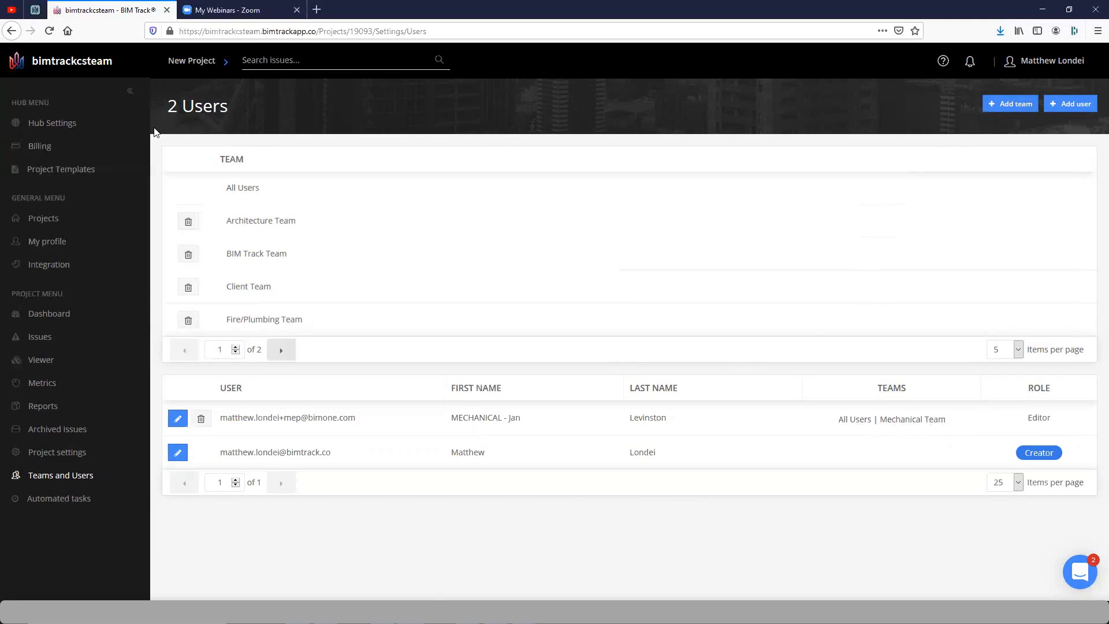
In Hub Settings, select the architect, client, fire and plumbing, and structural users from the last group of hub users, leaving out the mechanical one
{"action": "left_click", "coordinate": [39, 124]}
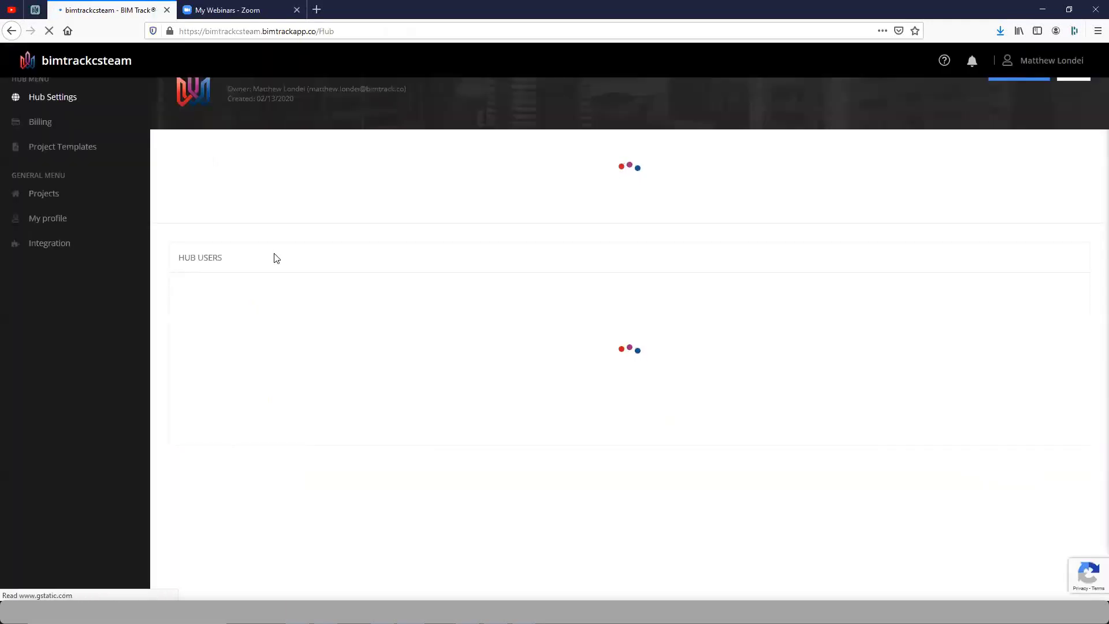
{"action": "scroll", "coordinate": [228, 349], "scroll_direction": "down", "scroll_amount": 5}
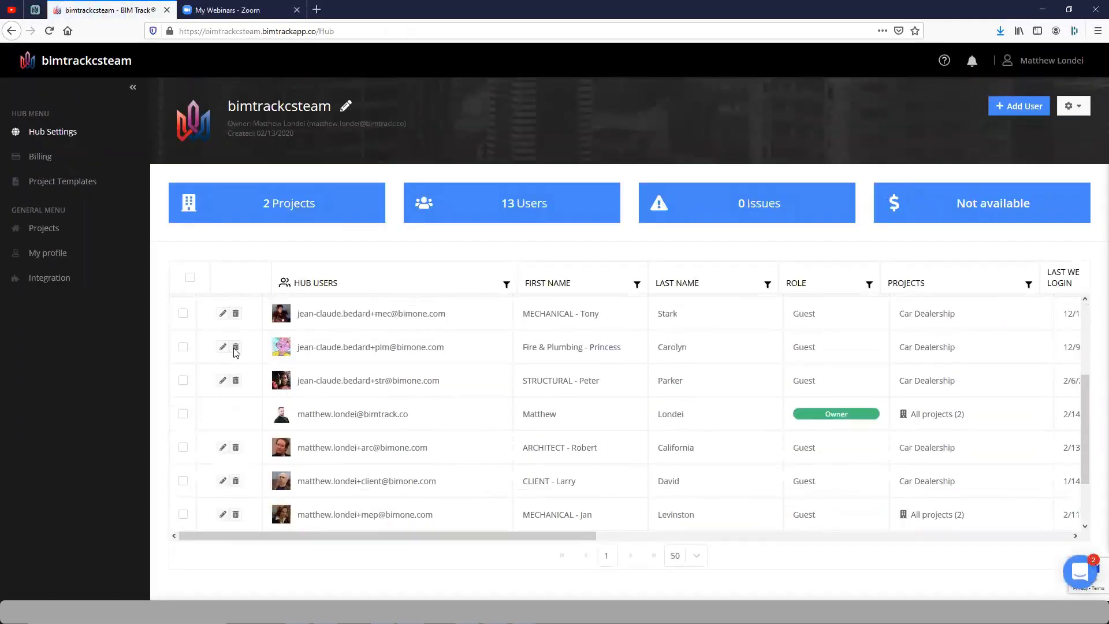
{"action": "left_click", "coordinate": [183, 393]}
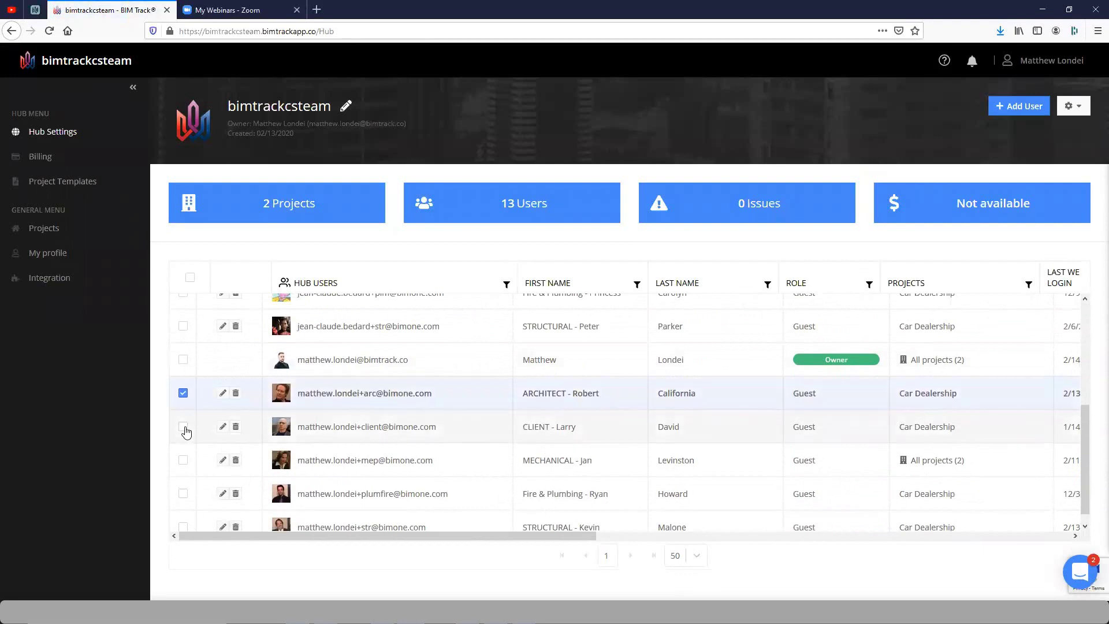
{"action": "left_click", "coordinate": [183, 426]}
{"action": "left_click", "coordinate": [184, 494]}
{"action": "left_click", "coordinate": [185, 528]}
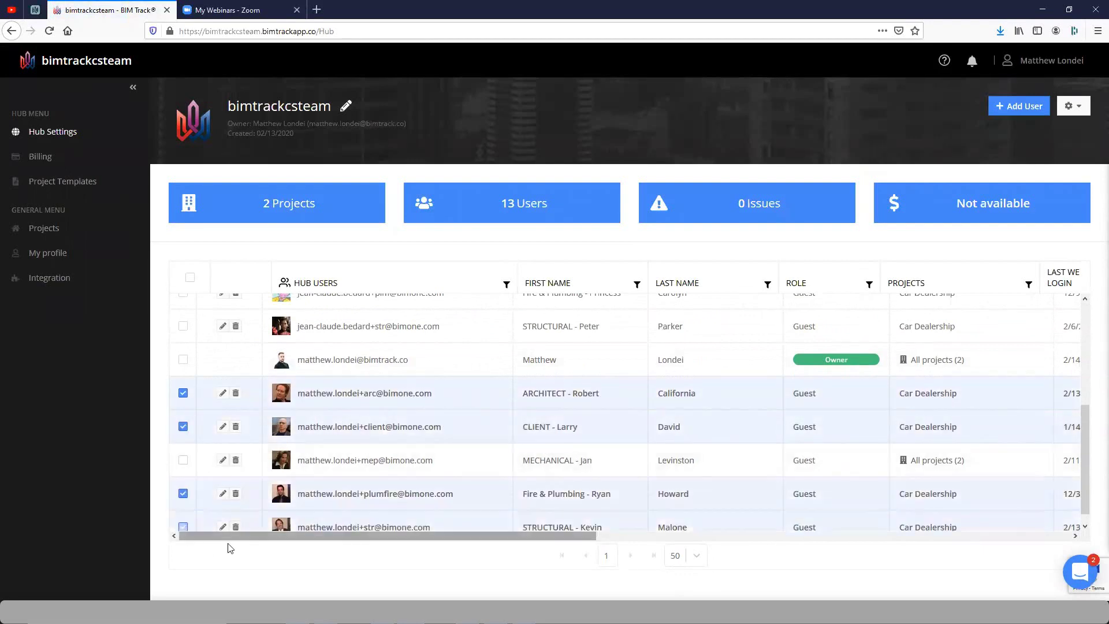
Batch assign the selected hub users to New Project with the Editor role
{"action": "left_click", "coordinate": [1073, 106]}
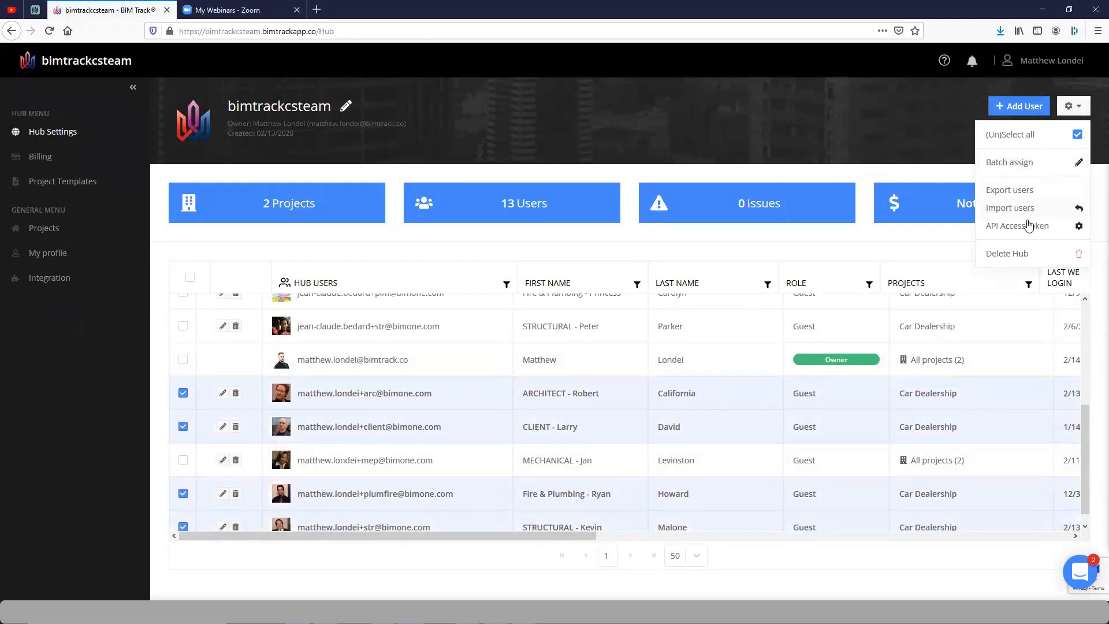
{"action": "left_click", "coordinate": [1017, 162]}
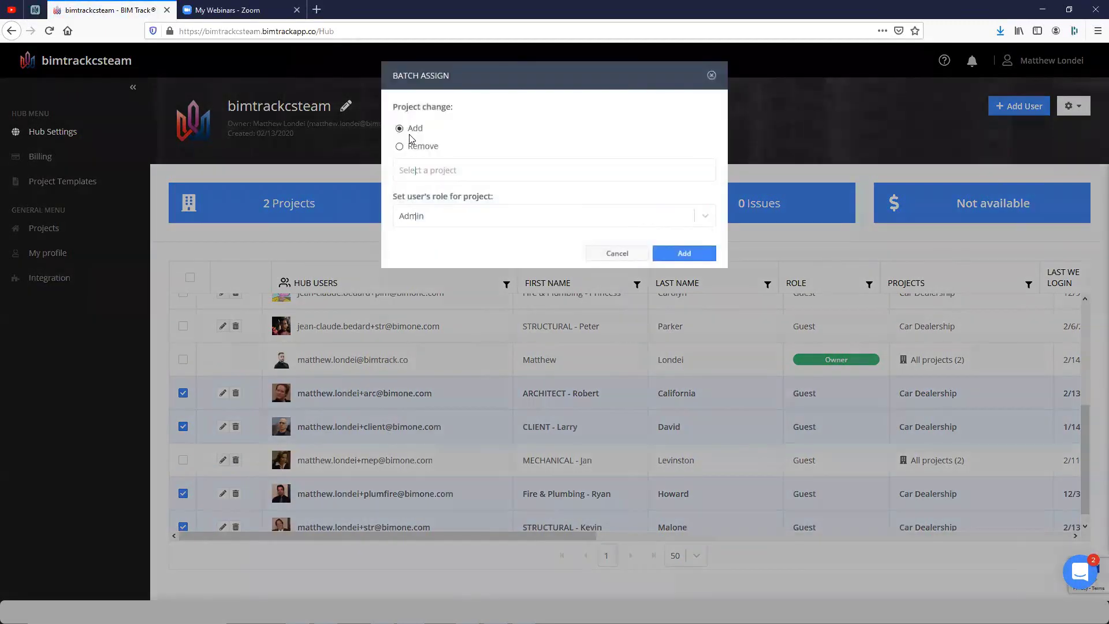
{"action": "left_click", "coordinate": [452, 173]}
{"action": "left_click", "coordinate": [438, 212]}
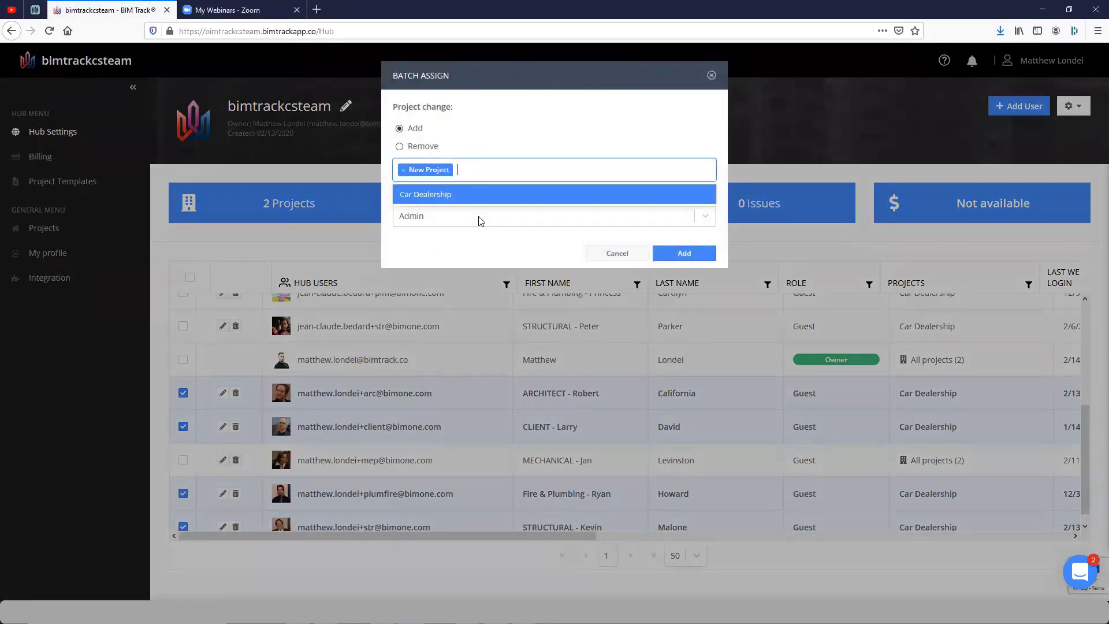
{"action": "left_click", "coordinate": [478, 217]}
{"action": "left_click", "coordinate": [450, 261]}
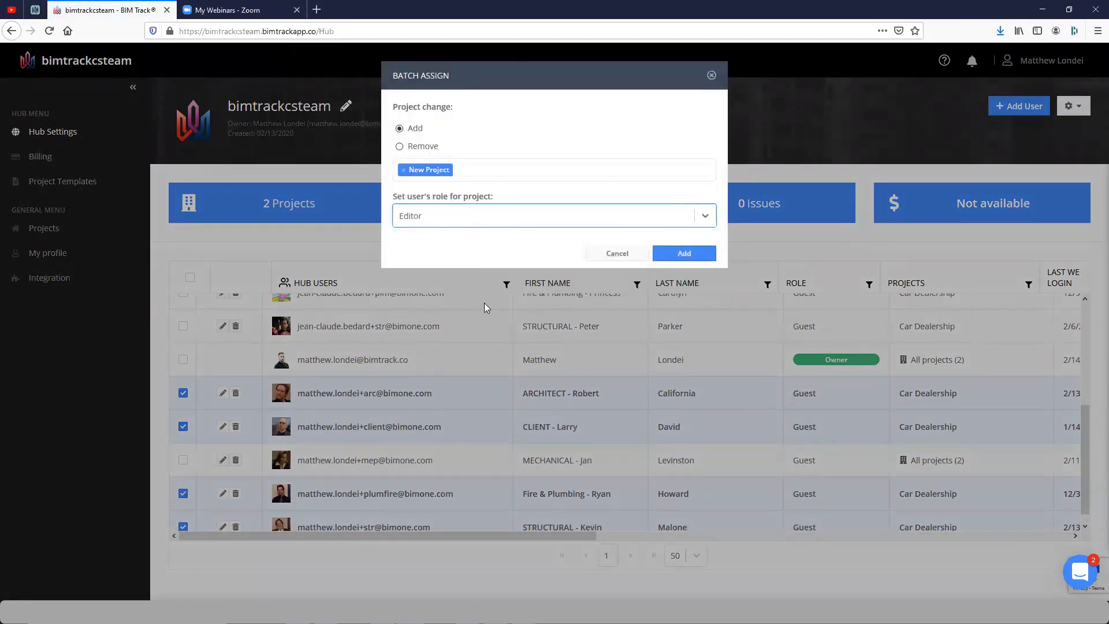
{"action": "left_click", "coordinate": [692, 254]}
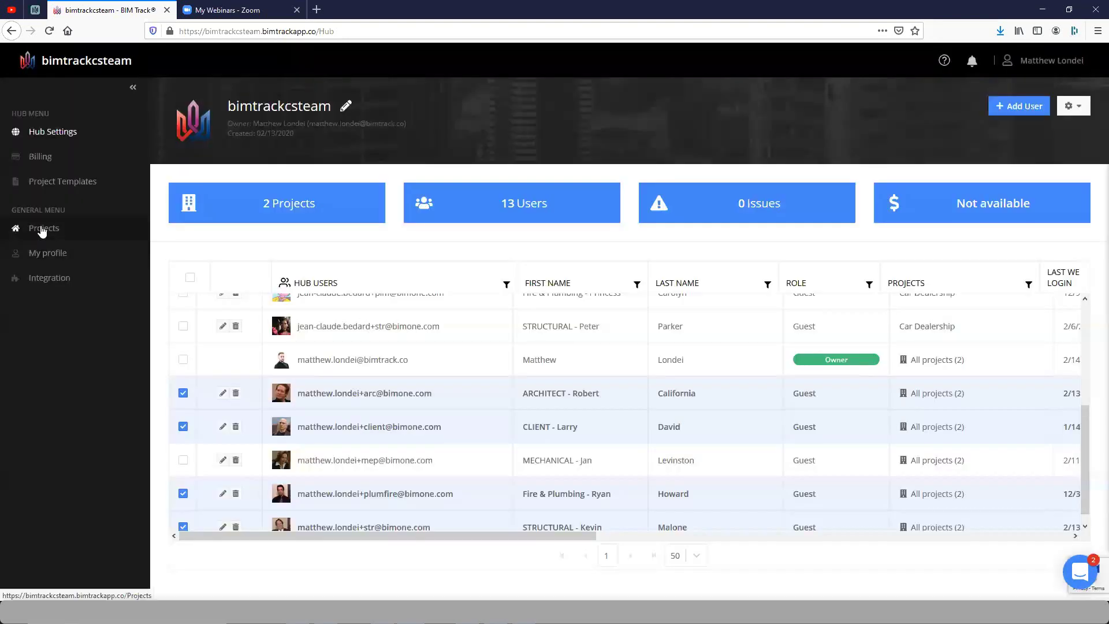
Return to New Project's Teams and Users and review the project's user list
{"action": "left_click", "coordinate": [42, 228]}
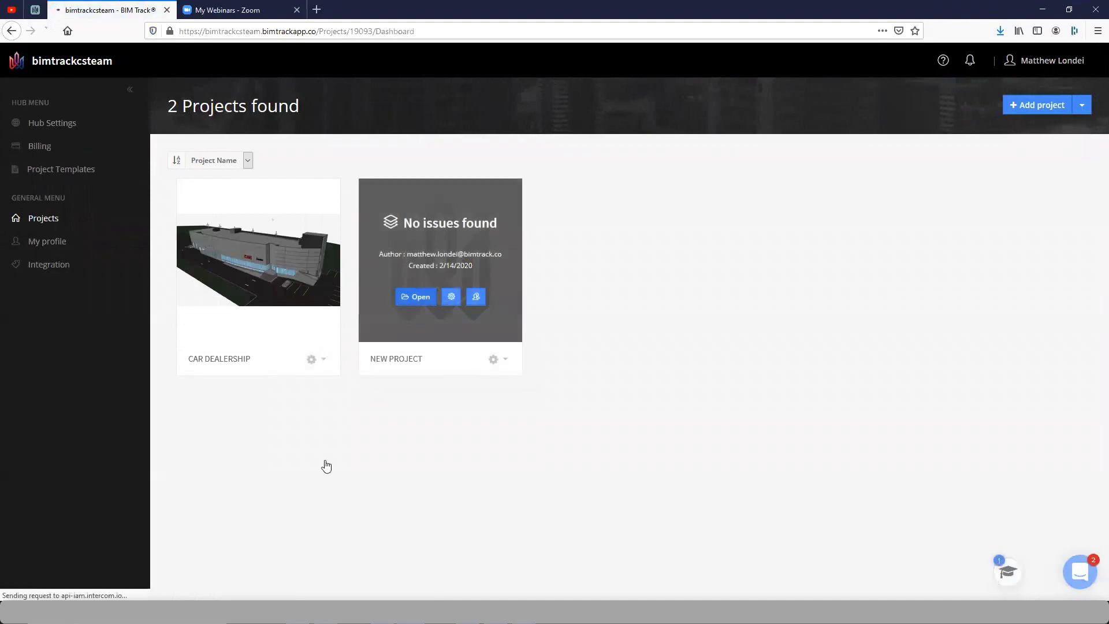
{"action": "left_click", "coordinate": [60, 476]}
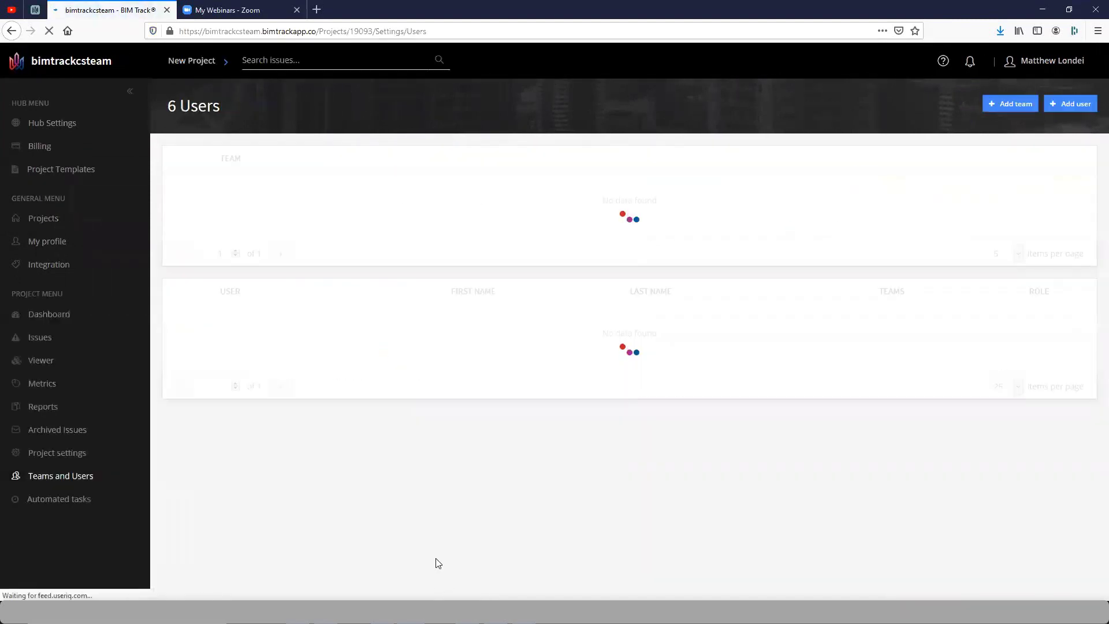
{"action": "scroll", "coordinate": [486, 527], "scroll_direction": "down", "scroll_amount": 2}
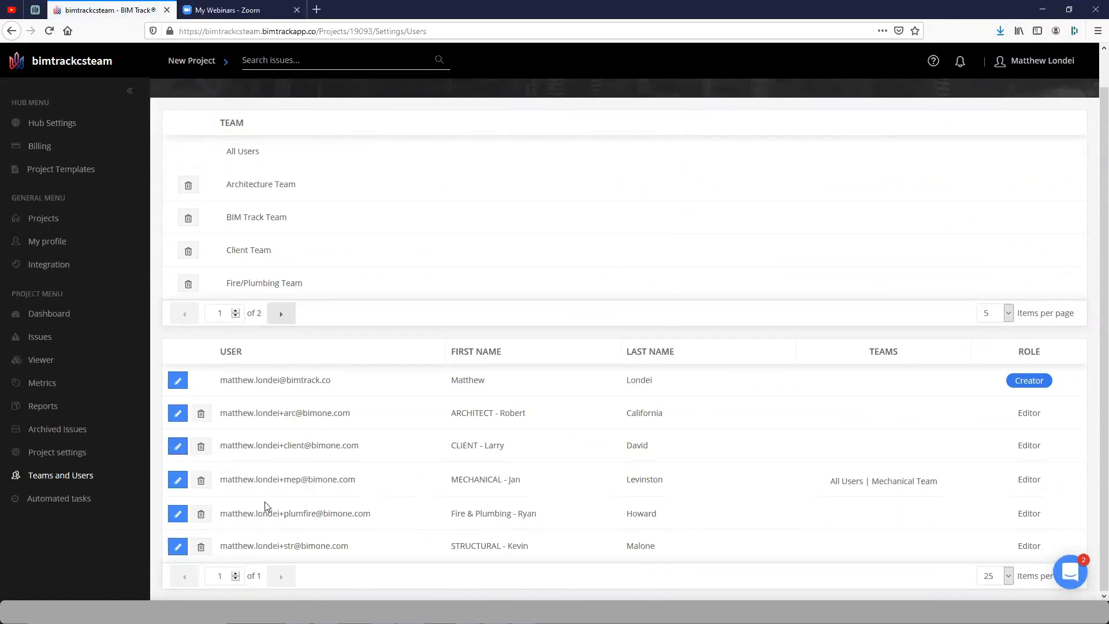
Set the client user's role to Reader, assign them to Client Team, and save the entry
{"action": "left_click", "coordinate": [177, 446]}
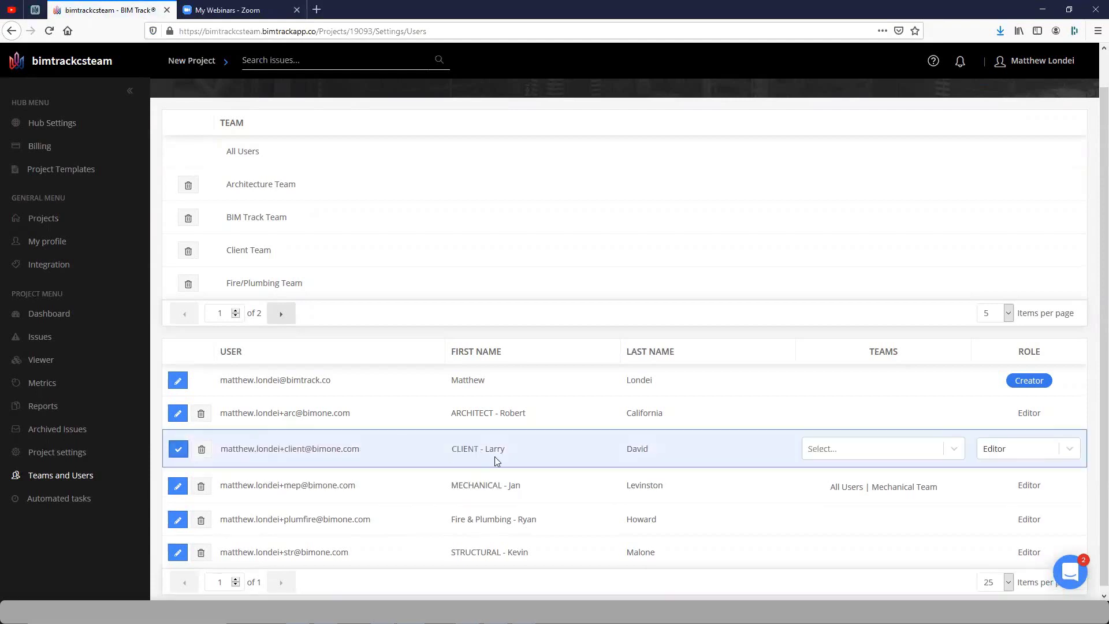
{"action": "left_click", "coordinate": [998, 454]}
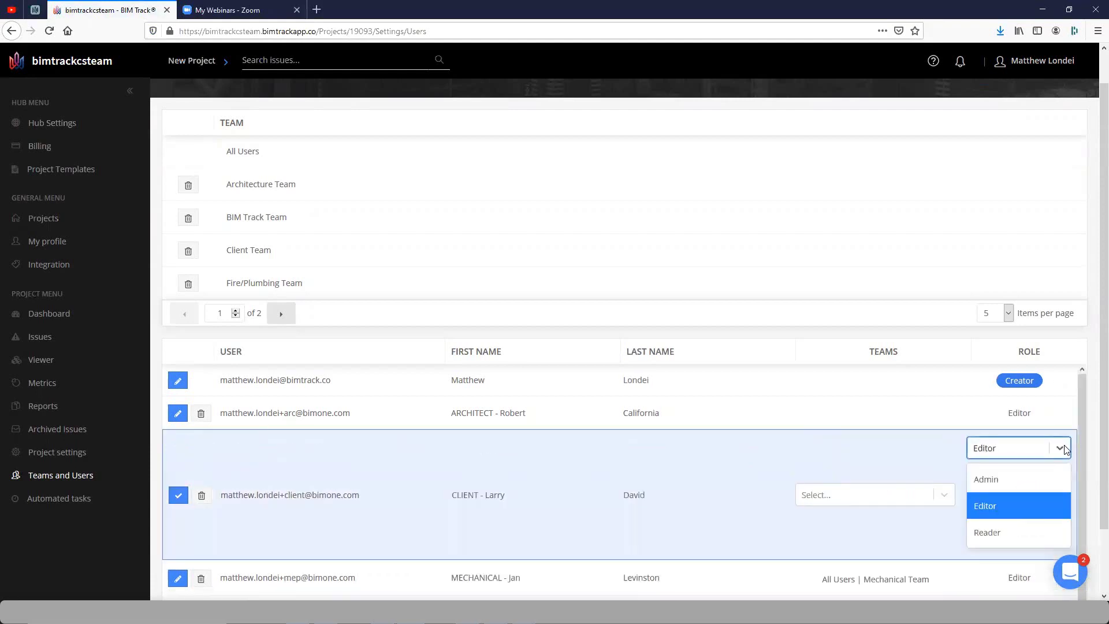
{"action": "left_click", "coordinate": [1007, 533]}
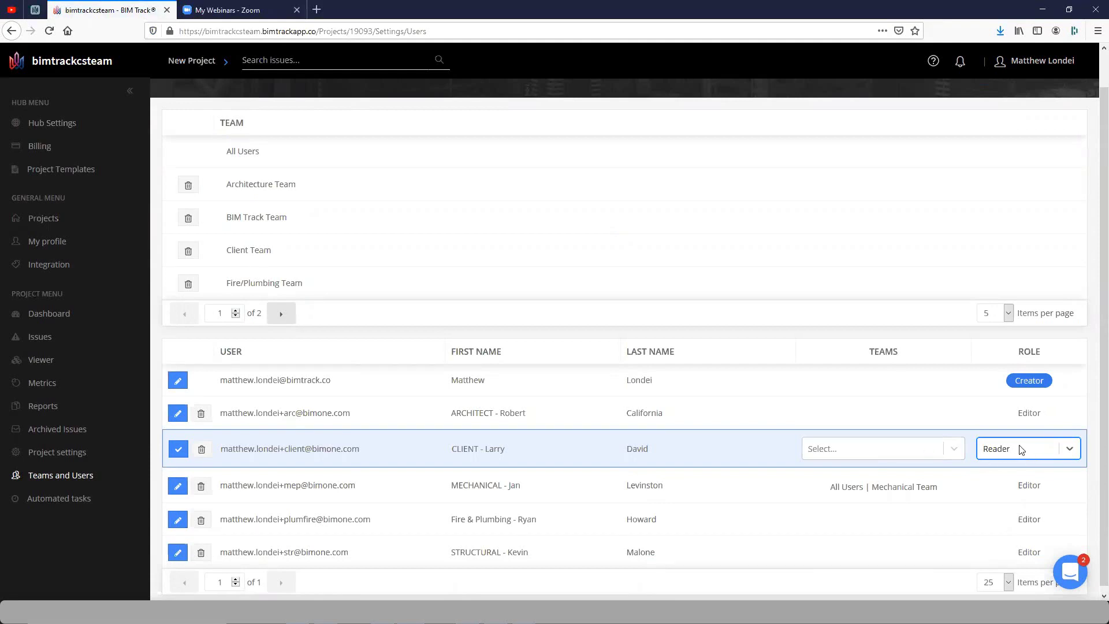
{"action": "left_click", "coordinate": [948, 449]}
{"action": "left_click", "coordinate": [852, 520]}
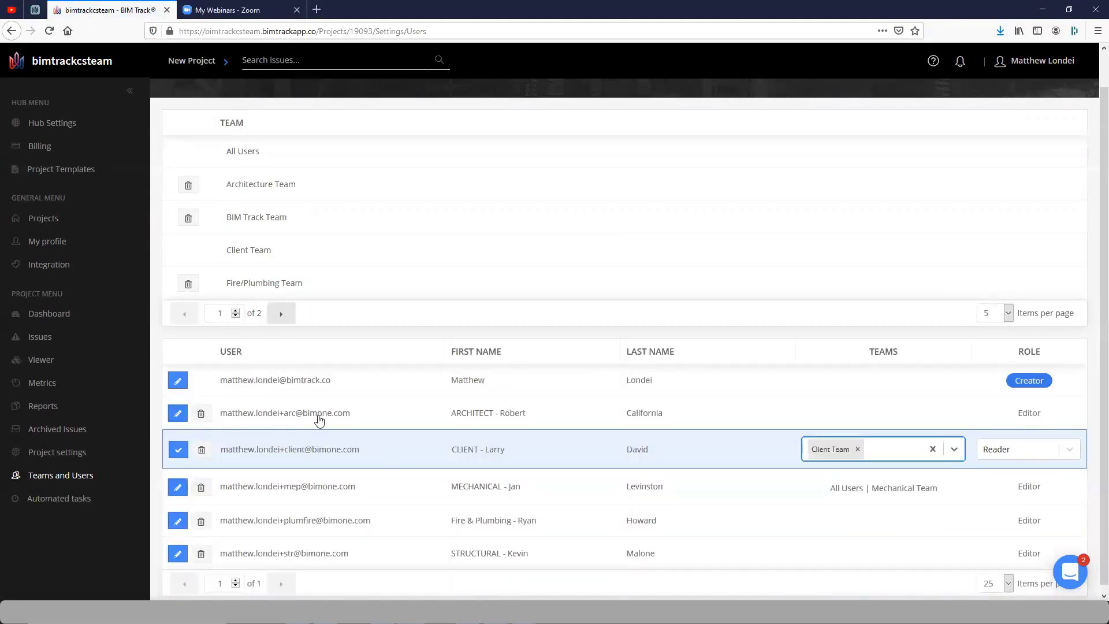
{"action": "left_click", "coordinate": [178, 448]}
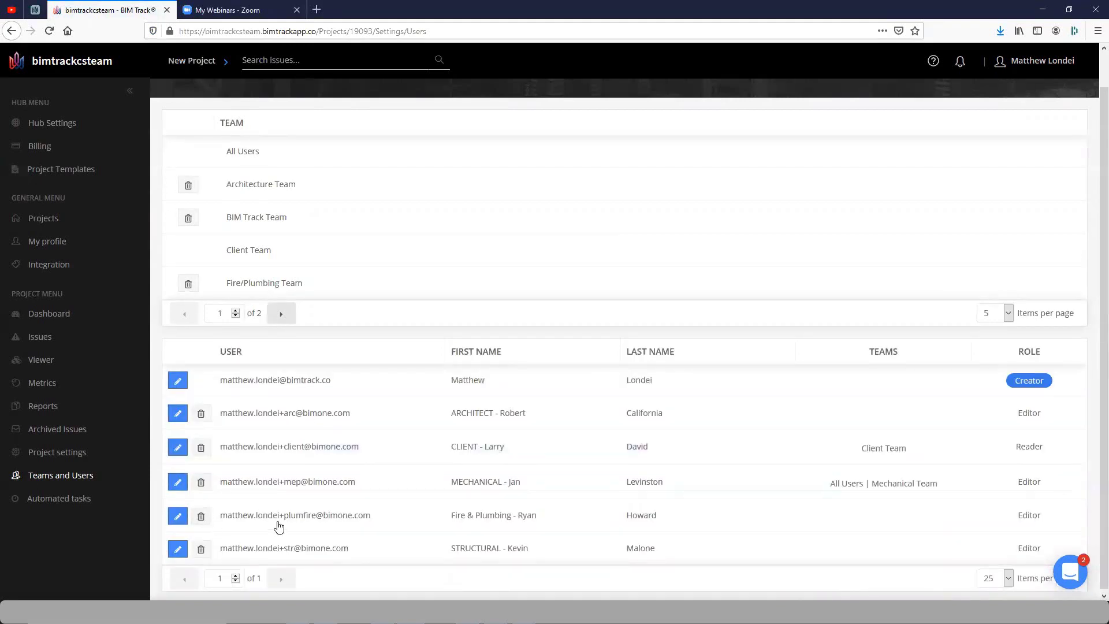
Assign the project creator to the All Users, Architecture, BIM Track, Client, Fire/Plumbing, Mechanical and Structural teams, and save the entry
{"action": "left_click", "coordinate": [177, 383]}
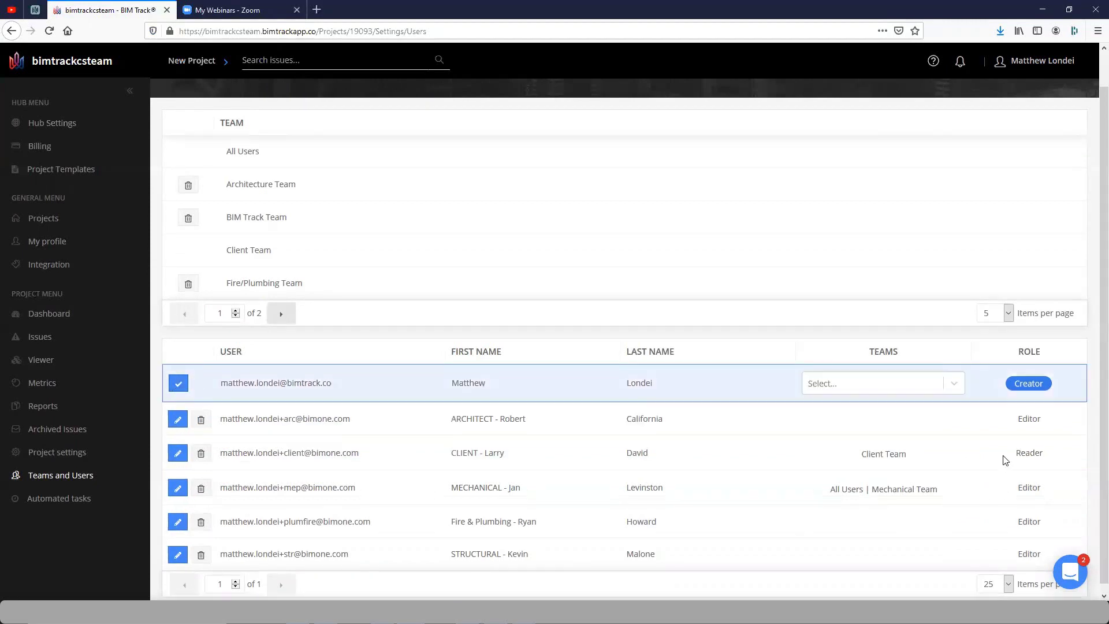
{"action": "left_click", "coordinate": [945, 383]}
{"action": "left_click", "coordinate": [883, 415]}
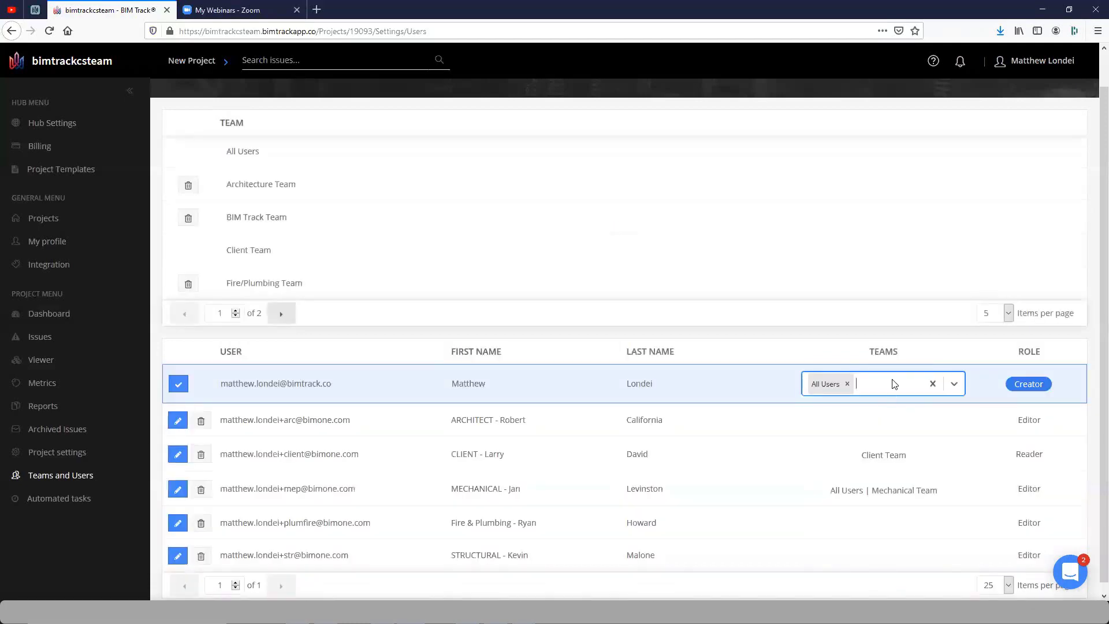
{"action": "left_click", "coordinate": [878, 383]}
{"action": "left_click", "coordinate": [877, 416]}
{"action": "left_click", "coordinate": [893, 398]}
{"action": "left_click", "coordinate": [895, 442]}
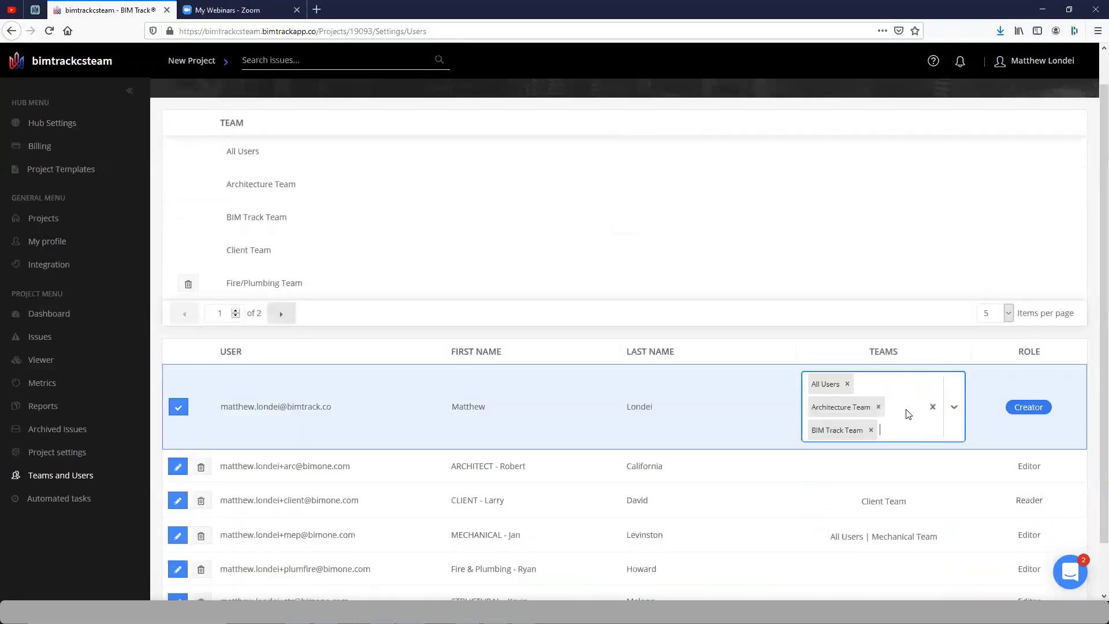
{"action": "left_click", "coordinate": [906, 414]}
{"action": "left_click", "coordinate": [897, 464]}
{"action": "left_click", "coordinate": [907, 426]}
{"action": "left_click", "coordinate": [899, 497]}
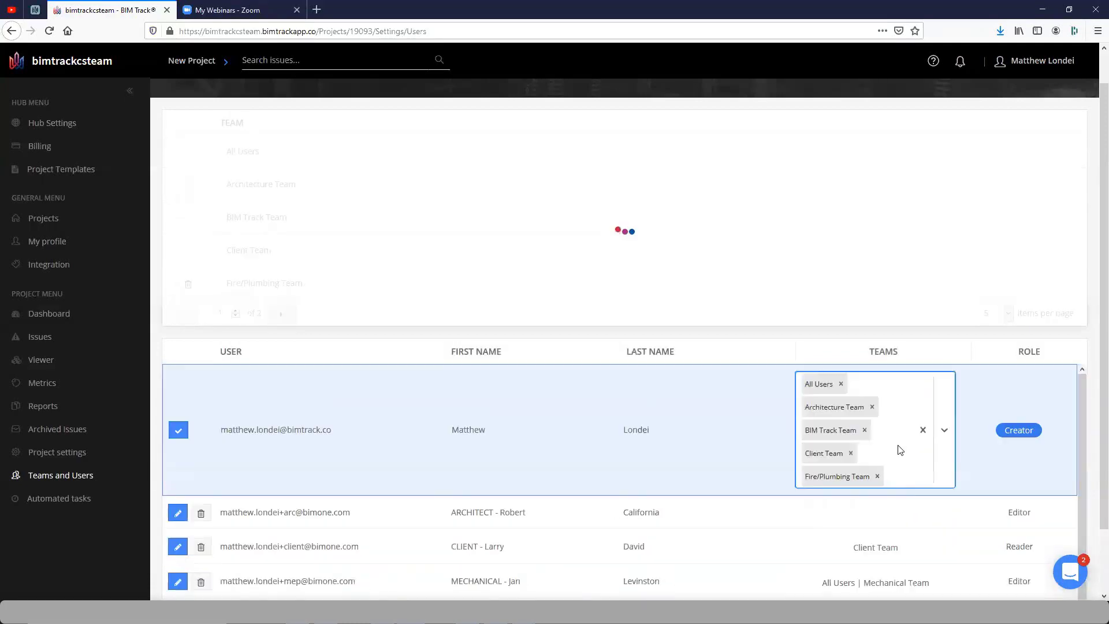
{"action": "left_click", "coordinate": [907, 488]}
{"action": "left_click", "coordinate": [901, 514]}
{"action": "left_click", "coordinate": [908, 465]}
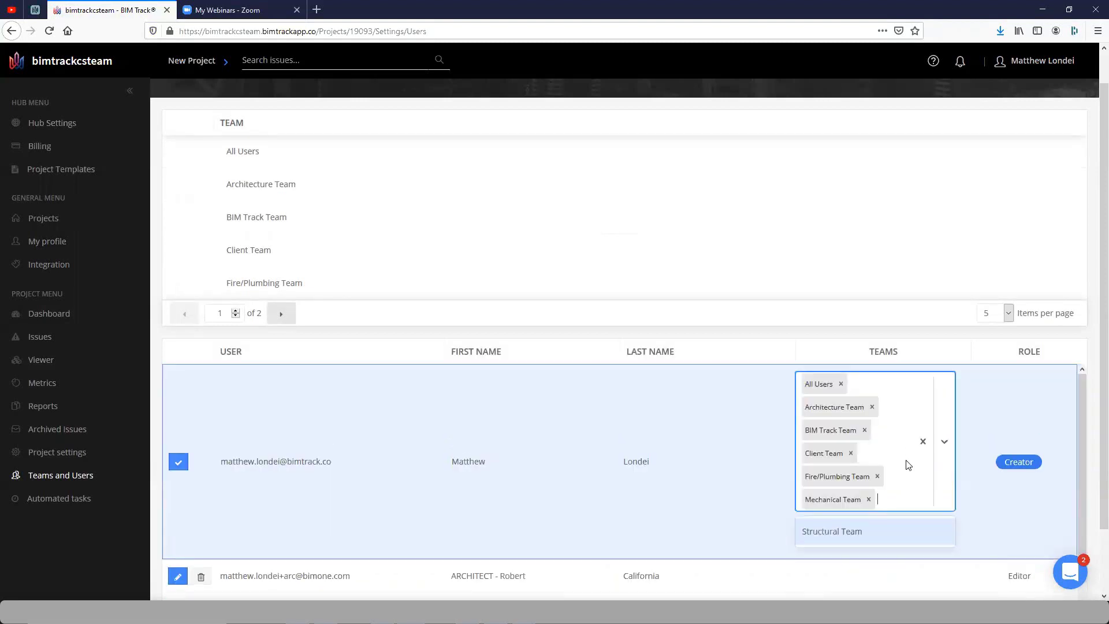
{"action": "left_click", "coordinate": [888, 533]}
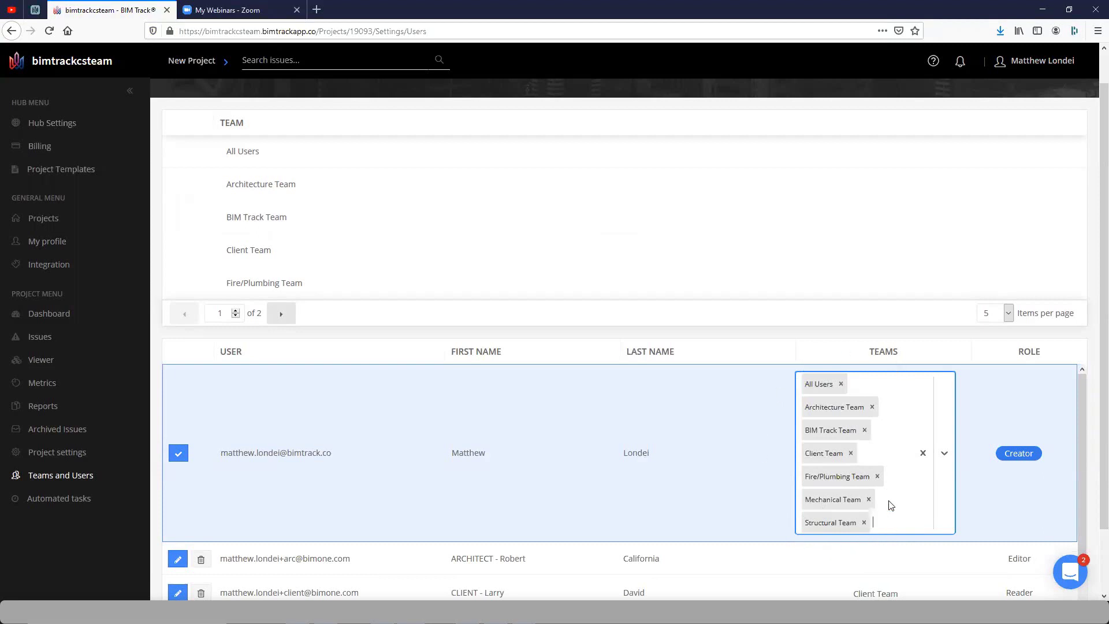
{"action": "scroll", "coordinate": [890, 504], "scroll_direction": "down", "scroll_amount": 2}
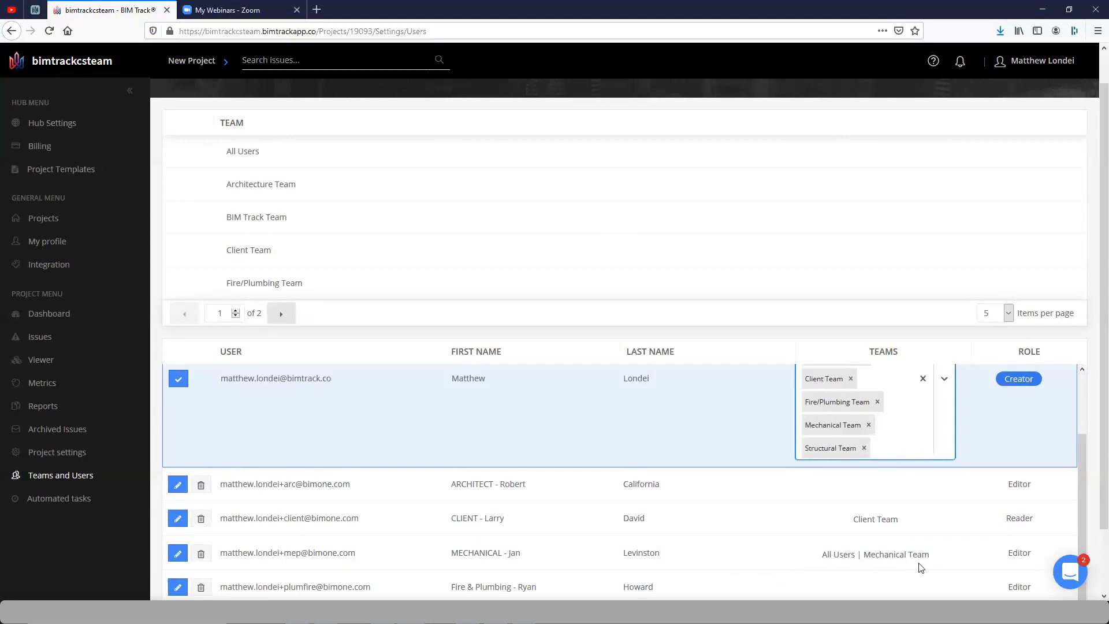
{"action": "scroll", "coordinate": [920, 568], "scroll_direction": "up", "scroll_amount": 3}
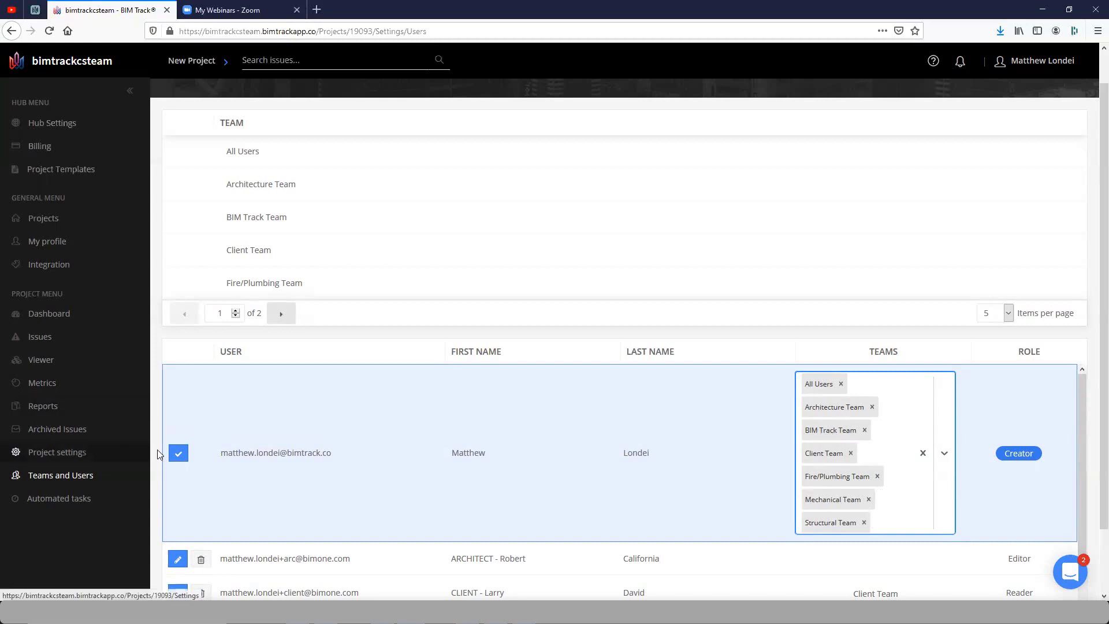
{"action": "left_click", "coordinate": [177, 454]}
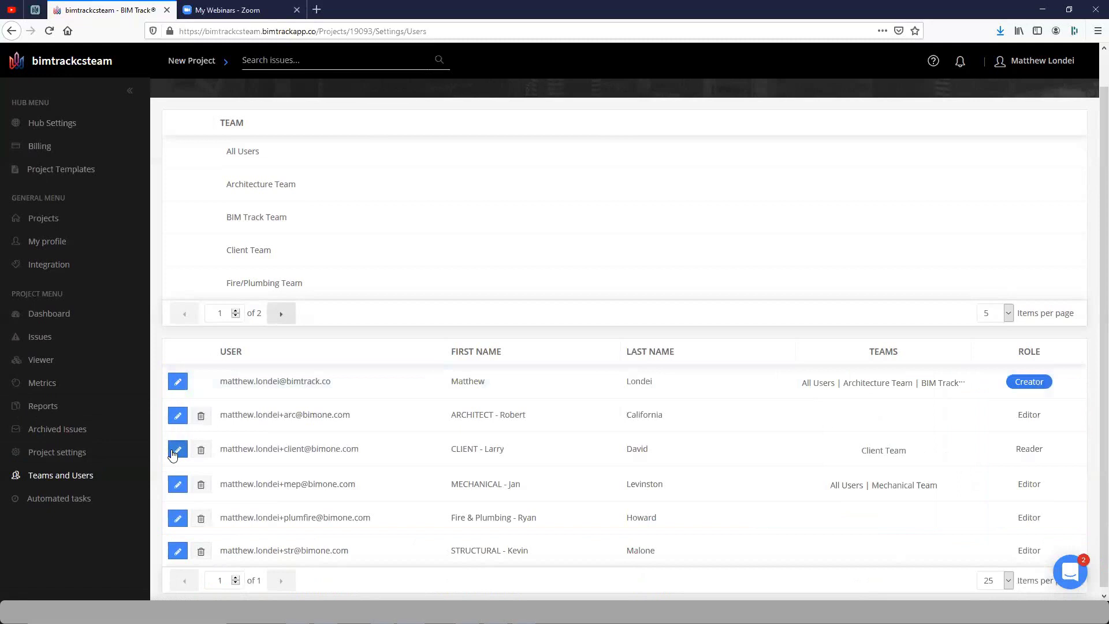
Open New Project's project settings and review the Status attribute values and their confidentiality
{"action": "left_click", "coordinate": [63, 456]}
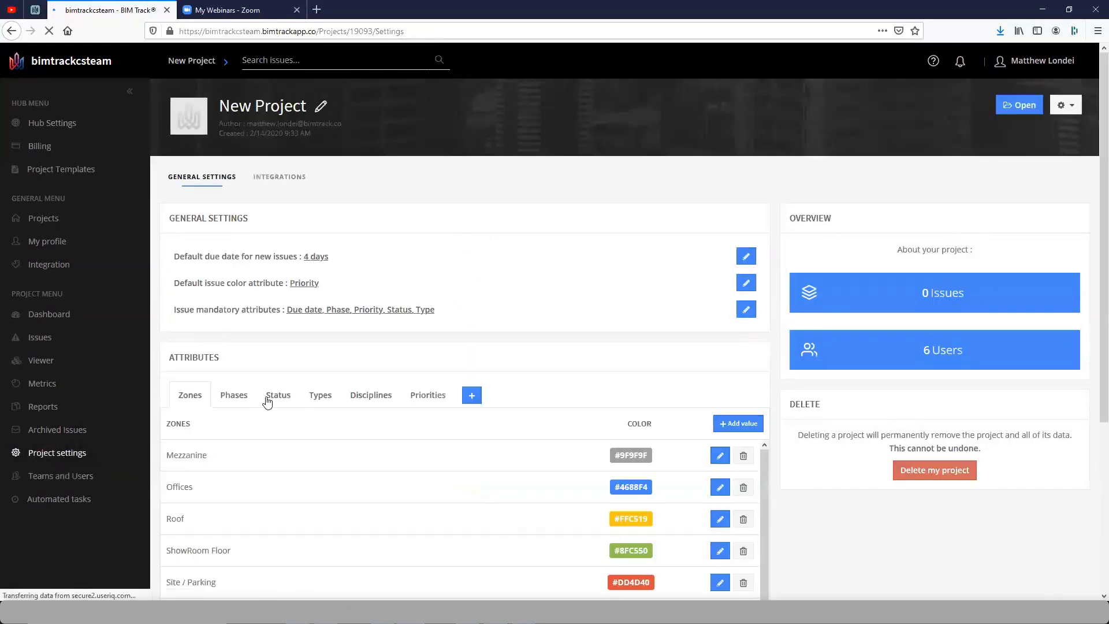
{"action": "left_click", "coordinate": [267, 400]}
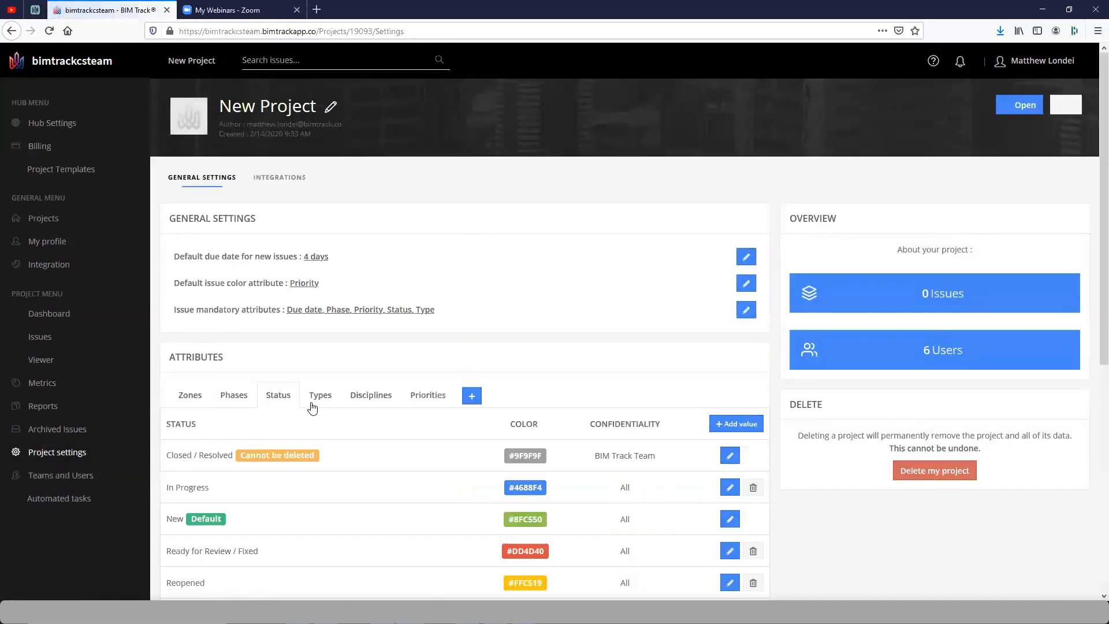
{"action": "scroll", "coordinate": [312, 404], "scroll_direction": "down", "scroll_amount": 3}
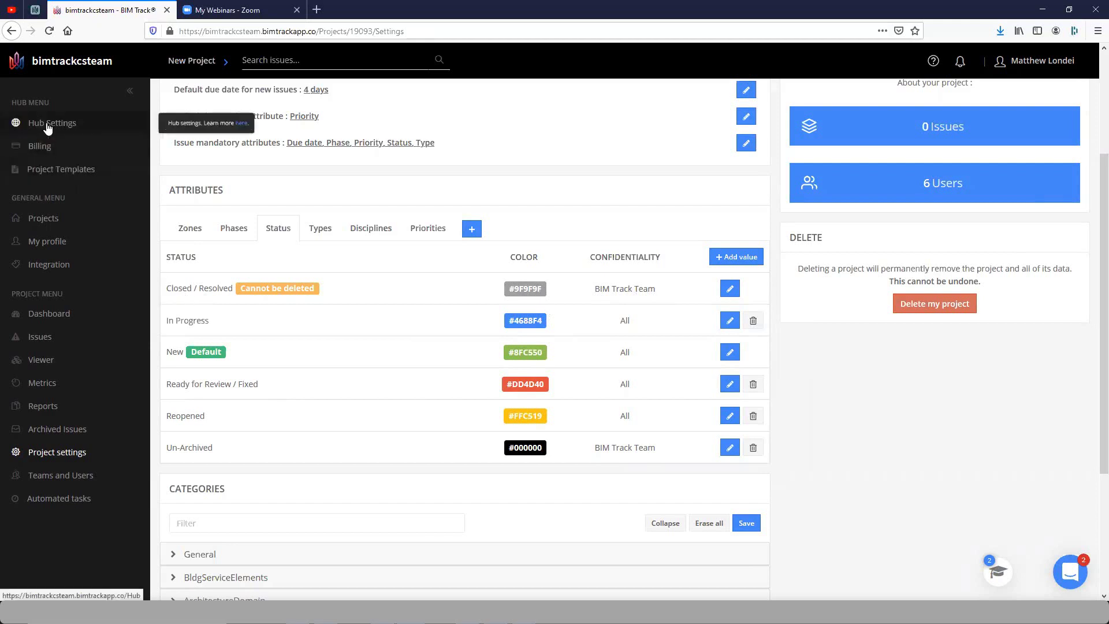
Return to the hub settings and review the hub users' roles and project assignments
{"action": "left_click", "coordinate": [48, 129]}
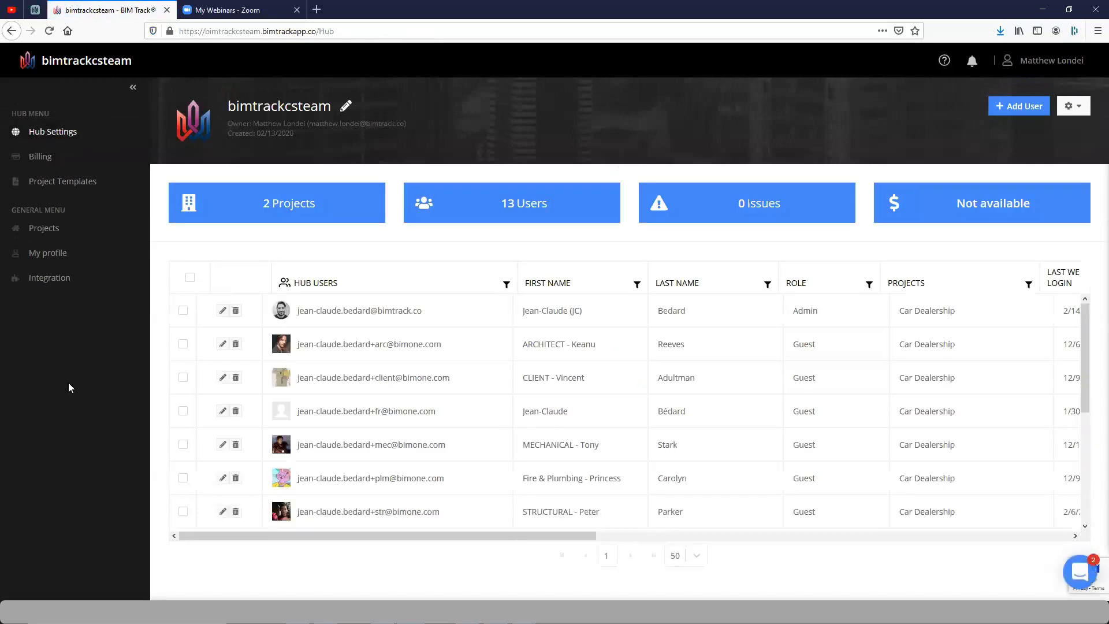
{"action": "scroll", "coordinate": [380, 347], "scroll_direction": "down", "scroll_amount": 2}
{"action": "scroll", "coordinate": [380, 354], "scroll_direction": "down", "scroll_amount": 3}
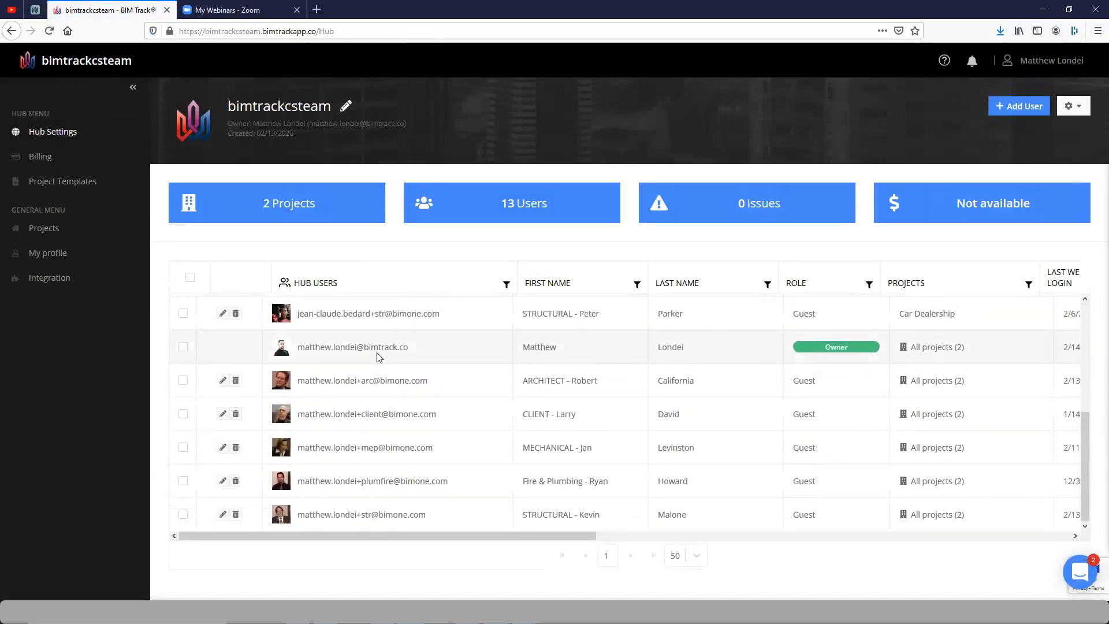
Open New Project from the hub's project list and go to its project settings
{"action": "left_click", "coordinate": [45, 257]}
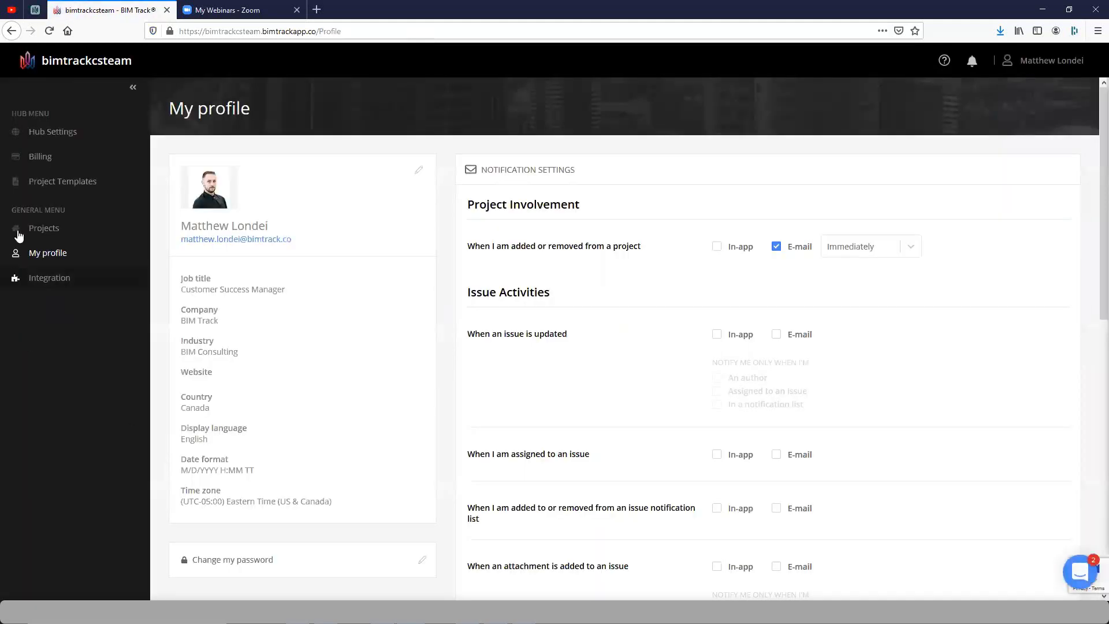
{"action": "left_click", "coordinate": [19, 232]}
{"action": "mouse_move", "coordinate": [413, 238]}
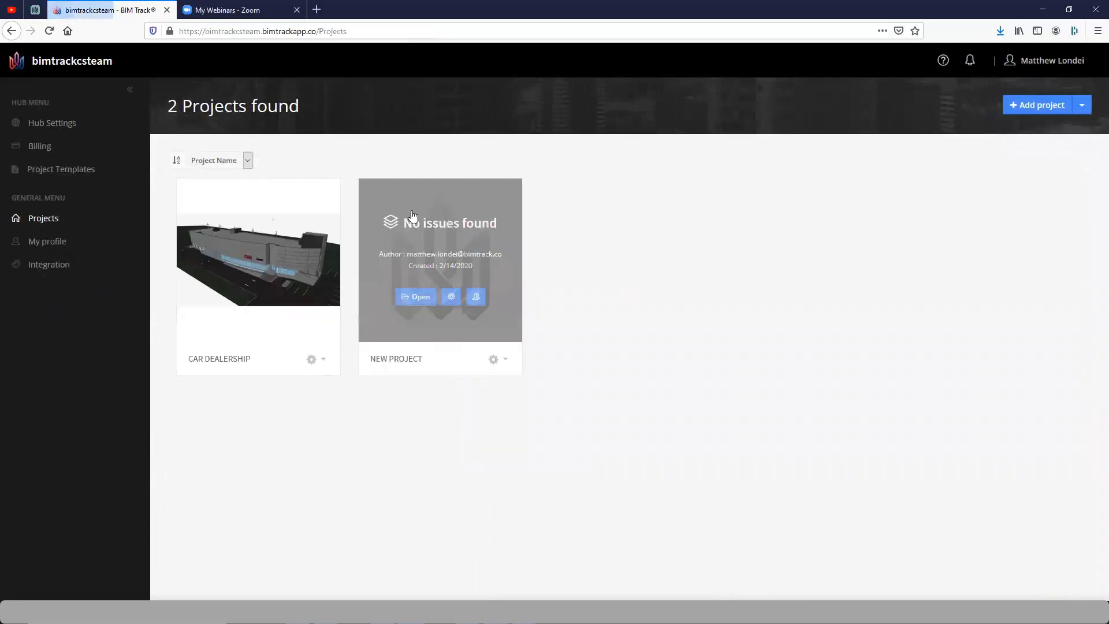
{"action": "left_click", "coordinate": [415, 296]}
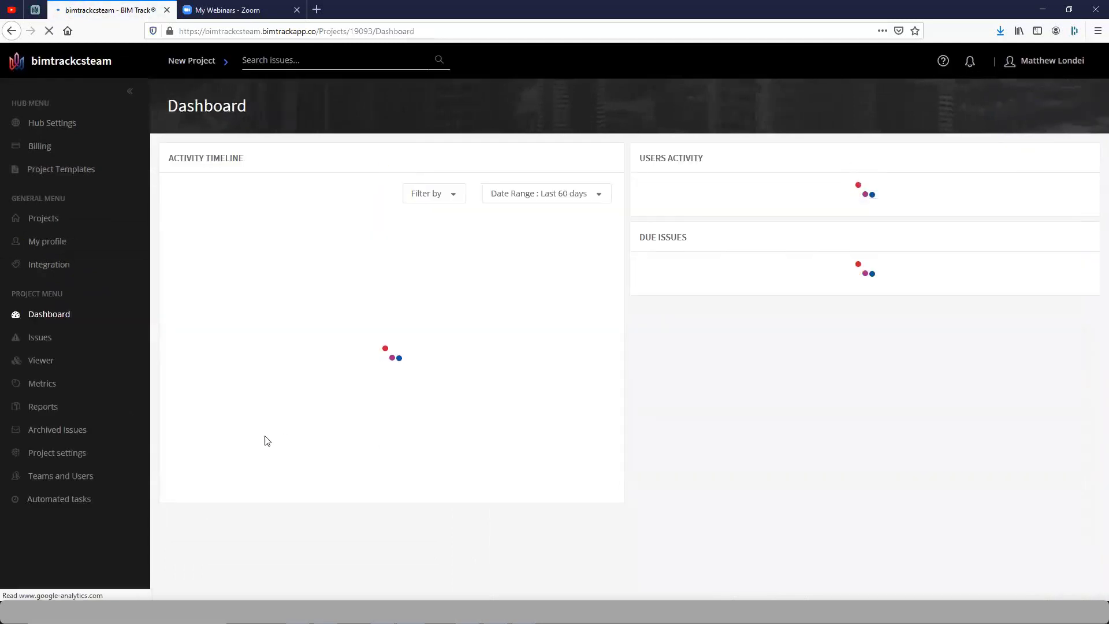
{"action": "left_click", "coordinate": [53, 461]}
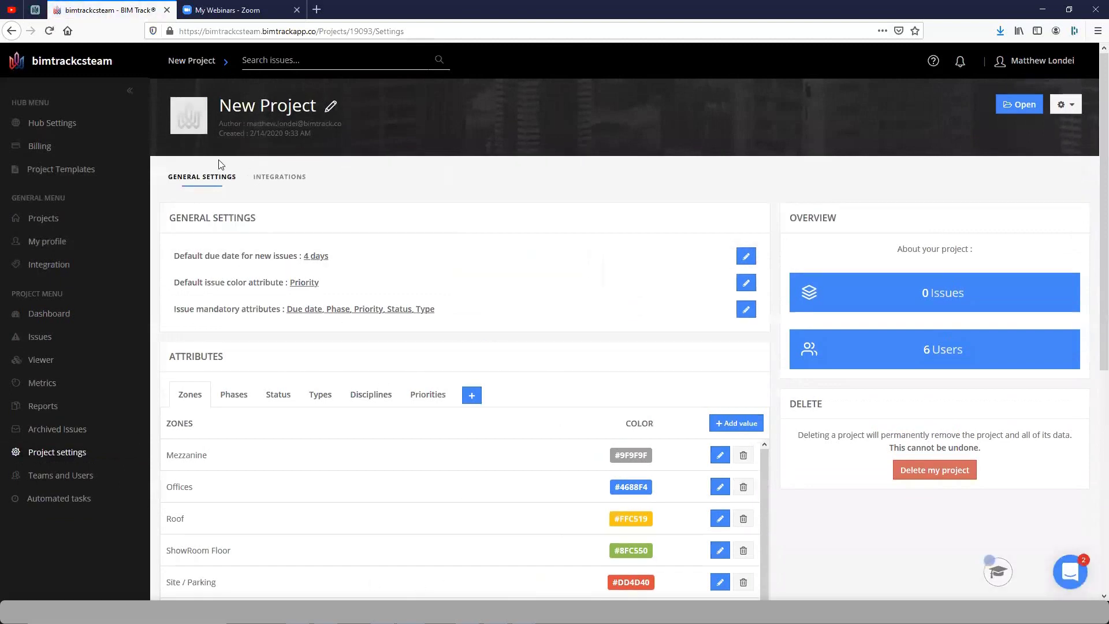
Expand the General group in the project settings' Categories and review each element's color, visibility and transparency options
{"action": "scroll", "coordinate": [295, 174], "scroll_direction": "down", "scroll_amount": 1}
{"action": "scroll", "coordinate": [354, 213], "scroll_direction": "down", "scroll_amount": 7}
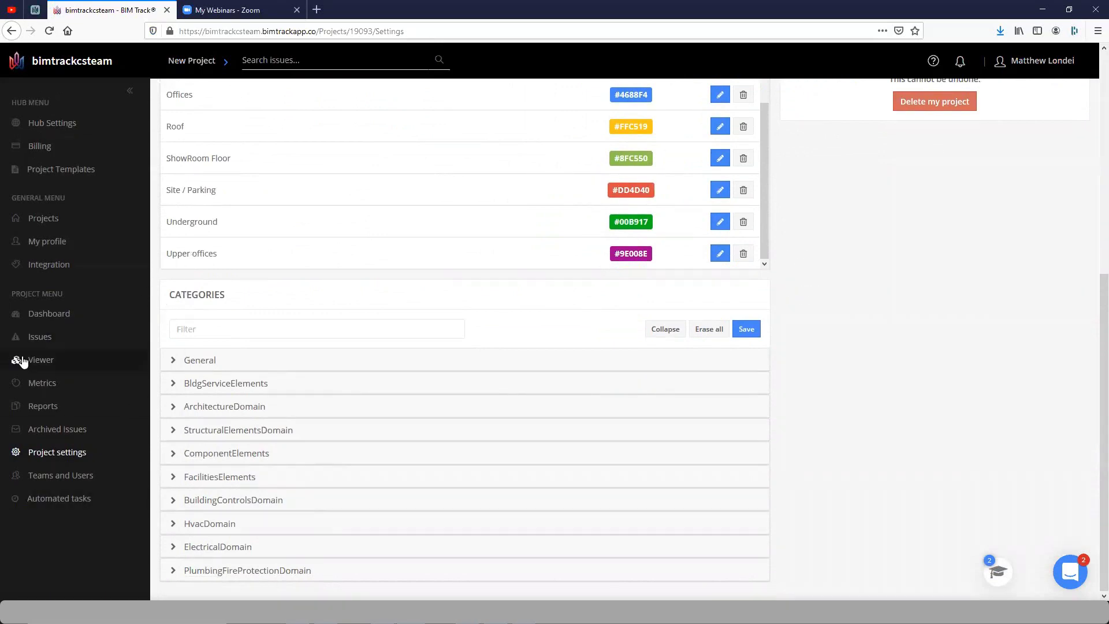
{"action": "left_click", "coordinate": [174, 361]}
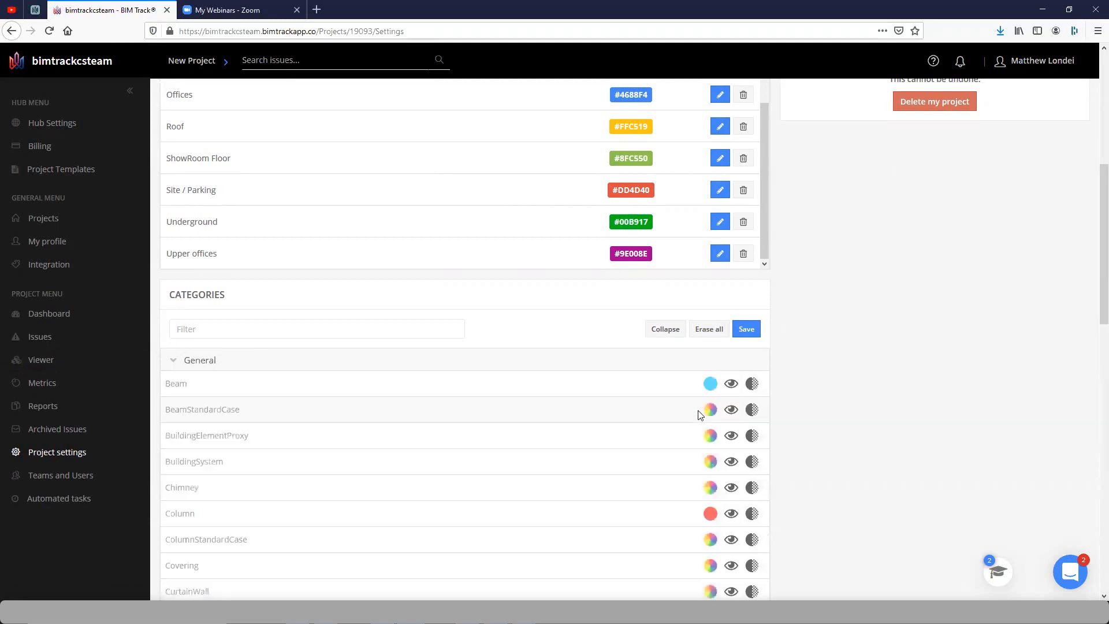
{"action": "scroll", "coordinate": [754, 383], "scroll_direction": "down", "scroll_amount": 3}
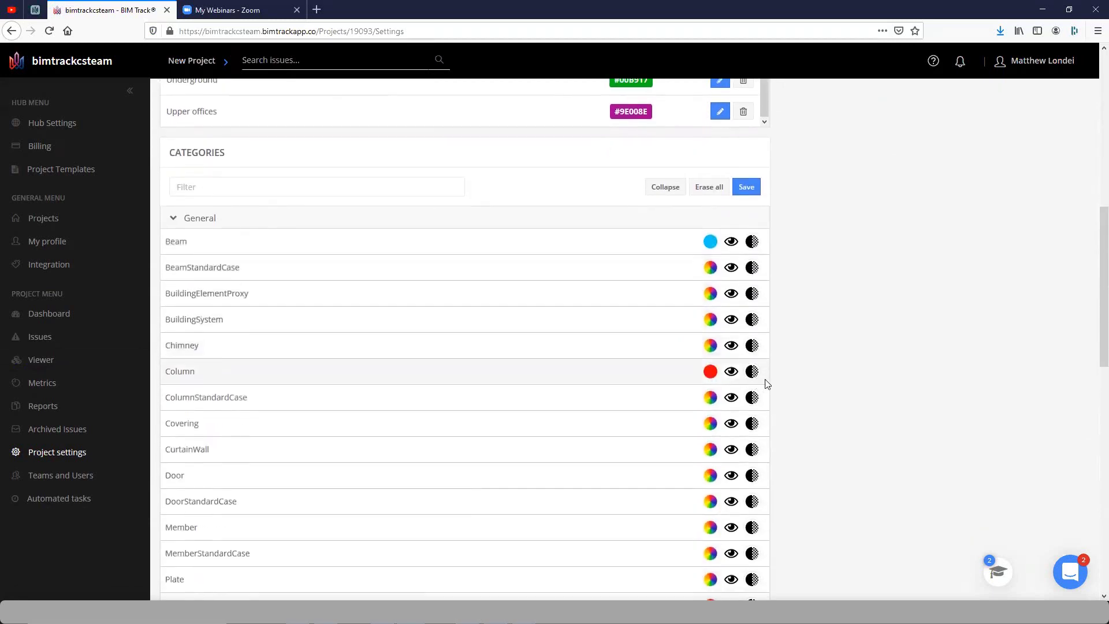
{"action": "scroll", "coordinate": [768, 382], "scroll_direction": "down", "scroll_amount": 1}
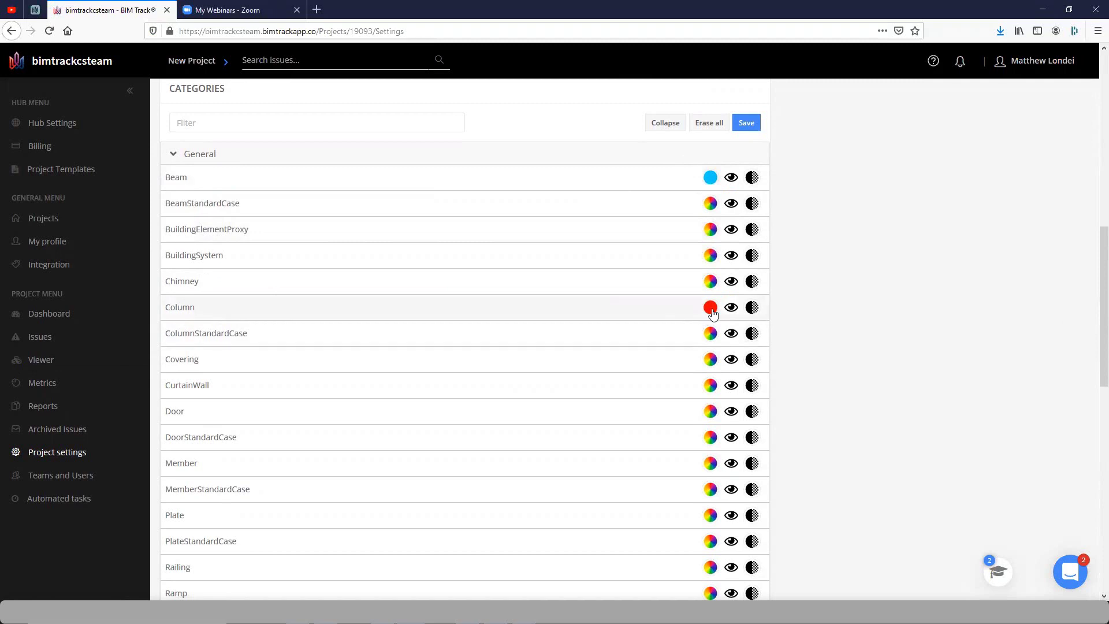
{"action": "scroll", "coordinate": [797, 334], "scroll_direction": "down", "scroll_amount": 2}
{"action": "scroll", "coordinate": [812, 328], "scroll_direction": "down", "scroll_amount": 4}
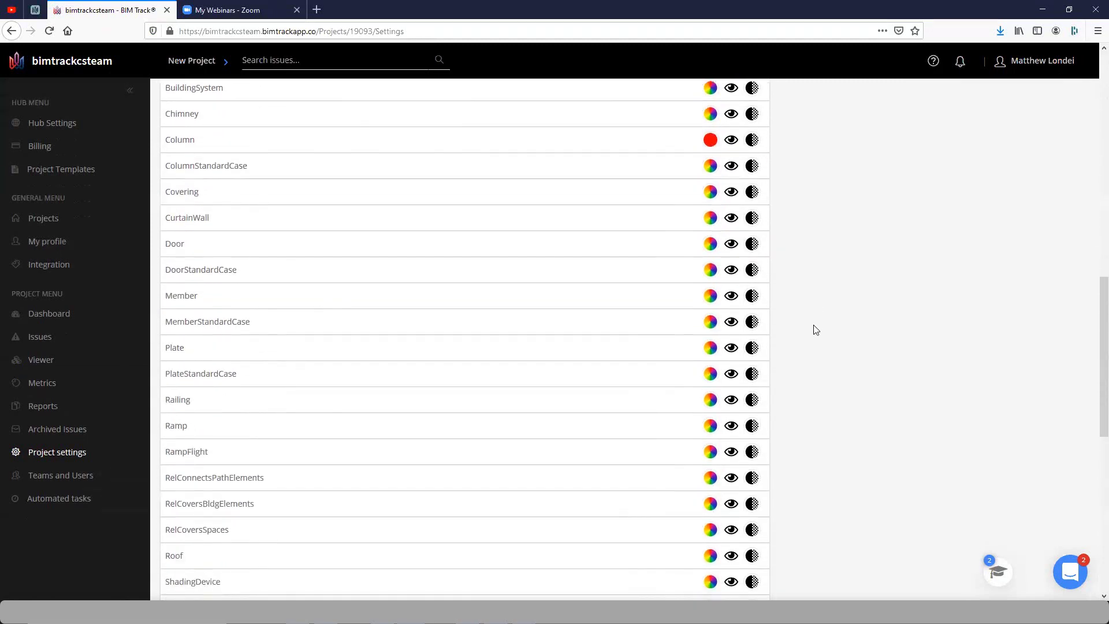
Apply a transparency value of 120 to the Slab category, hide the Stair category, and save the category settings
{"action": "left_click", "coordinate": [752, 393]}
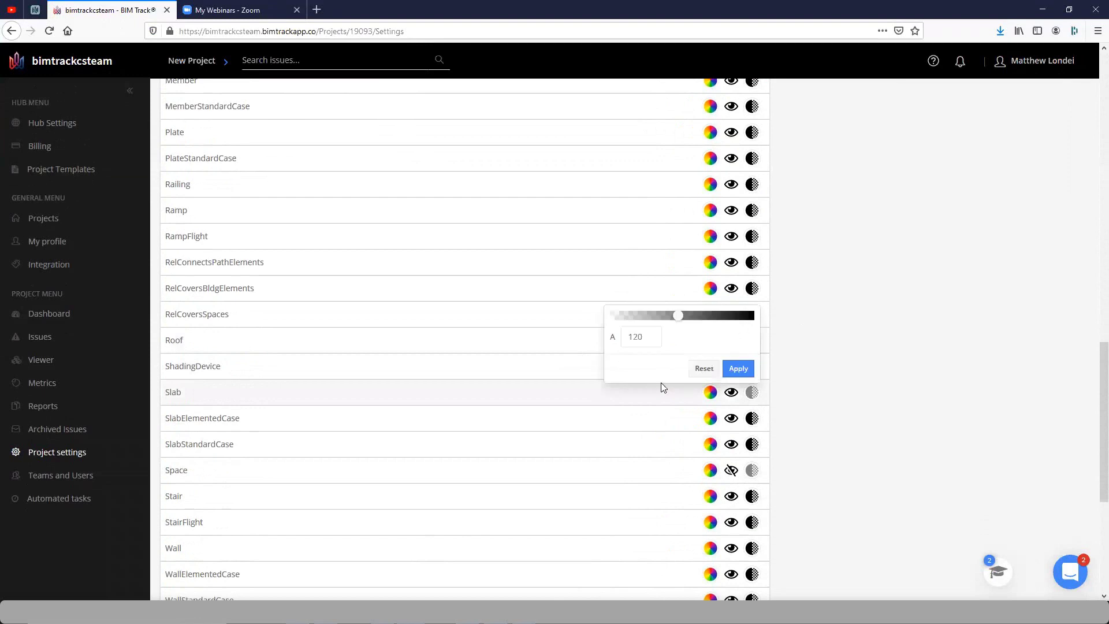
{"action": "left_click", "coordinate": [738, 369]}
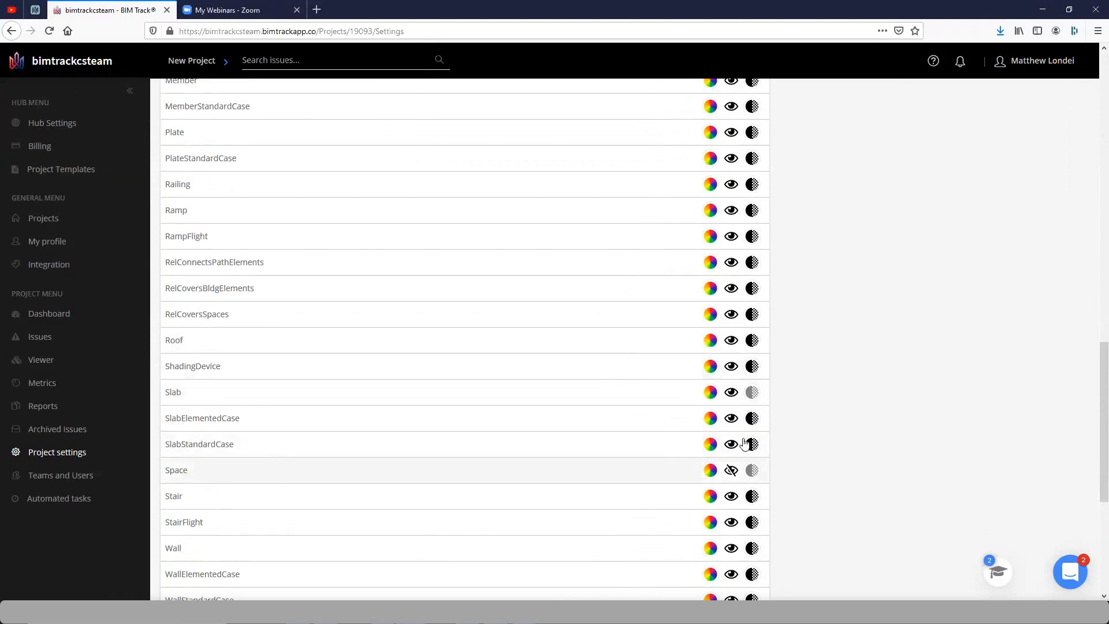
{"action": "left_click", "coordinate": [732, 497]}
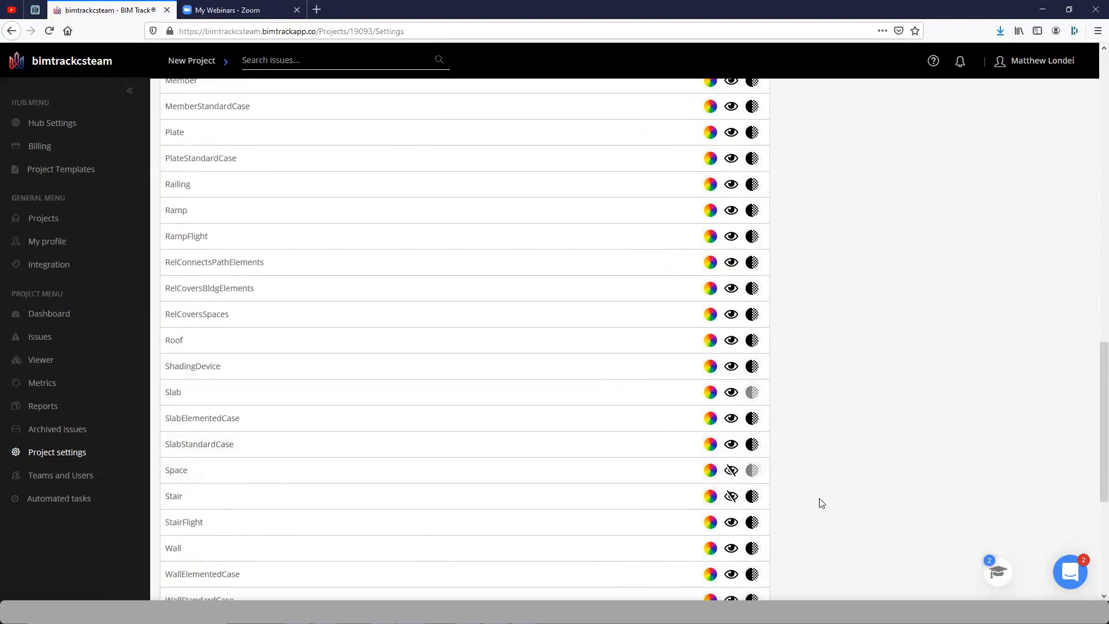
{"action": "scroll", "coordinate": [809, 462], "scroll_direction": "up", "scroll_amount": 10}
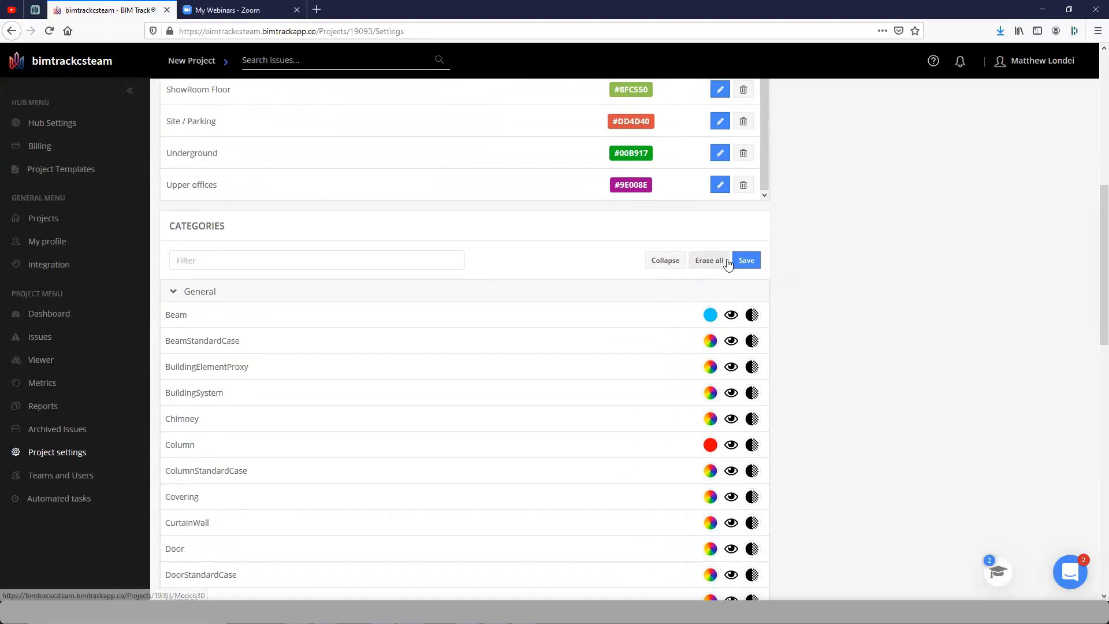
{"action": "left_click", "coordinate": [745, 260]}
Create a project template named "New Settings" from New Project's current settings
{"action": "scroll", "coordinate": [872, 393], "scroll_direction": "up", "scroll_amount": 1}
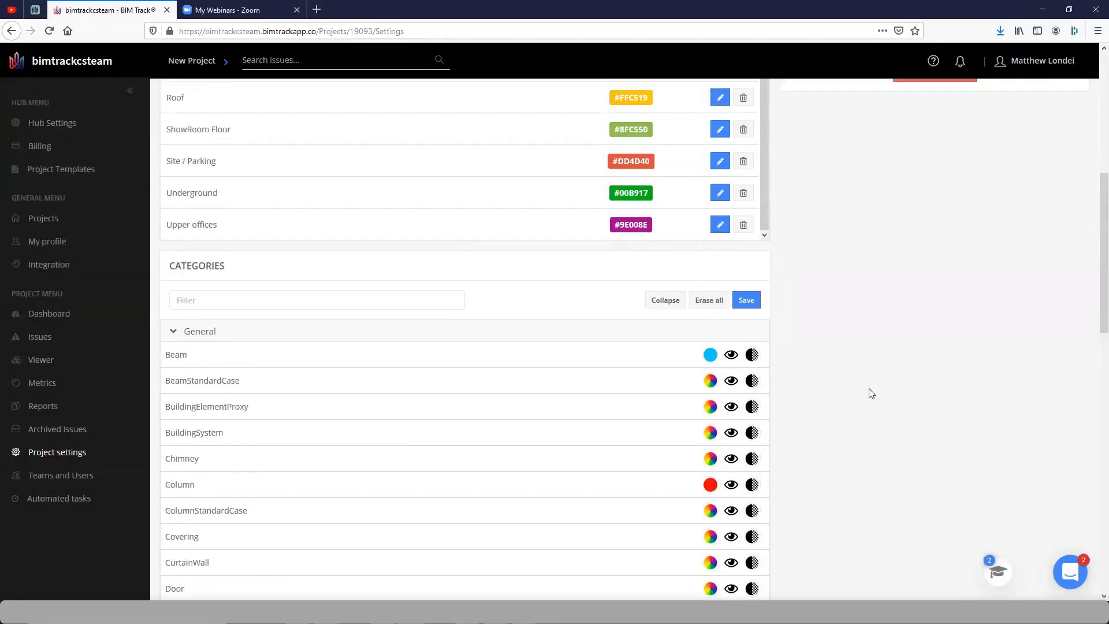
{"action": "scroll", "coordinate": [871, 394], "scroll_direction": "up", "scroll_amount": 8}
{"action": "left_click", "coordinate": [1066, 105]}
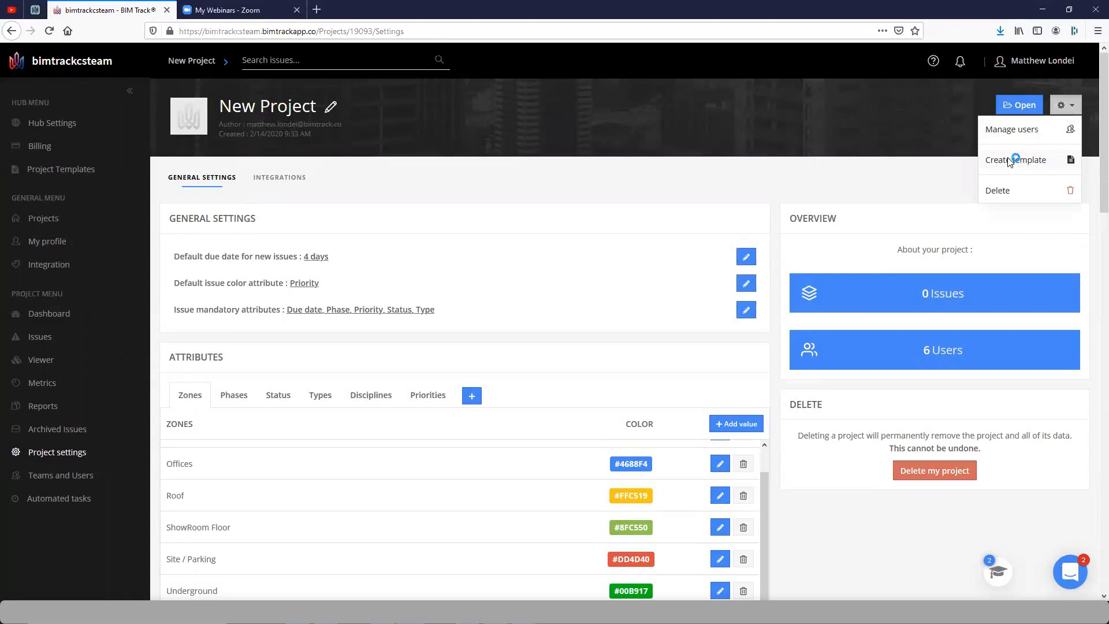
{"action": "left_click", "coordinate": [1009, 163]}
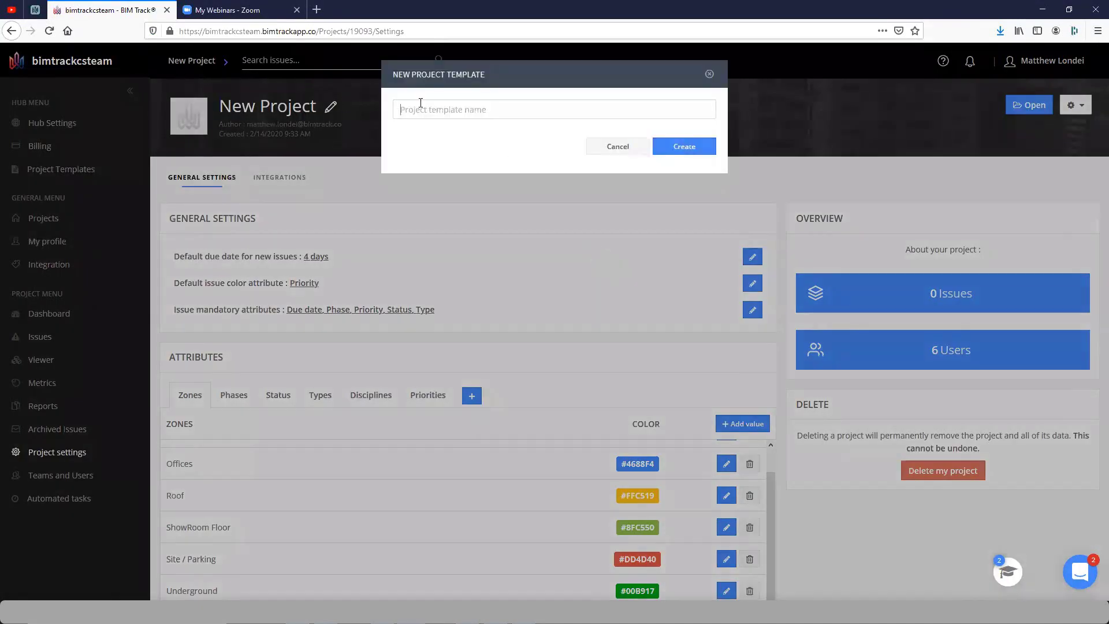
{"action": "type", "text": "New Settings"}
{"action": "left_click", "coordinate": [693, 145]}
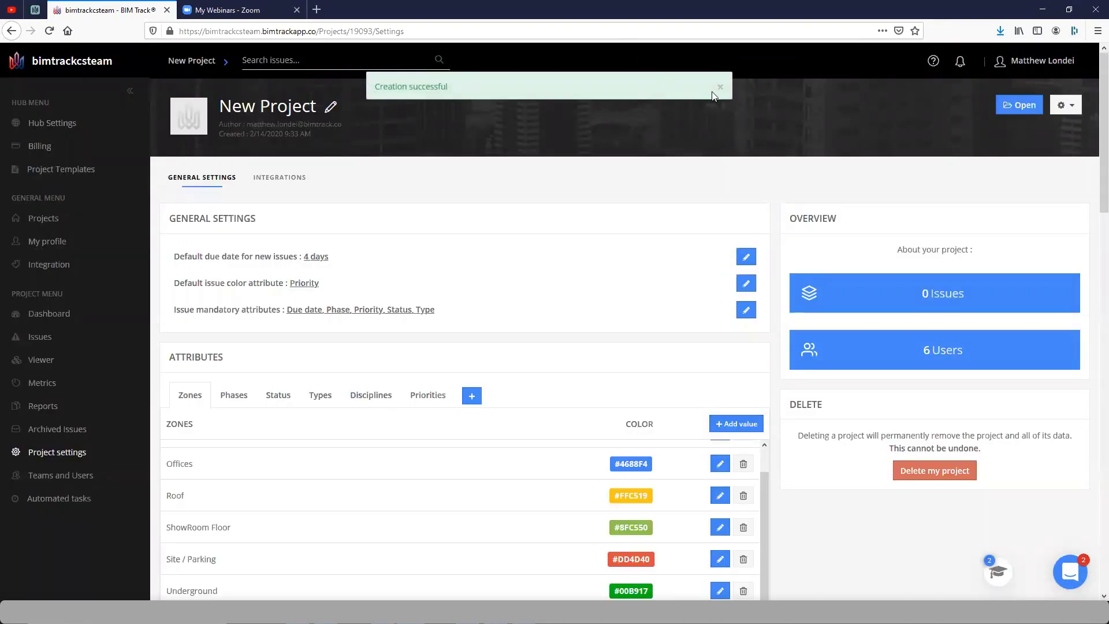
Open New Project's Teams and Users and review the team and role assignments
{"action": "left_click", "coordinate": [76, 477]}
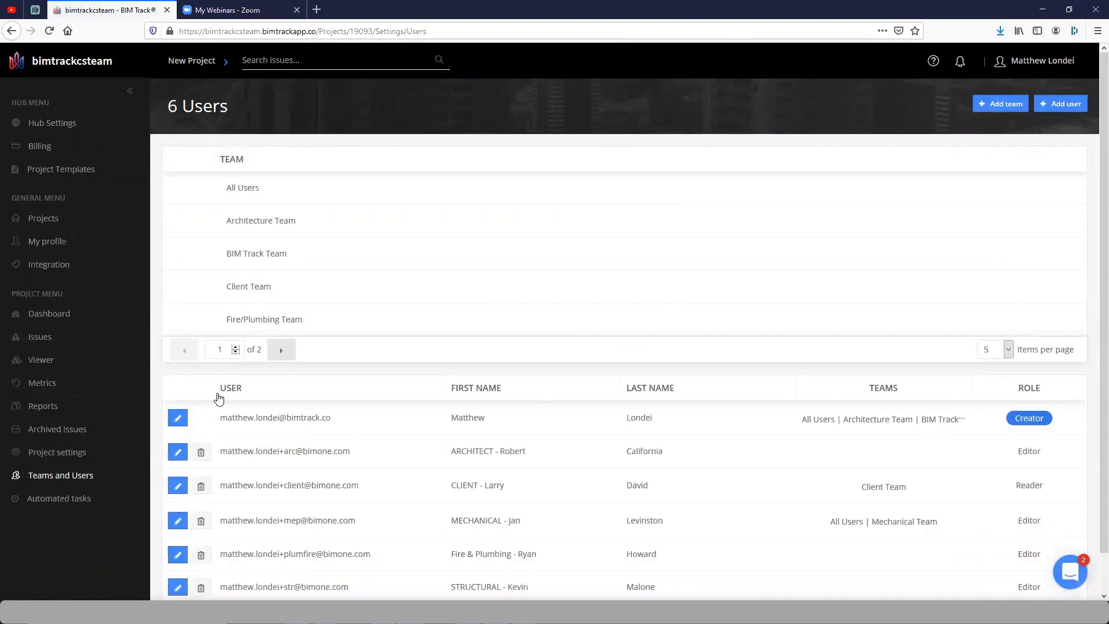
{"action": "scroll", "coordinate": [144, 483], "scroll_direction": "down", "scroll_amount": 1}
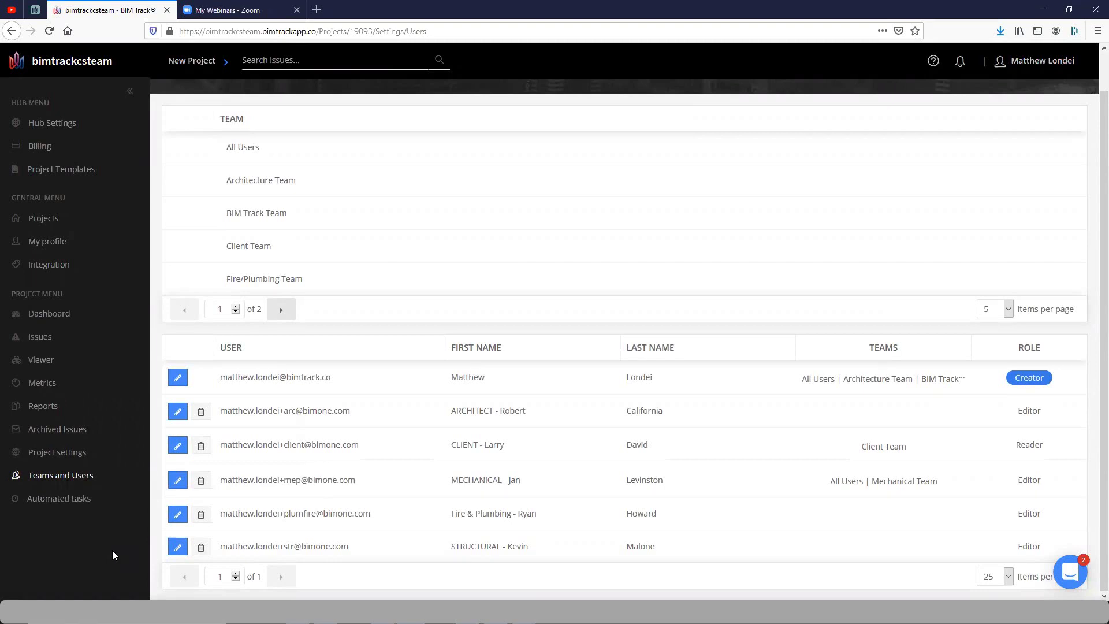
Open the issue list and choose the New and In Progress statuses in the issue filters
{"action": "left_click", "coordinate": [32, 340]}
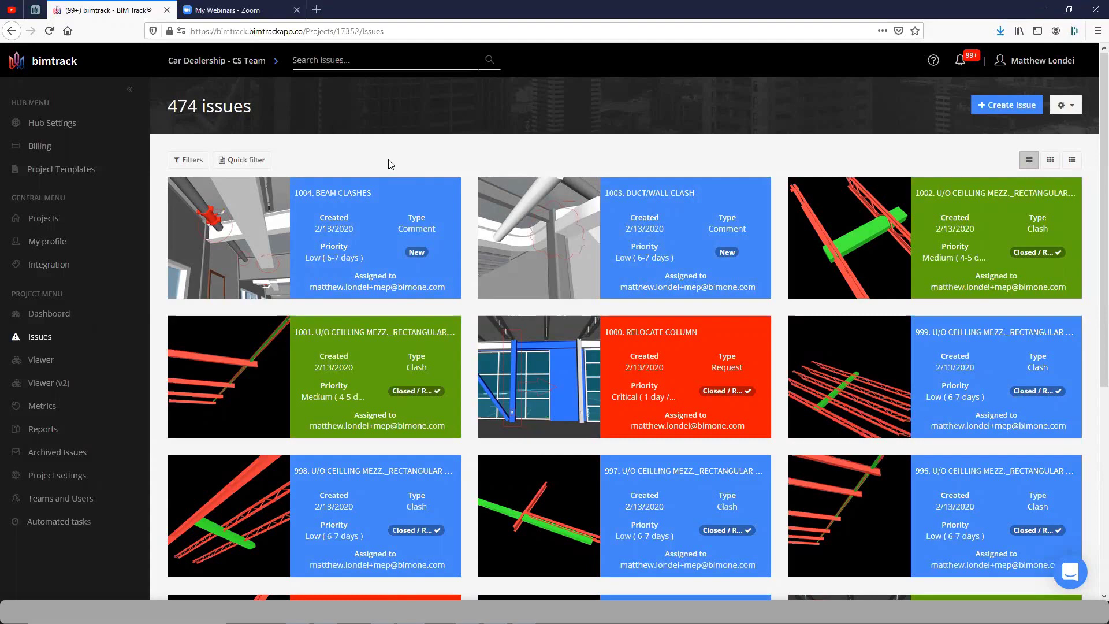
{"action": "left_click", "coordinate": [193, 165]}
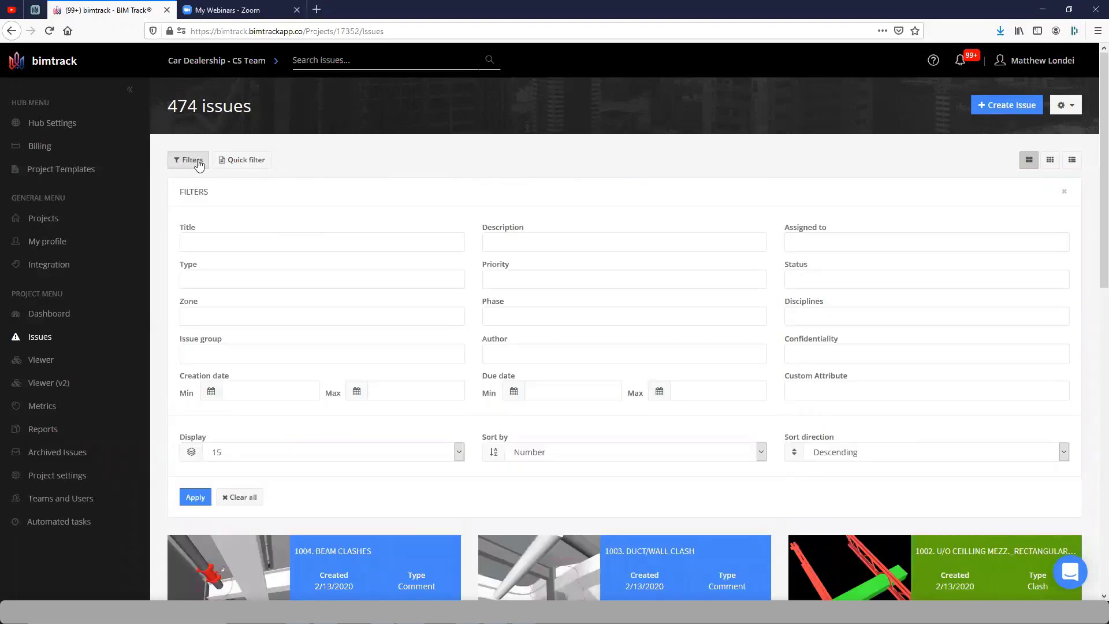
{"action": "left_click", "coordinate": [830, 277]}
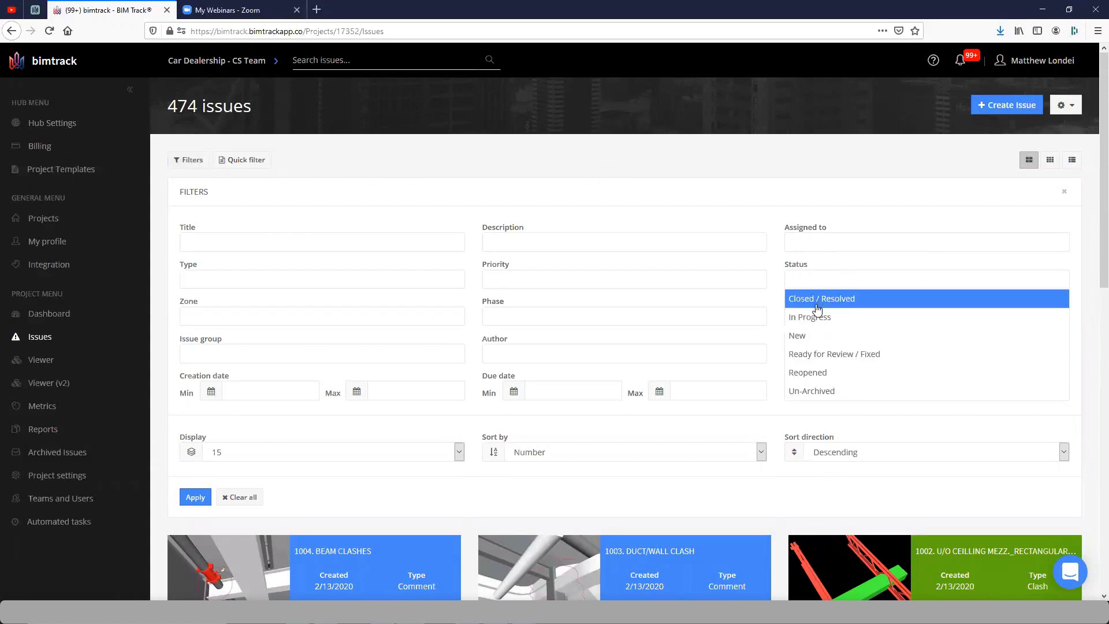
{"action": "left_click", "coordinate": [806, 335]}
{"action": "left_click", "coordinate": [867, 276]}
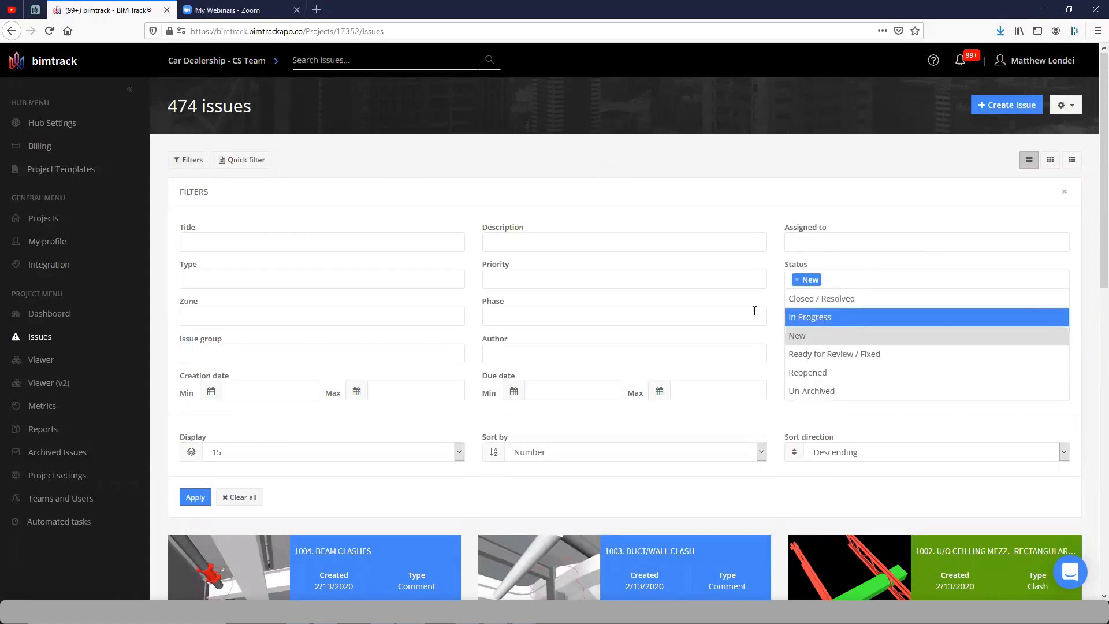
{"action": "left_click", "coordinate": [817, 315]}
Add the High and Critical priorities and a maximum due date of 2/21/2020 to the issue filters, and apply them
{"action": "left_click", "coordinate": [613, 282]}
{"action": "left_click", "coordinate": [576, 340]}
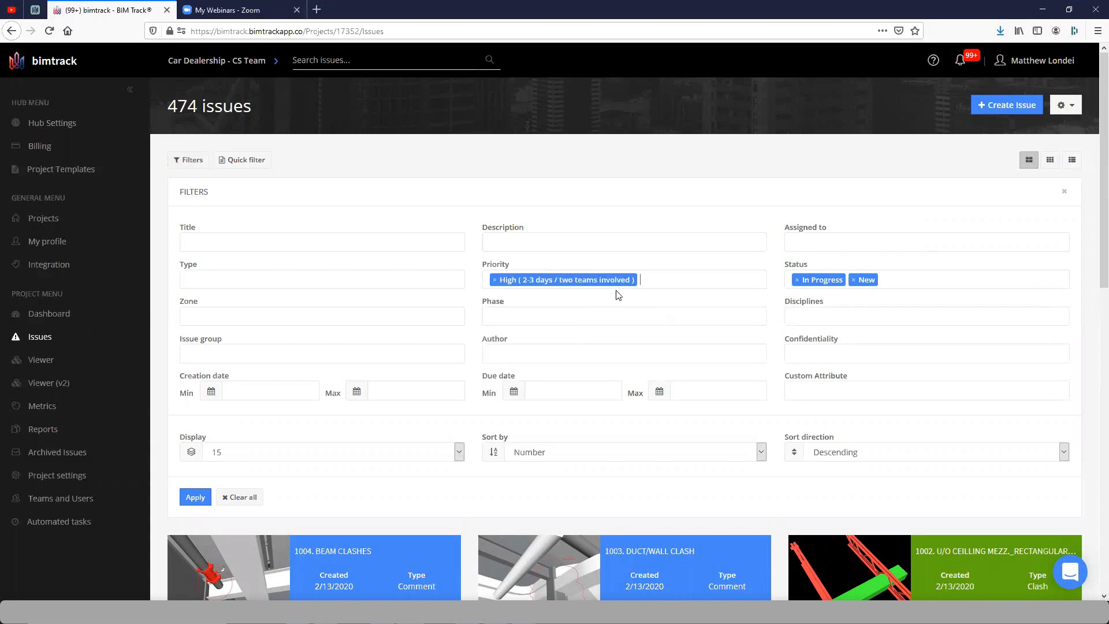
{"action": "left_click", "coordinate": [670, 281]}
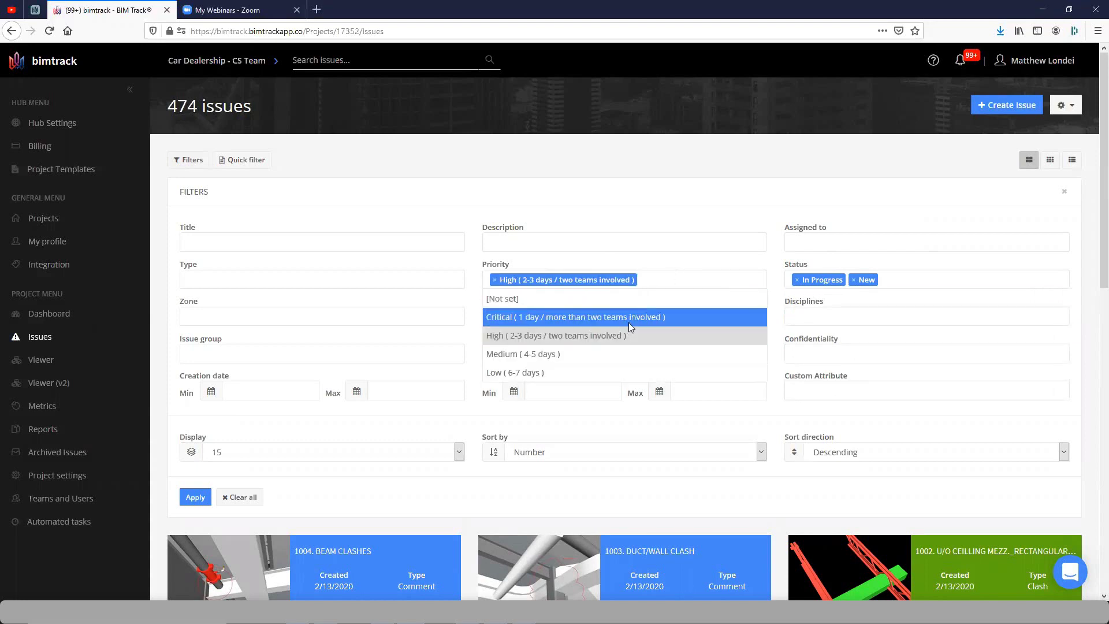
{"action": "left_click", "coordinate": [629, 321]}
{"action": "left_click", "coordinate": [439, 429]}
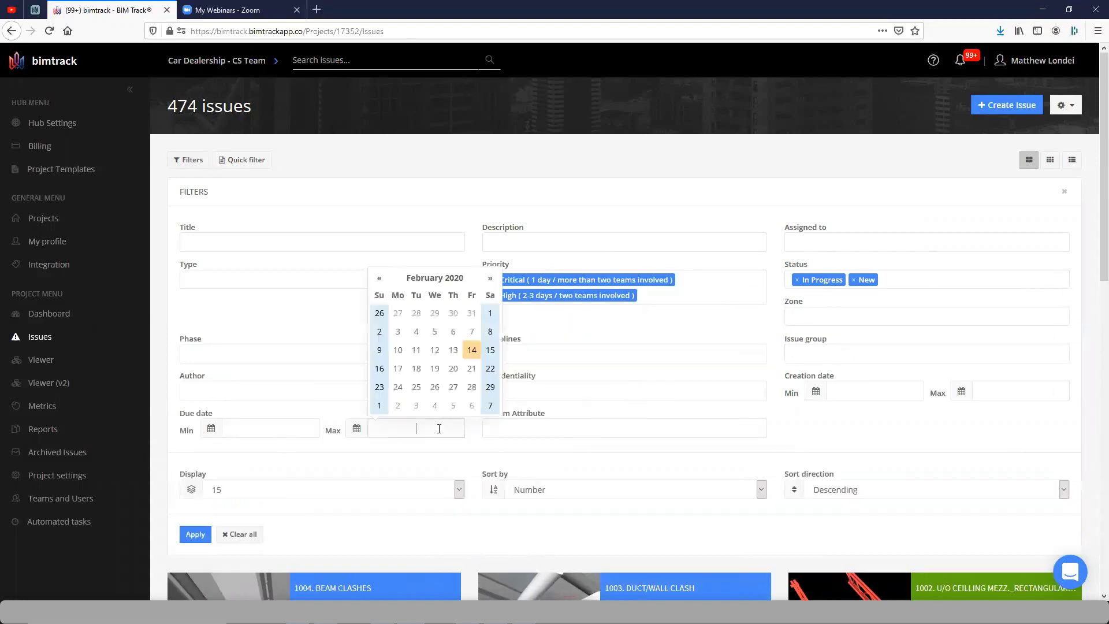
{"action": "left_click", "coordinate": [472, 369]}
{"action": "left_click", "coordinate": [196, 534]}
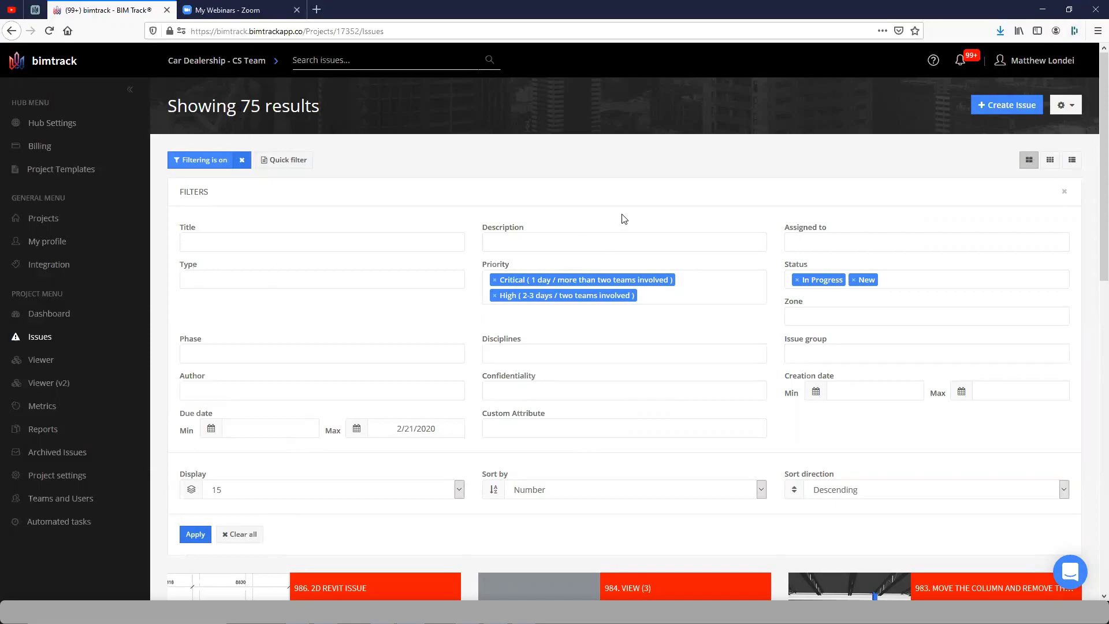
Look through the filtered issue cards on the first results page
{"action": "scroll", "coordinate": [630, 228], "scroll_direction": "down", "scroll_amount": 4}
{"action": "scroll", "coordinate": [633, 233], "scroll_direction": "down", "scroll_amount": 8}
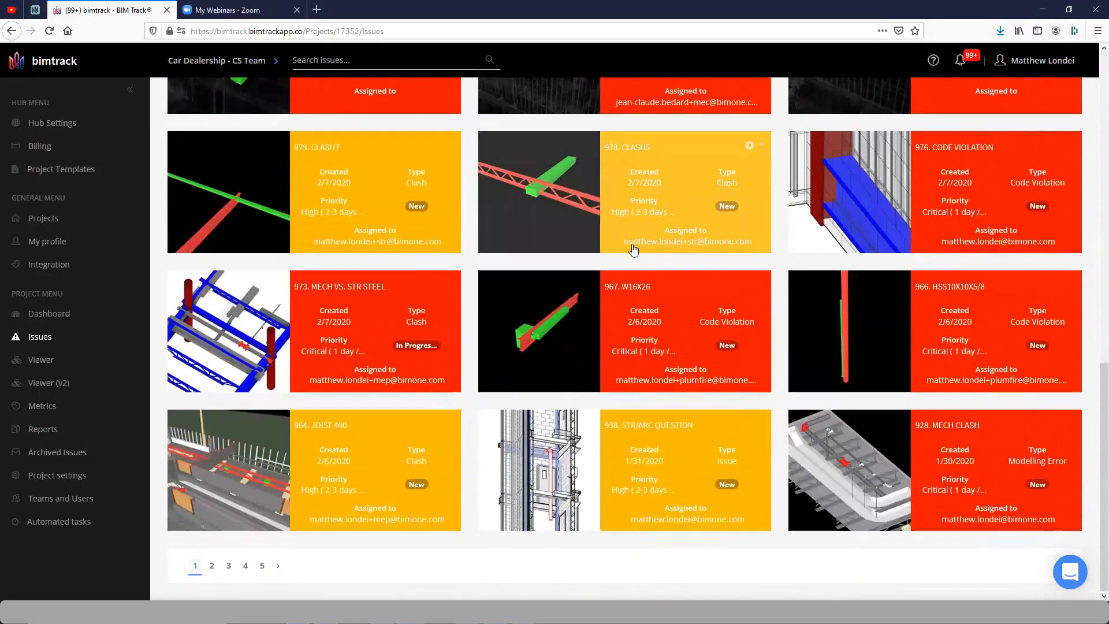
{"action": "scroll", "coordinate": [572, 272], "scroll_direction": "up", "scroll_amount": 12}
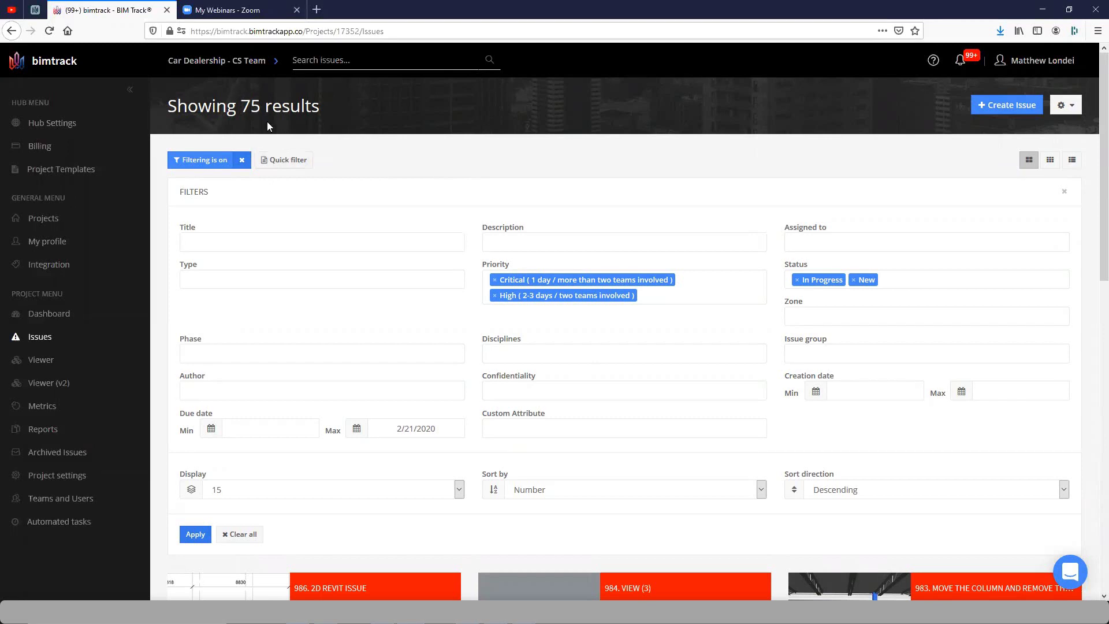
Save the current issue filters as a shared quick filter template named "Fix These Critical Issues-02/21/2020"
{"action": "left_click", "coordinate": [292, 161]}
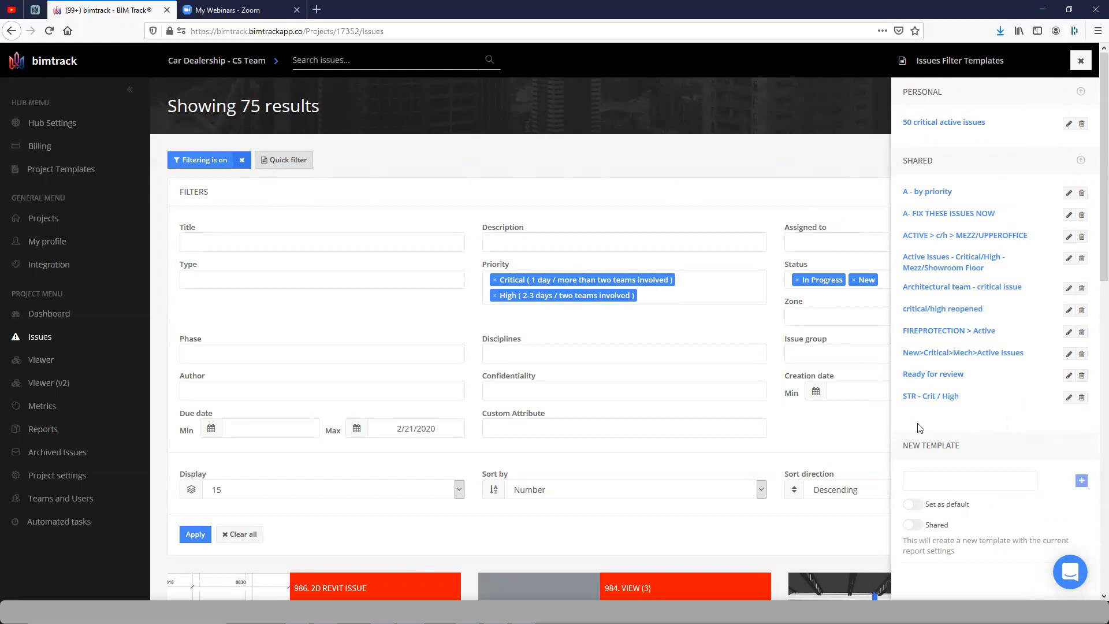
{"action": "left_click", "coordinate": [925, 528]}
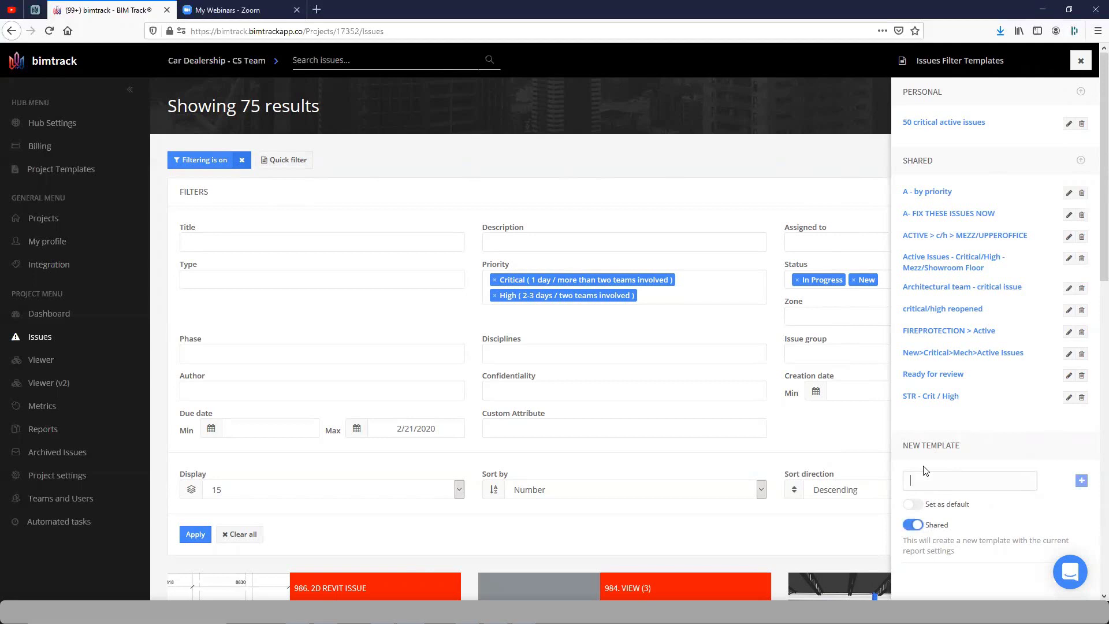
{"action": "type", "text": "Fix These Crit"}
{"action": "type", "text": "ical Issues"}
{"action": "type", "text": "-02/21/2020"}
{"action": "left_click", "coordinate": [1082, 481]}
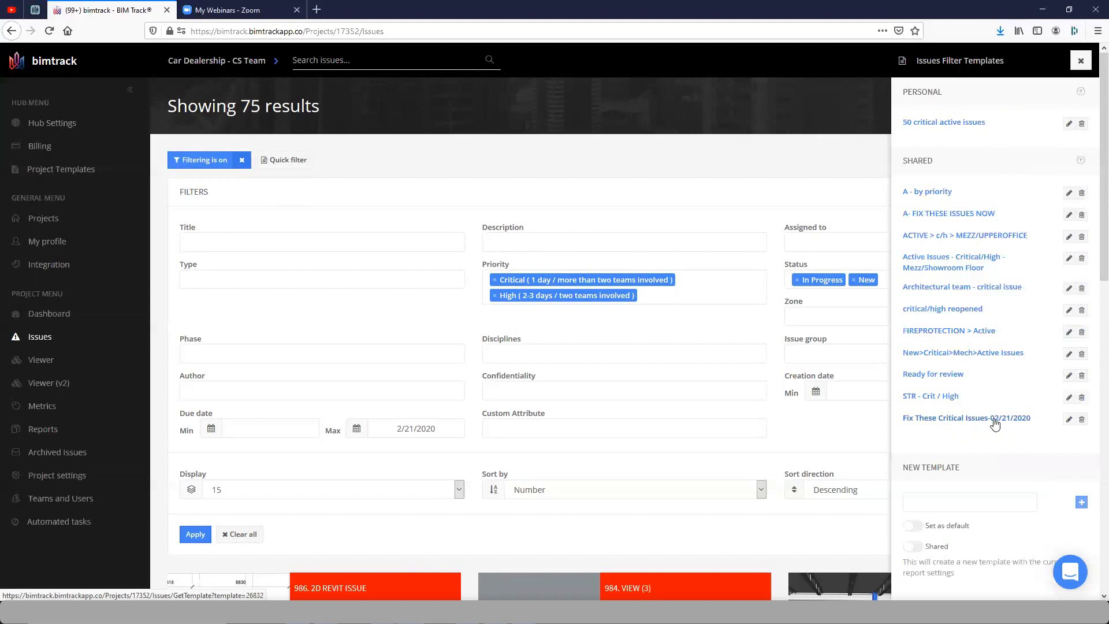
{"action": "left_click", "coordinate": [1081, 61]}
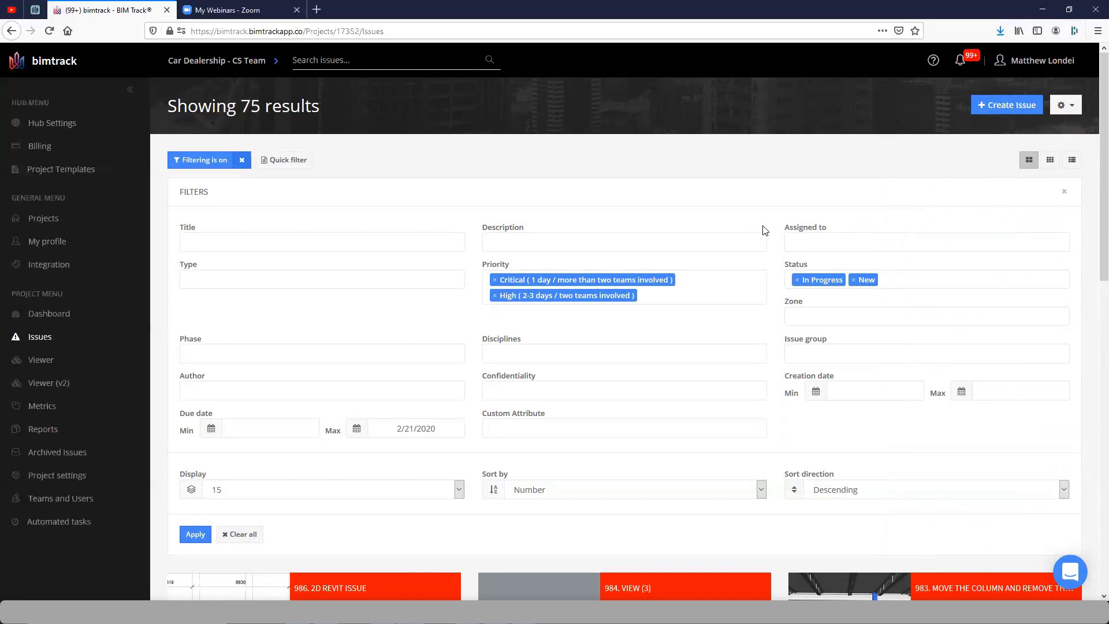
Narrow the issue filters to those assigned to the STRUCTURAL user at the end of the assignee list, and apply them
{"action": "left_click", "coordinate": [802, 245]}
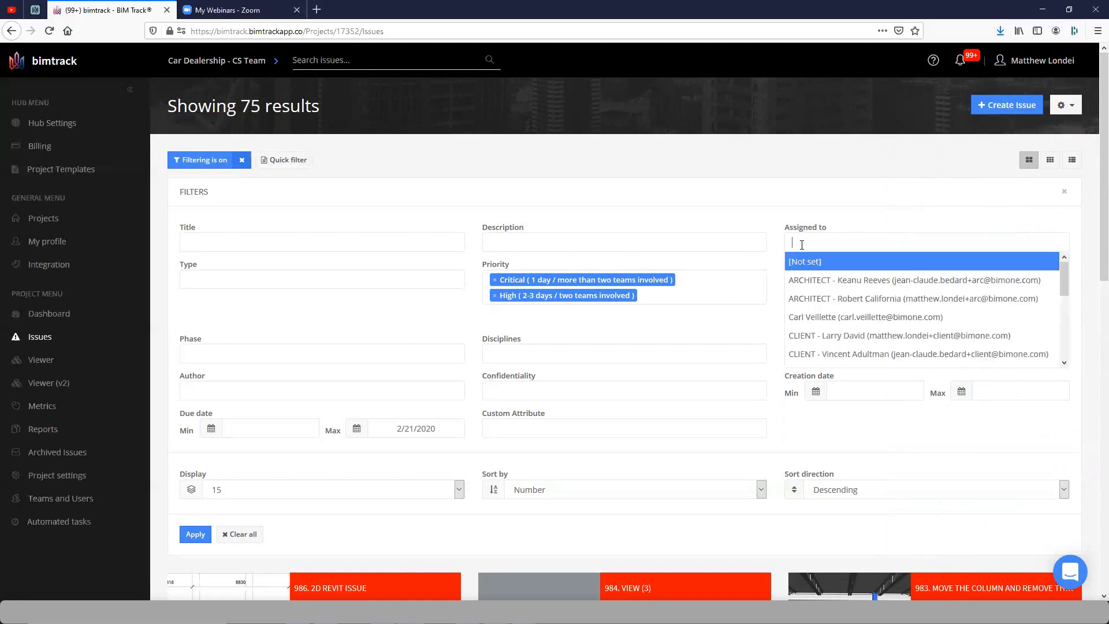
{"action": "scroll", "coordinate": [837, 277], "scroll_direction": "down", "scroll_amount": 6}
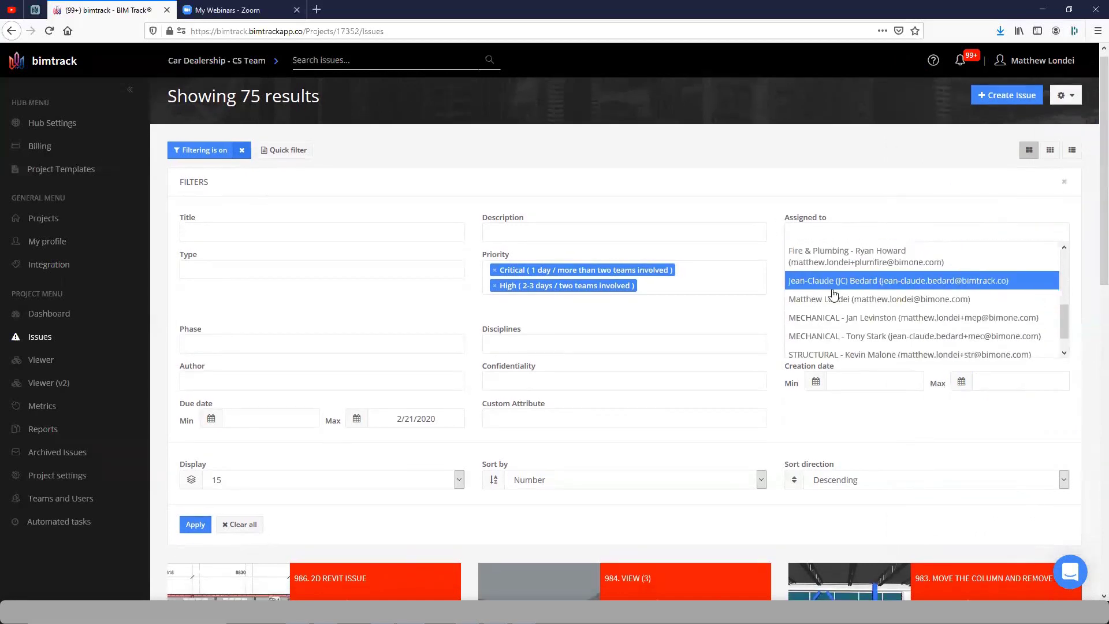
{"action": "left_click", "coordinate": [881, 335]}
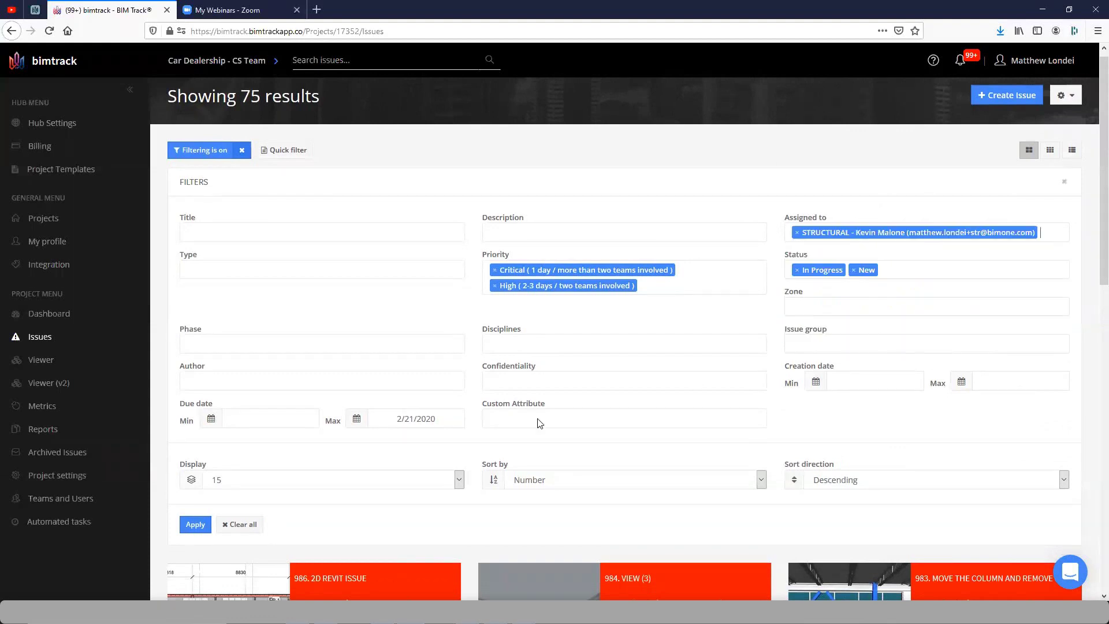
{"action": "left_click", "coordinate": [195, 524]}
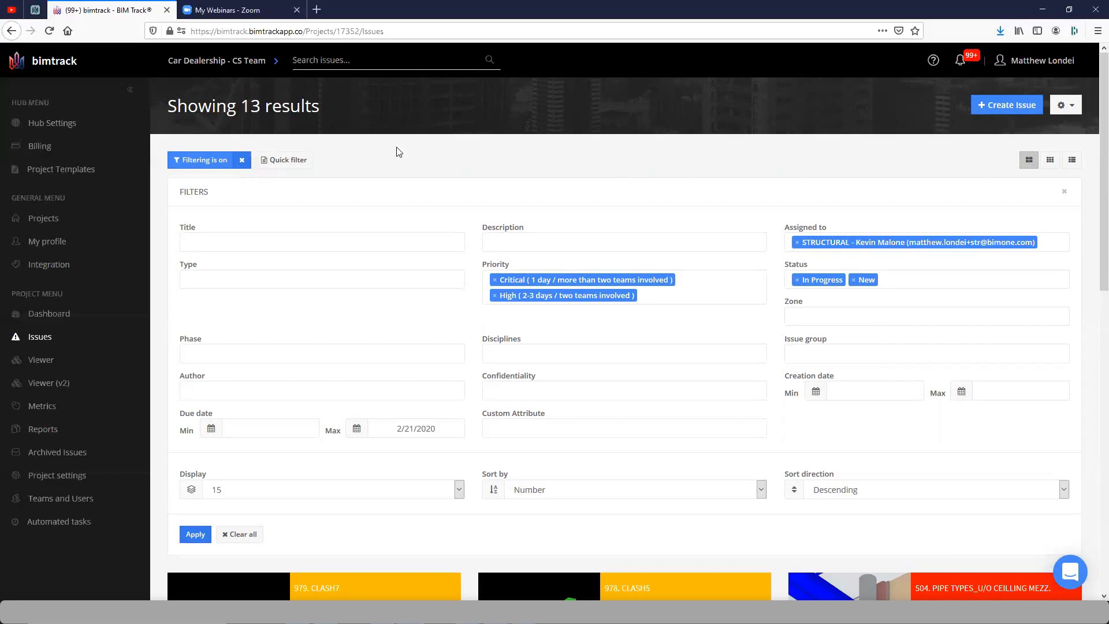
Clear all issue filters and filter the issues by the Ready for Review / Fixed status instead
{"action": "left_click", "coordinate": [242, 160]}
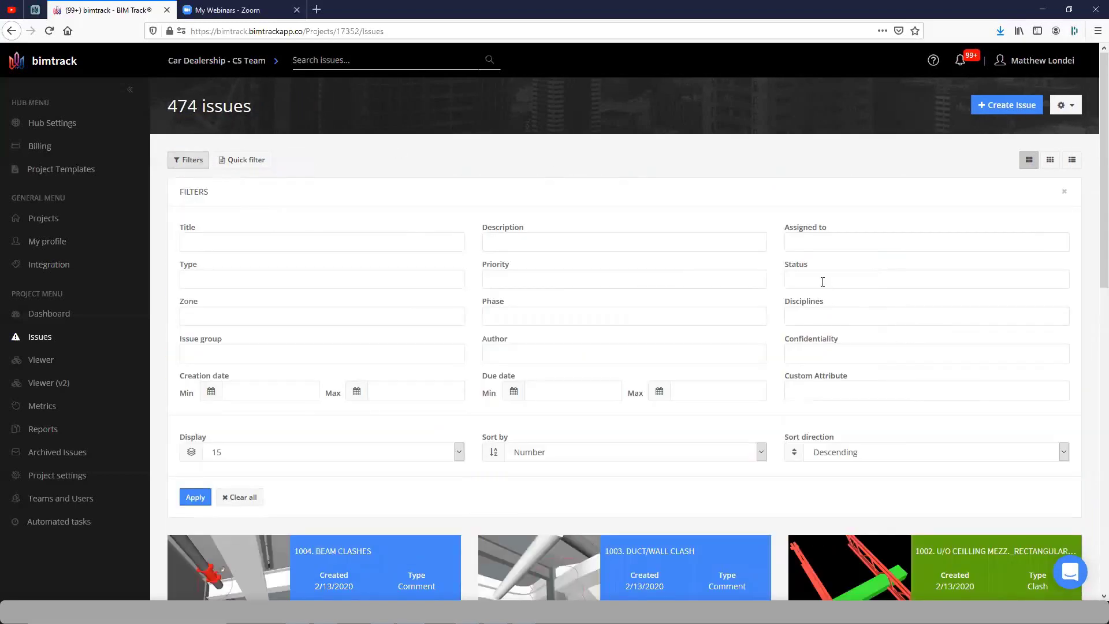
{"action": "left_click", "coordinate": [825, 282]}
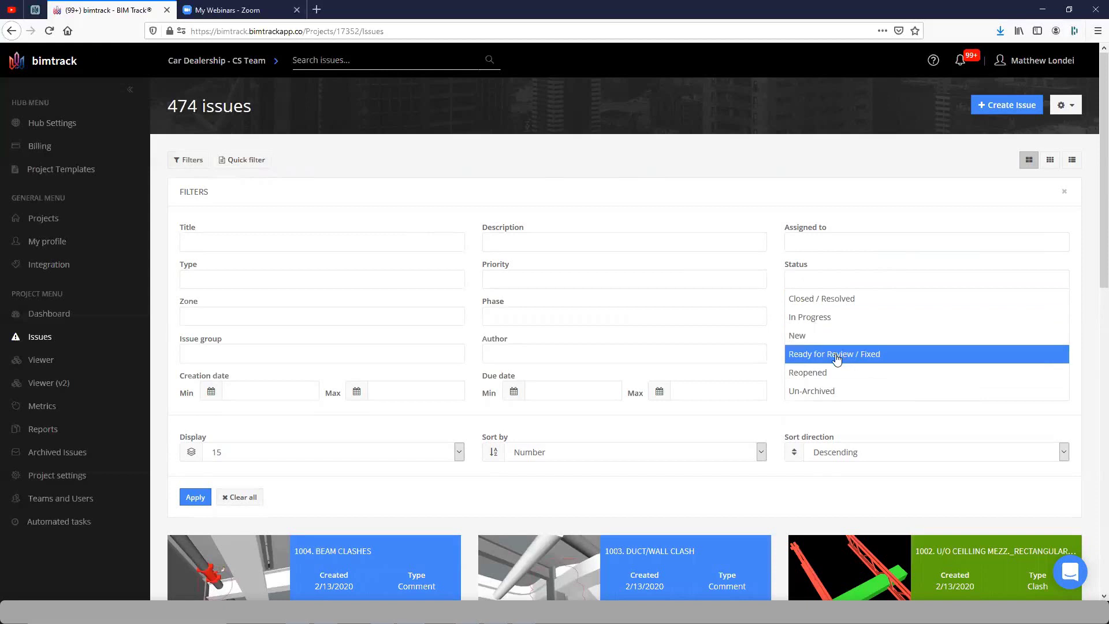
{"action": "left_click", "coordinate": [879, 357]}
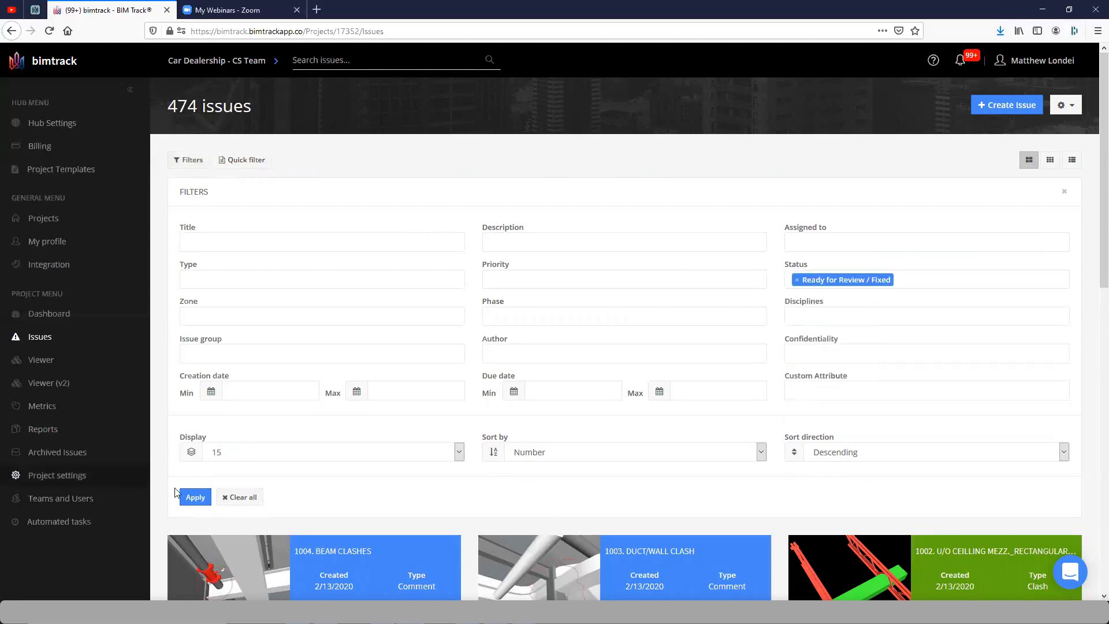
{"action": "left_click", "coordinate": [198, 499]}
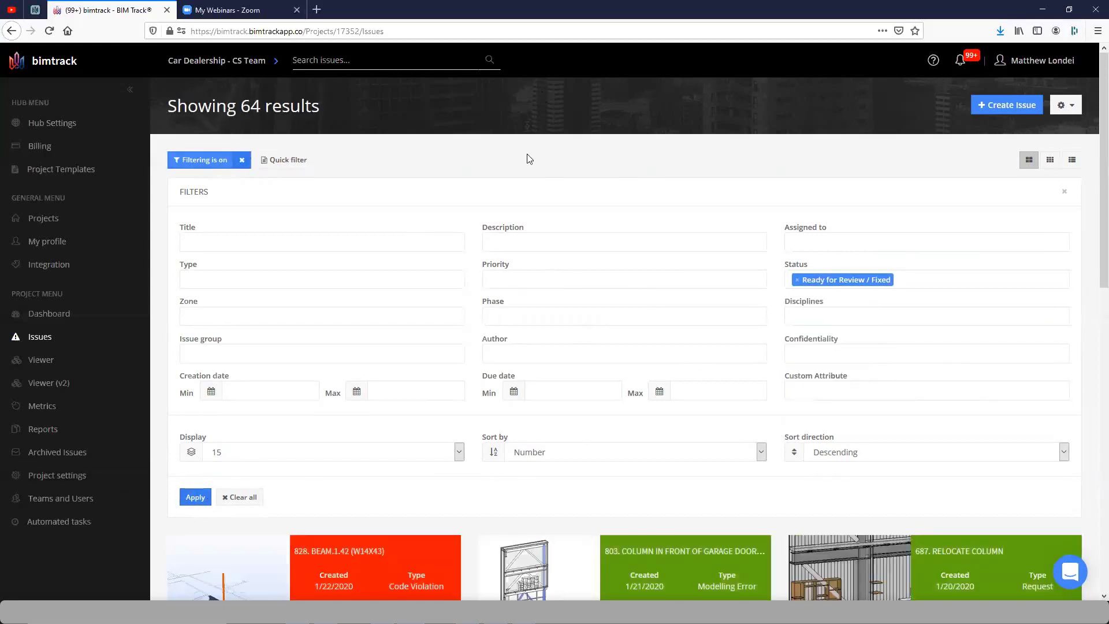
Look through the filtered issues and select the cards New Issue (589), Column in Front of Garage Door (803) and Relocate Column (687)
{"action": "scroll", "coordinate": [540, 212], "scroll_direction": "down", "scroll_amount": 5}
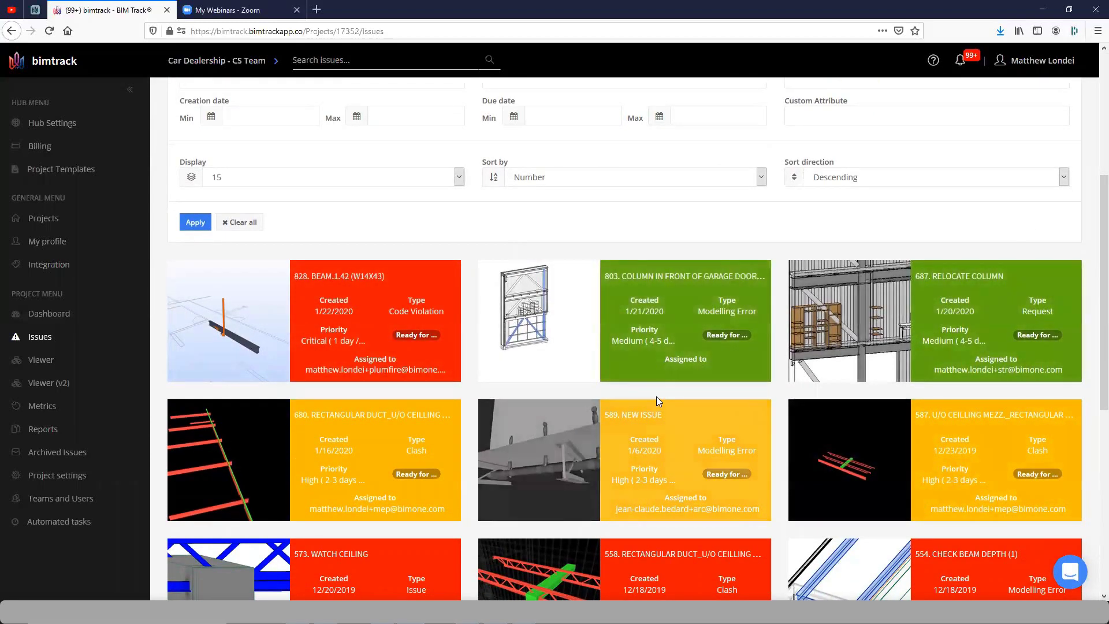
{"action": "scroll", "coordinate": [662, 381], "scroll_direction": "down", "scroll_amount": 2}
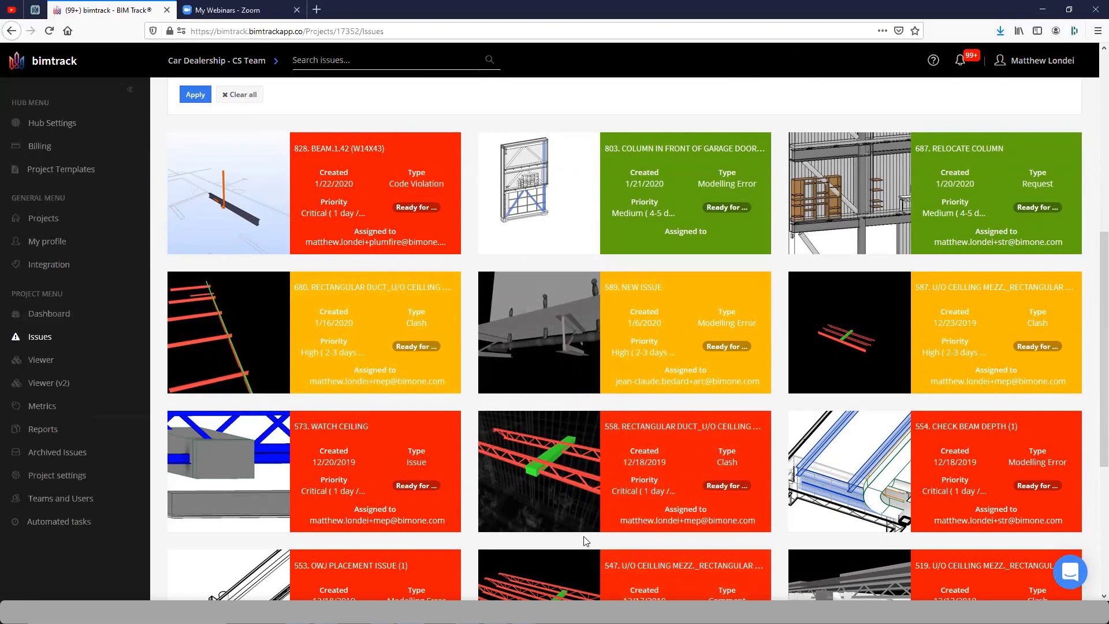
{"action": "scroll", "coordinate": [592, 299], "scroll_direction": "up", "scroll_amount": 2}
{"action": "scroll", "coordinate": [601, 296], "scroll_direction": "up", "scroll_amount": 1}
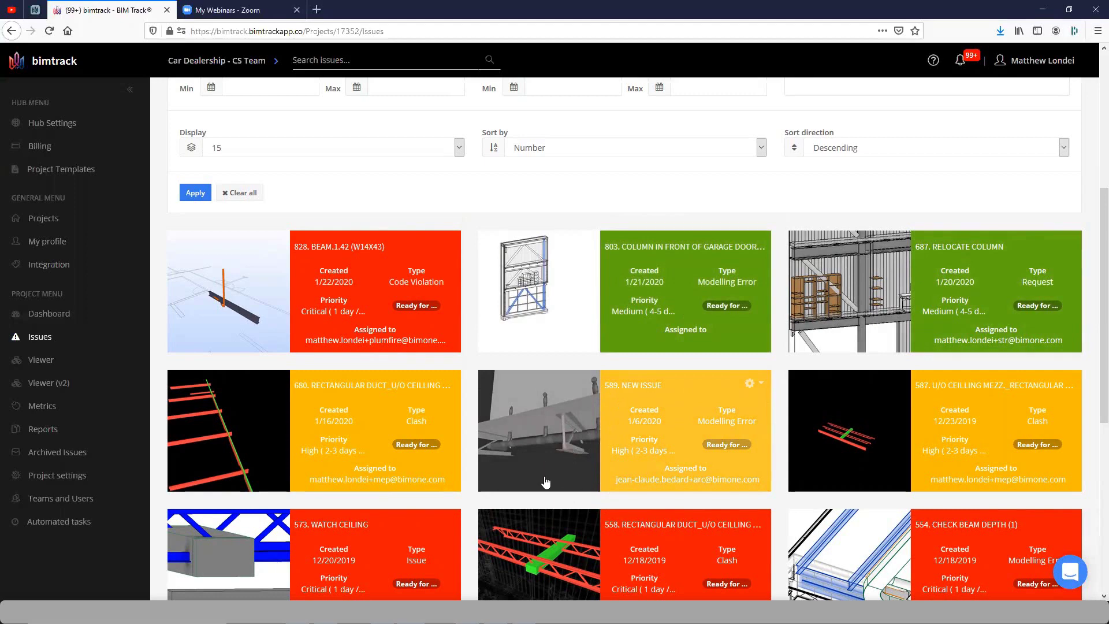
{"action": "left_click", "coordinate": [549, 455]}
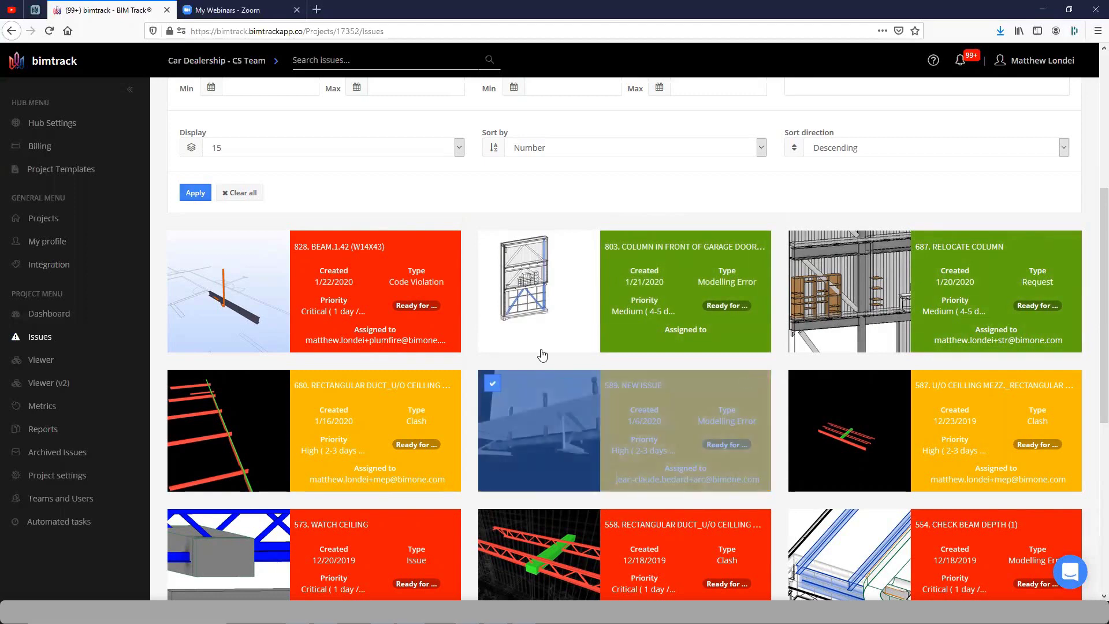
{"action": "left_click", "coordinate": [540, 347]}
{"action": "left_click", "coordinate": [855, 350]}
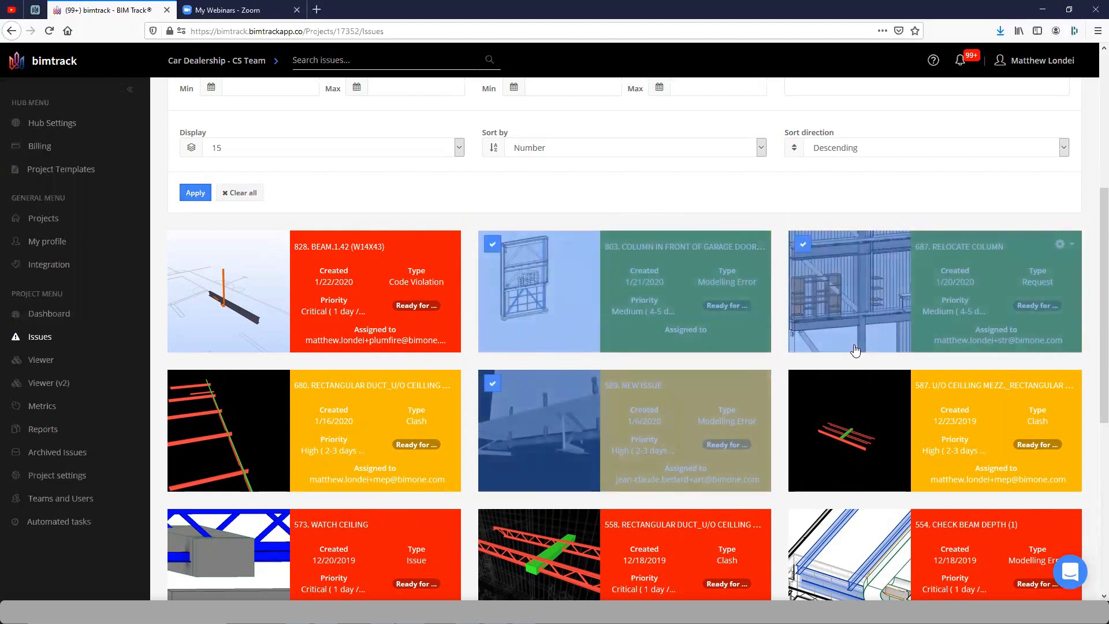
Multi-edit the selected issues to set their status to Closed / Resolved, and save the change
{"action": "scroll", "coordinate": [847, 404], "scroll_direction": "up", "scroll_amount": 5}
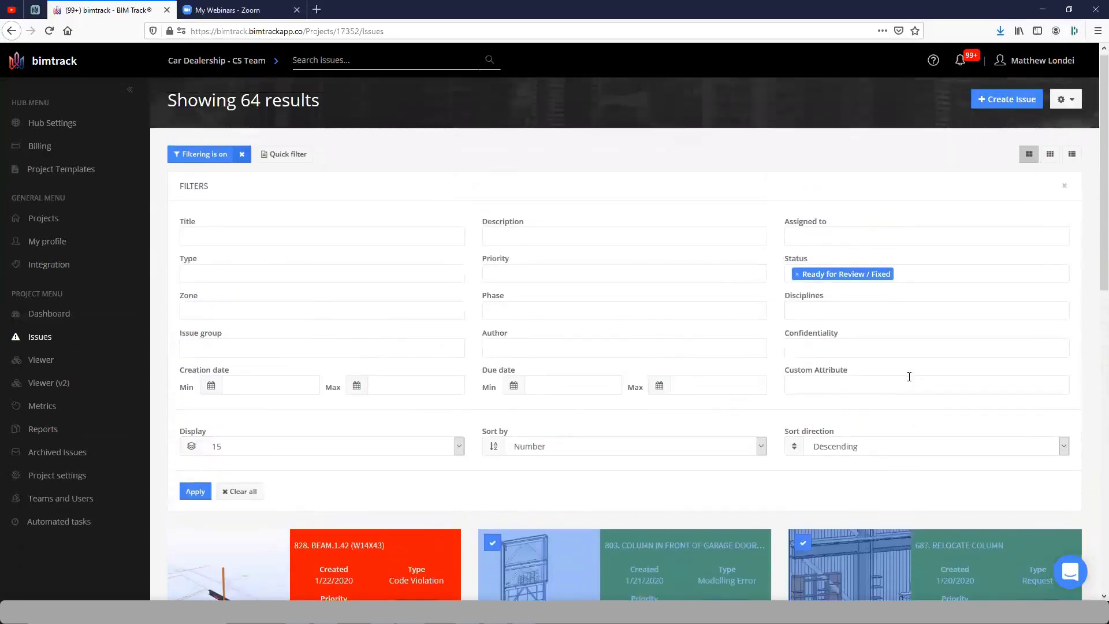
{"action": "left_click", "coordinate": [1065, 105]}
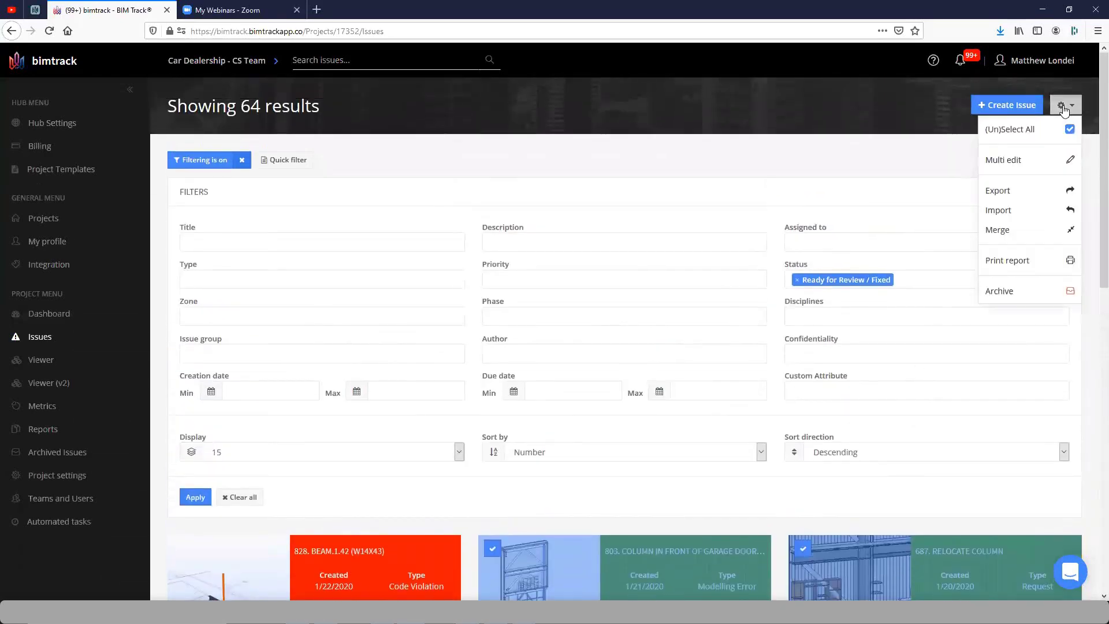
{"action": "left_click", "coordinate": [1016, 164]}
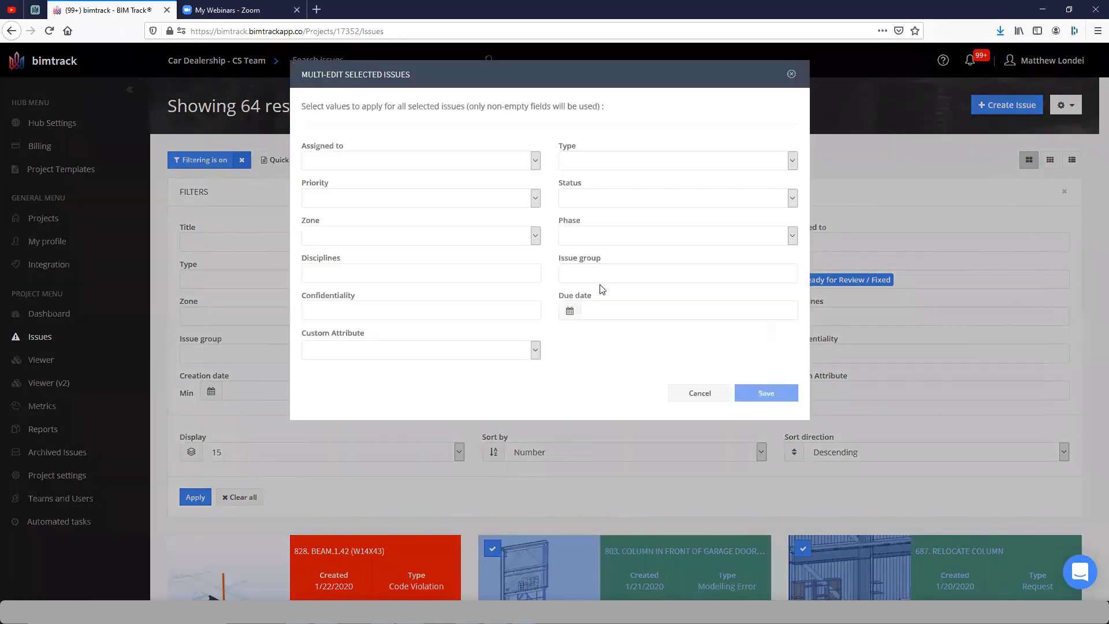
{"action": "left_click", "coordinate": [578, 202]}
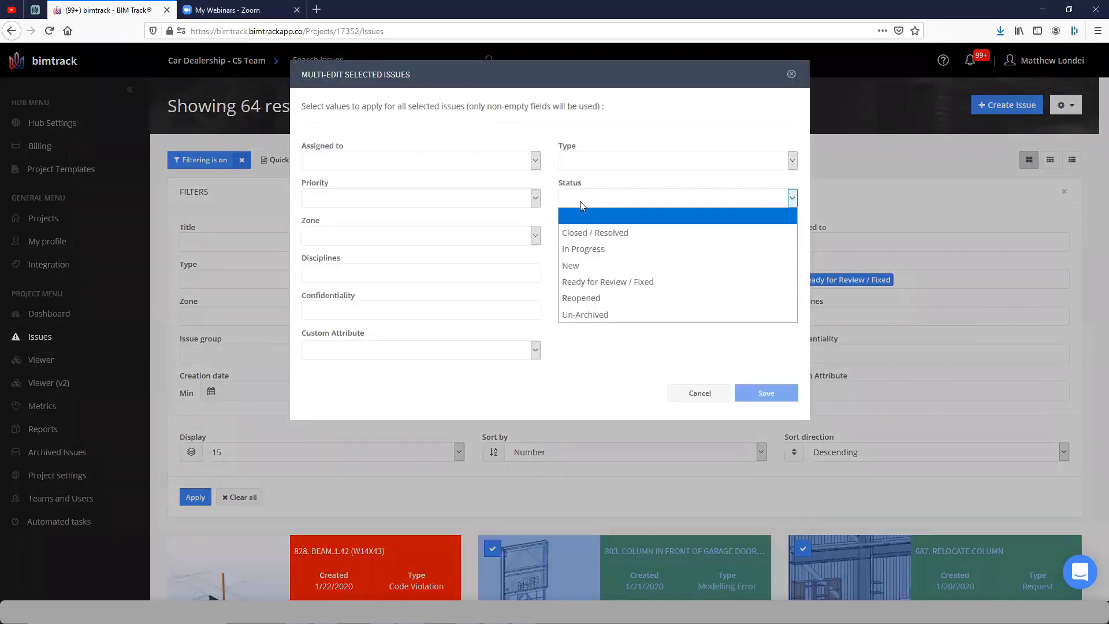
{"action": "left_click", "coordinate": [565, 235]}
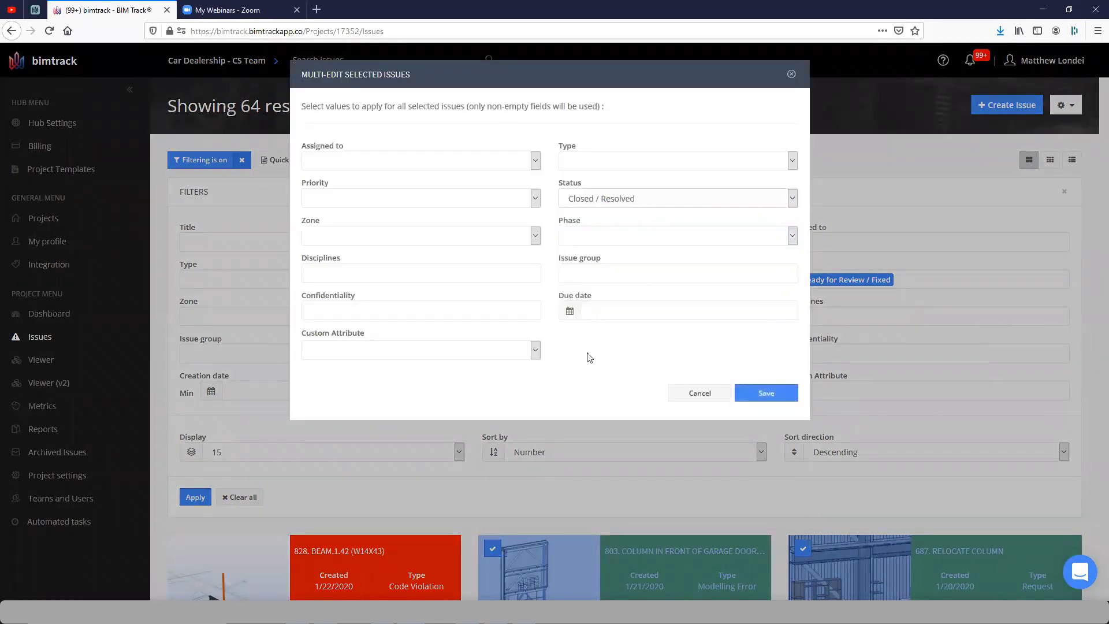
{"action": "left_click", "coordinate": [767, 393]}
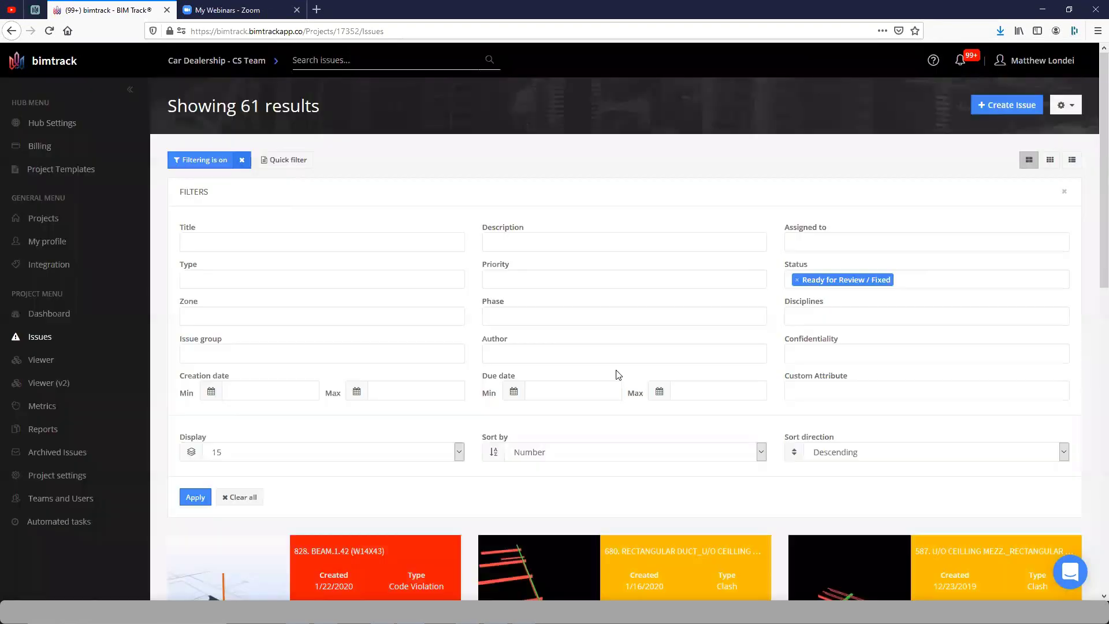
Look through the remaining filtered issues, open issue 553, OWJ Placement Issue (1), and review its details
{"action": "scroll", "coordinate": [632, 393], "scroll_direction": "down", "scroll_amount": 1}
{"action": "scroll", "coordinate": [632, 391], "scroll_direction": "down", "scroll_amount": 2}
{"action": "scroll", "coordinate": [610, 359], "scroll_direction": "up", "scroll_amount": 1}
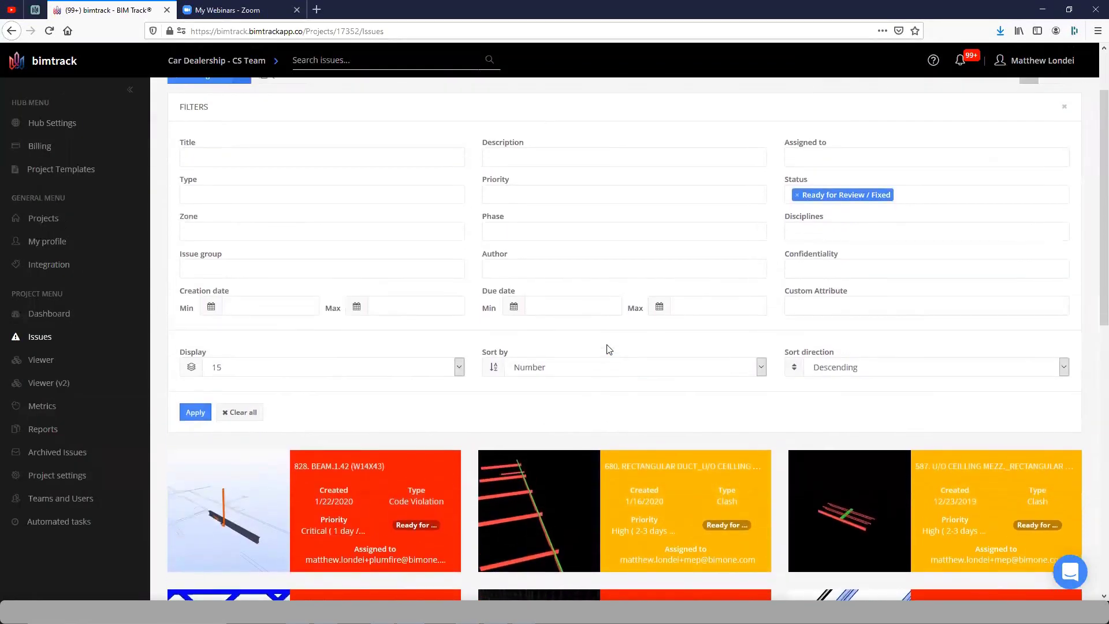
{"action": "scroll", "coordinate": [595, 353], "scroll_direction": "down", "scroll_amount": 5}
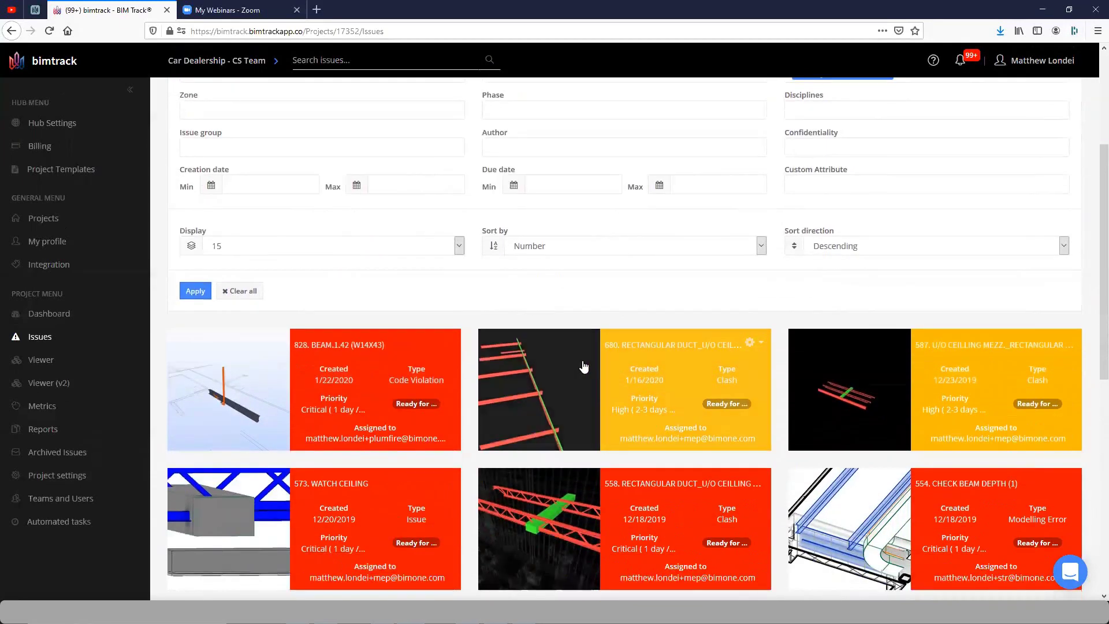
{"action": "scroll", "coordinate": [578, 375], "scroll_direction": "down", "scroll_amount": 1}
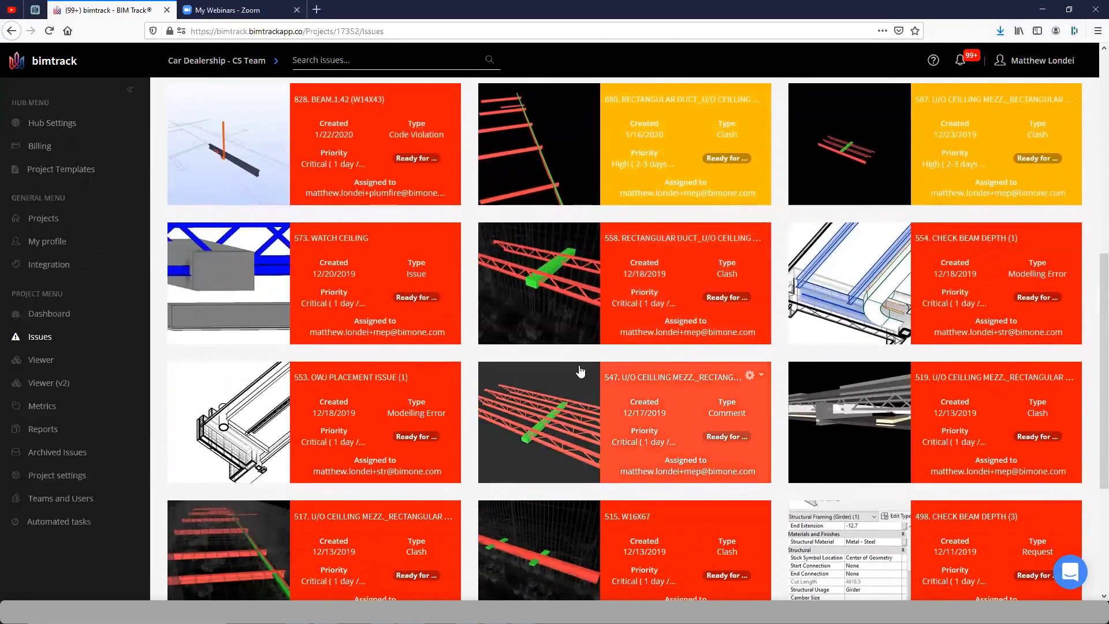
{"action": "left_click", "coordinate": [288, 434]}
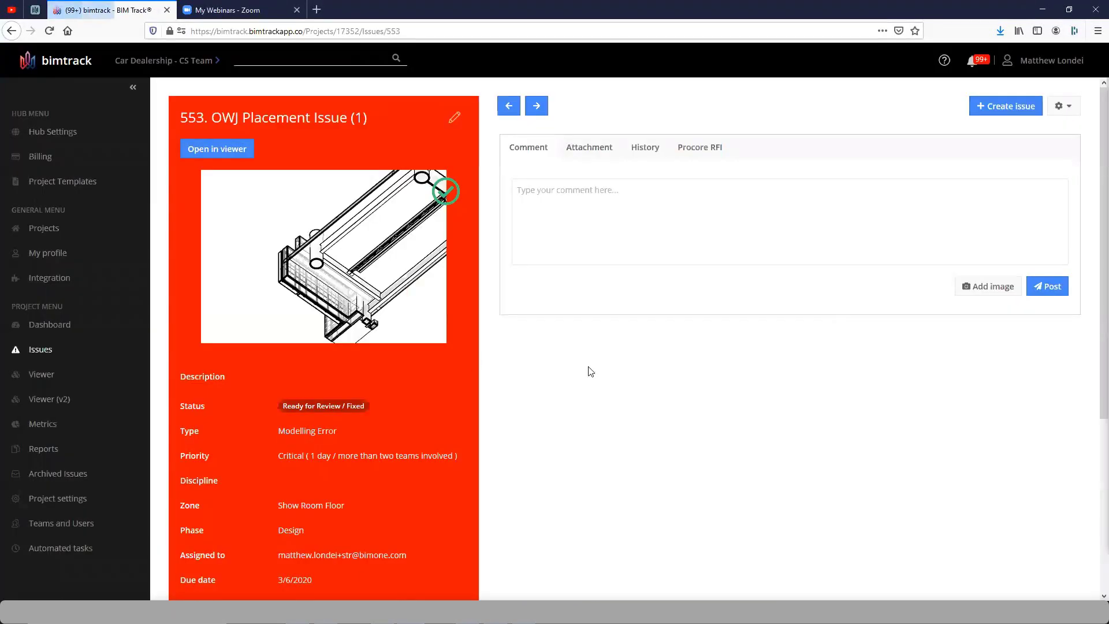
{"action": "scroll", "coordinate": [432, 390], "scroll_direction": "down", "scroll_amount": 1}
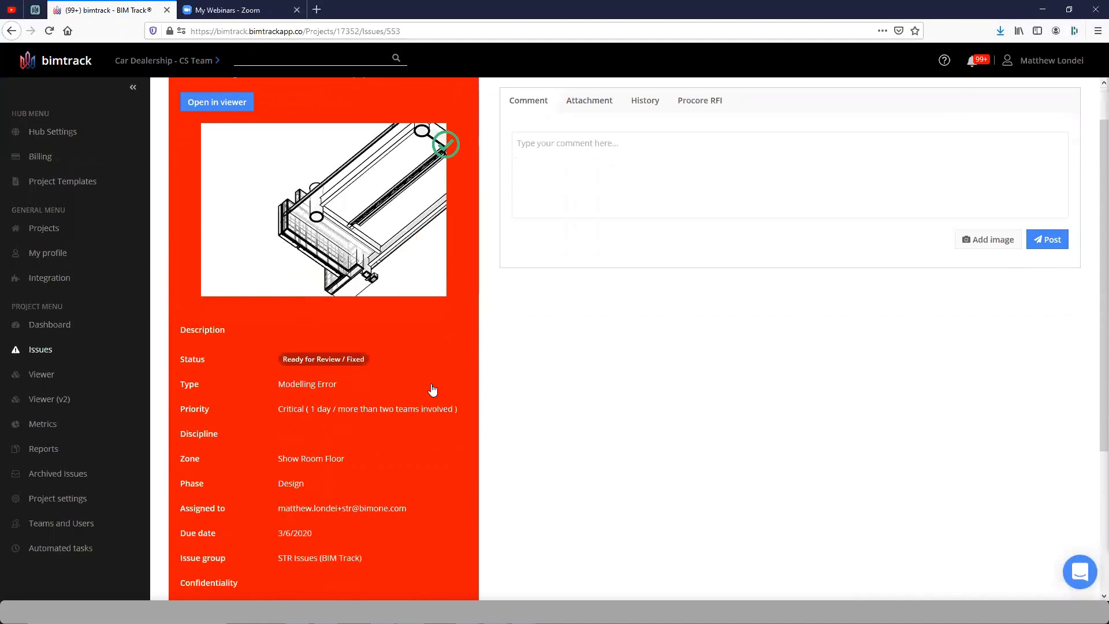
{"action": "scroll", "coordinate": [433, 388], "scroll_direction": "down", "scroll_amount": 3}
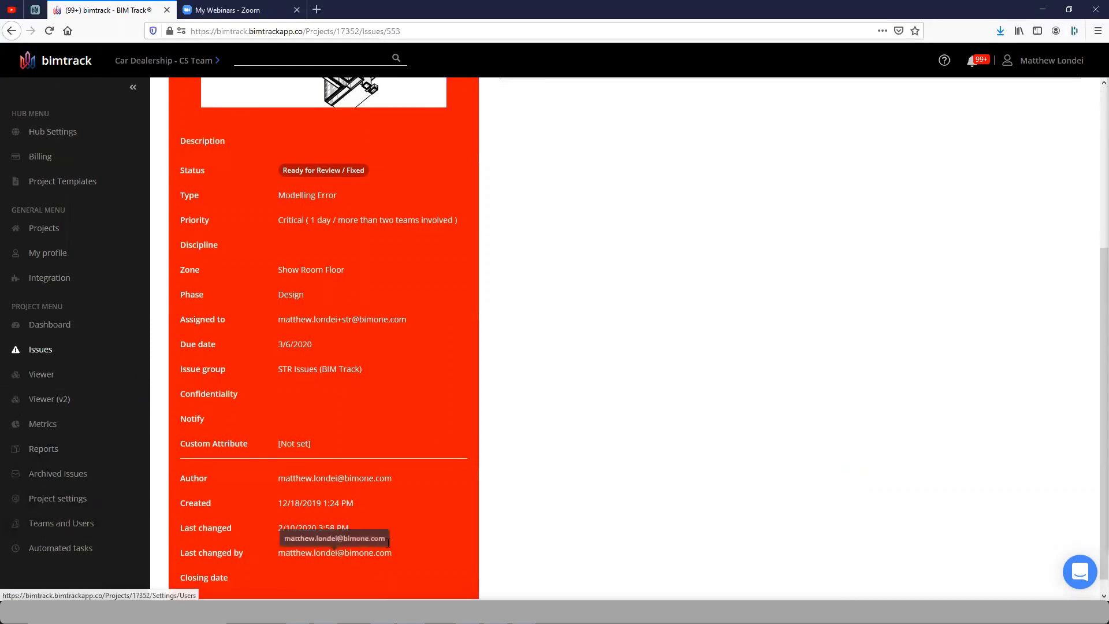
{"action": "scroll", "coordinate": [408, 491], "scroll_direction": "up", "scroll_amount": 1}
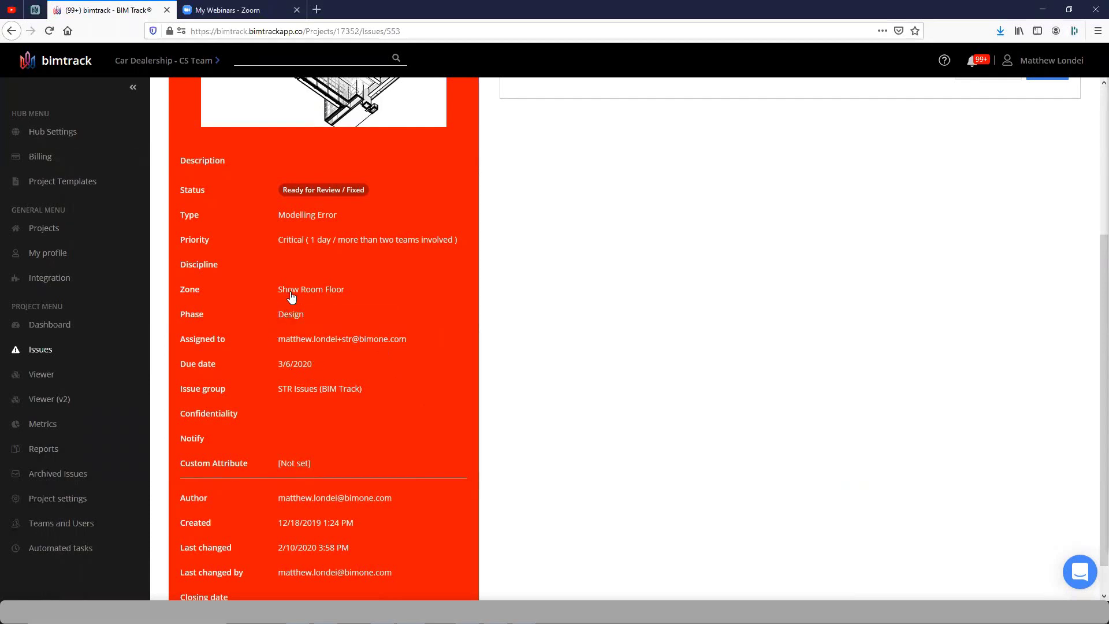
Post the comment "Ask questions" on issue 553, mentioning the assigned STRUCTURAL user
{"action": "scroll", "coordinate": [604, 522], "scroll_direction": "up", "scroll_amount": 4}
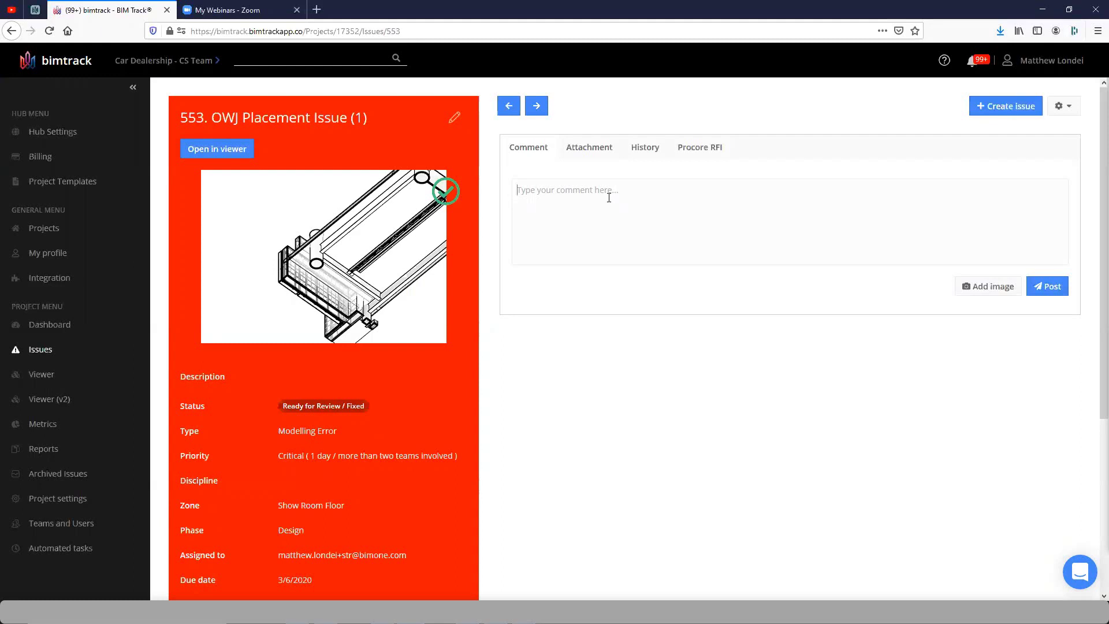
{"action": "type", "text": "Ask questions"}
{"action": "type", "text": "@"}
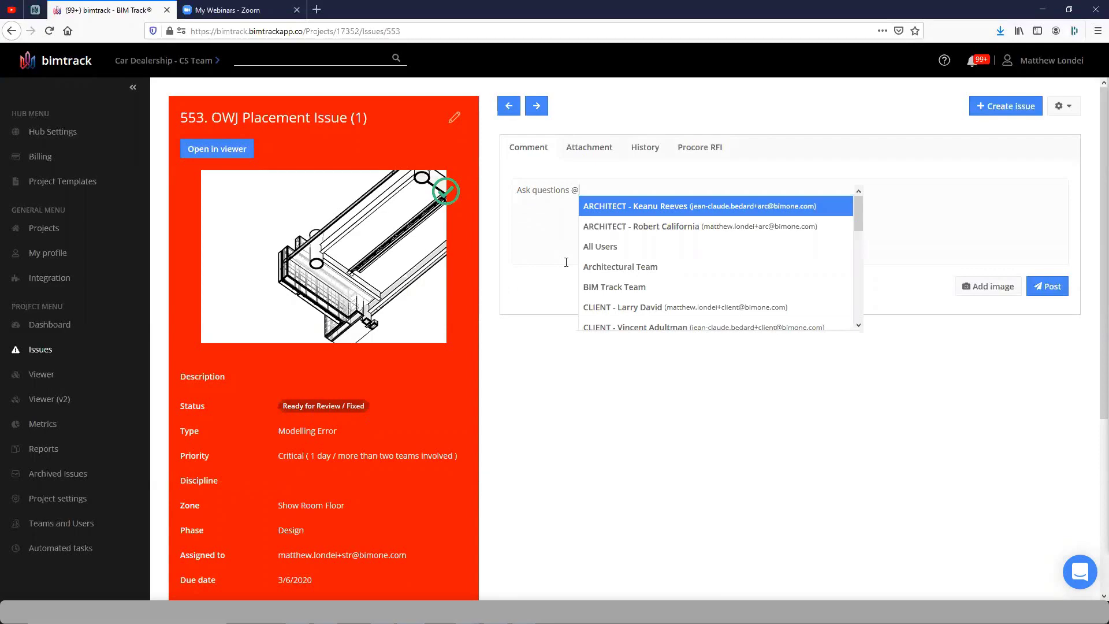
{"action": "type", "text": "kevi"}
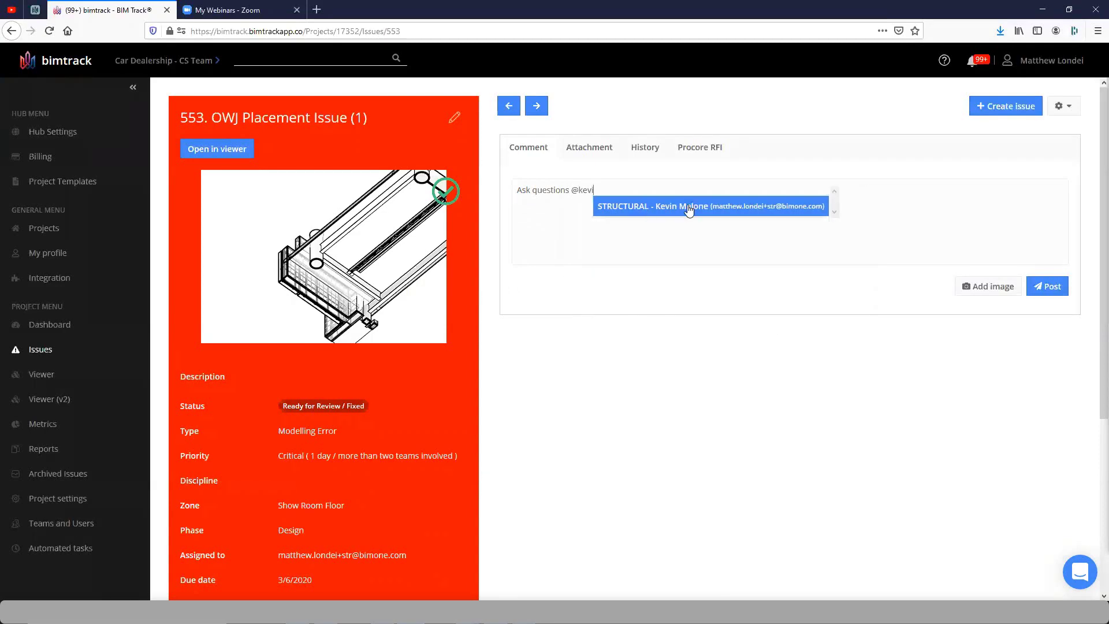
{"action": "left_click", "coordinate": [689, 209]}
{"action": "left_click", "coordinate": [1061, 295]}
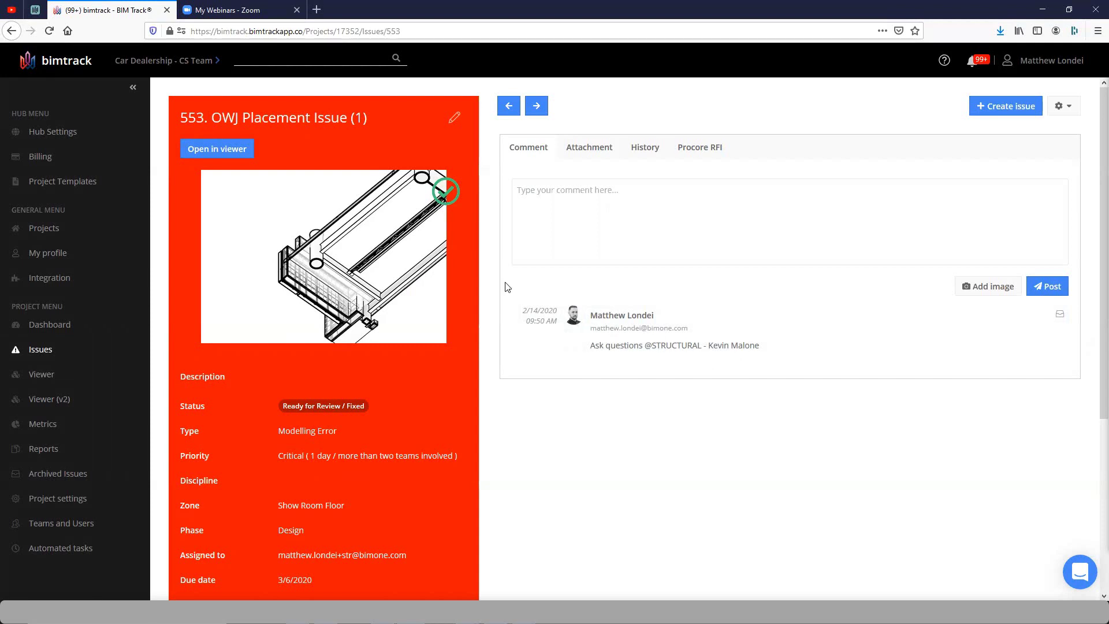
Edit issue 553 to set its type to Financial and its status to Reopened, and save the changes
{"action": "left_click", "coordinate": [454, 119]}
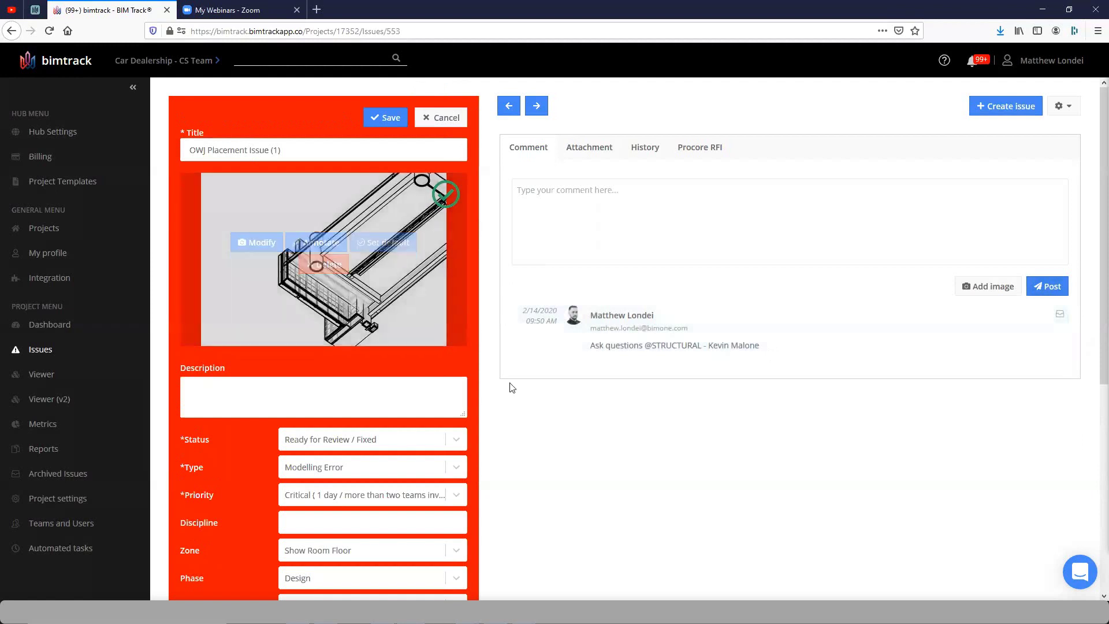
{"action": "scroll", "coordinate": [508, 393], "scroll_direction": "down", "scroll_amount": 3}
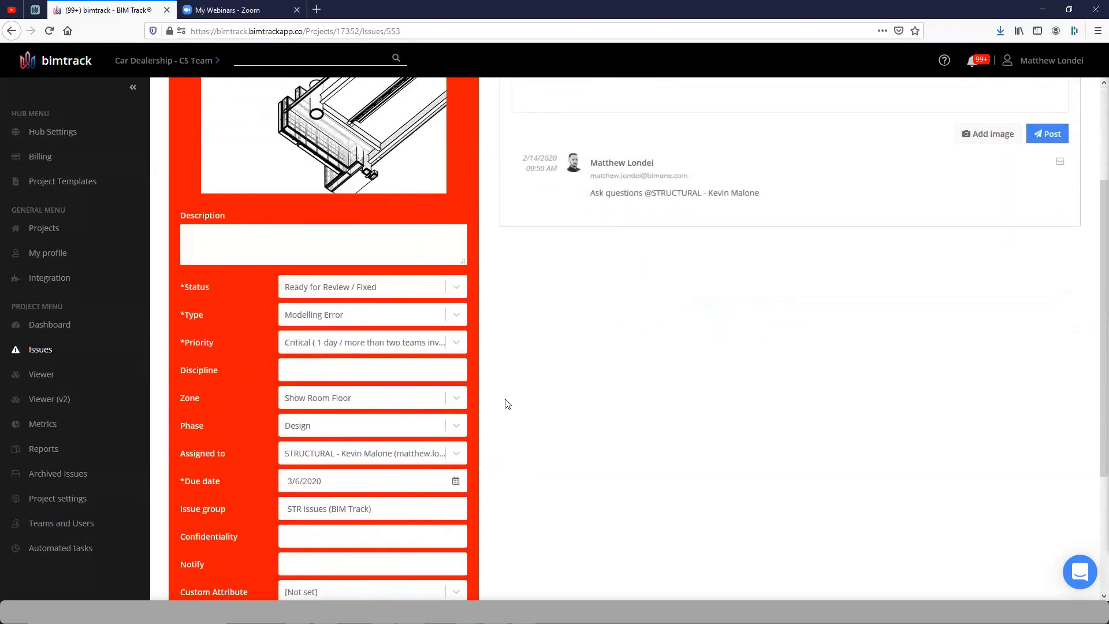
{"action": "left_click", "coordinate": [456, 323]}
{"action": "scroll", "coordinate": [391, 347], "scroll_direction": "down", "scroll_amount": 2}
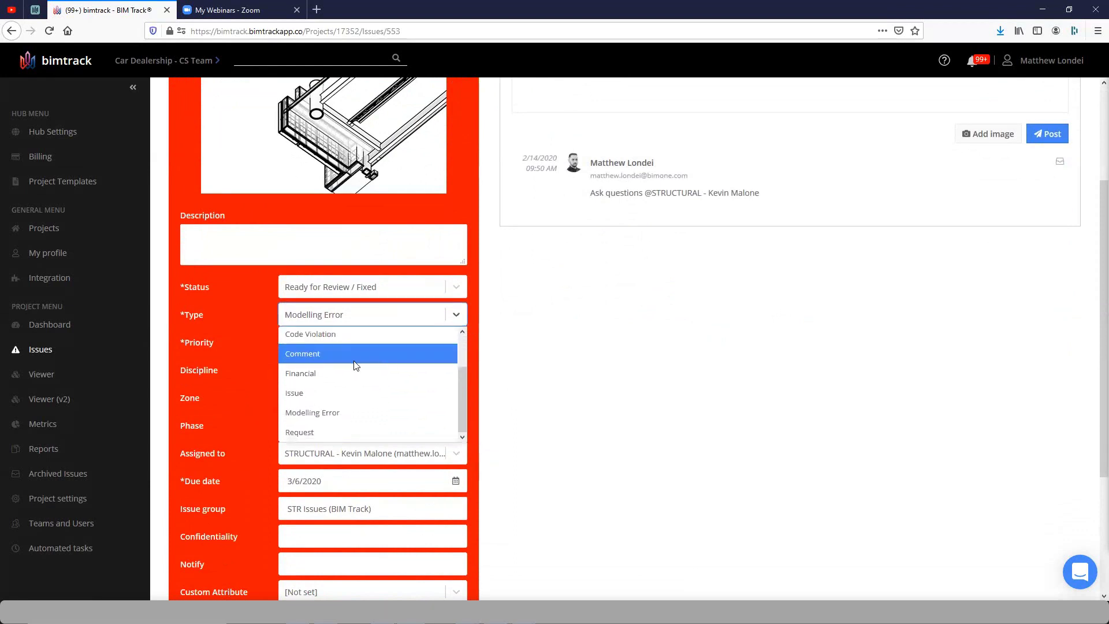
{"action": "left_click", "coordinate": [335, 373]}
{"action": "left_click", "coordinate": [356, 287]}
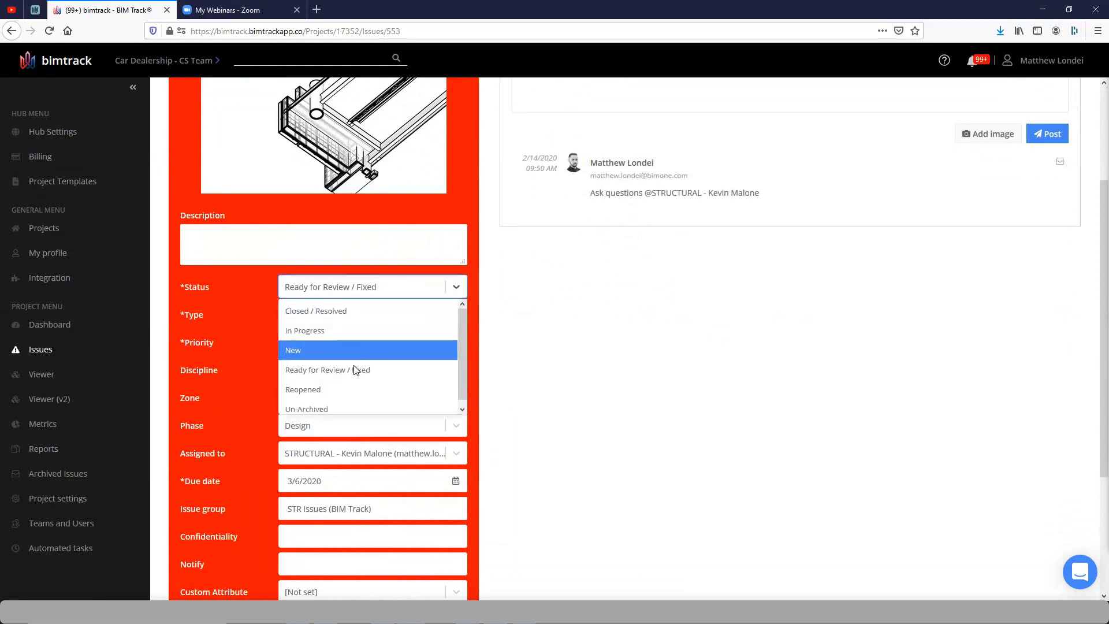
{"action": "left_click", "coordinate": [344, 388]}
{"action": "scroll", "coordinate": [543, 416], "scroll_direction": "up", "scroll_amount": 1}
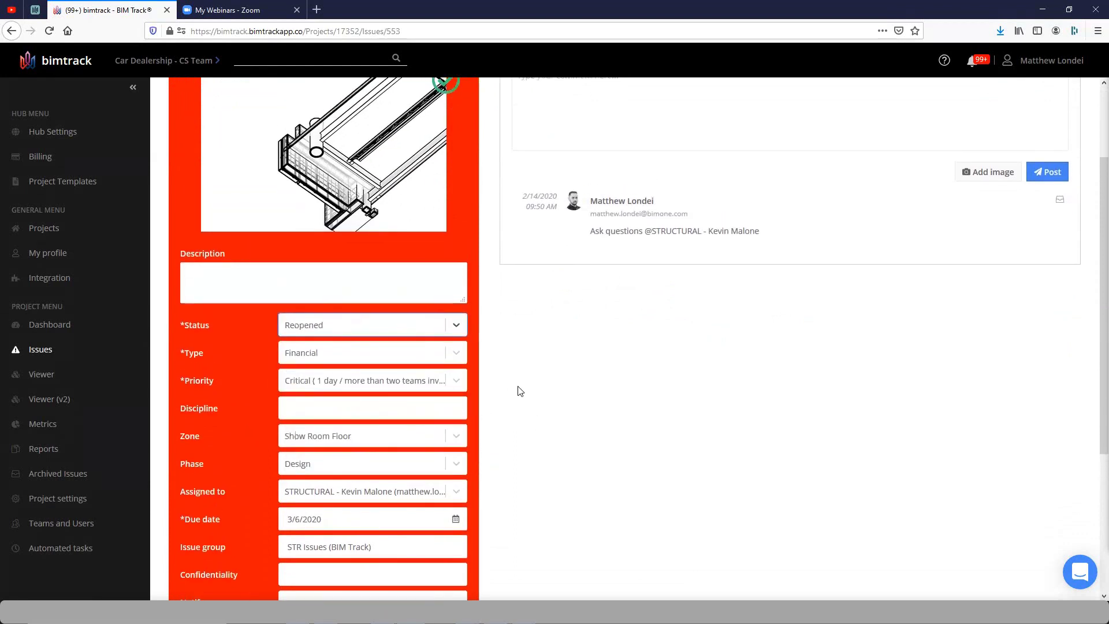
{"action": "scroll", "coordinate": [521, 391], "scroll_direction": "up", "scroll_amount": 3}
{"action": "left_click", "coordinate": [386, 121]}
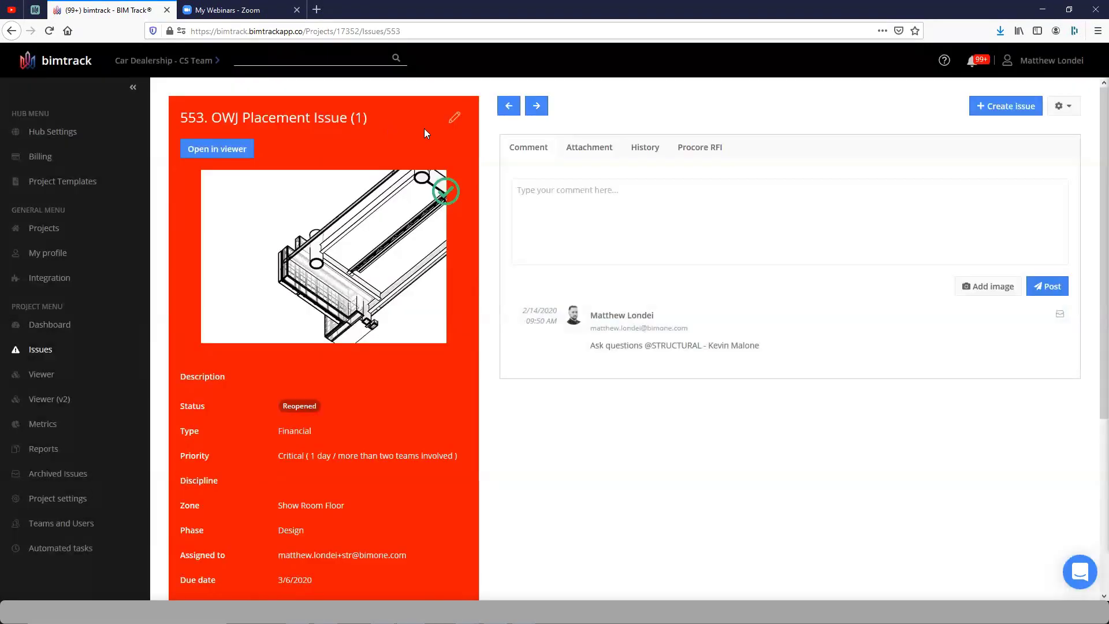
Review the history of issue 553, expanding the details of each recorded issue update
{"action": "left_click", "coordinate": [648, 155]}
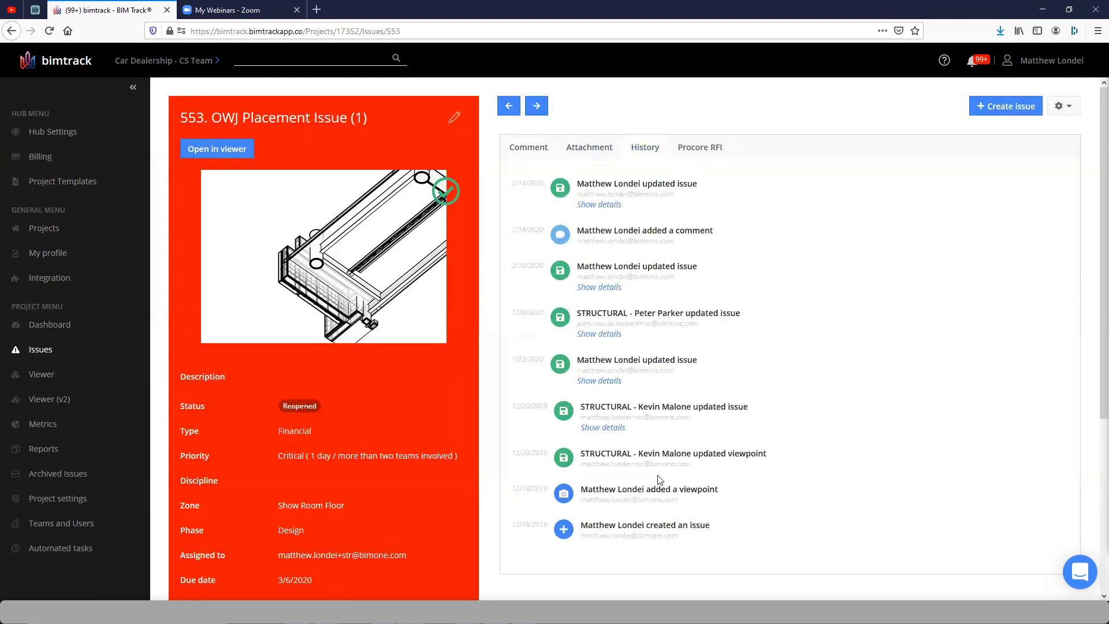
{"action": "left_click", "coordinate": [606, 427]}
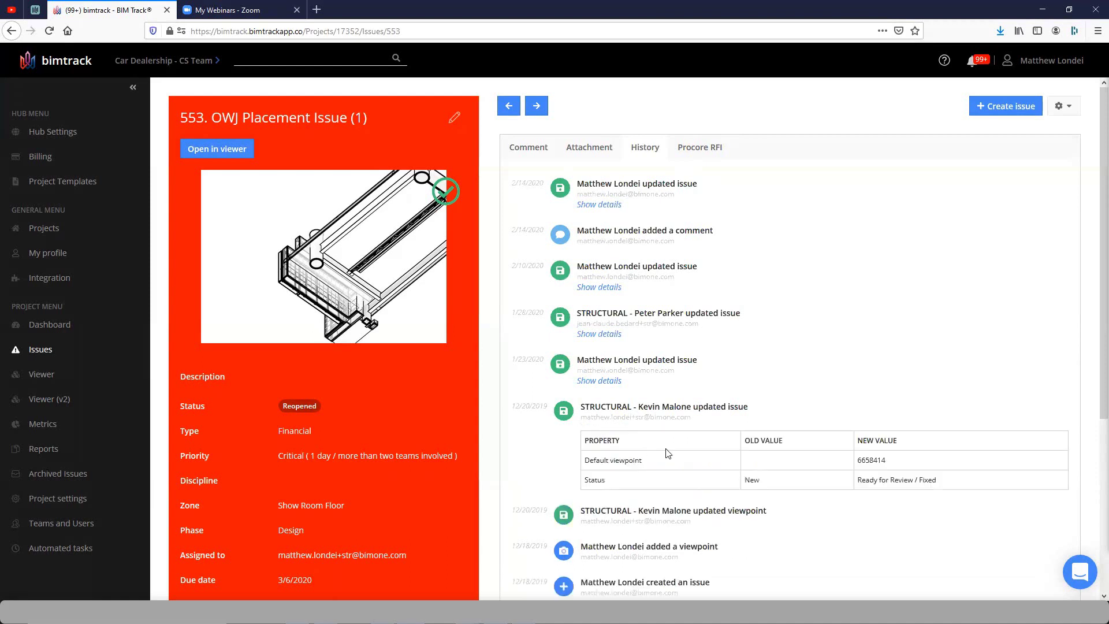
{"action": "left_click", "coordinate": [606, 383]}
{"action": "left_click", "coordinate": [600, 334]}
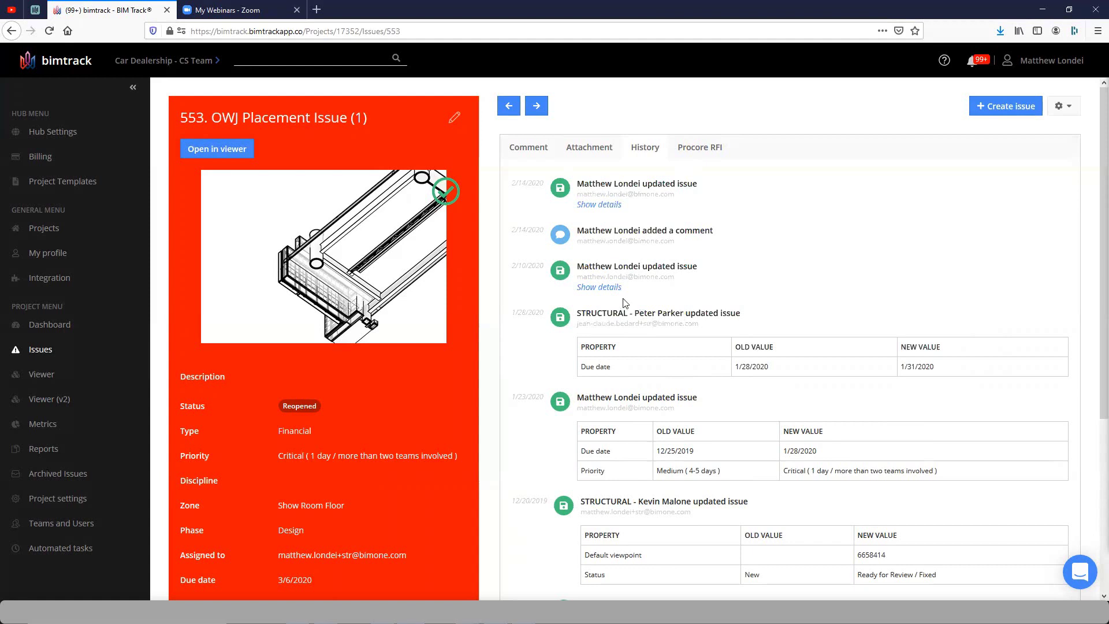
{"action": "left_click", "coordinate": [608, 288]}
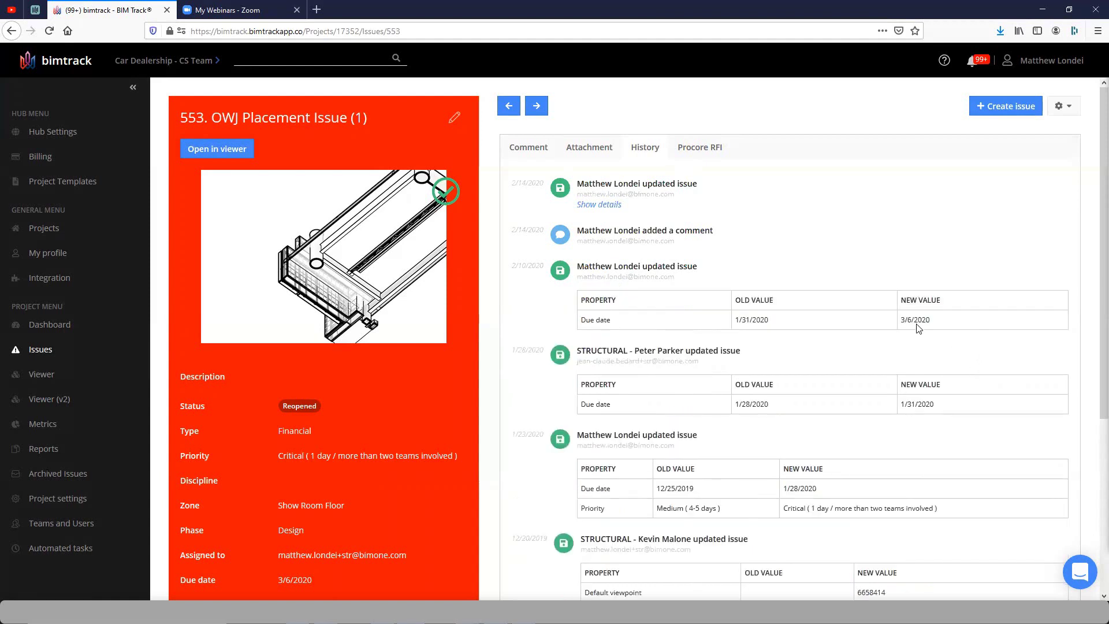
{"action": "left_click", "coordinate": [599, 204]}
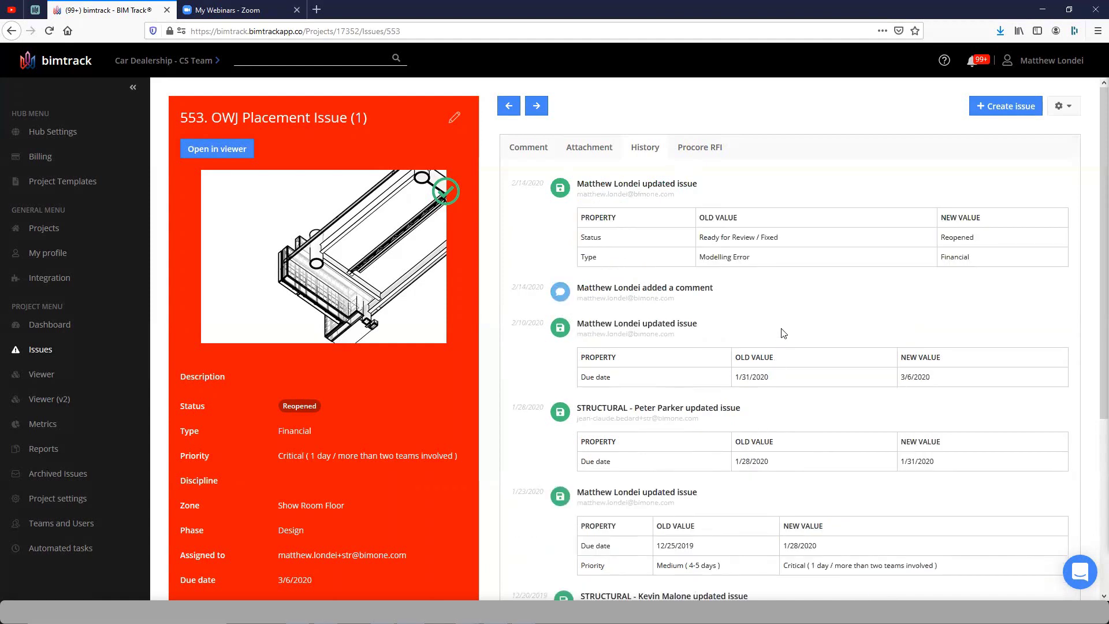
Attach the Desktop file EN_2019-03-25_Security Overview and Roadmap_Bim Track.pdf to issue 553 and post it
{"action": "left_click", "coordinate": [592, 150]}
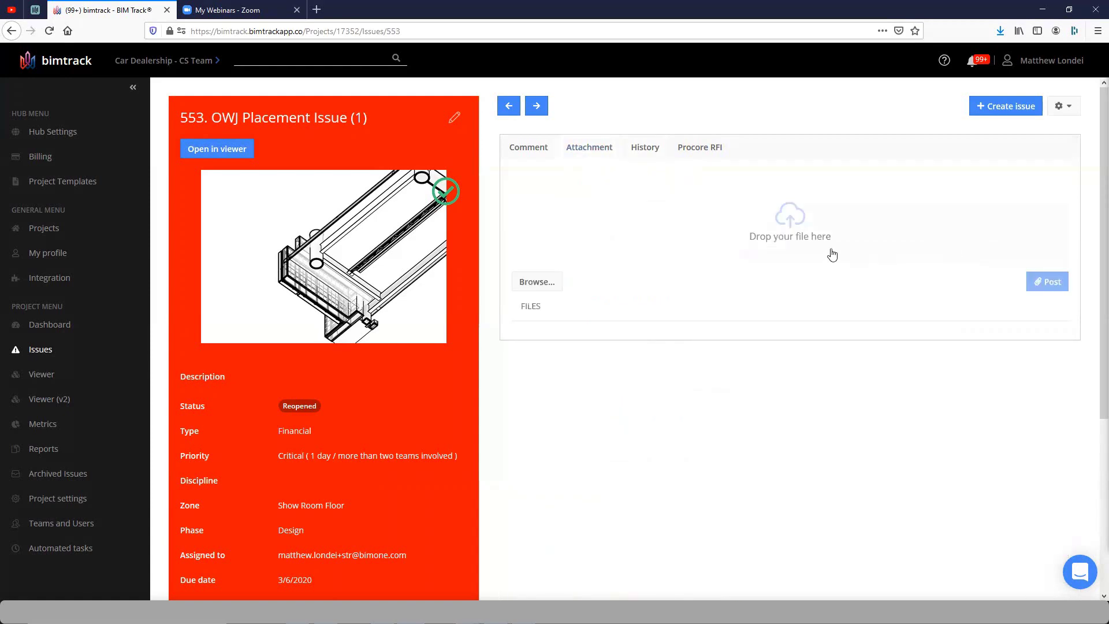
{"action": "left_click", "coordinate": [813, 239]}
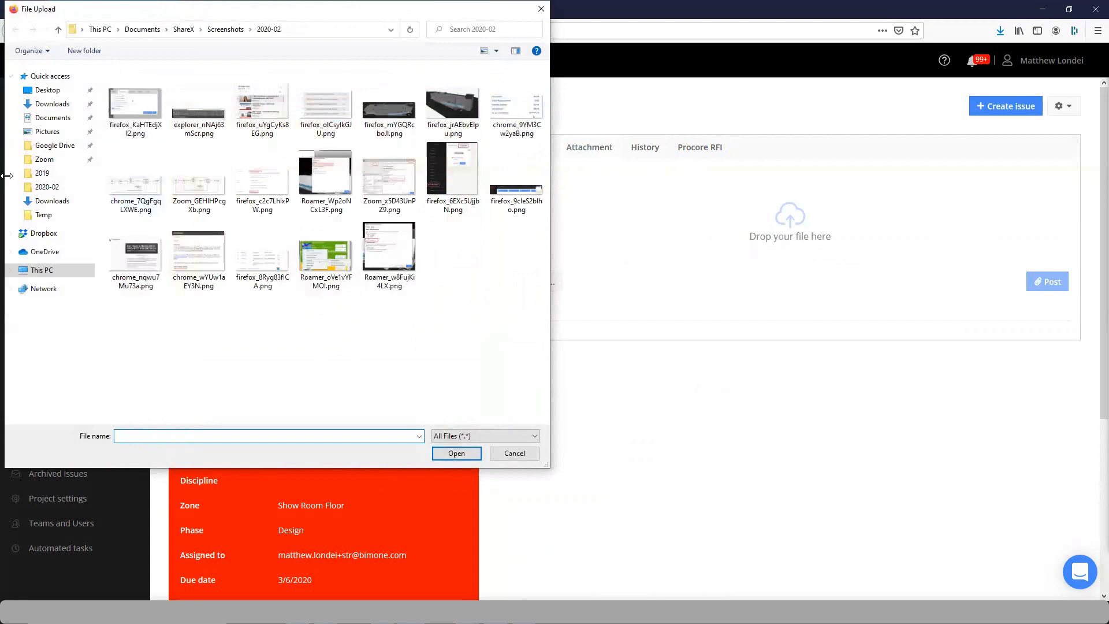
{"action": "left_click", "coordinate": [47, 90]}
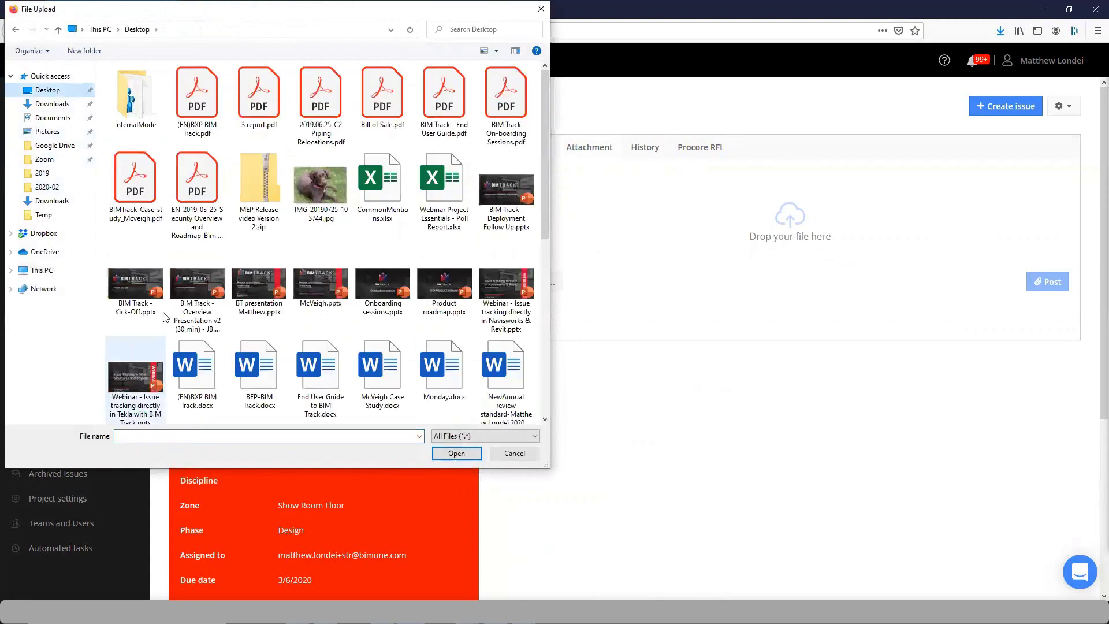
{"action": "double_click", "coordinate": [196, 184]}
{"action": "left_click", "coordinate": [1061, 311]}
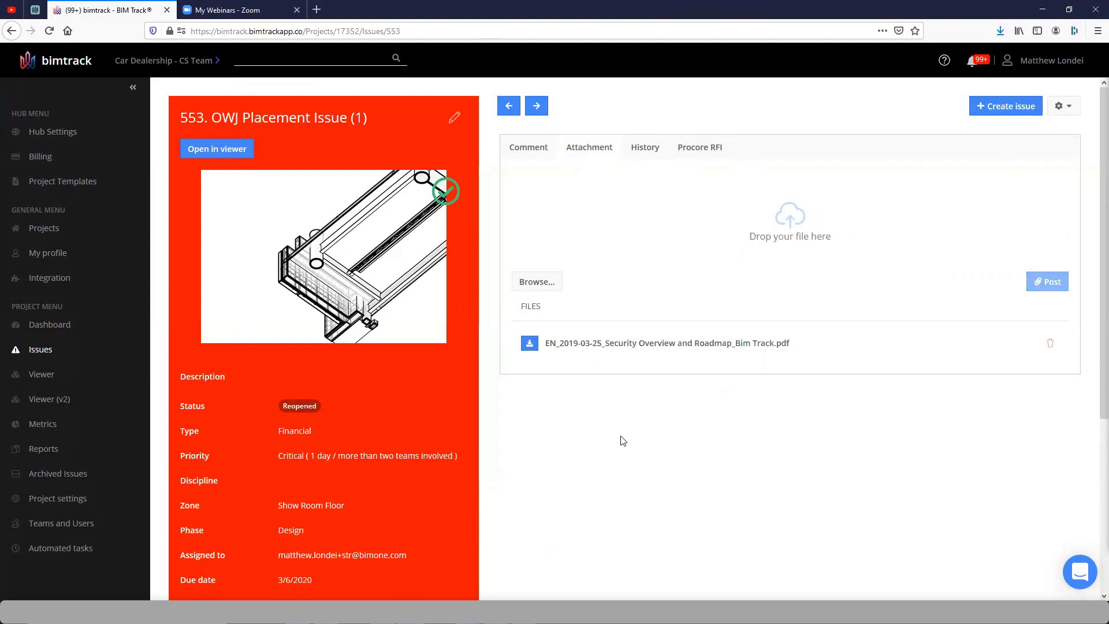
Return to the project's issue list, display the filter options, and select all the listed issues
{"action": "left_click", "coordinate": [40, 350]}
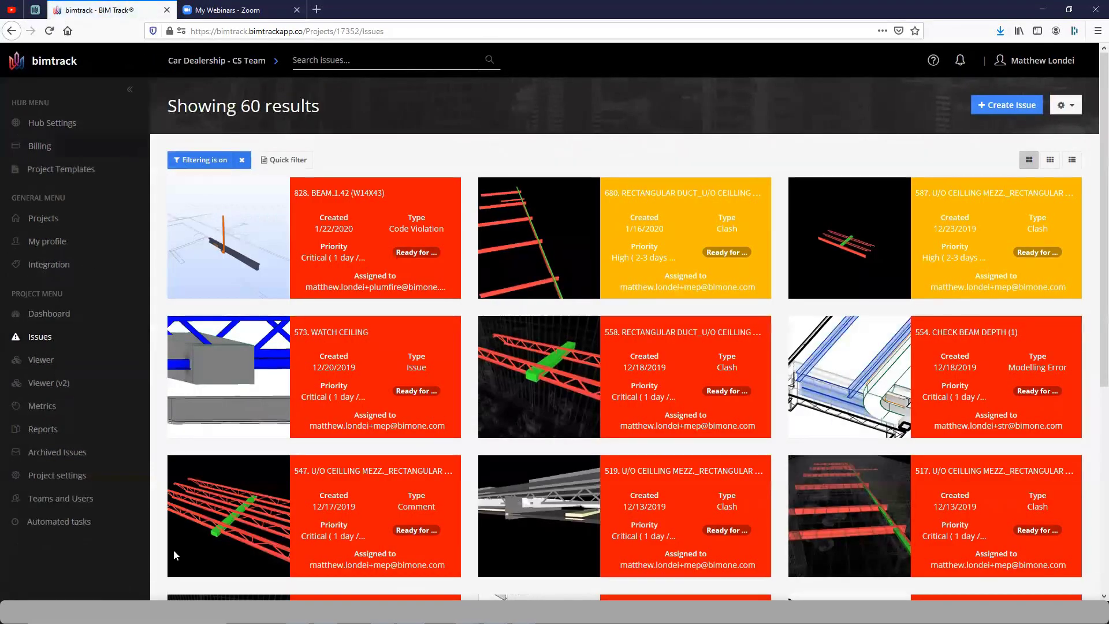
{"action": "left_click", "coordinate": [200, 160]}
{"action": "left_click", "coordinate": [799, 282]}
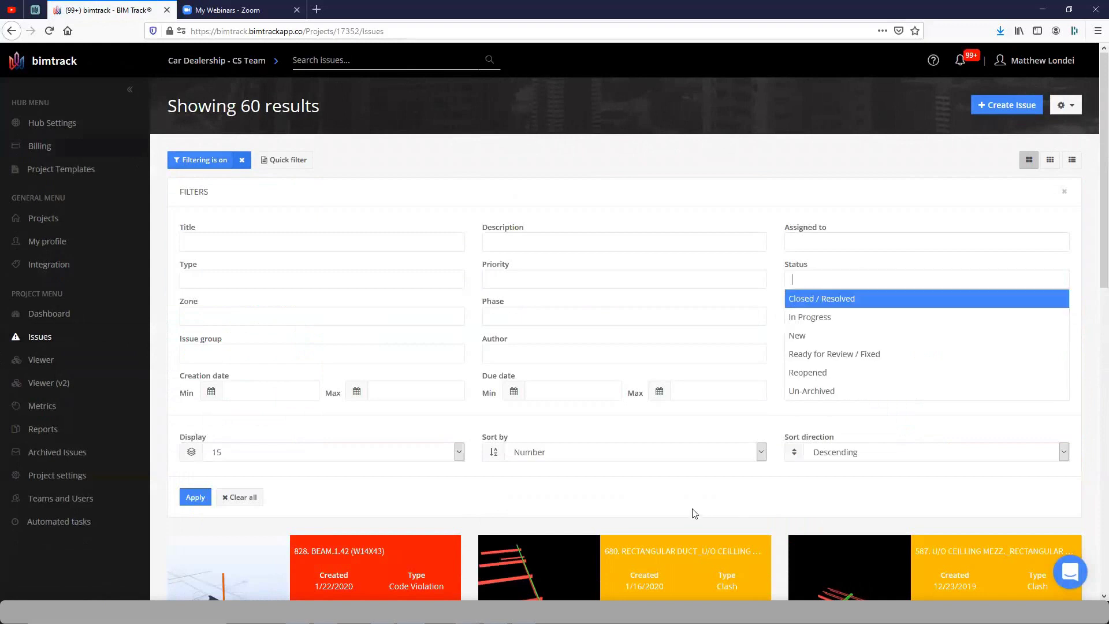
{"action": "left_click", "coordinate": [863, 218]}
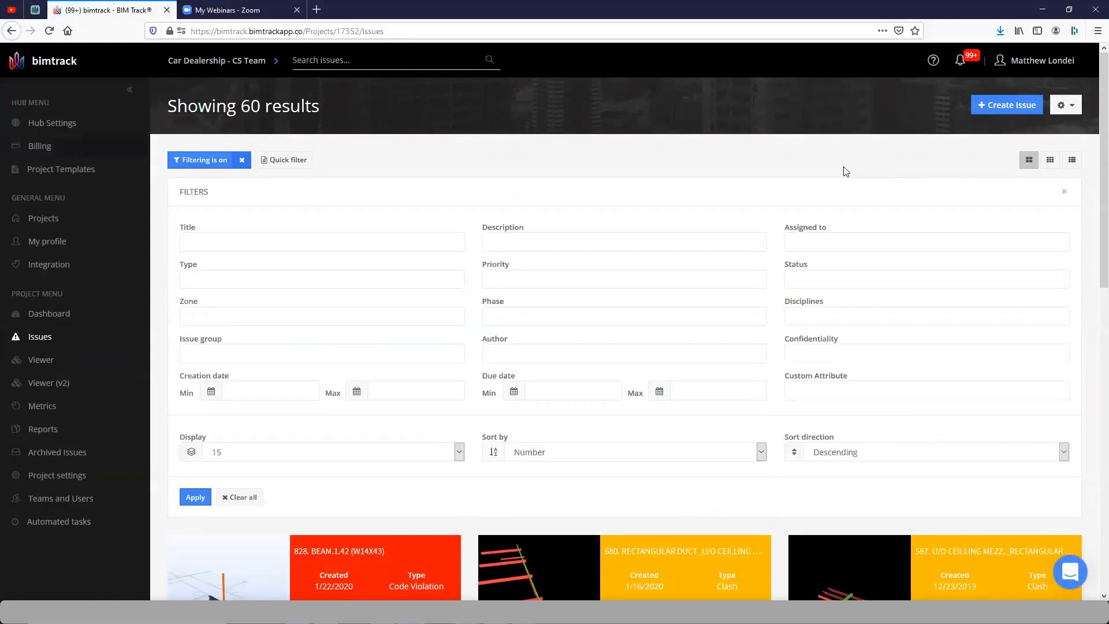
{"action": "left_click", "coordinate": [1066, 107]}
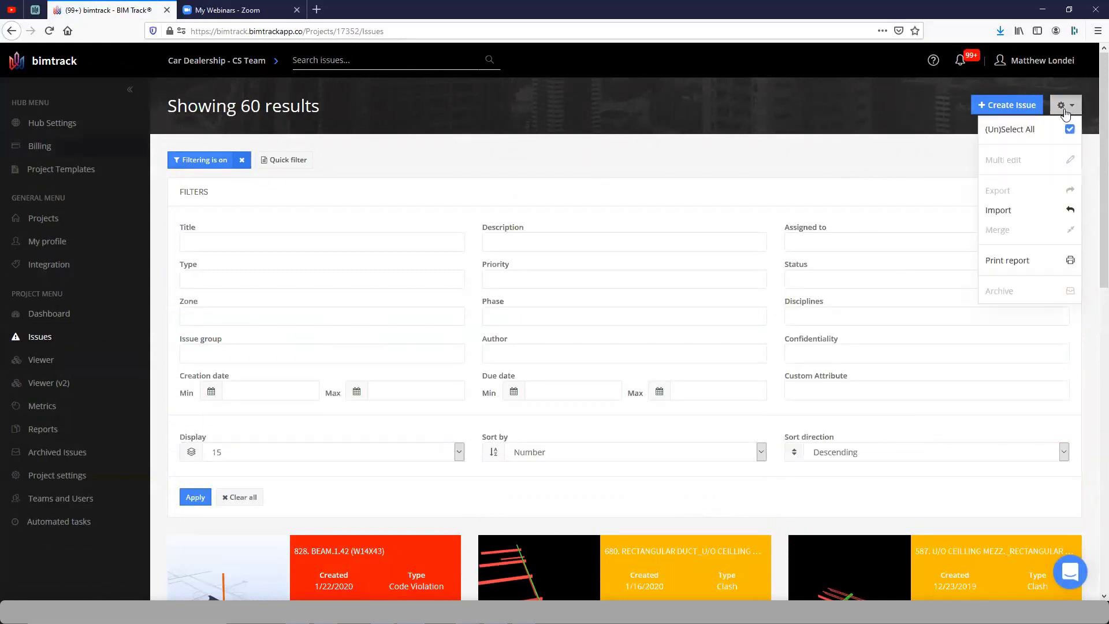
{"action": "left_click", "coordinate": [993, 137]}
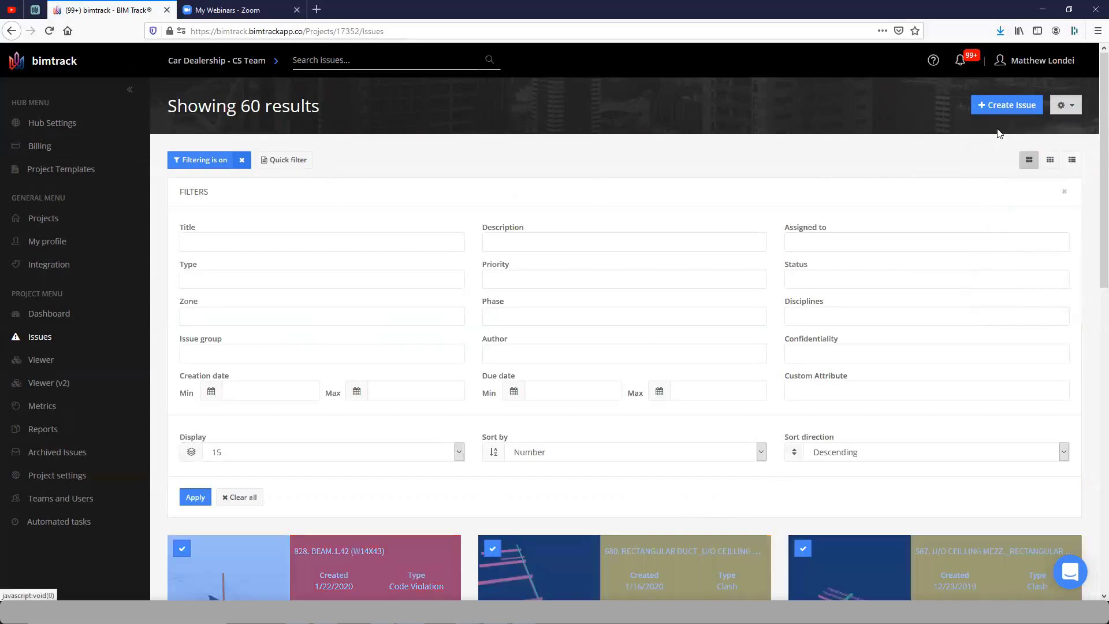
Export the selected issues in Excel format and open ExportedIssues.xlsx in Excel
{"action": "left_click", "coordinate": [1066, 105]}
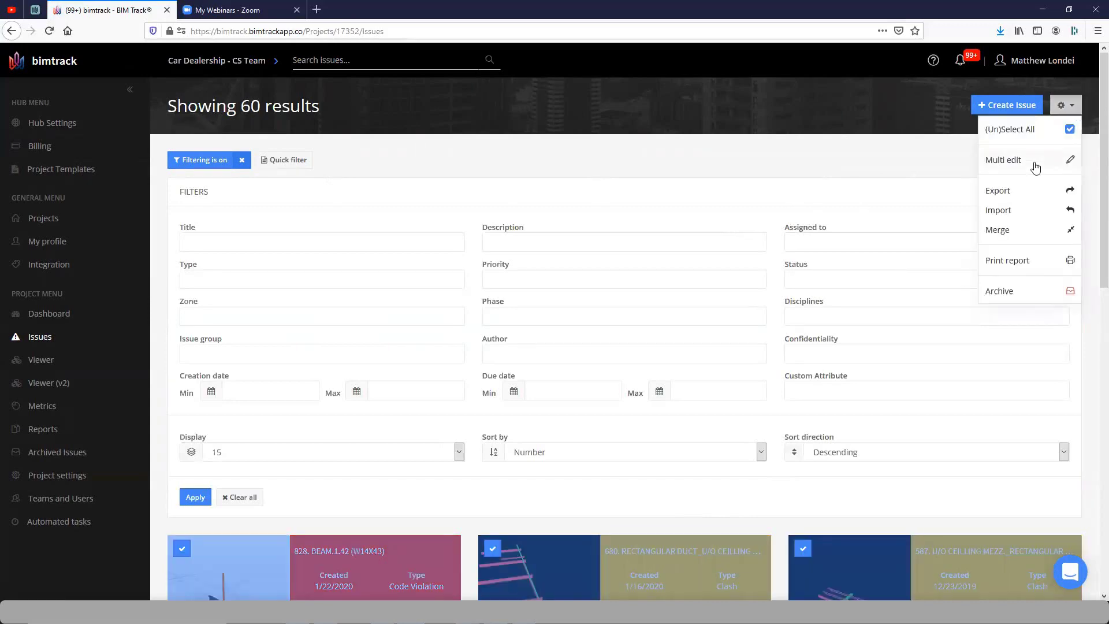
{"action": "left_click", "coordinate": [1009, 189]}
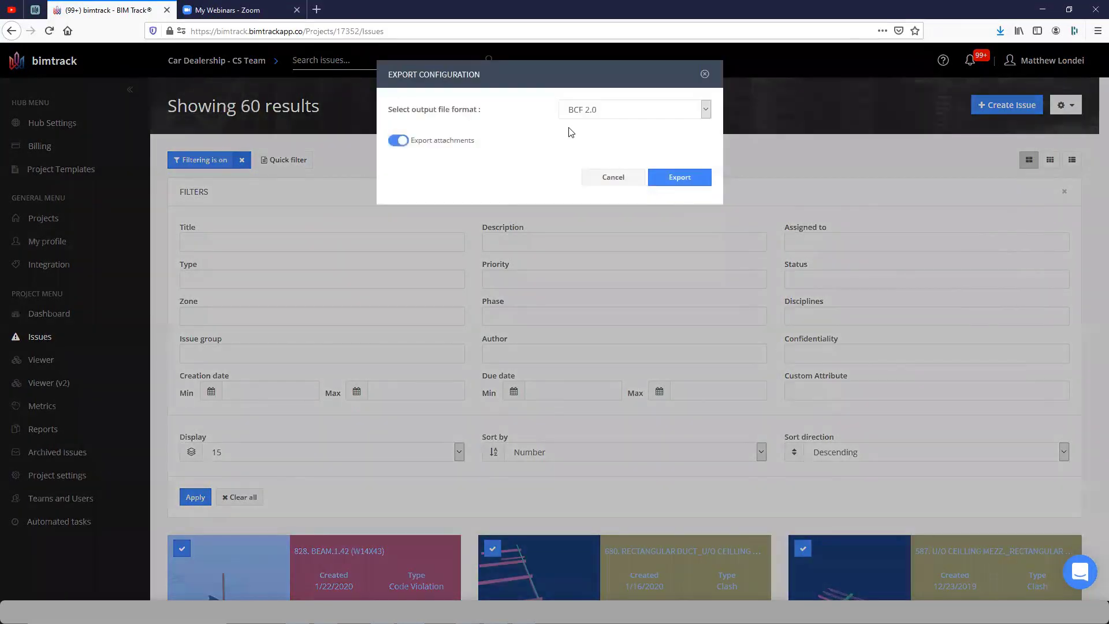
{"action": "left_click", "coordinate": [611, 117]}
{"action": "left_click", "coordinate": [599, 161]}
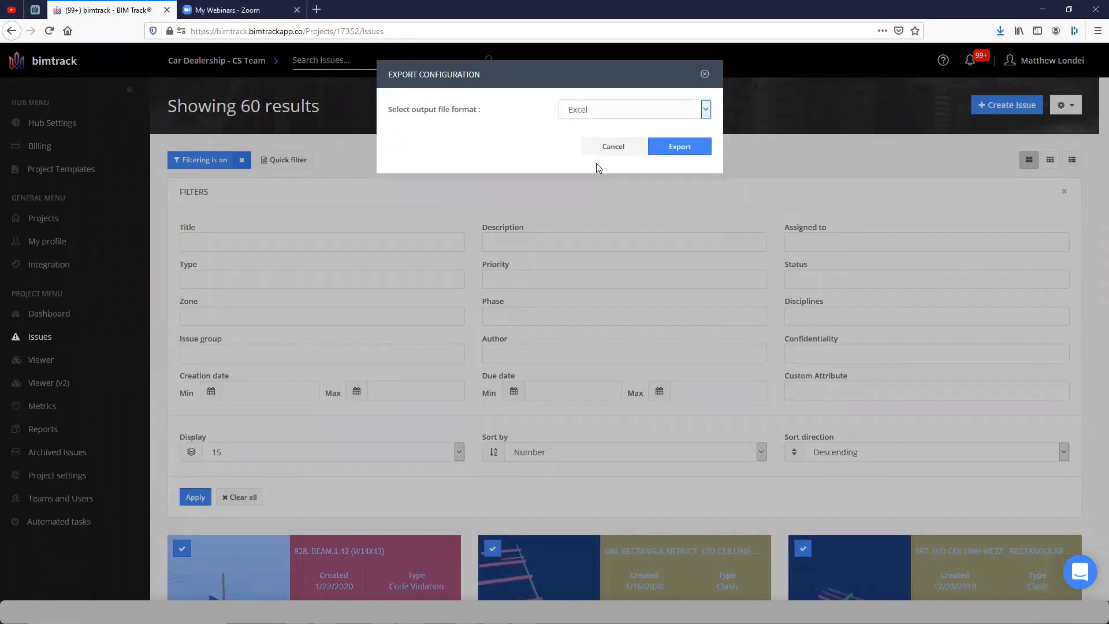
{"action": "left_click", "coordinate": [681, 146]}
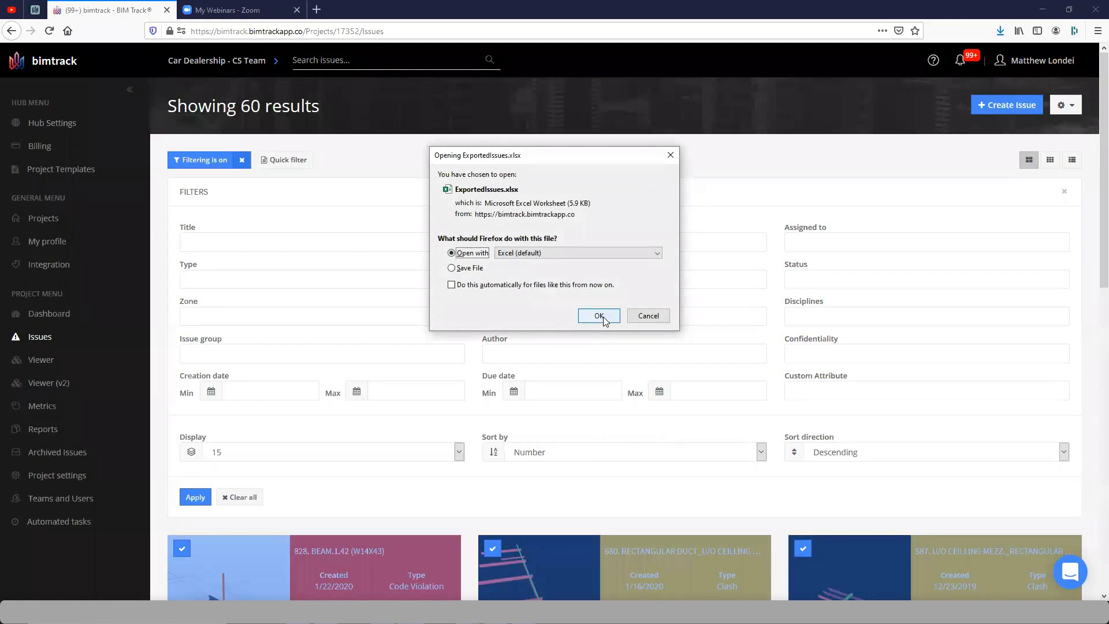
{"action": "left_click", "coordinate": [602, 317]}
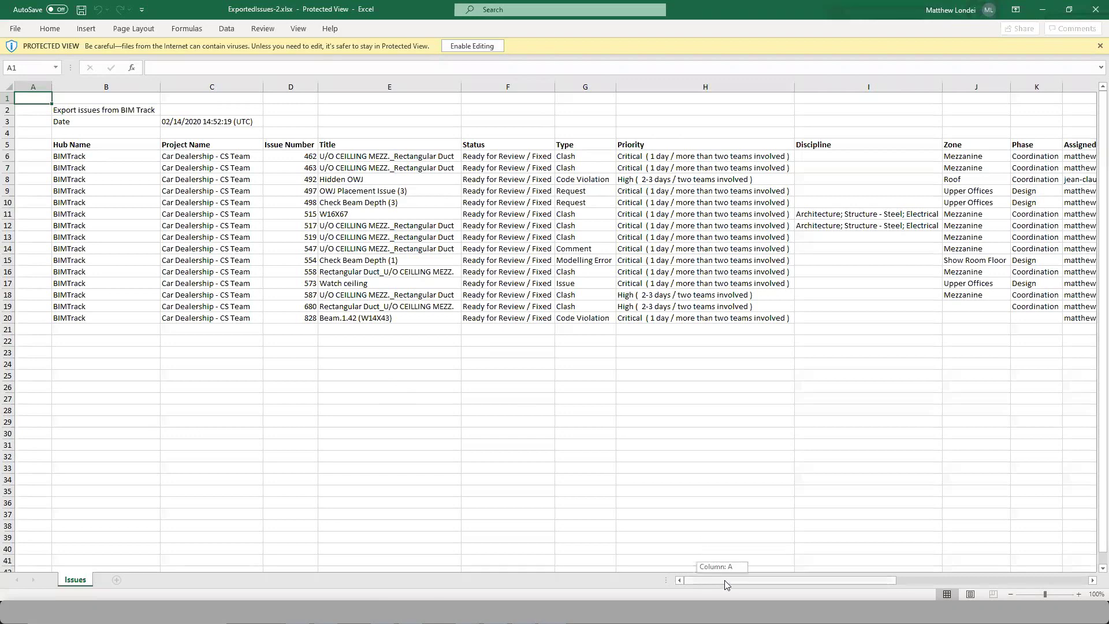
Look across the exported issue columns, switch back to BIM Track in the browser, and clear the active issue filter
{"action": "left_click_drag", "start_coordinate": [736, 581], "coordinate": [919, 565]}
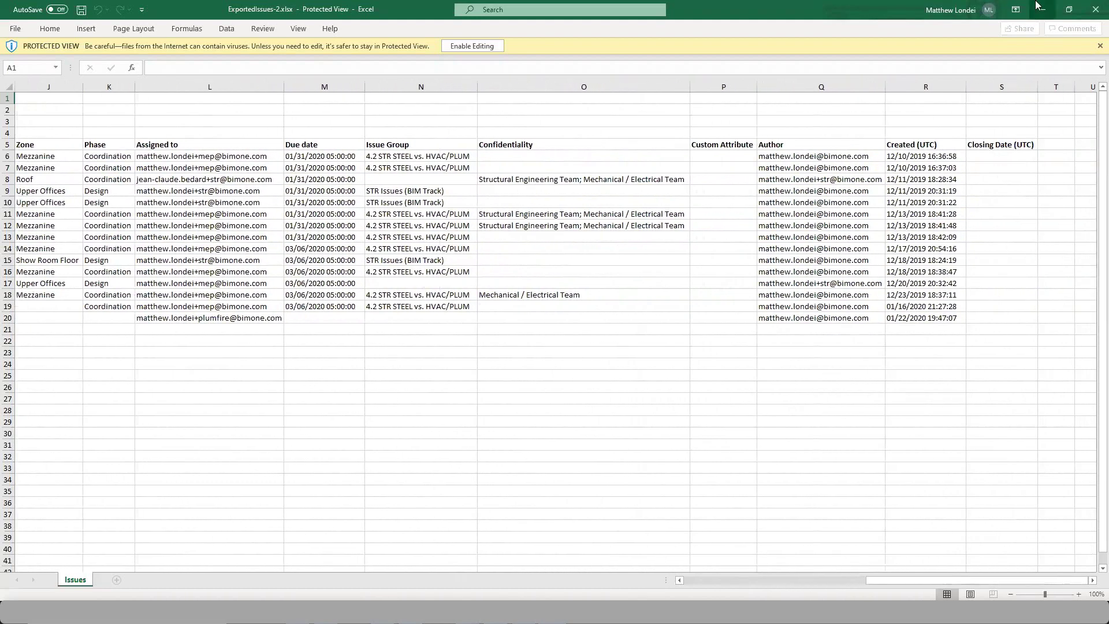
{"action": "key", "text": "alt+Tab"}
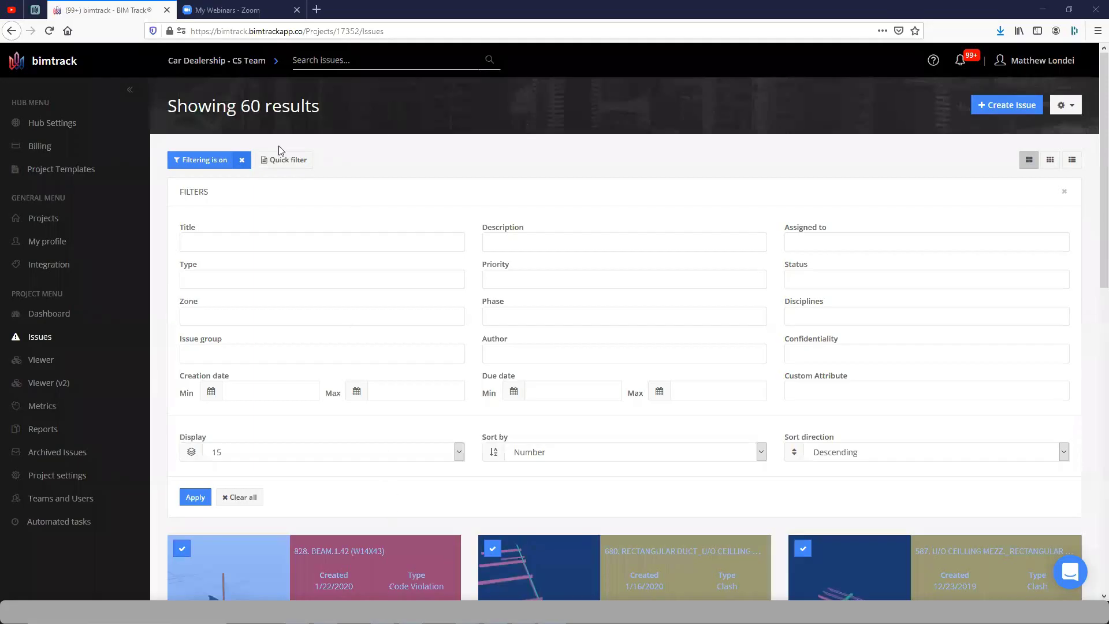
{"action": "left_click", "coordinate": [243, 161]}
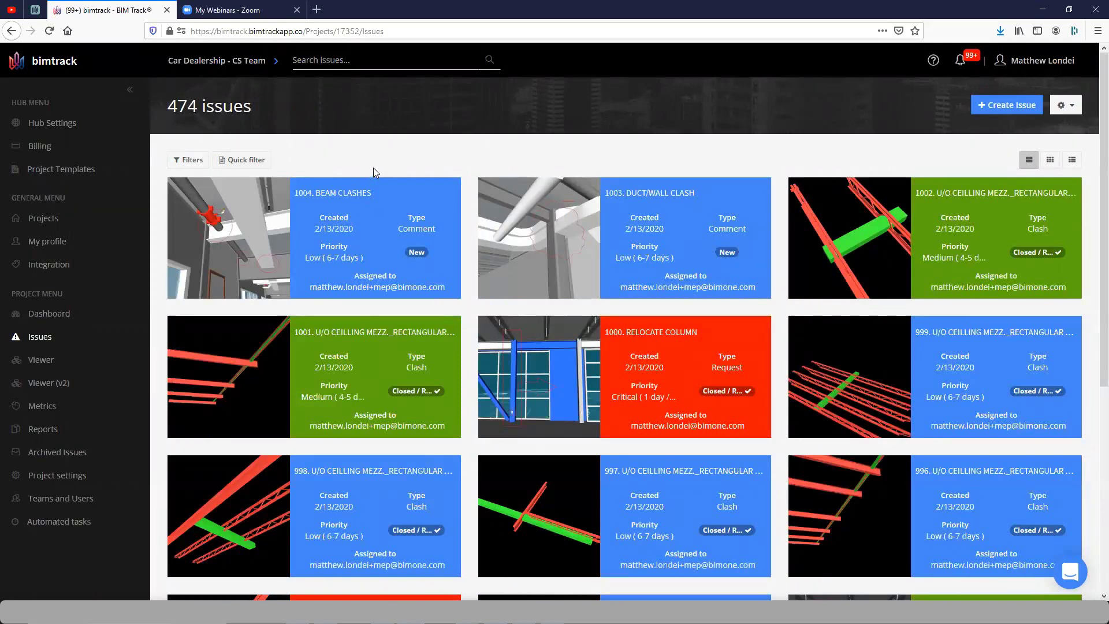
Open the project metrics and display the Assigned to issues attributes chart as a doughnut
{"action": "left_click", "coordinate": [59, 408]}
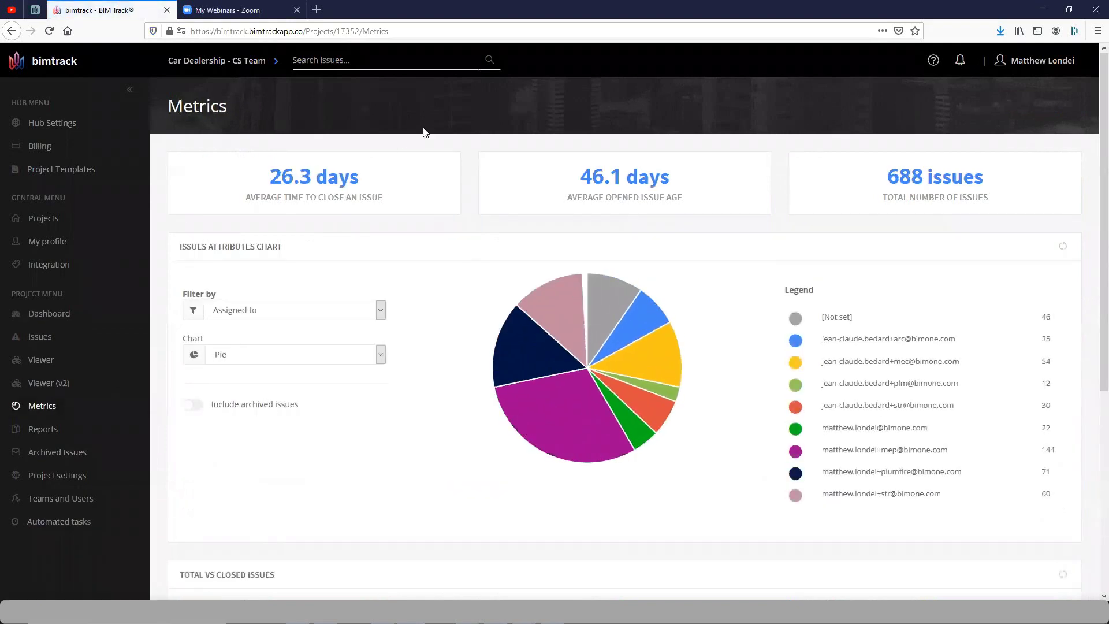
{"action": "left_click", "coordinate": [378, 353]}
{"action": "left_click", "coordinate": [342, 367]}
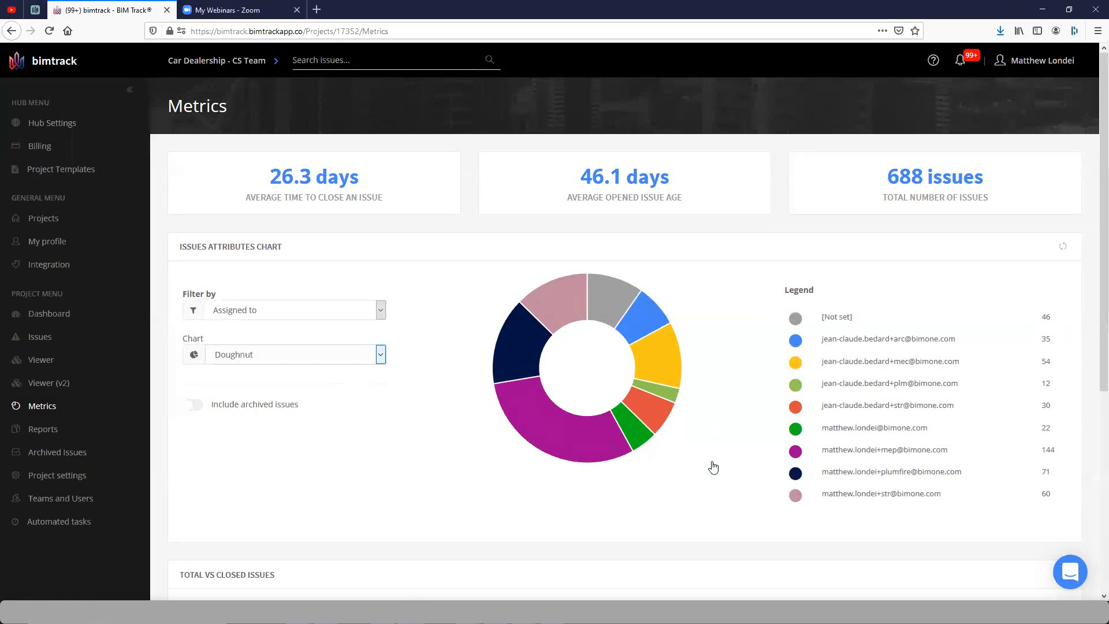
Inspect the assignee segments, drill into the MEP assignee's issues in the doughnut chart, and break them down by Status
{"action": "mouse_move", "coordinate": [546, 441]}
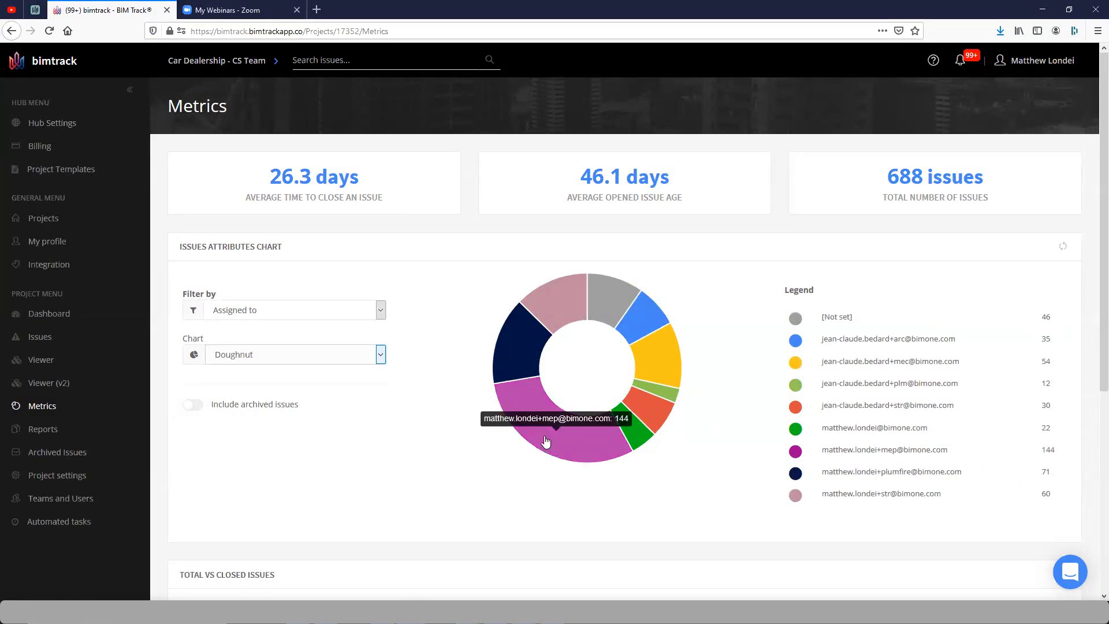
{"action": "mouse_move", "coordinate": [517, 360]}
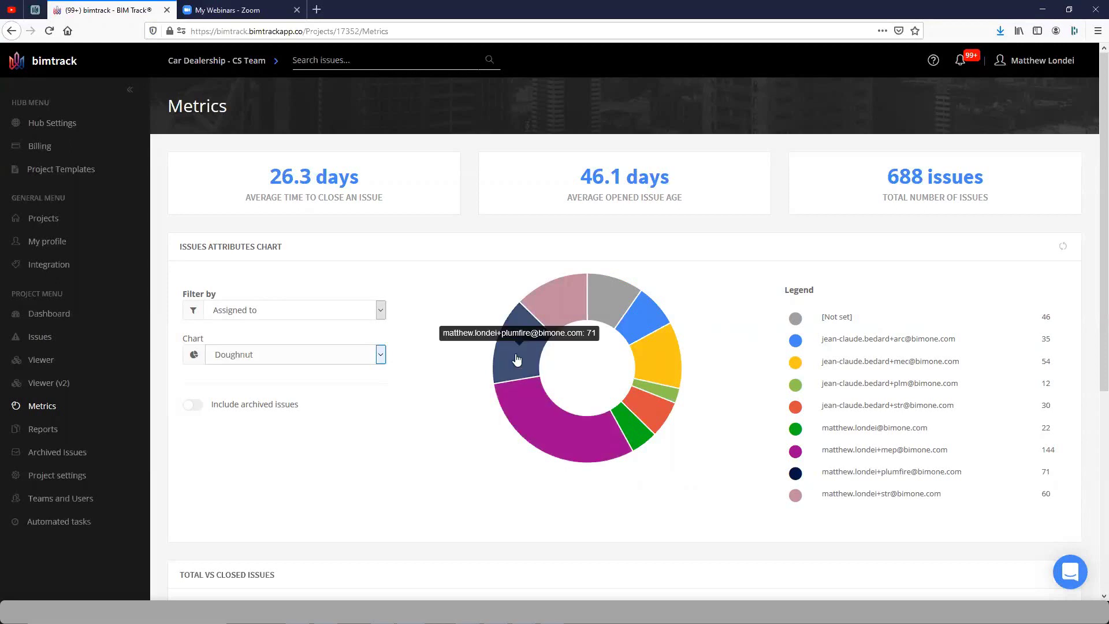
{"action": "mouse_move", "coordinate": [543, 307]}
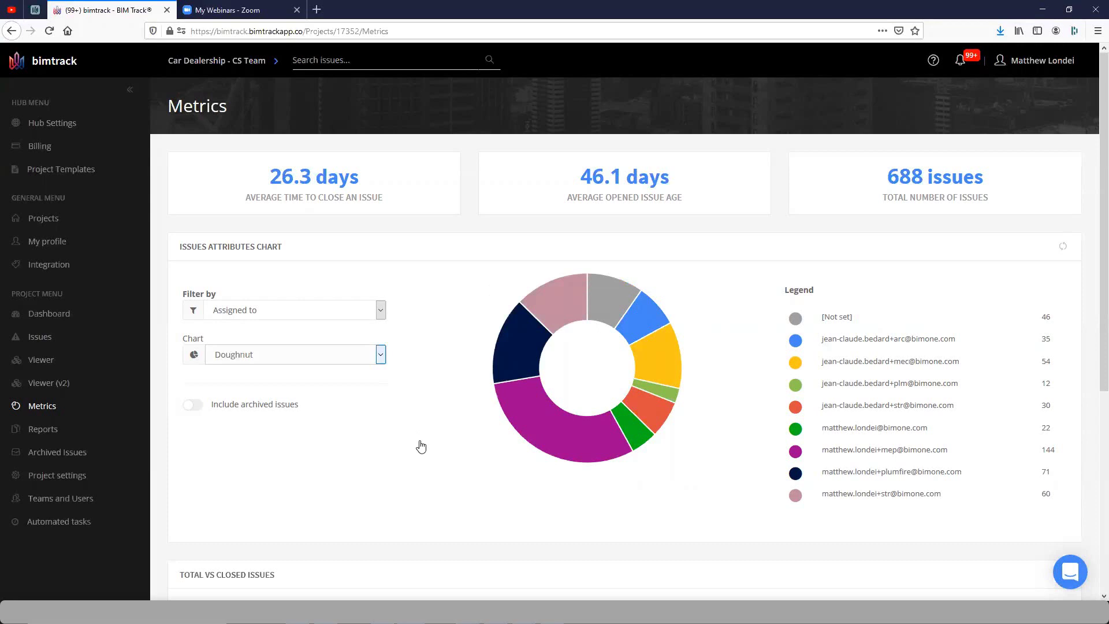
{"action": "left_click", "coordinate": [534, 432]}
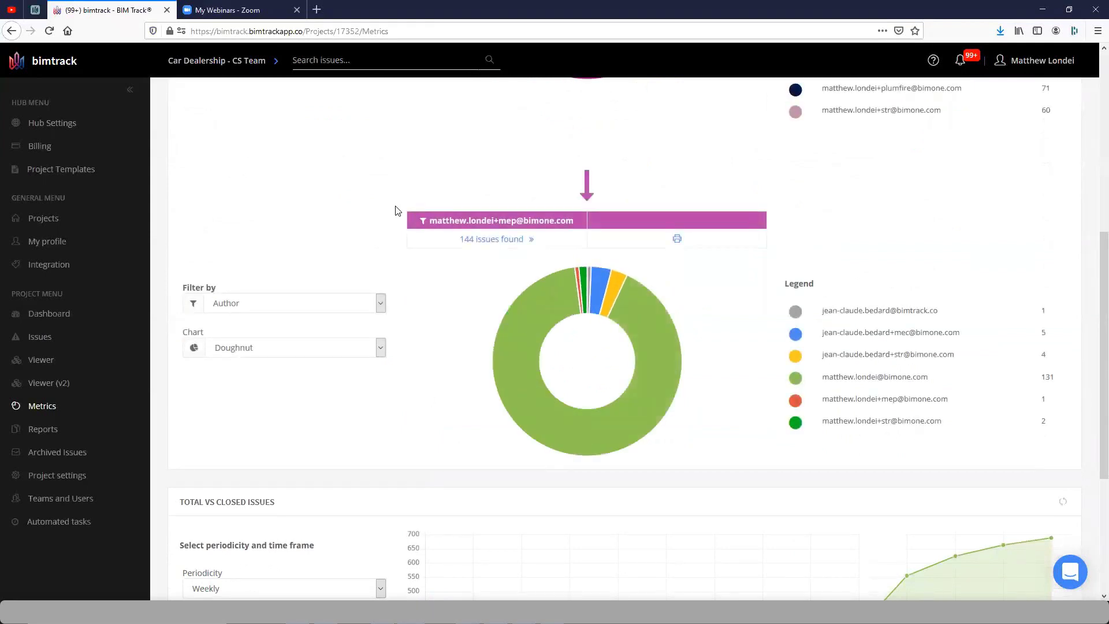
{"action": "left_click", "coordinate": [215, 303]}
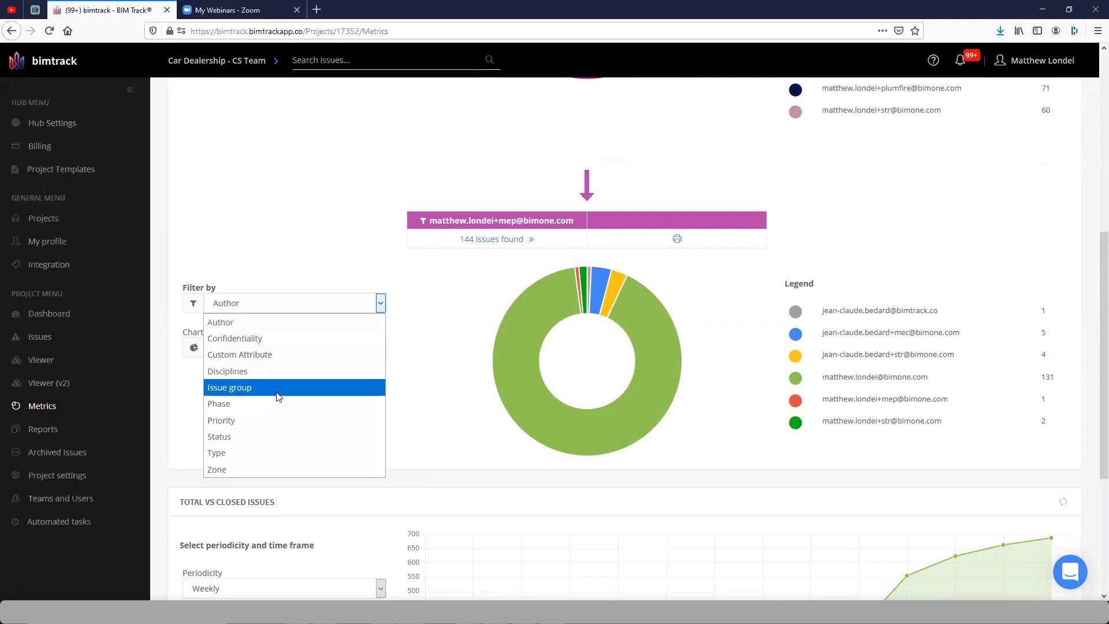
{"action": "left_click", "coordinate": [238, 437]}
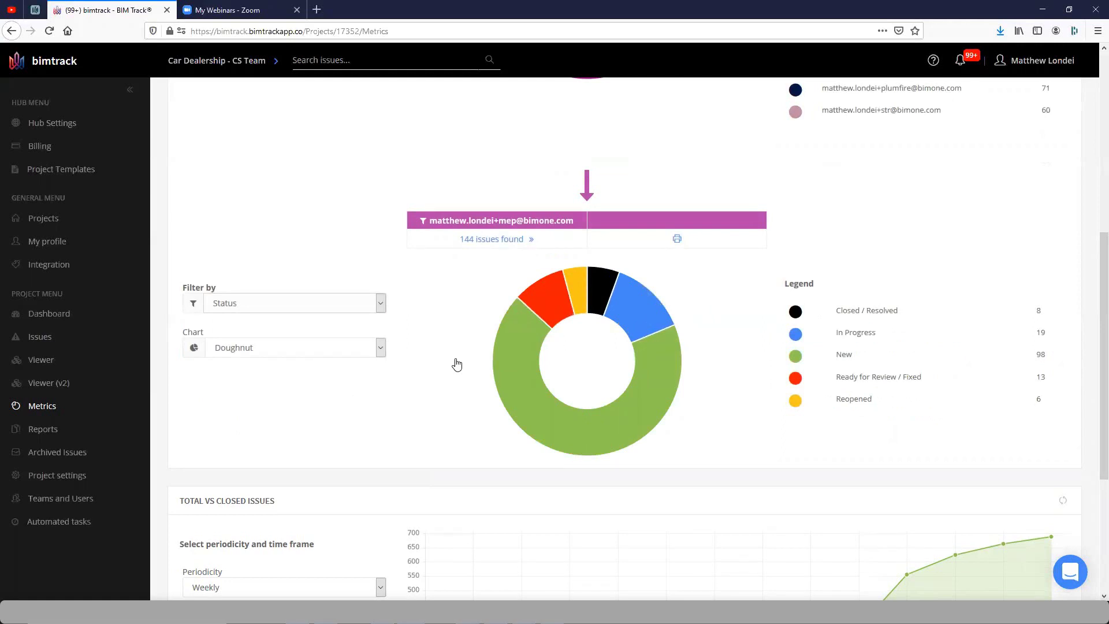
Switch the breakdown of the MEP assignee's issues to Zone and inspect the zone segments
{"action": "mouse_move", "coordinate": [520, 329]}
{"action": "left_click", "coordinate": [335, 309]}
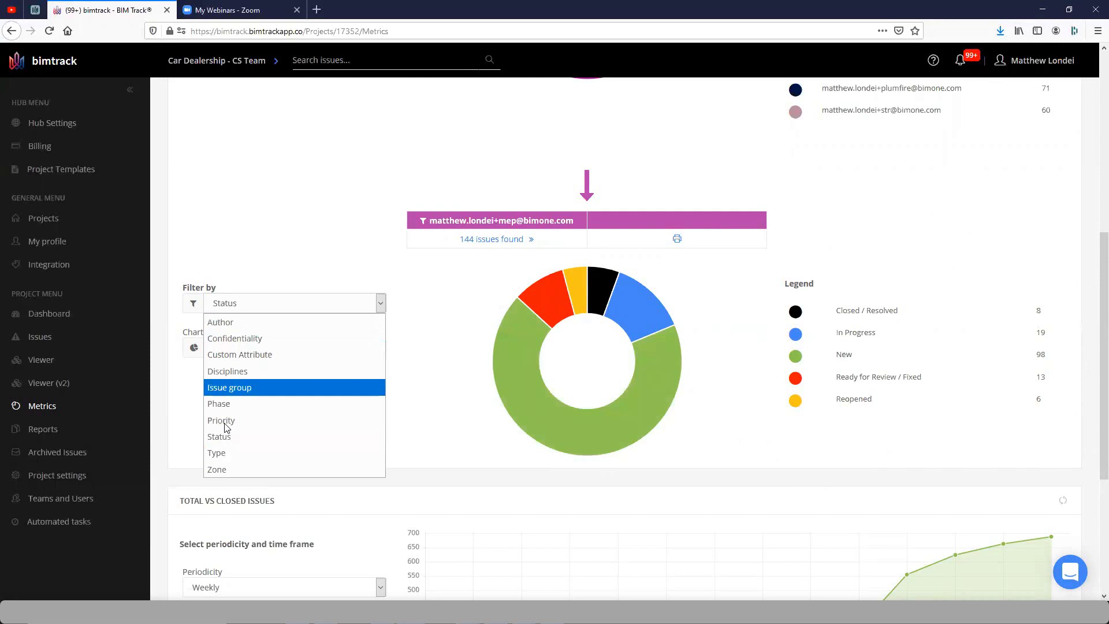
{"action": "left_click", "coordinate": [211, 469]}
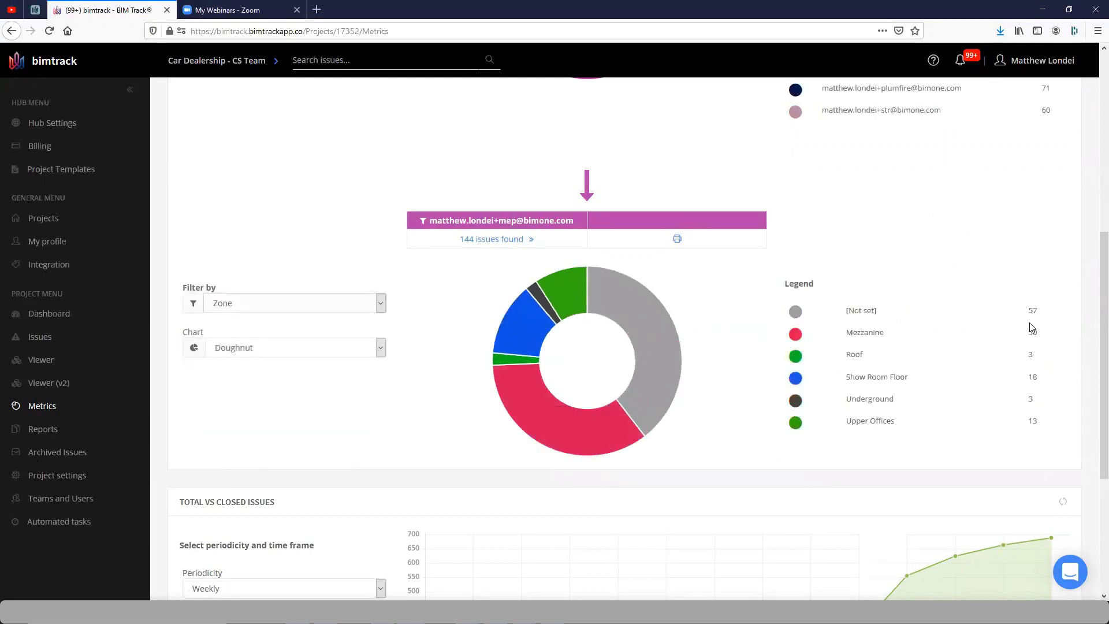
{"action": "mouse_move", "coordinate": [634, 310]}
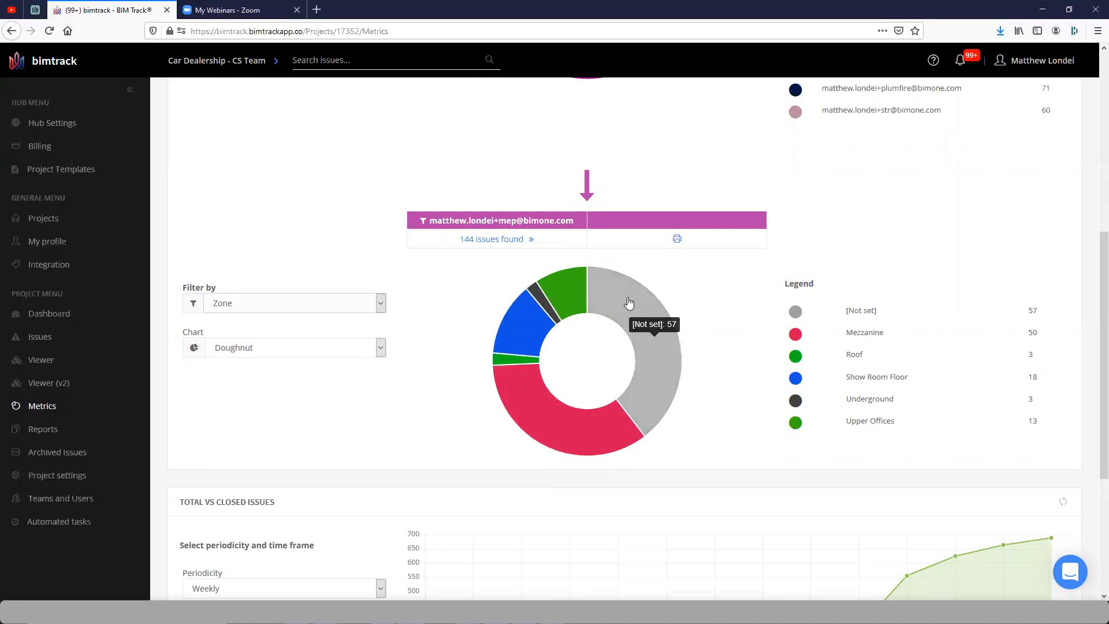
Chart all project issues by Status, drill into the In Progress segment, and break it down by Priority
{"action": "scroll", "coordinate": [631, 303], "scroll_direction": "up", "scroll_amount": 7}
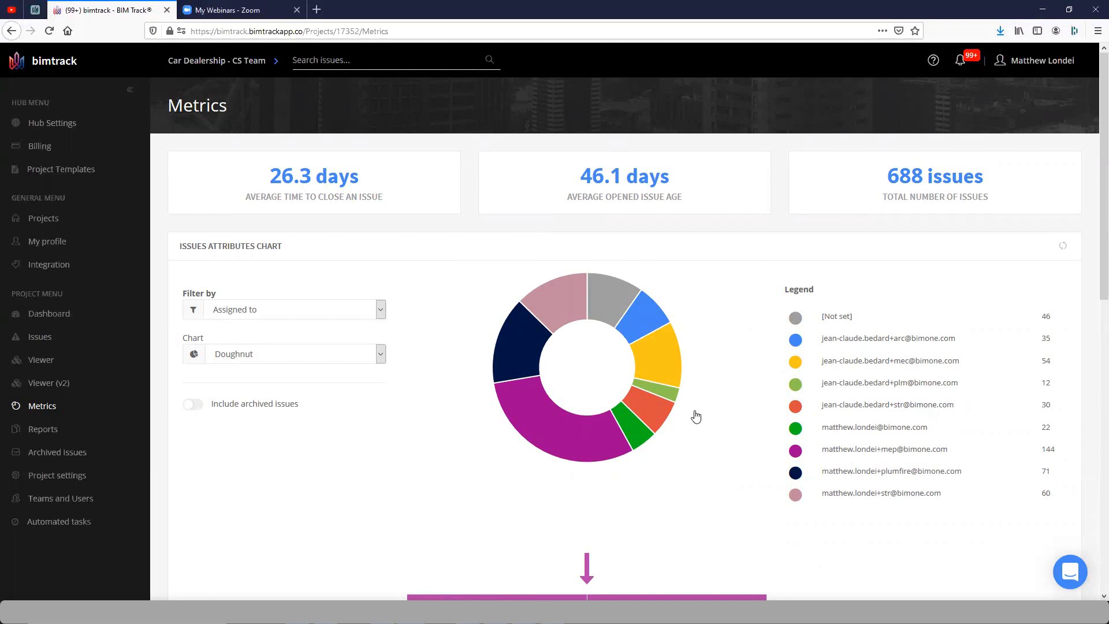
{"action": "left_click", "coordinate": [272, 315]}
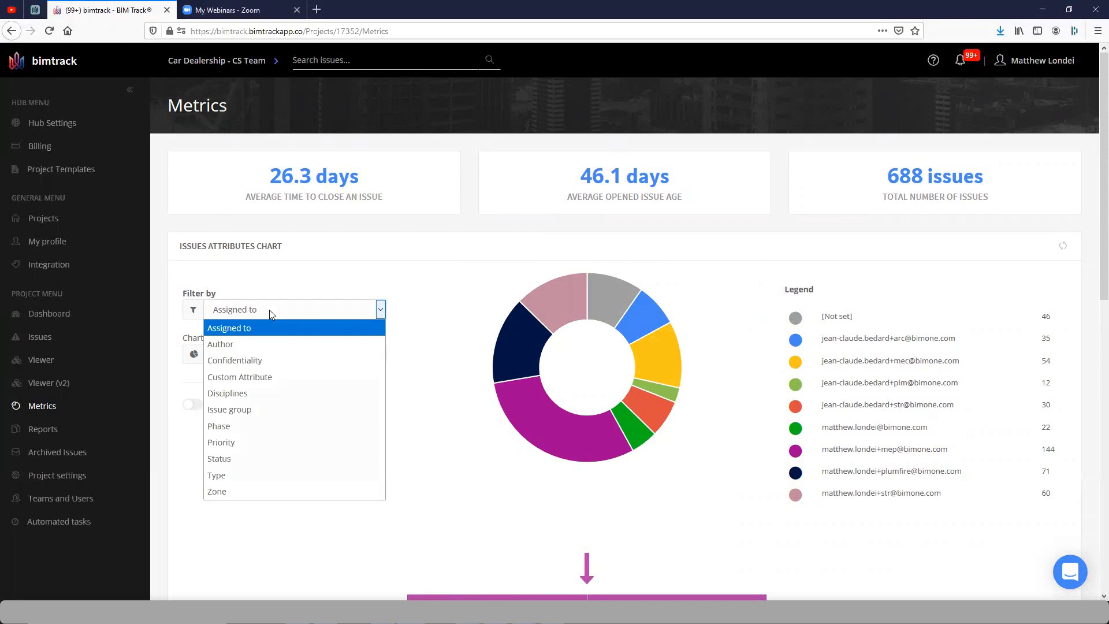
{"action": "left_click", "coordinate": [244, 458]}
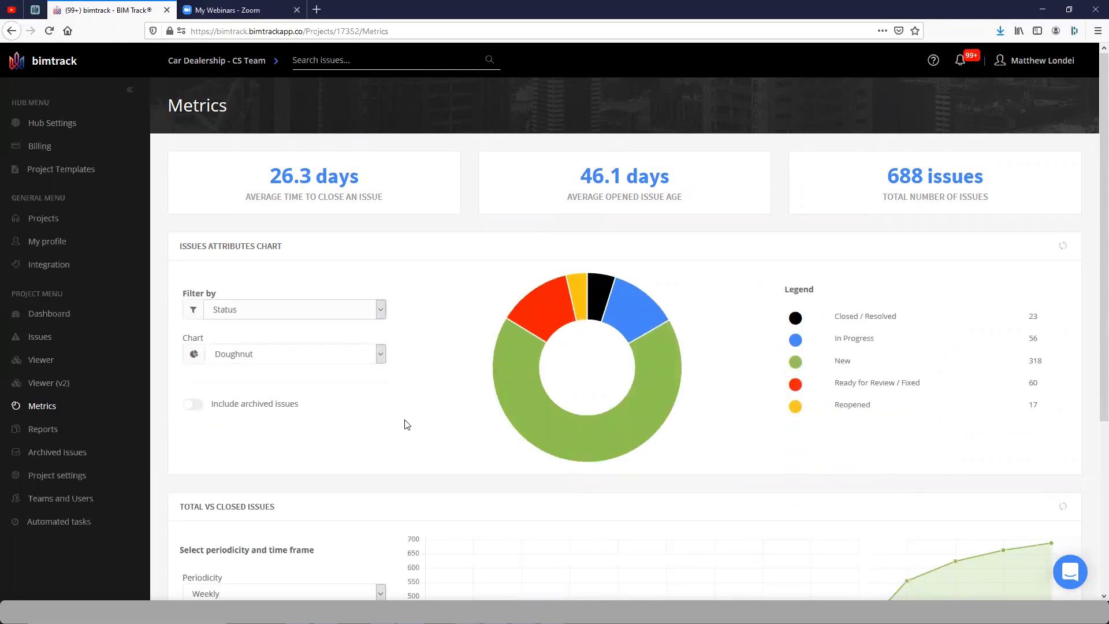
{"action": "left_click", "coordinate": [628, 311]}
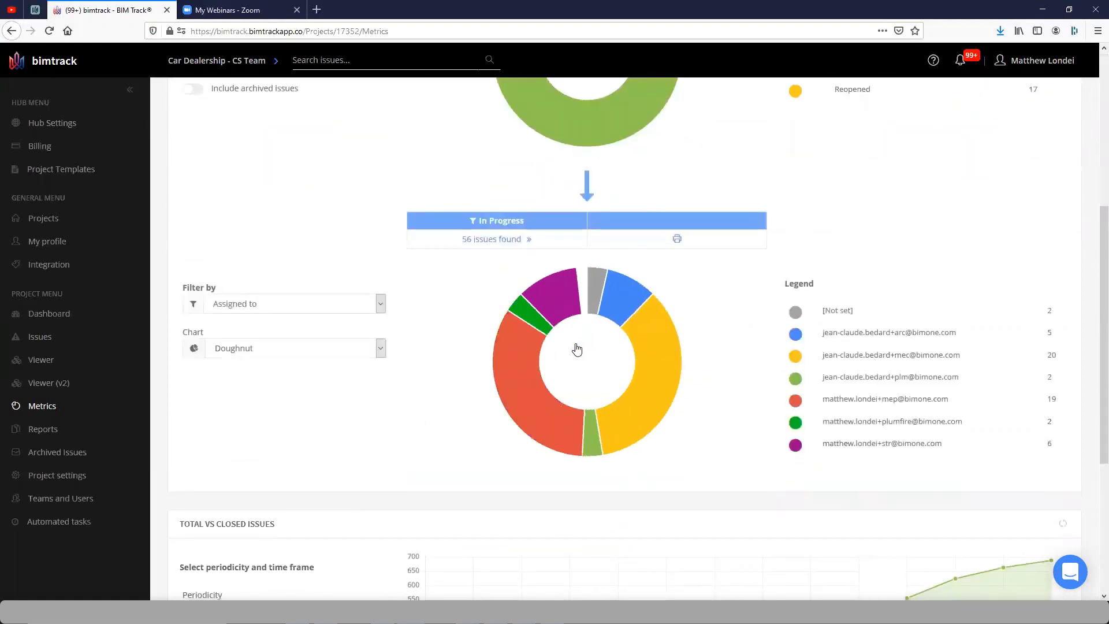
{"action": "left_click", "coordinate": [333, 307]}
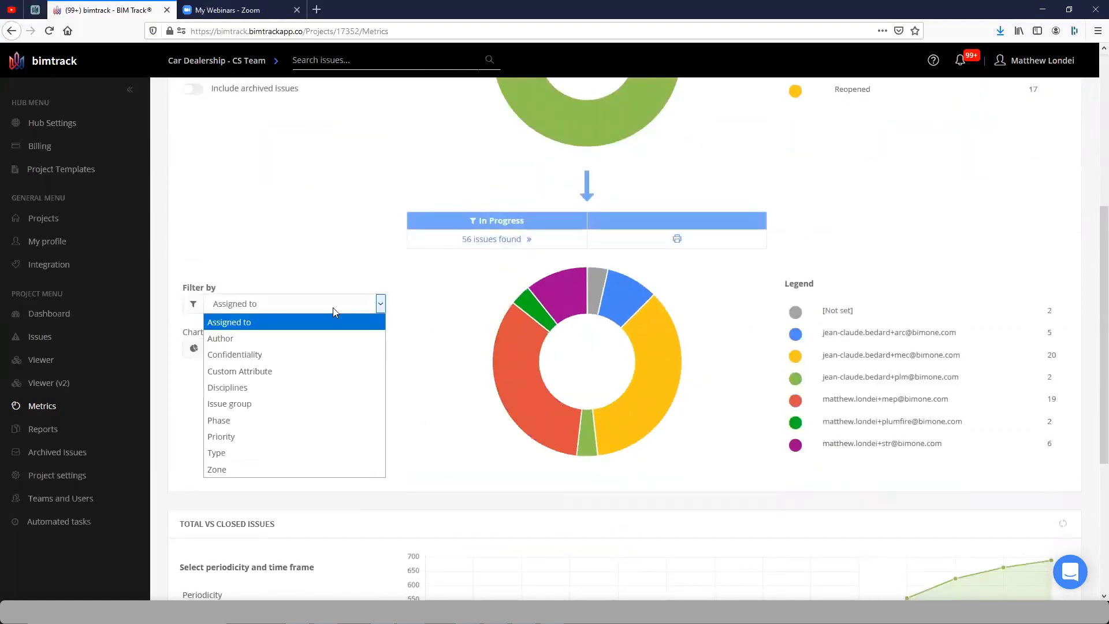
{"action": "left_click", "coordinate": [264, 437]}
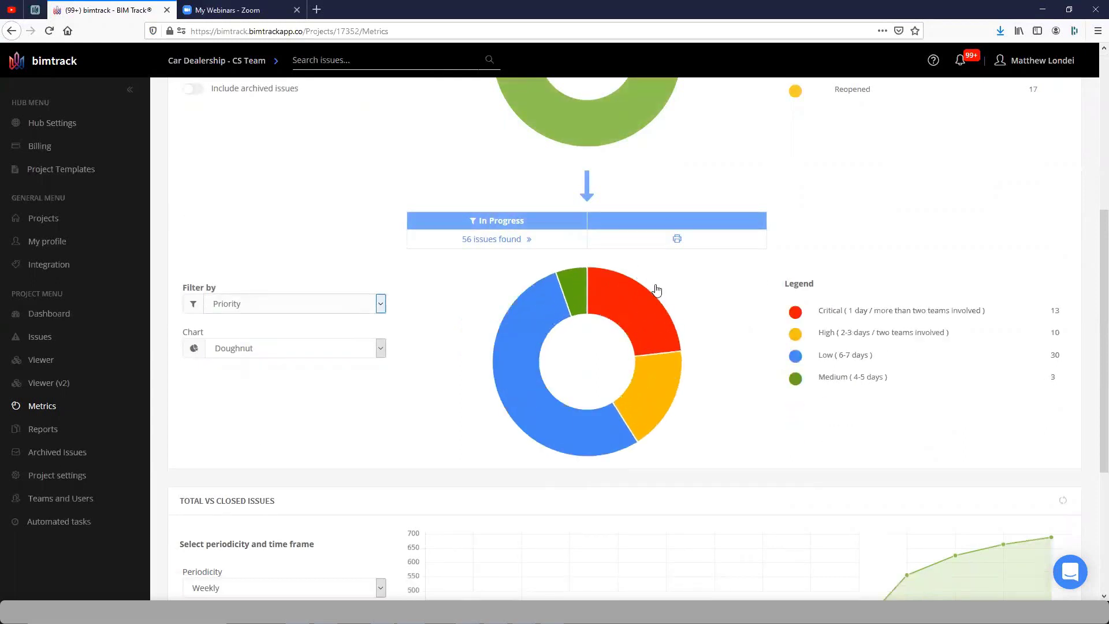
Drill into the Critical segment of the In Progress issues and review its breakdown options and the chained charts
{"action": "left_click", "coordinate": [648, 309]}
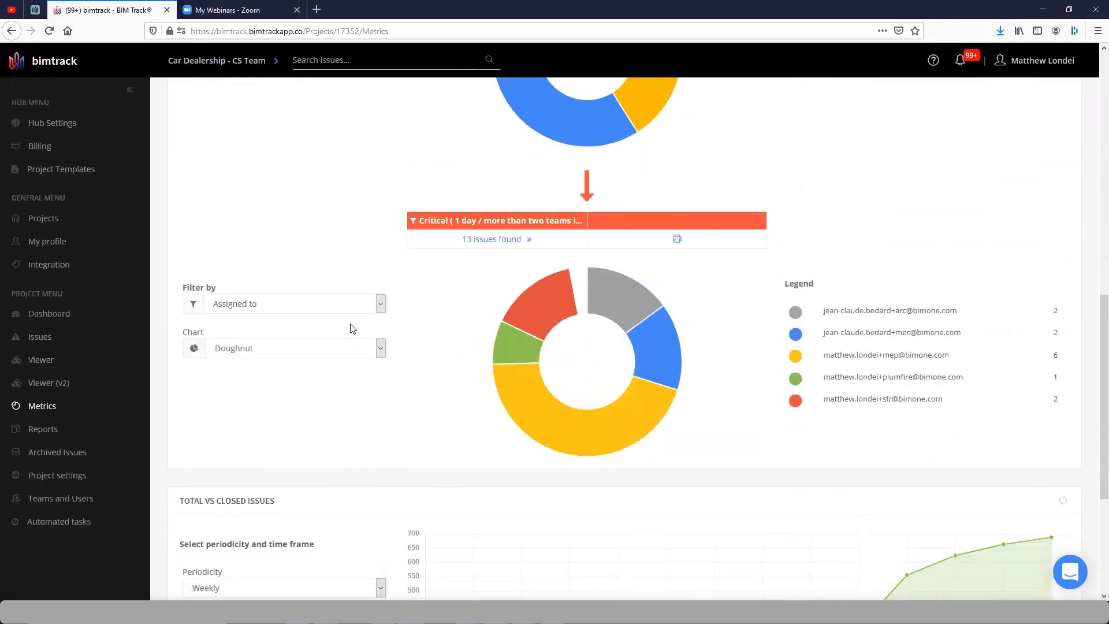
{"action": "left_click", "coordinate": [355, 302]}
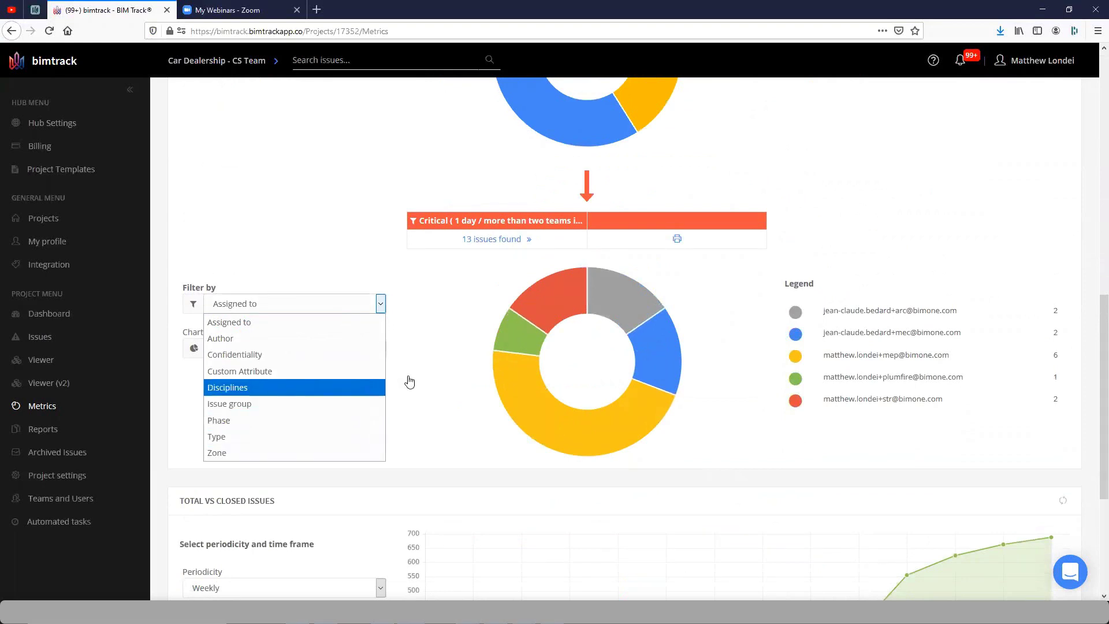
{"action": "scroll", "coordinate": [418, 390], "scroll_direction": "up", "scroll_amount": 1}
{"action": "scroll", "coordinate": [419, 393], "scroll_direction": "up", "scroll_amount": 10}
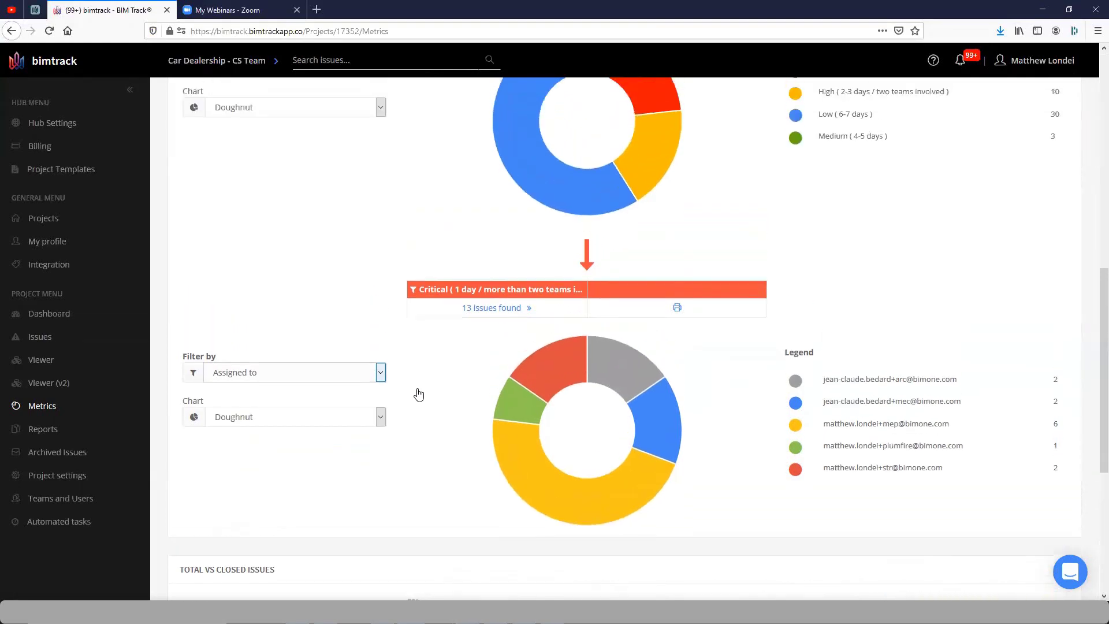
{"action": "scroll", "coordinate": [633, 408], "scroll_direction": "down", "scroll_amount": 12}
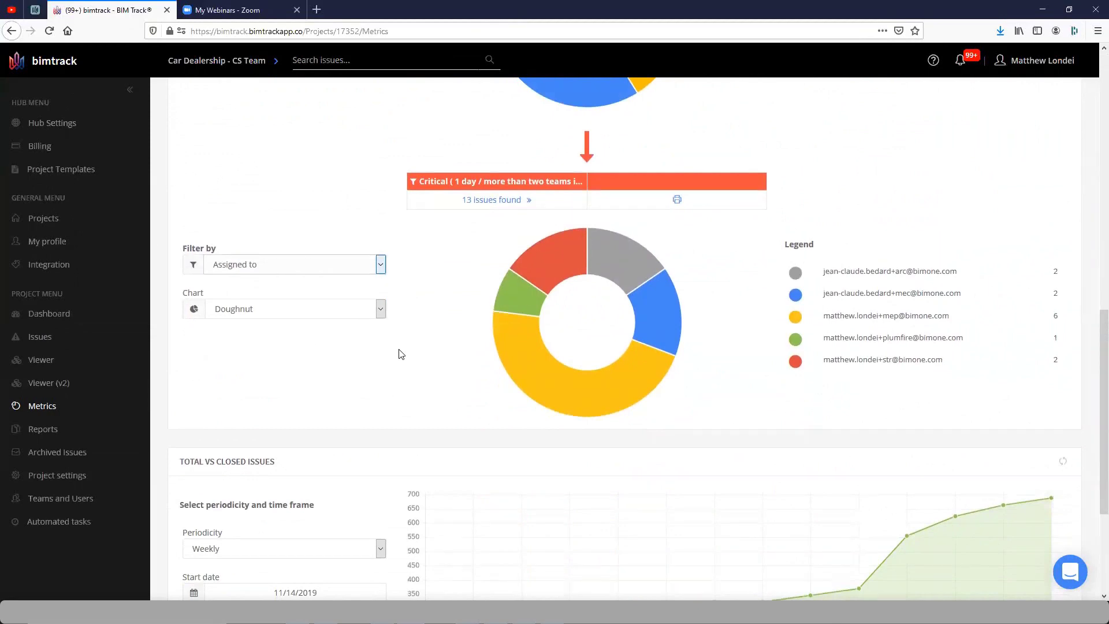
{"action": "scroll", "coordinate": [402, 353], "scroll_direction": "up", "scroll_amount": 14}
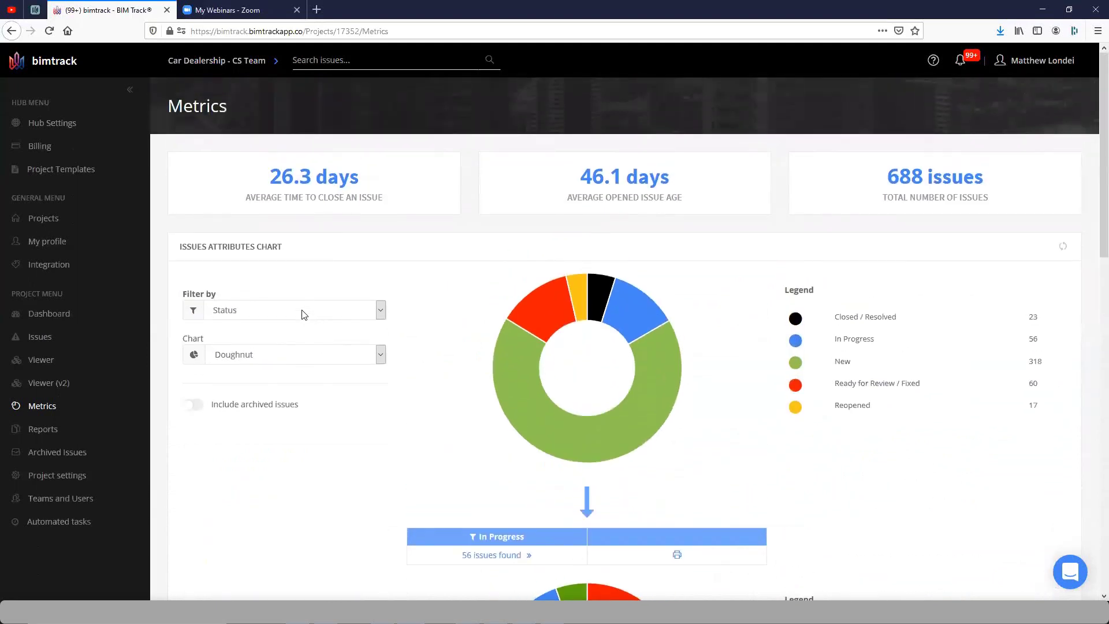
Return the main issues attributes chart to Assigned to and drill into the MEP assignee's segment
{"action": "left_click", "coordinate": [302, 312]}
{"action": "left_click", "coordinate": [269, 337]}
{"action": "left_click", "coordinate": [270, 312]}
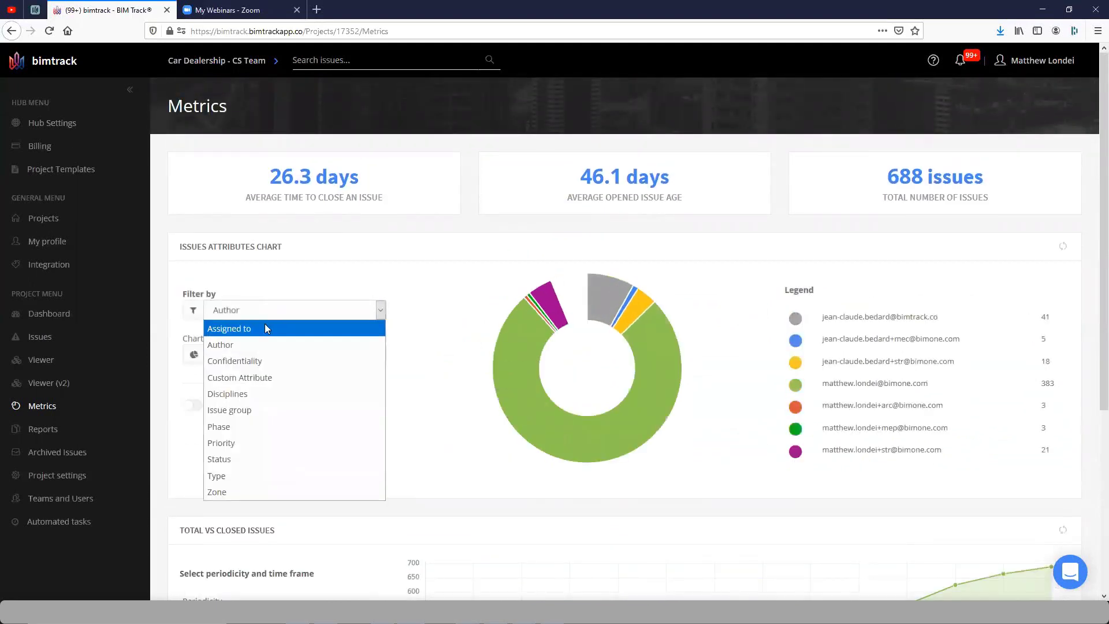
{"action": "left_click", "coordinate": [265, 324]}
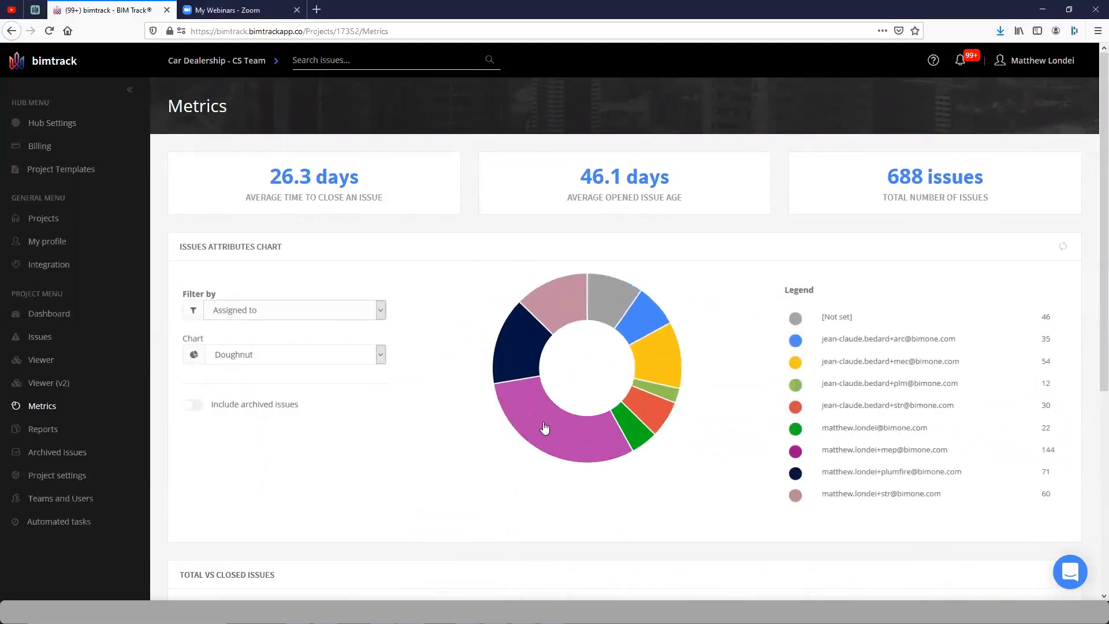
{"action": "left_click", "coordinate": [544, 427]}
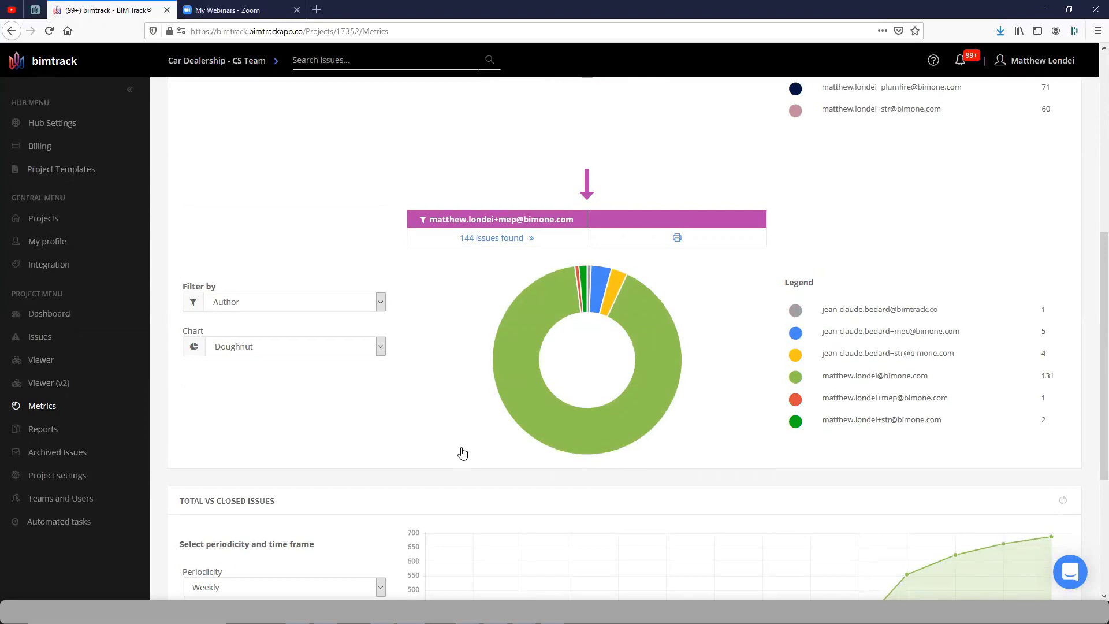
Set the periodicity of the Total vs closed issues chart to Daily
{"action": "scroll", "coordinate": [456, 450], "scroll_direction": "down", "scroll_amount": 4}
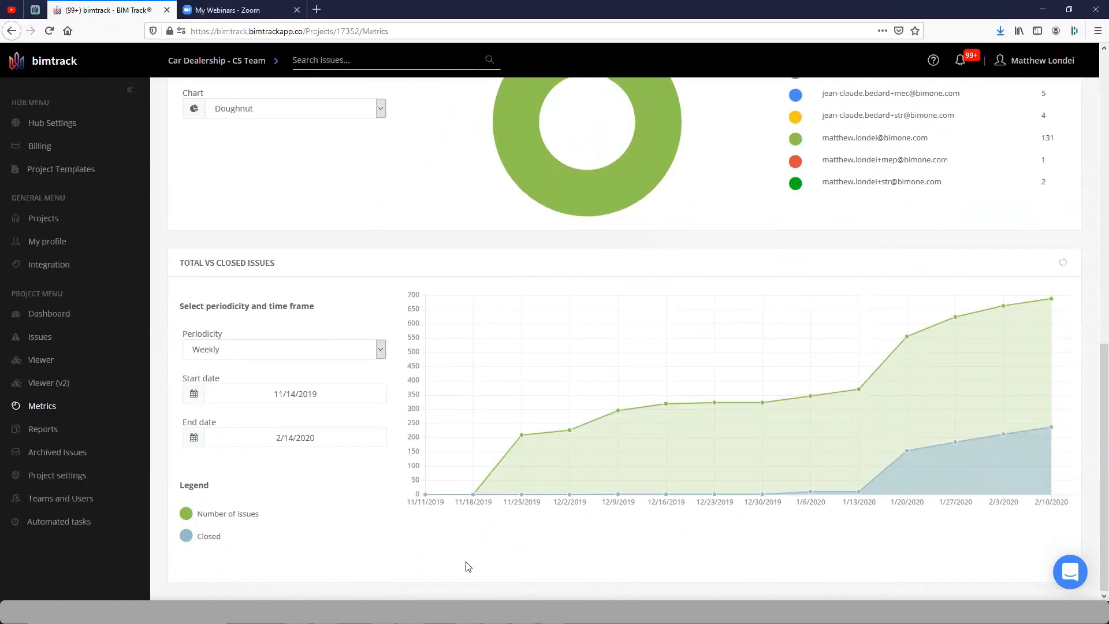
{"action": "left_click", "coordinate": [348, 359]}
{"action": "left_click", "coordinate": [278, 370]}
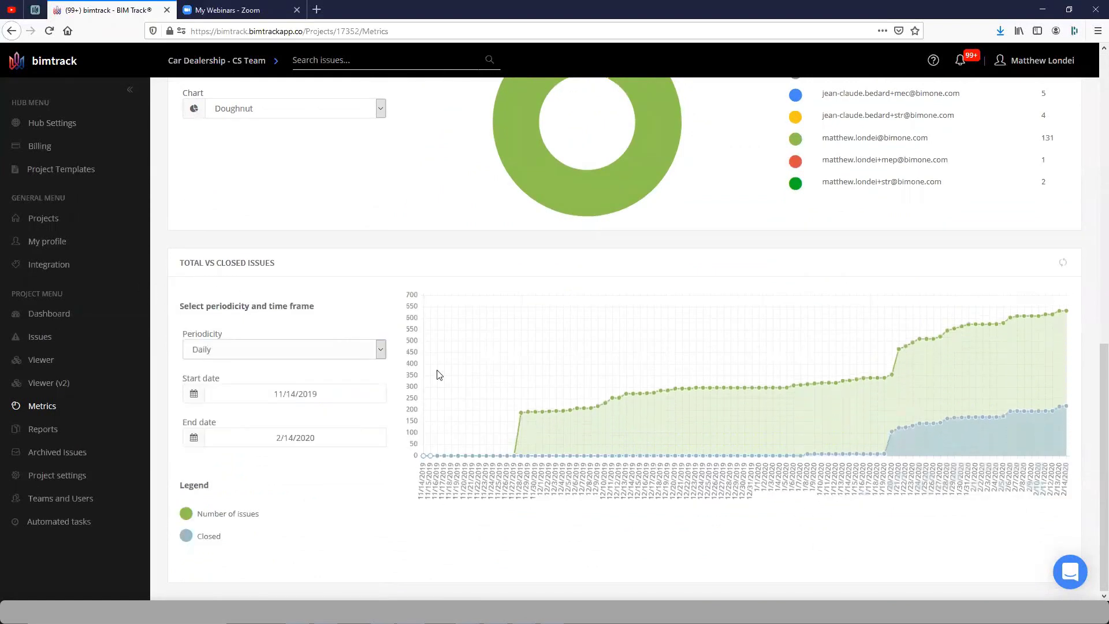
{"action": "mouse_move", "coordinate": [535, 411]}
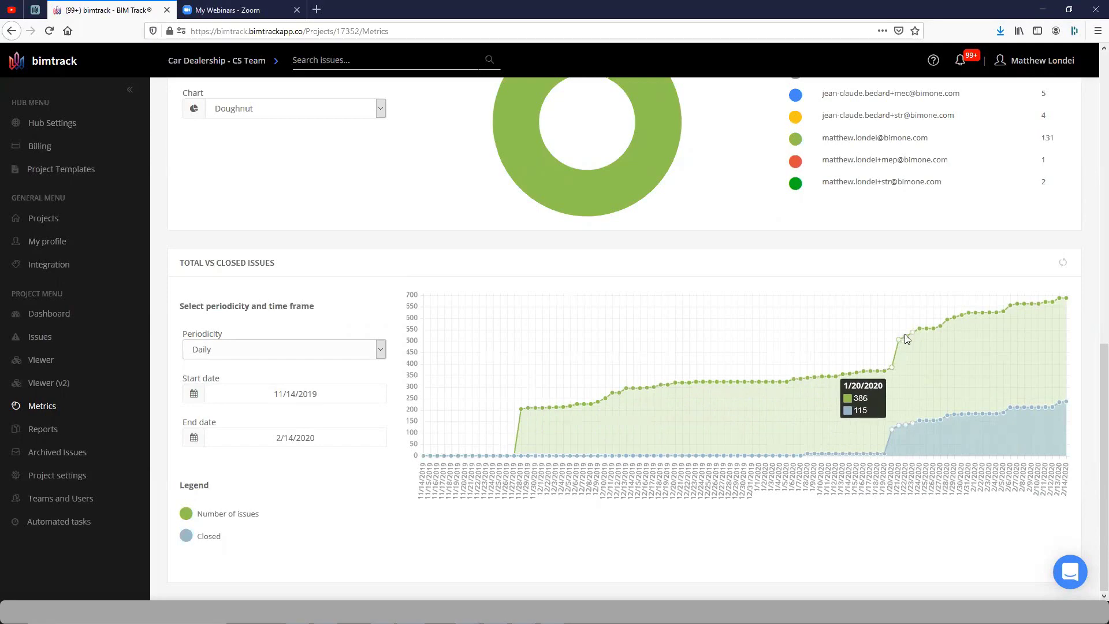
Set the Total vs closed issues chart's start date to 1/3/2020 and inspect its daily data points
{"action": "left_click", "coordinate": [337, 397]}
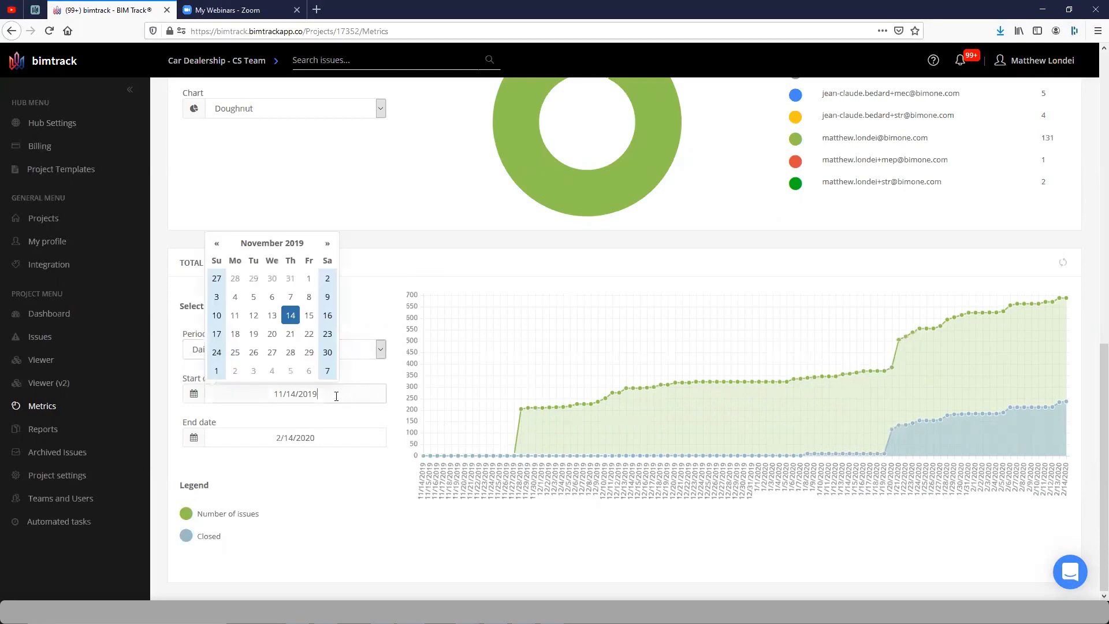
{"action": "left_click", "coordinate": [328, 243]}
{"action": "left_click", "coordinate": [327, 244]}
{"action": "left_click", "coordinate": [308, 280]}
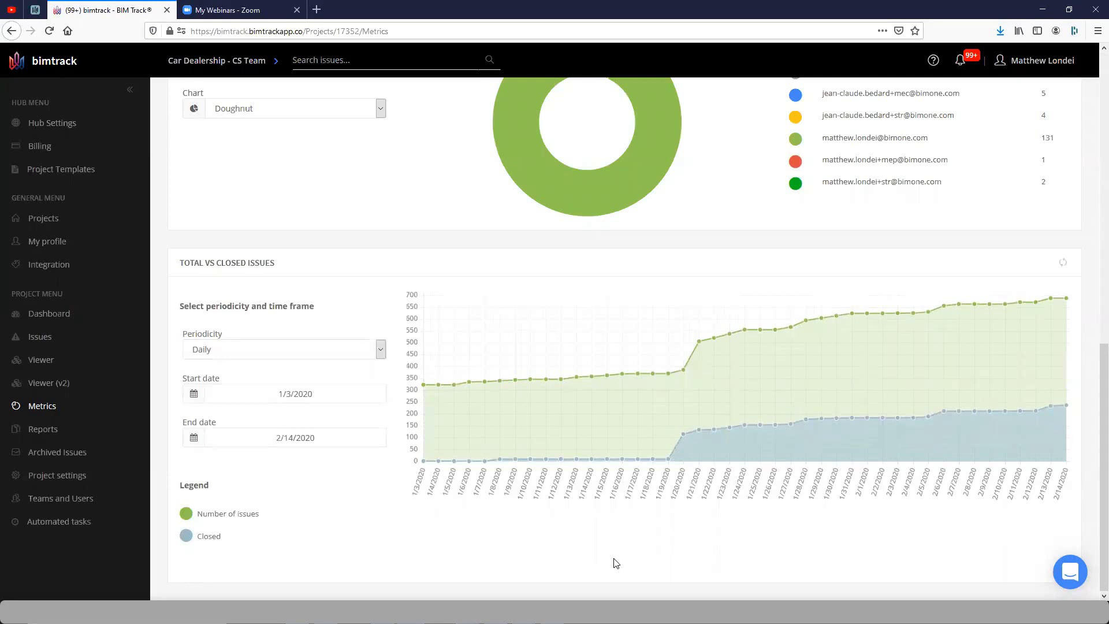
{"action": "mouse_move", "coordinate": [679, 459]}
{"action": "mouse_move", "coordinate": [1068, 409]}
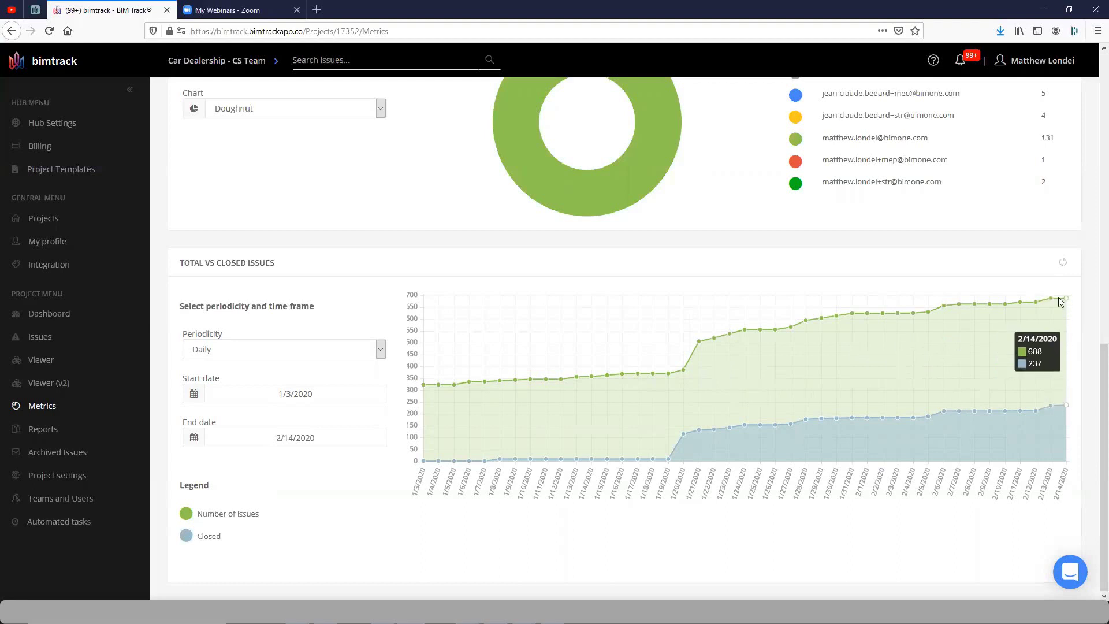
Open the project's report settings and filter the report to the In Progress, New and Reopened statuses
{"action": "scroll", "coordinate": [647, 555], "scroll_direction": "up", "scroll_amount": 2}
{"action": "scroll", "coordinate": [647, 555], "scroll_direction": "up", "scroll_amount": 7}
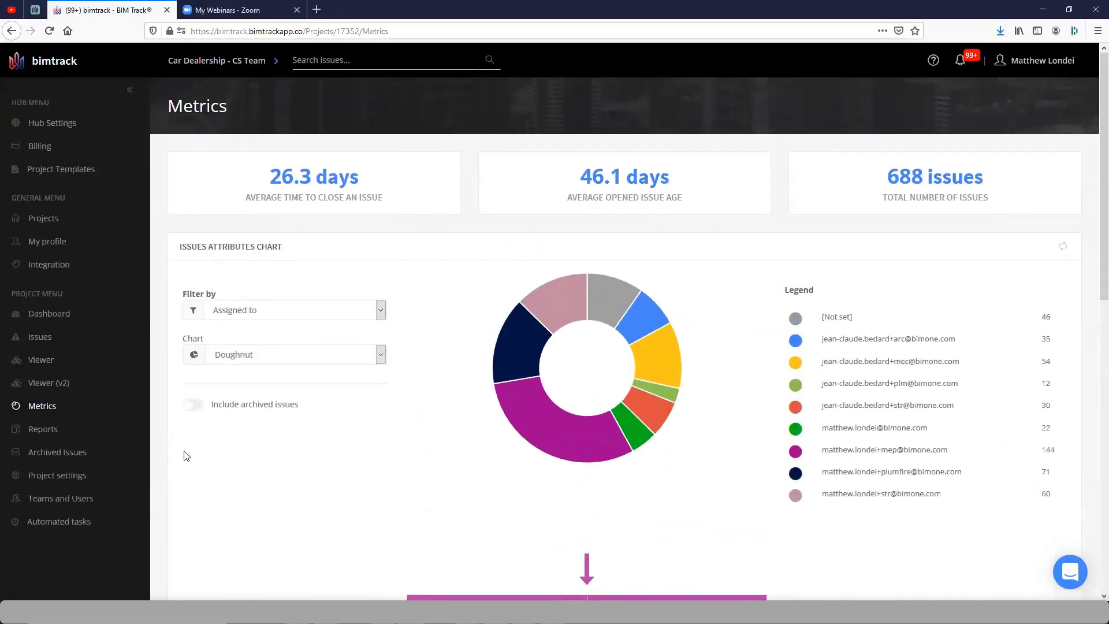
{"action": "left_click", "coordinate": [40, 431]}
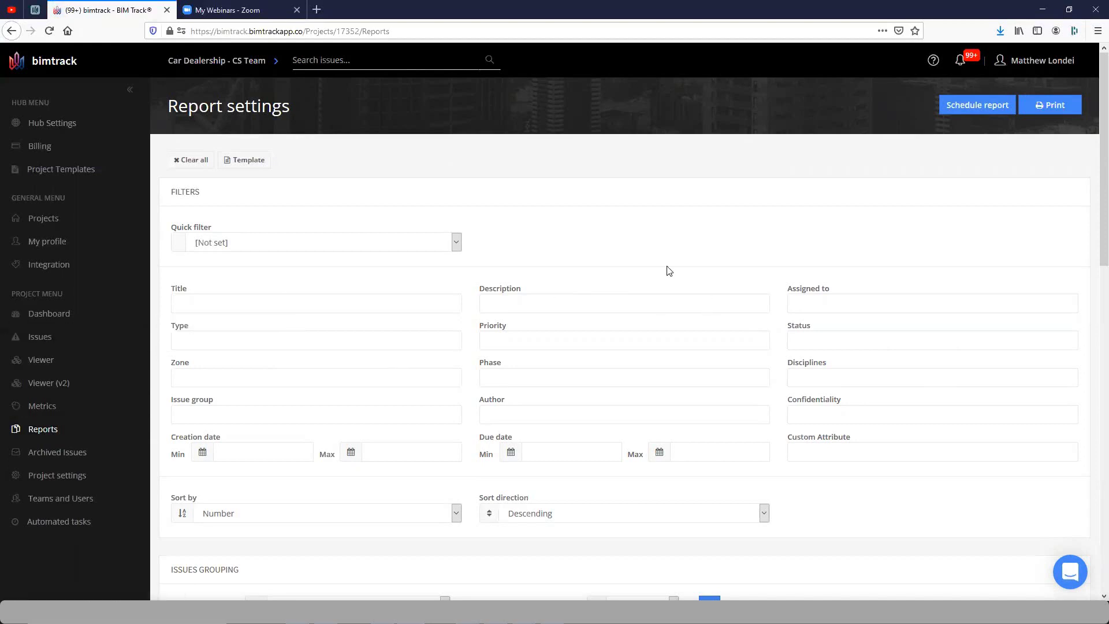
{"action": "left_click", "coordinate": [837, 343]}
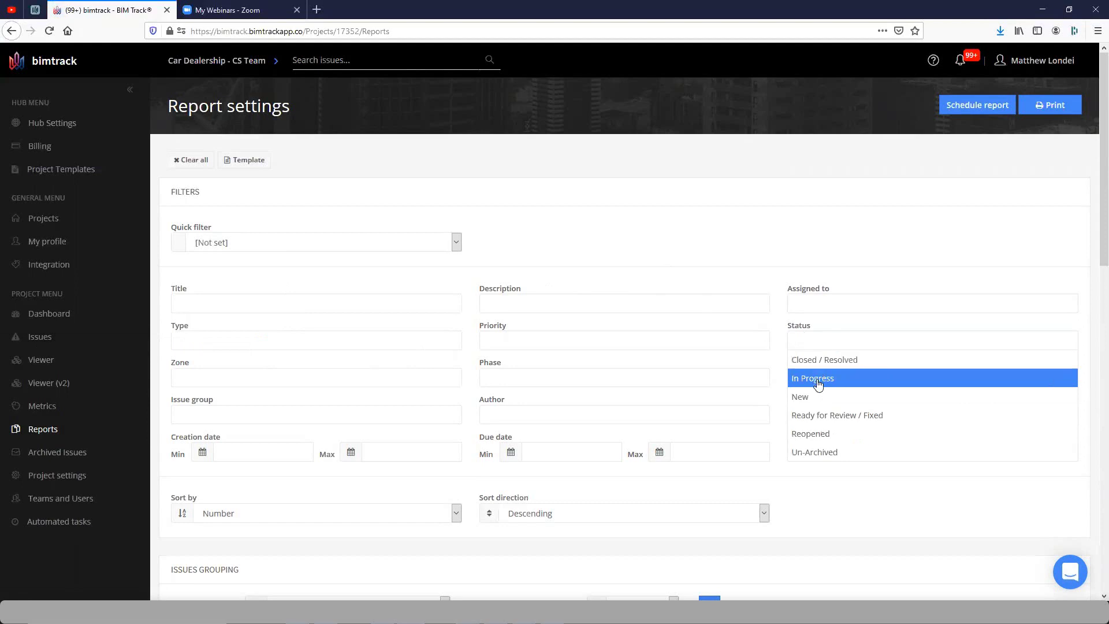
{"action": "left_click", "coordinate": [824, 396]}
{"action": "left_click", "coordinate": [883, 346]}
{"action": "left_click", "coordinate": [832, 378]}
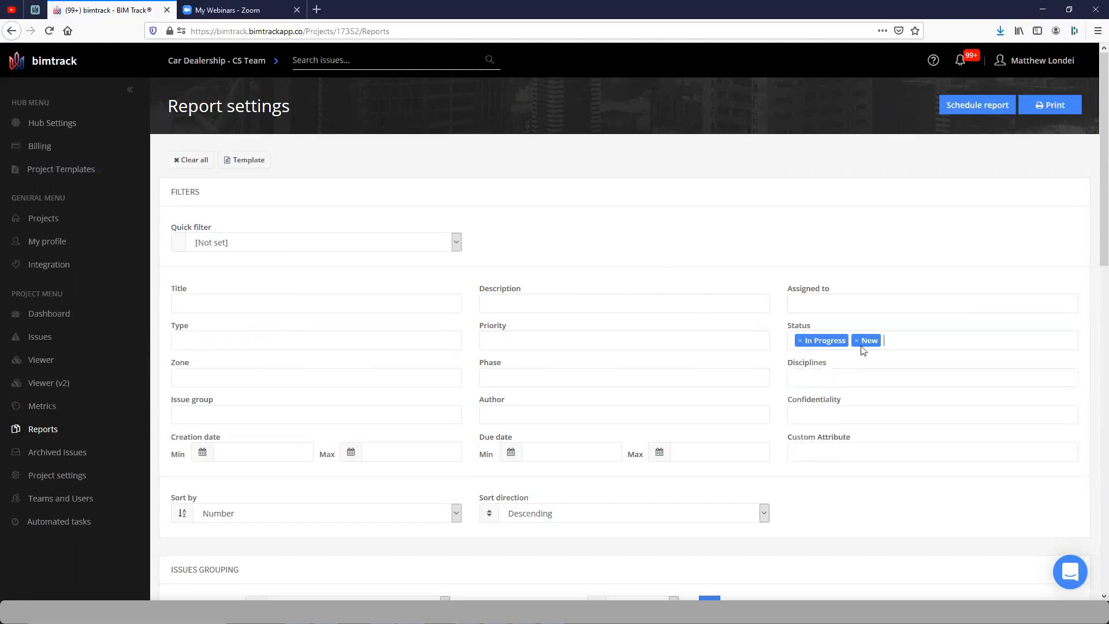
{"action": "left_click", "coordinate": [864, 342]}
{"action": "left_click", "coordinate": [859, 440]}
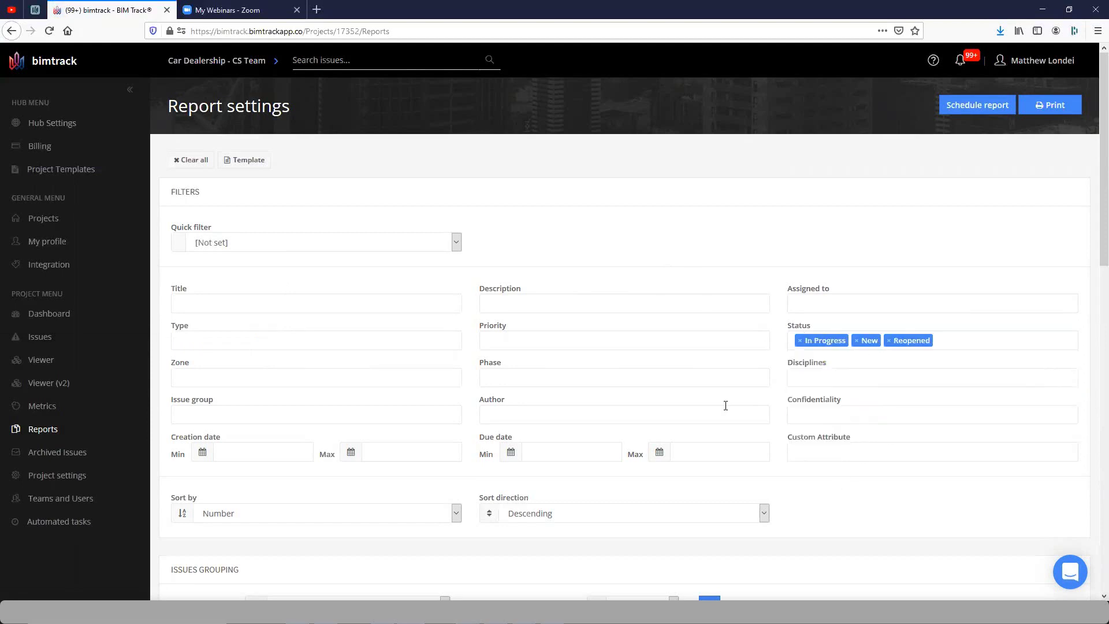
Load the shared report template 1. Coordination Meeting Report - Active Issues and add Medium ( 4-5 days ) to its priority filter
{"action": "left_click", "coordinate": [484, 340]}
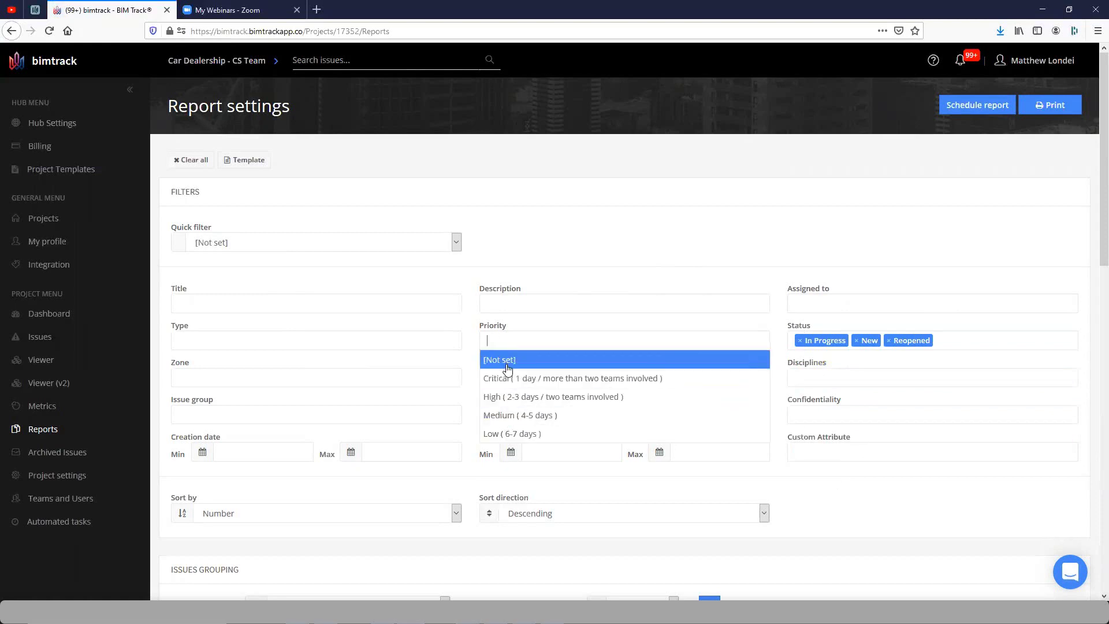
{"action": "left_click", "coordinate": [617, 262]}
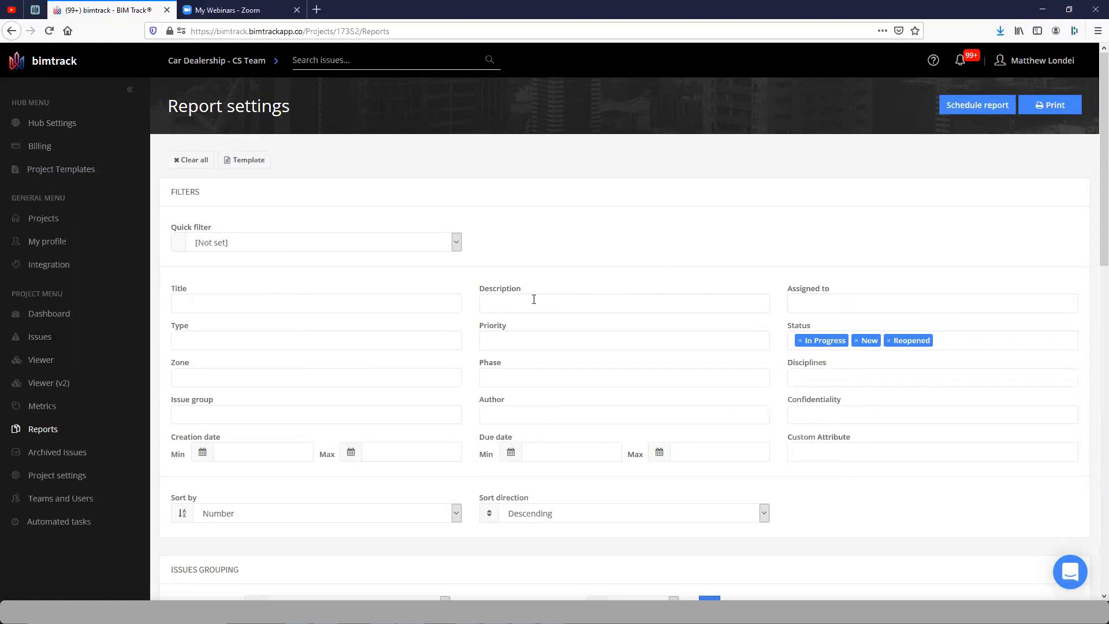
{"action": "left_click", "coordinate": [257, 170]}
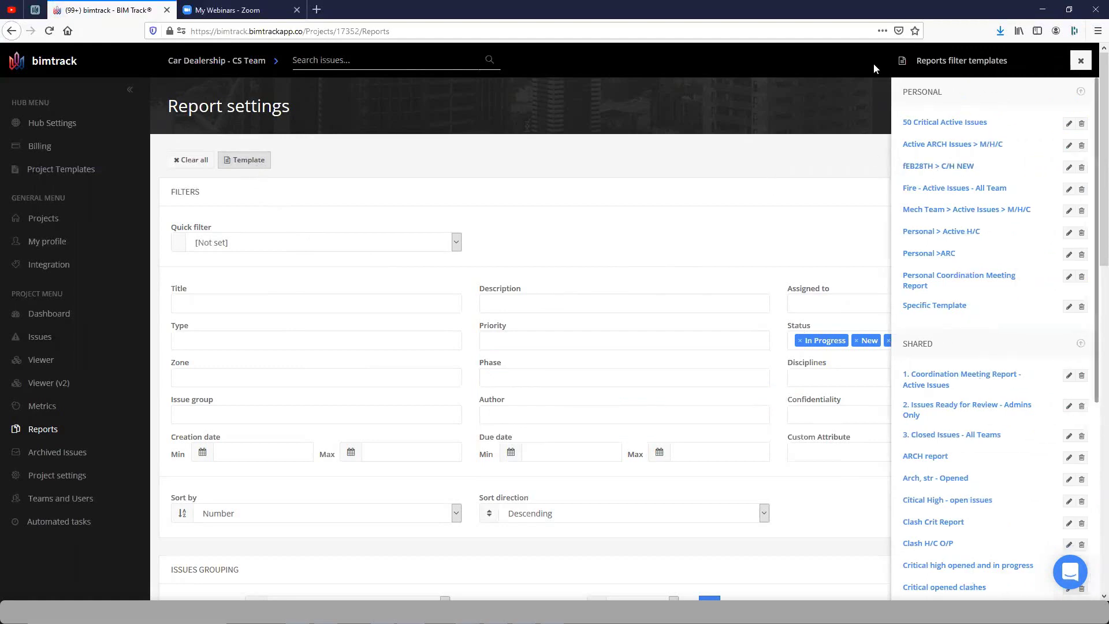
{"action": "scroll", "coordinate": [902, 250], "scroll_direction": "down", "scroll_amount": 5}
{"action": "scroll", "coordinate": [903, 251], "scroll_direction": "up", "scroll_amount": 2}
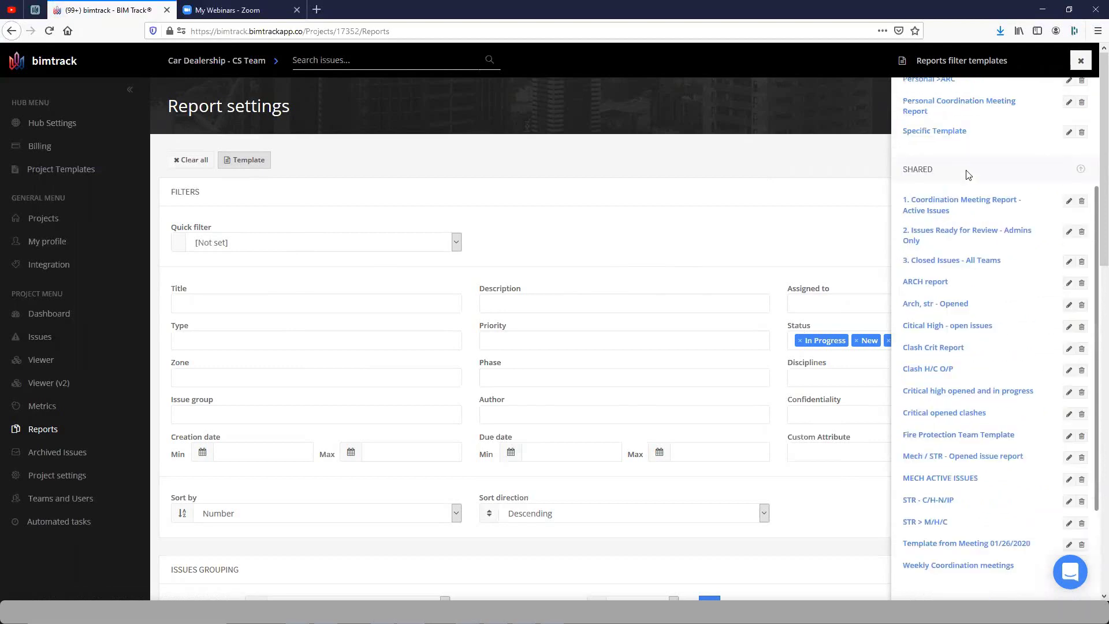
{"action": "left_click", "coordinate": [932, 204]}
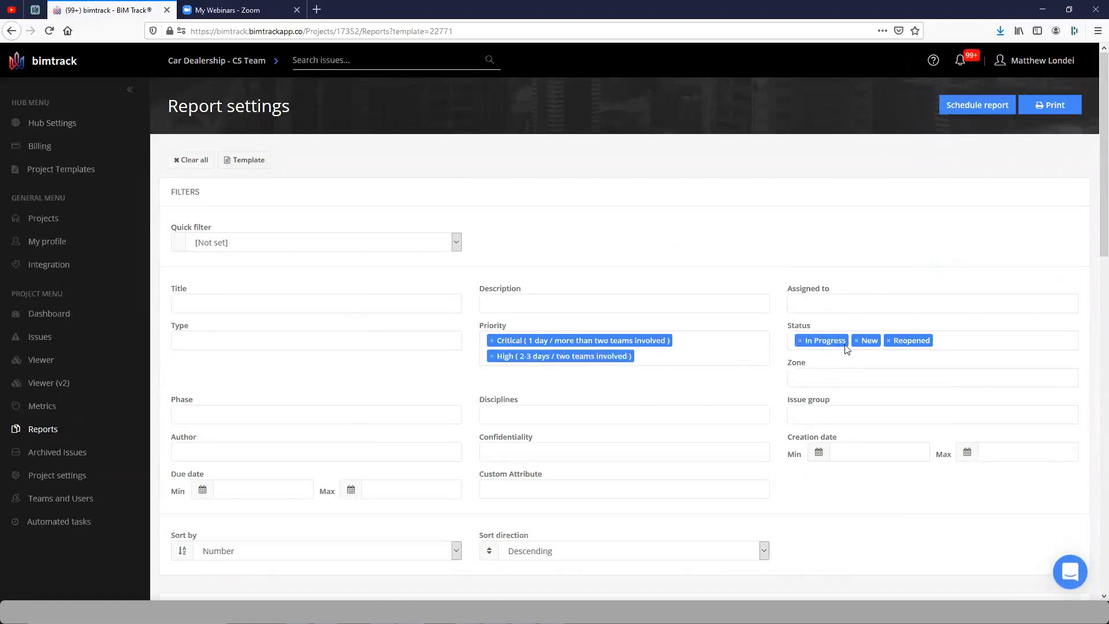
{"action": "left_click", "coordinate": [716, 360]}
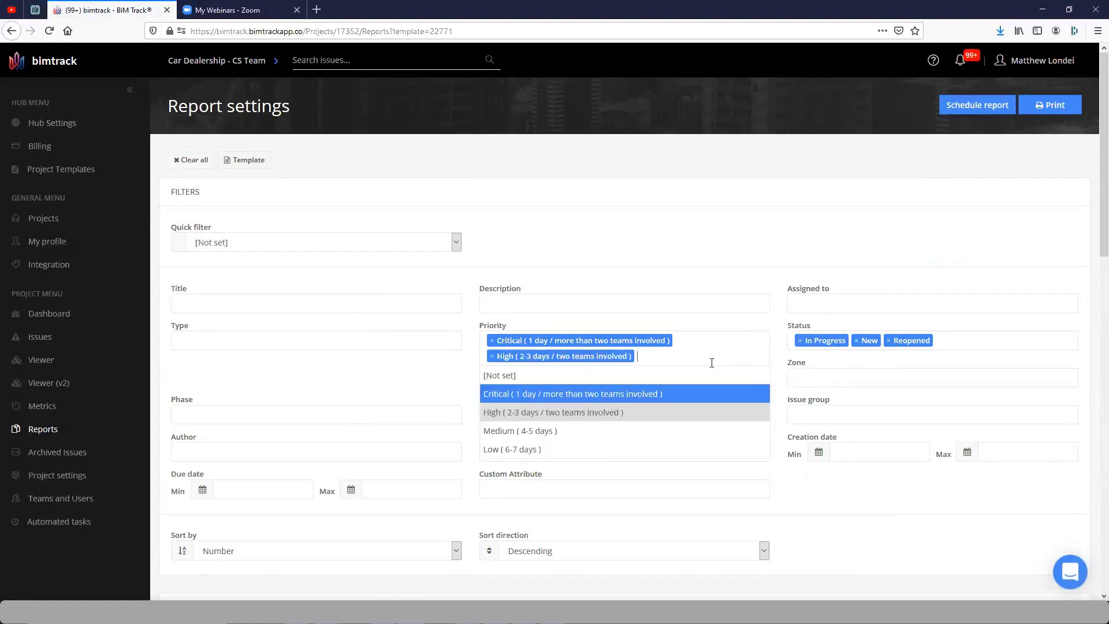
{"action": "left_click", "coordinate": [564, 435]}
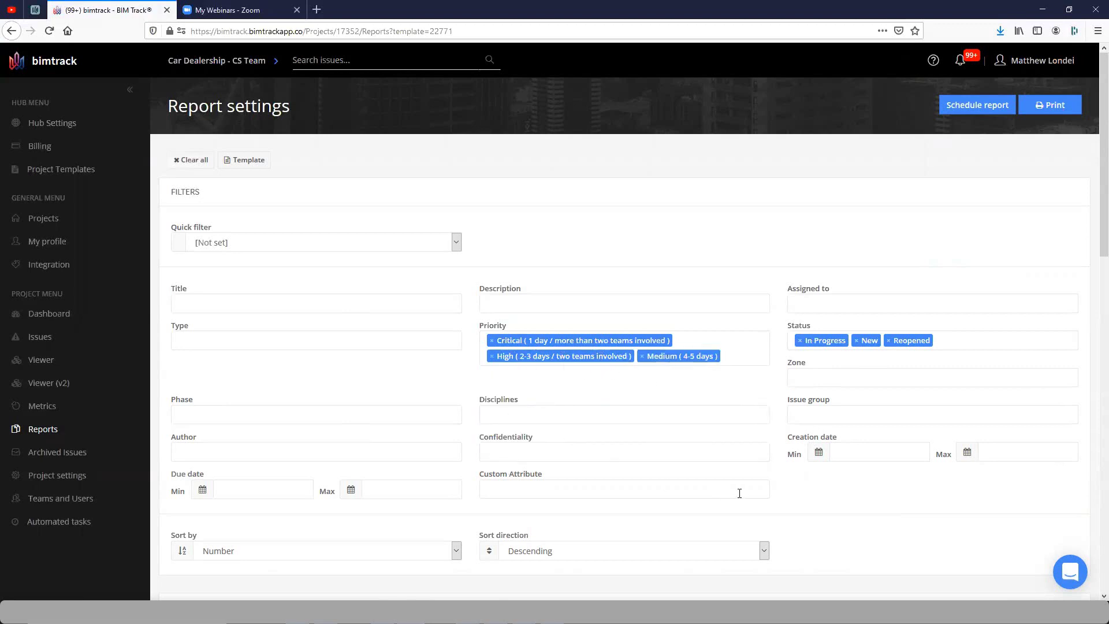
Set the group by direction to Ascending for both the Due date and Priority issue groupings
{"action": "scroll", "coordinate": [740, 493], "scroll_direction": "down", "scroll_amount": 1}
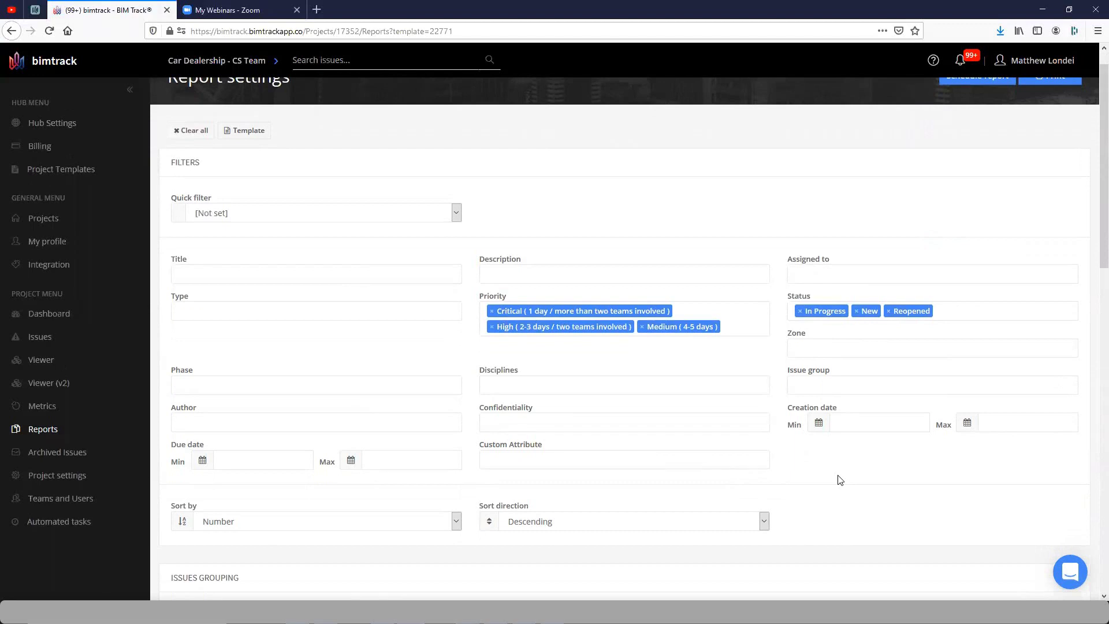
{"action": "scroll", "coordinate": [814, 481], "scroll_direction": "down", "scroll_amount": 3}
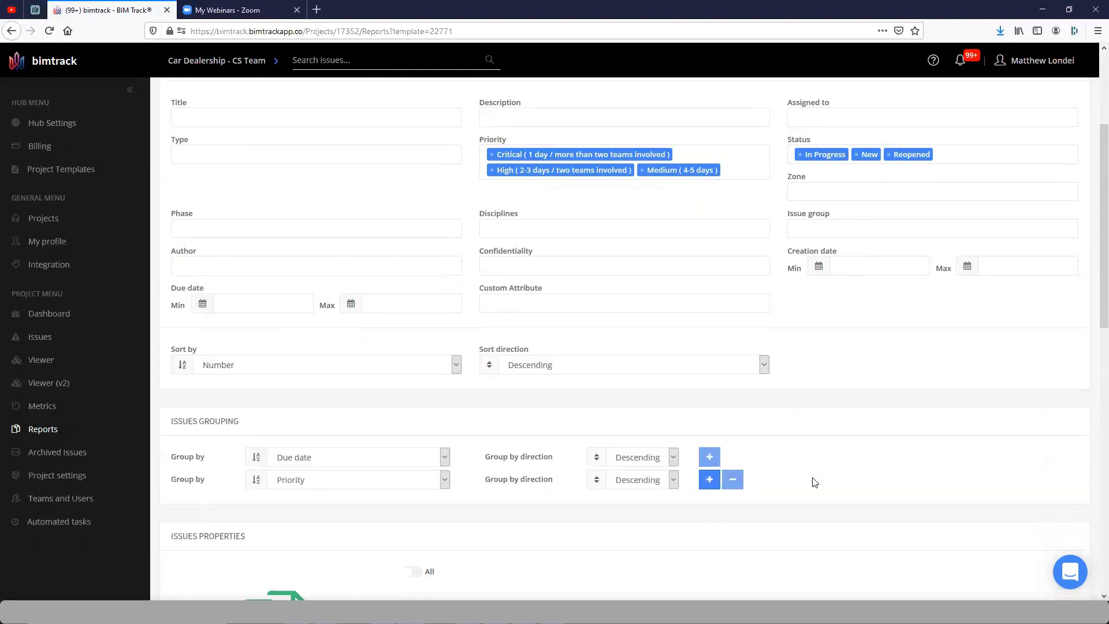
{"action": "scroll", "coordinate": [815, 482], "scroll_direction": "down", "scroll_amount": 1}
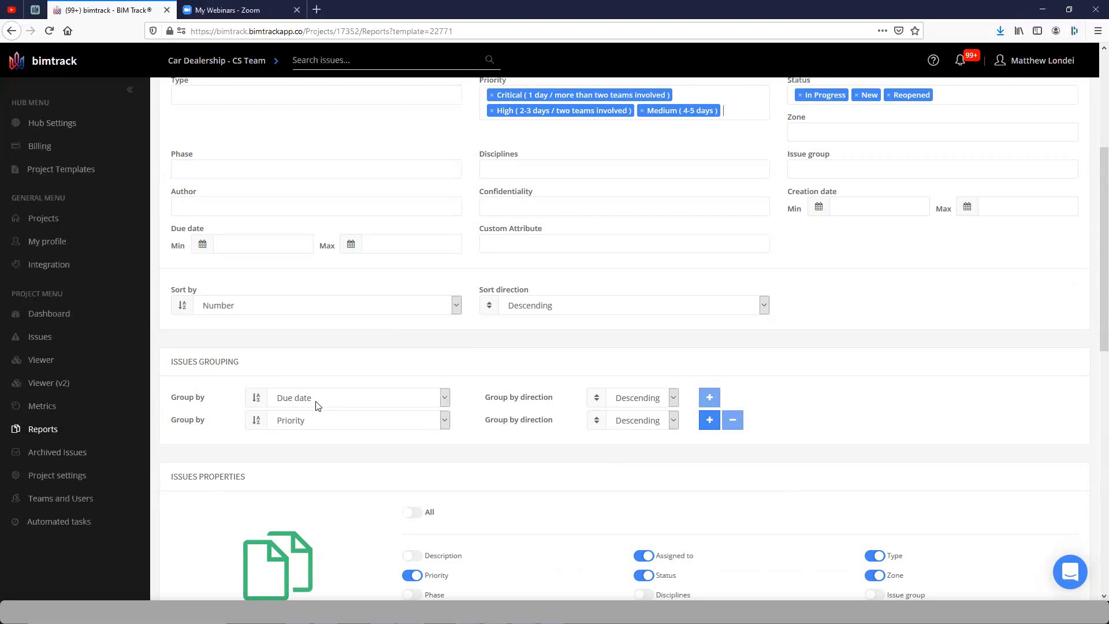
{"action": "left_click", "coordinate": [669, 397]}
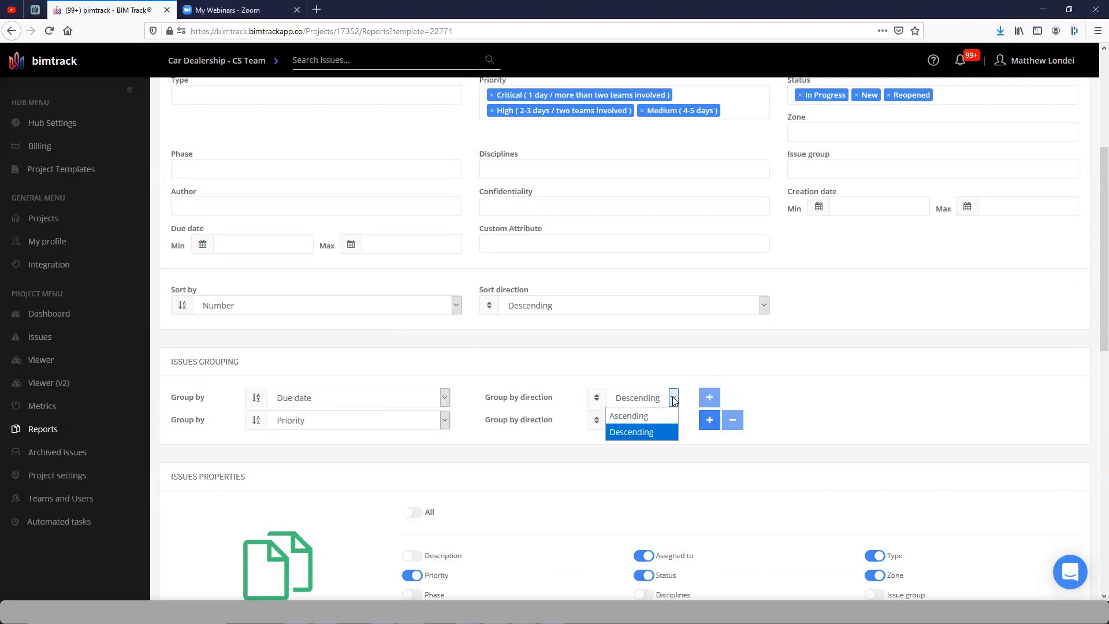
{"action": "left_click", "coordinate": [650, 416]}
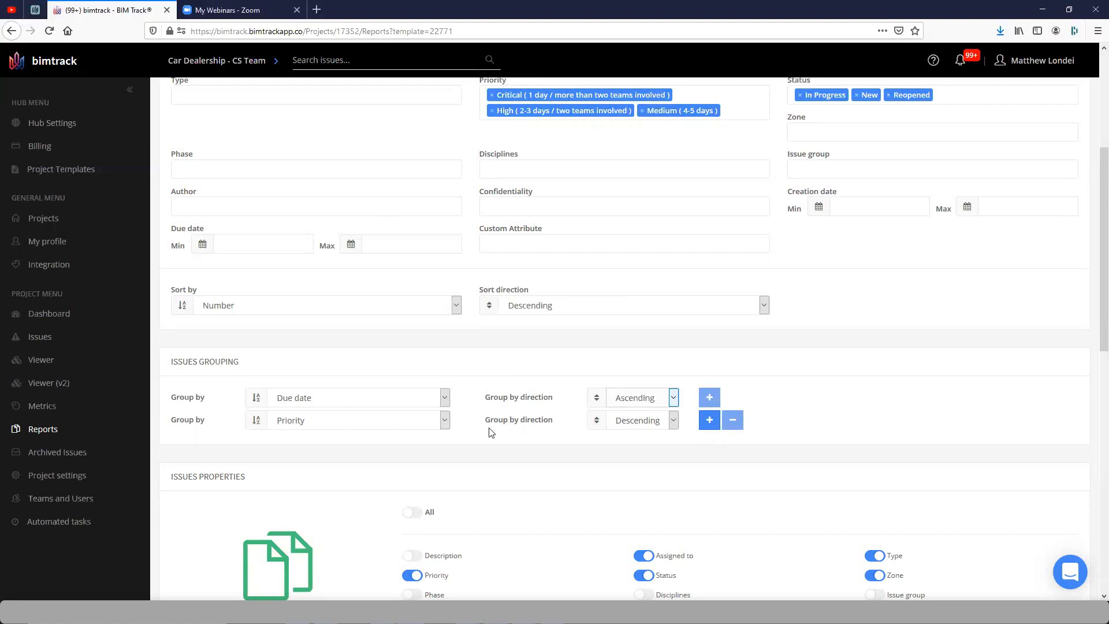
{"action": "left_click", "coordinate": [631, 421]}
{"action": "left_click", "coordinate": [633, 439]}
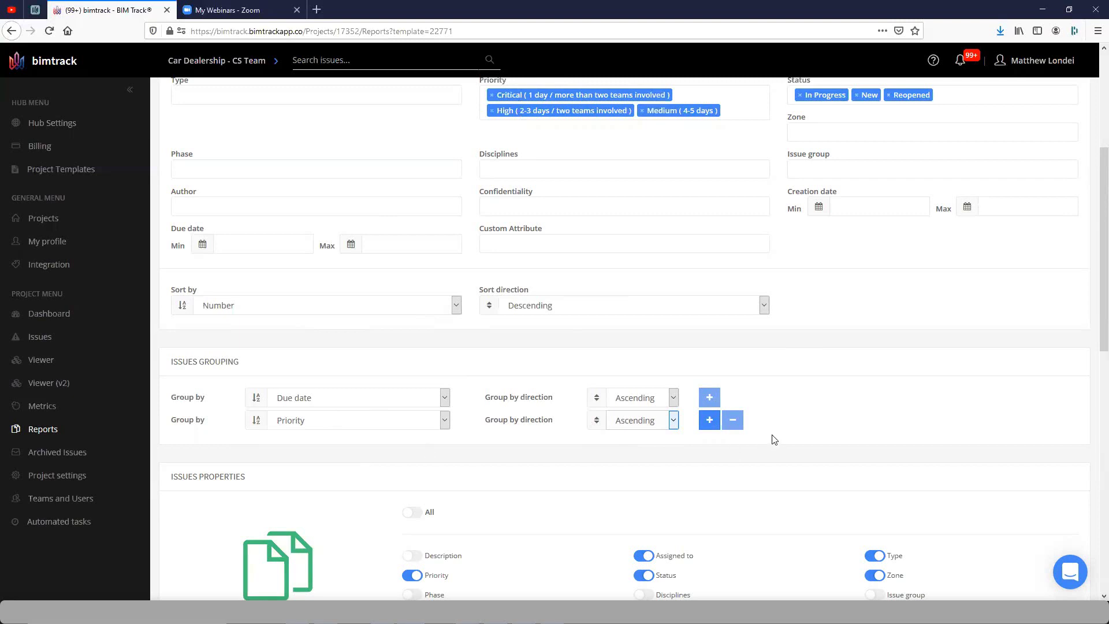
Review which issue properties, metrics and advanced options the report template includes
{"action": "scroll", "coordinate": [787, 439], "scroll_direction": "down", "scroll_amount": 3}
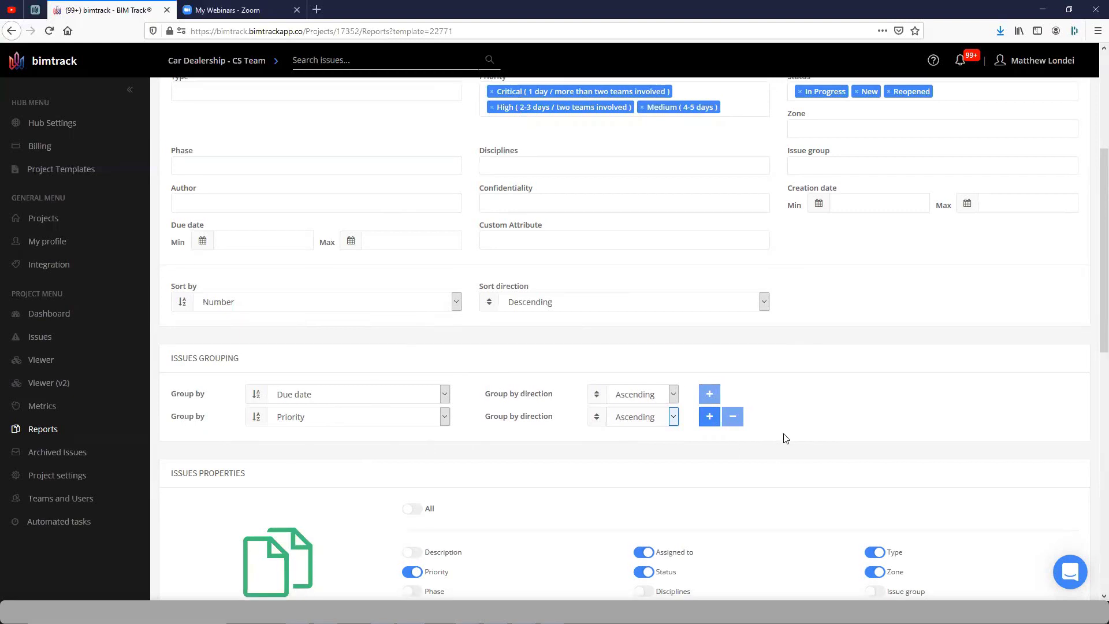
{"action": "scroll", "coordinate": [785, 442], "scroll_direction": "down", "scroll_amount": 5}
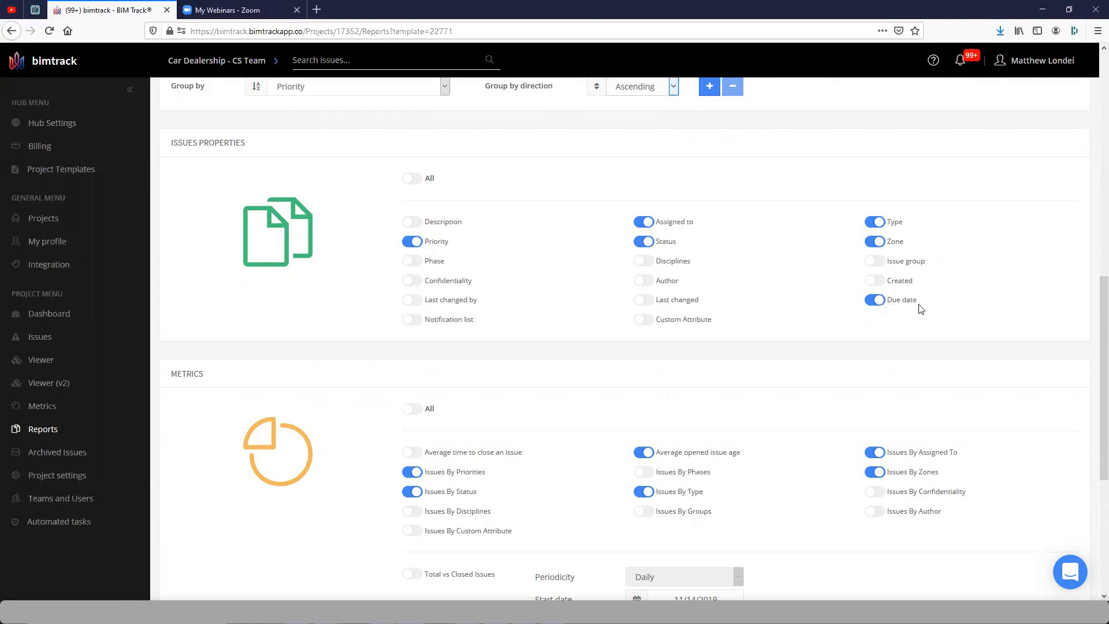
{"action": "scroll", "coordinate": [830, 333], "scroll_direction": "up", "scroll_amount": 1}
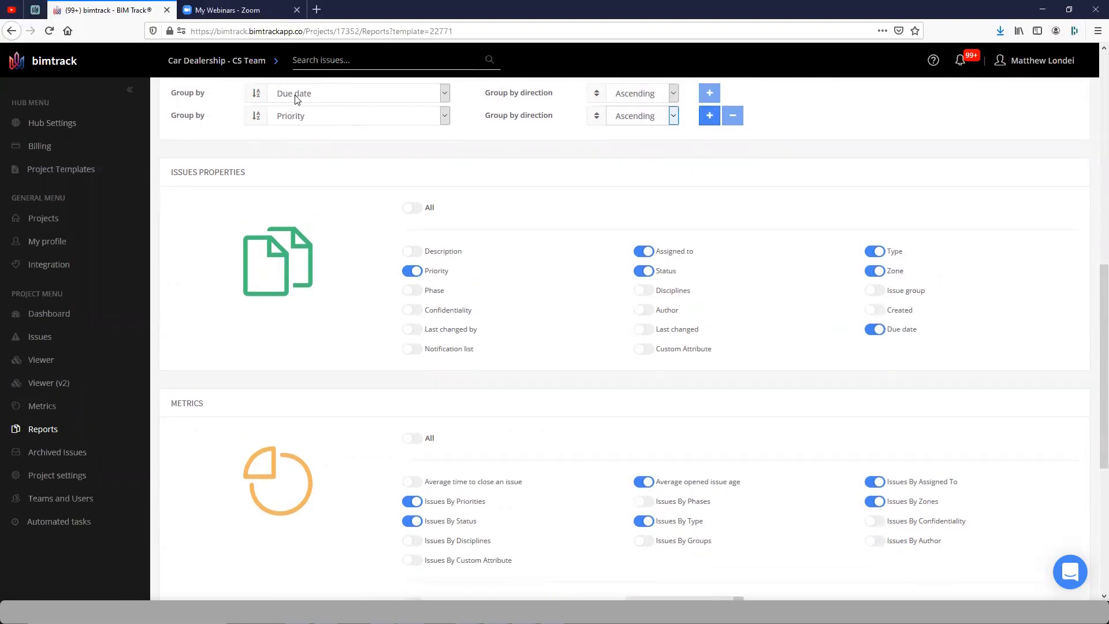
{"action": "scroll", "coordinate": [476, 383], "scroll_direction": "down", "scroll_amount": 2}
{"action": "scroll", "coordinate": [476, 383], "scroll_direction": "down", "scroll_amount": 4}
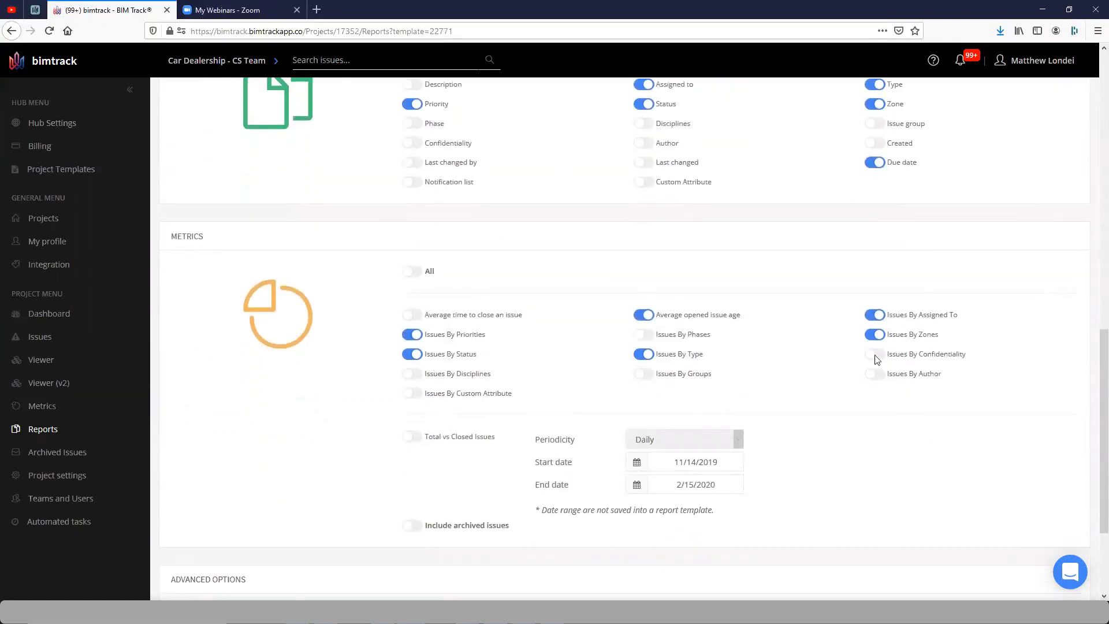
{"action": "scroll", "coordinate": [855, 451], "scroll_direction": "up", "scroll_amount": 2}
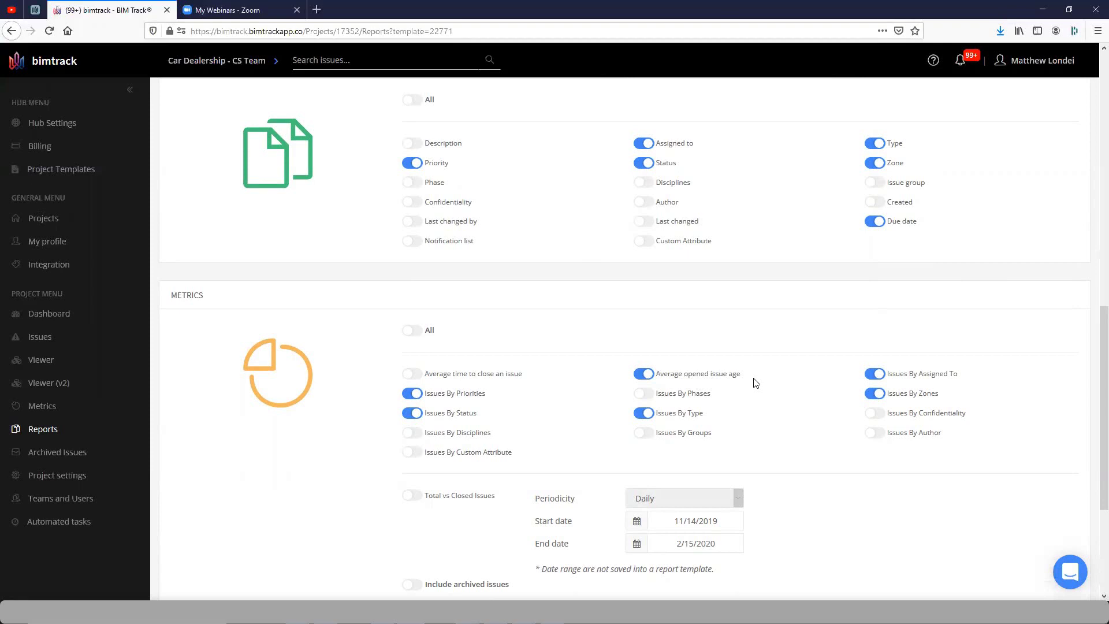
{"action": "scroll", "coordinate": [768, 413], "scroll_direction": "down", "scroll_amount": 1}
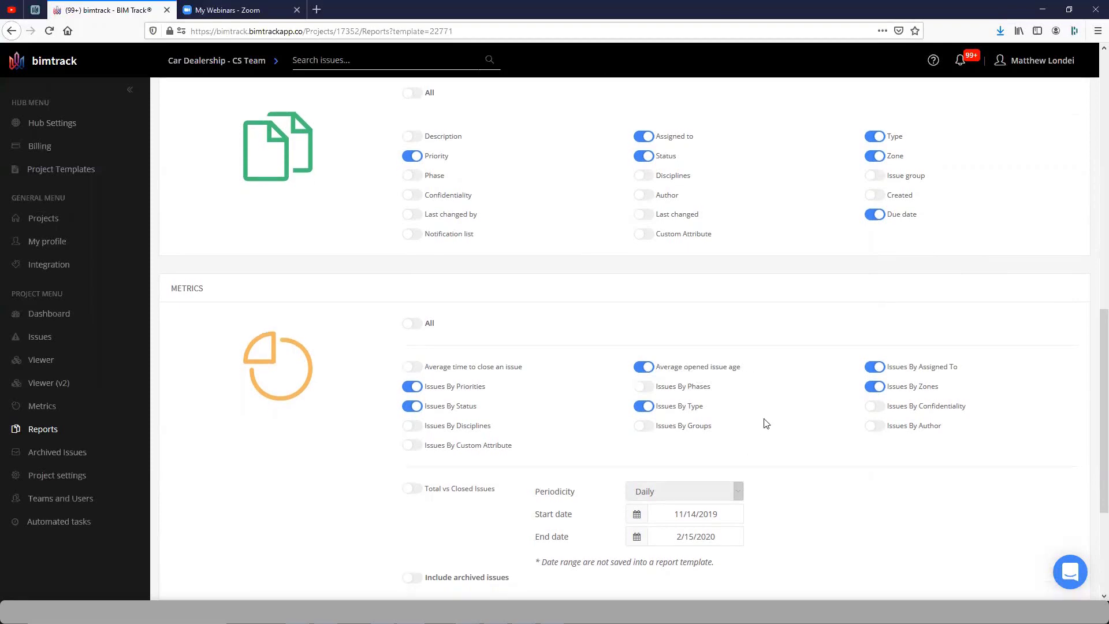
{"action": "scroll", "coordinate": [765, 423], "scroll_direction": "down", "scroll_amount": 4}
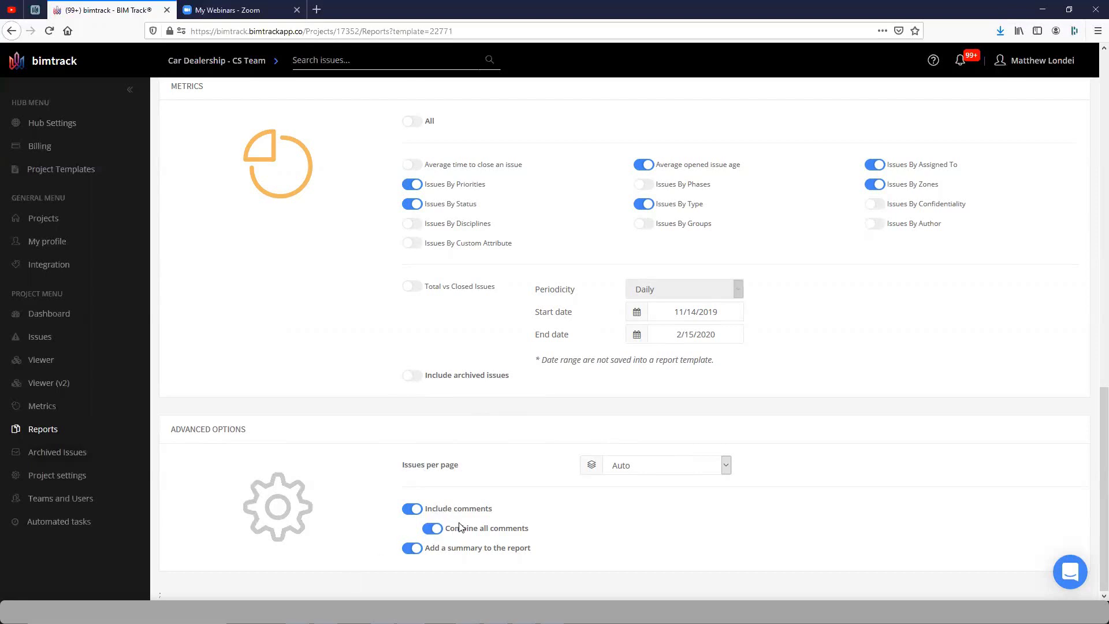
Generate the print version of the report, dismissing its print dialog, and open the scheduled report creation form
{"action": "scroll", "coordinate": [676, 522], "scroll_direction": "up", "scroll_amount": 10}
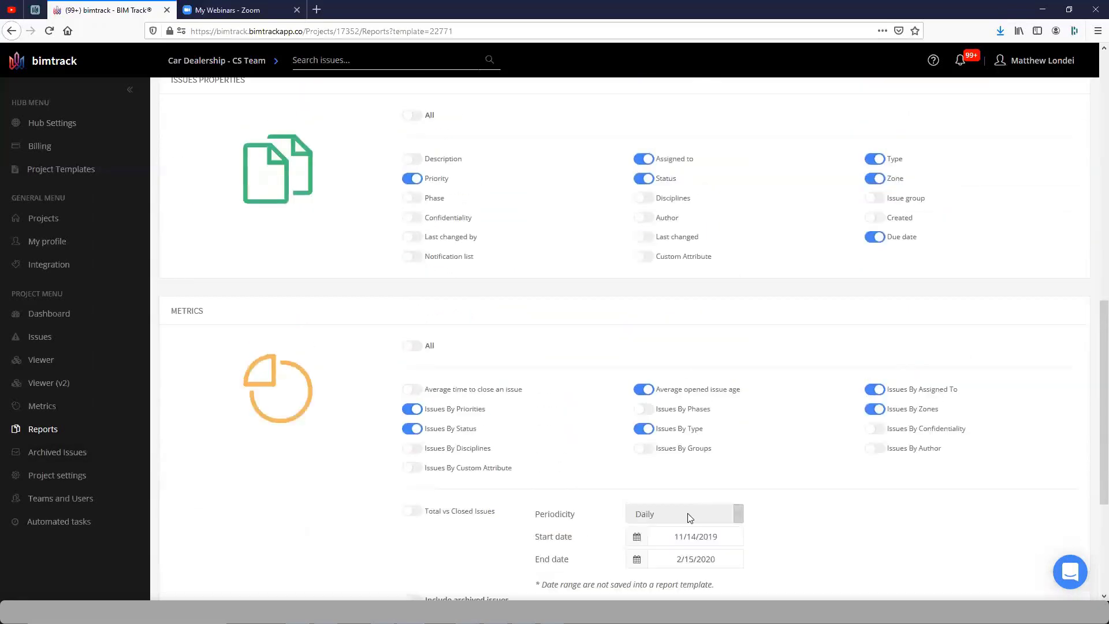
{"action": "scroll", "coordinate": [696, 518], "scroll_direction": "up", "scroll_amount": 5}
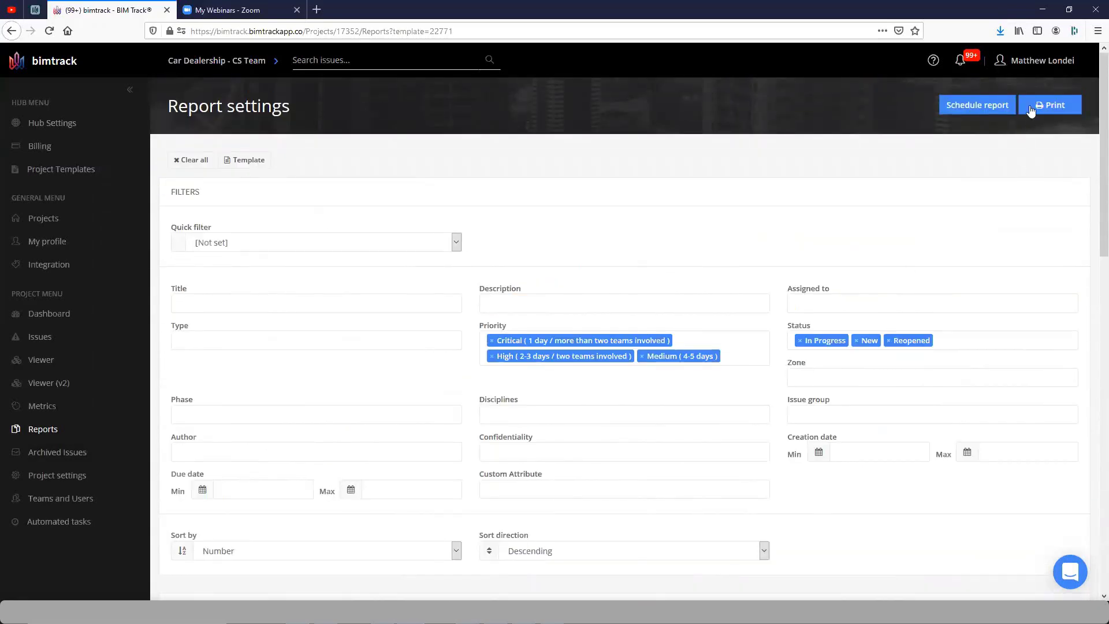
{"action": "left_click", "coordinate": [1049, 105]}
{"action": "left_click", "coordinate": [120, 12]}
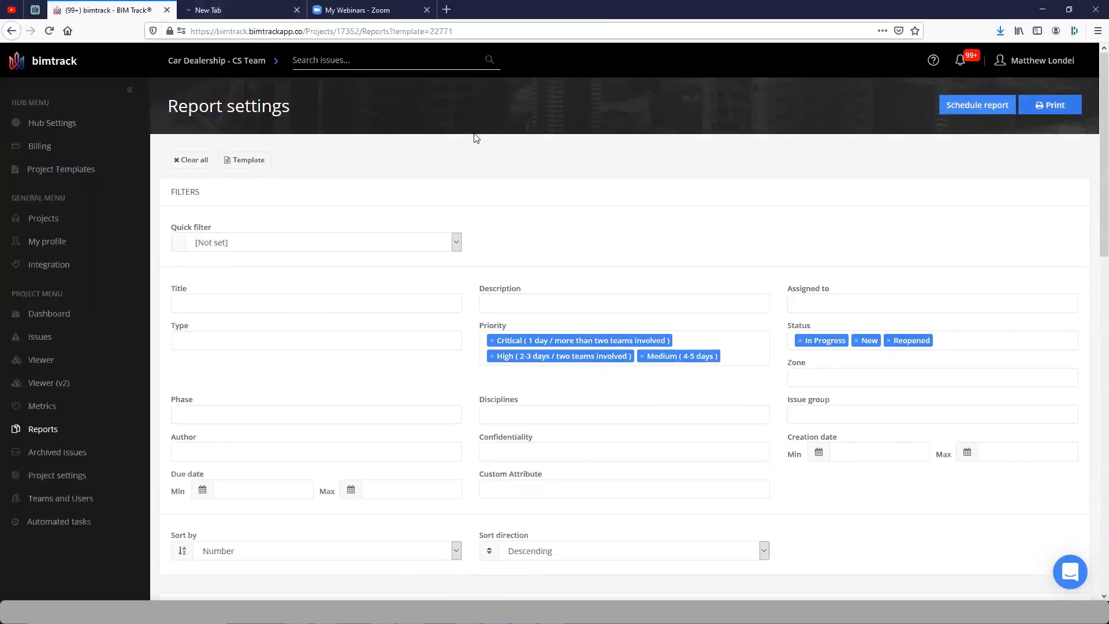
{"action": "left_click", "coordinate": [991, 103]}
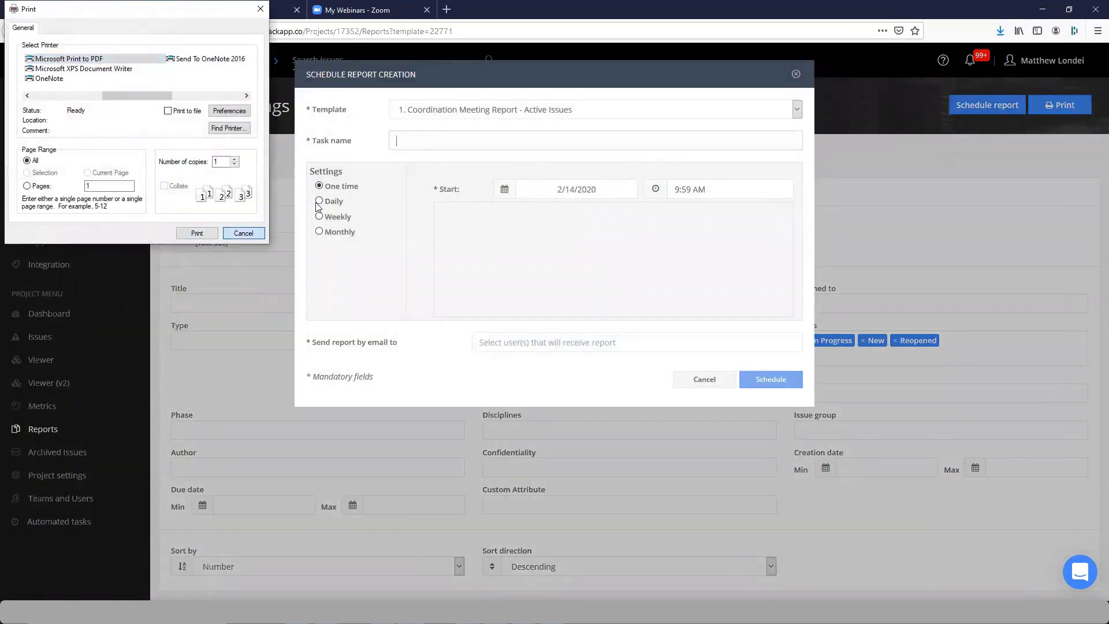
{"action": "left_click", "coordinate": [252, 239]}
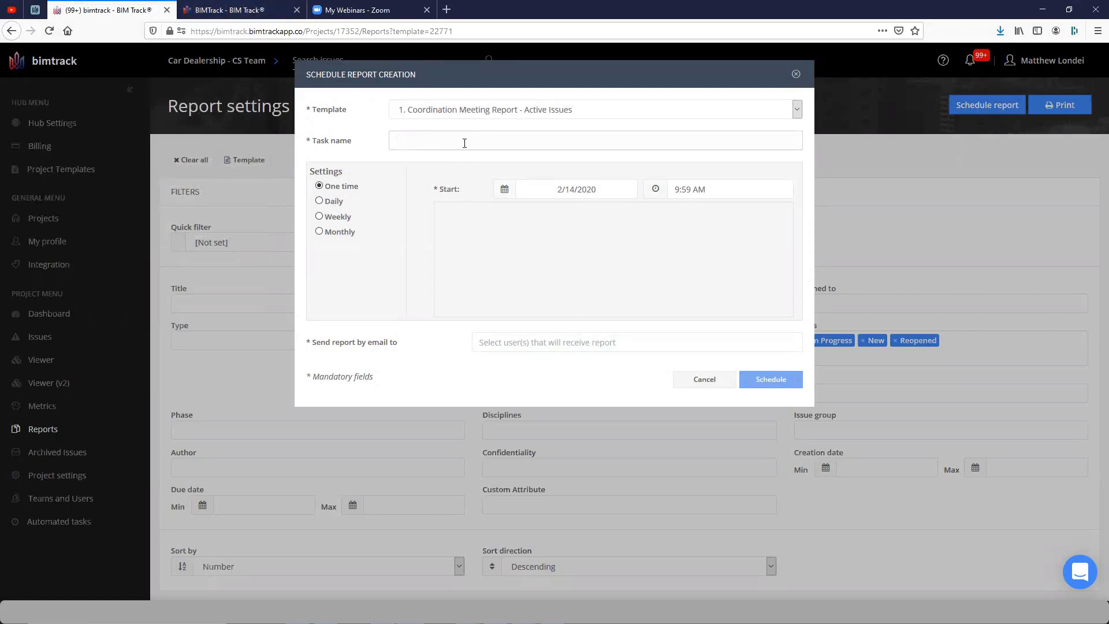
Name the scheduled task Weekly Coordination Meeting and make it recur weekly on Wednesday
{"action": "type", "text": "Weekly Coordination Meeting"}
{"action": "left_click", "coordinate": [318, 218]}
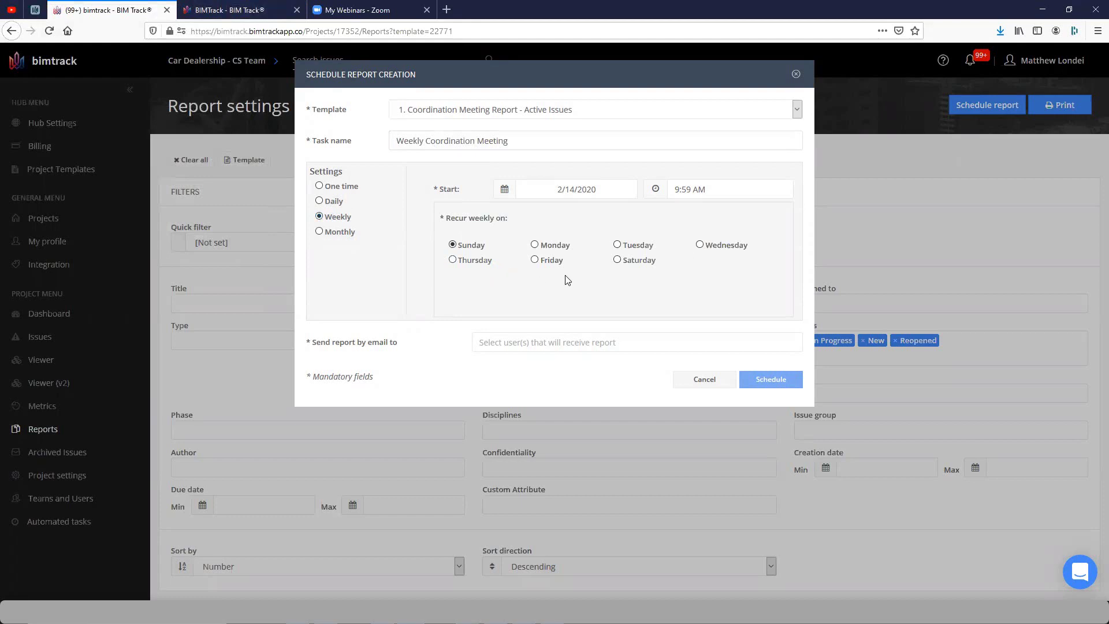
{"action": "left_click", "coordinate": [722, 250]}
Set the scheduled report to start on 2/19/2020 at 7:30 AM
{"action": "left_click", "coordinate": [551, 190]}
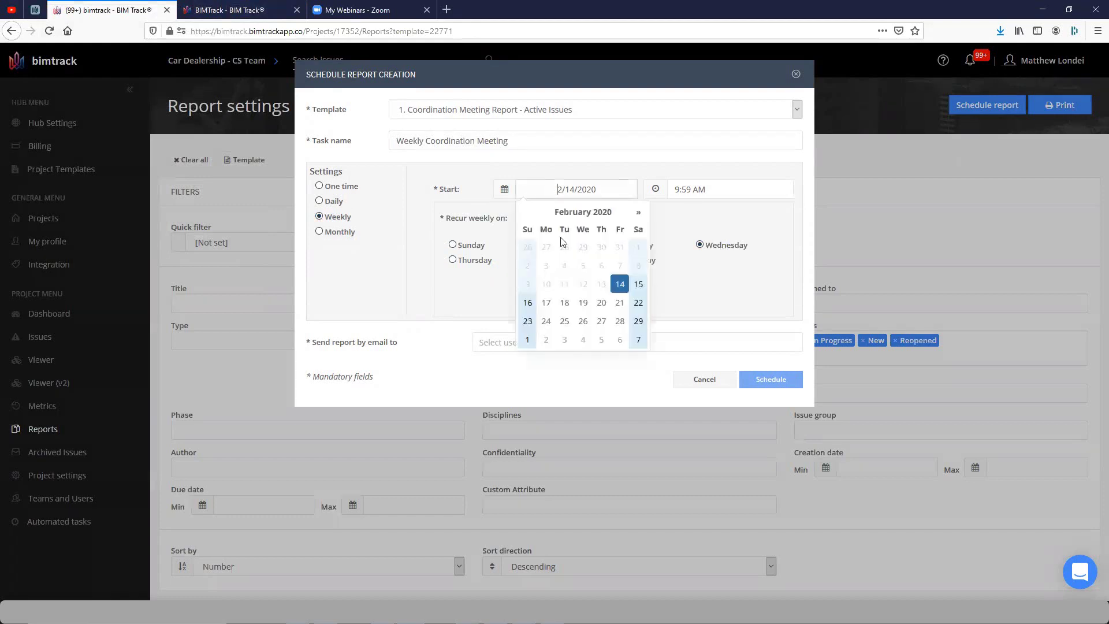
{"action": "left_click", "coordinate": [585, 302]}
{"action": "left_click", "coordinate": [656, 190]}
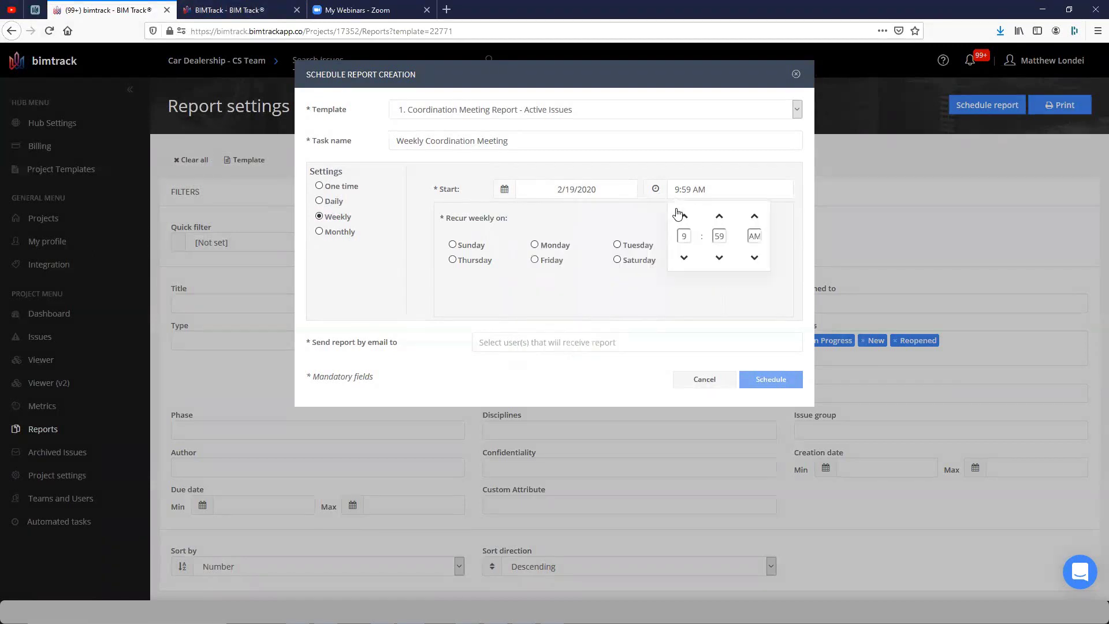
{"action": "left_click", "coordinate": [685, 236]}
{"action": "type", "text": "7"}
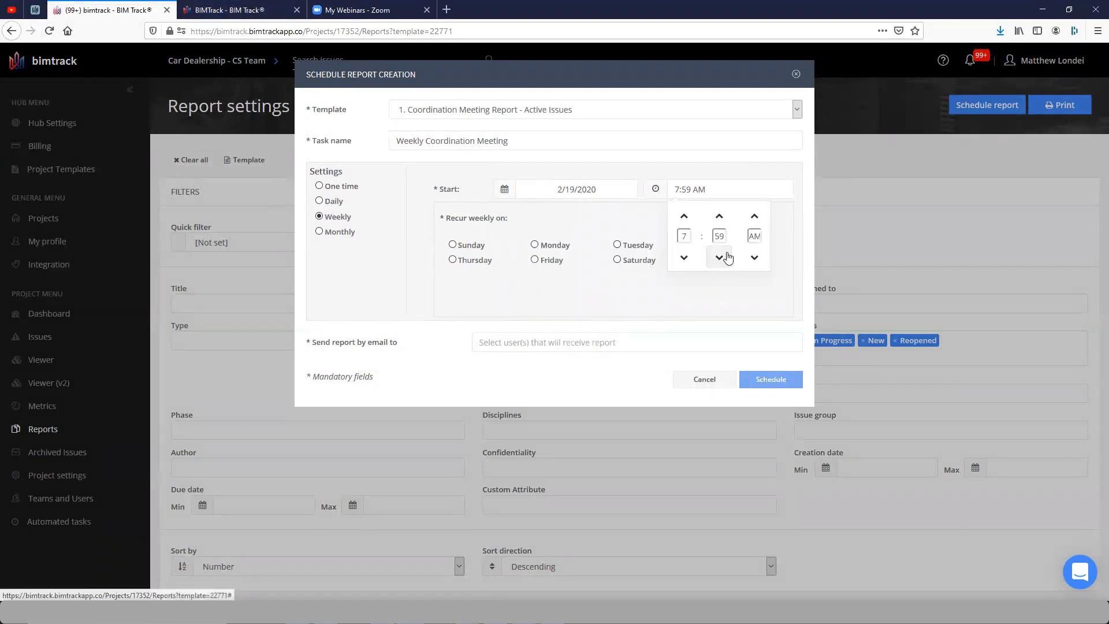
{"action": "left_click", "coordinate": [720, 236]}
{"action": "type", "text": "30"}
{"action": "left_click", "coordinate": [748, 298]}
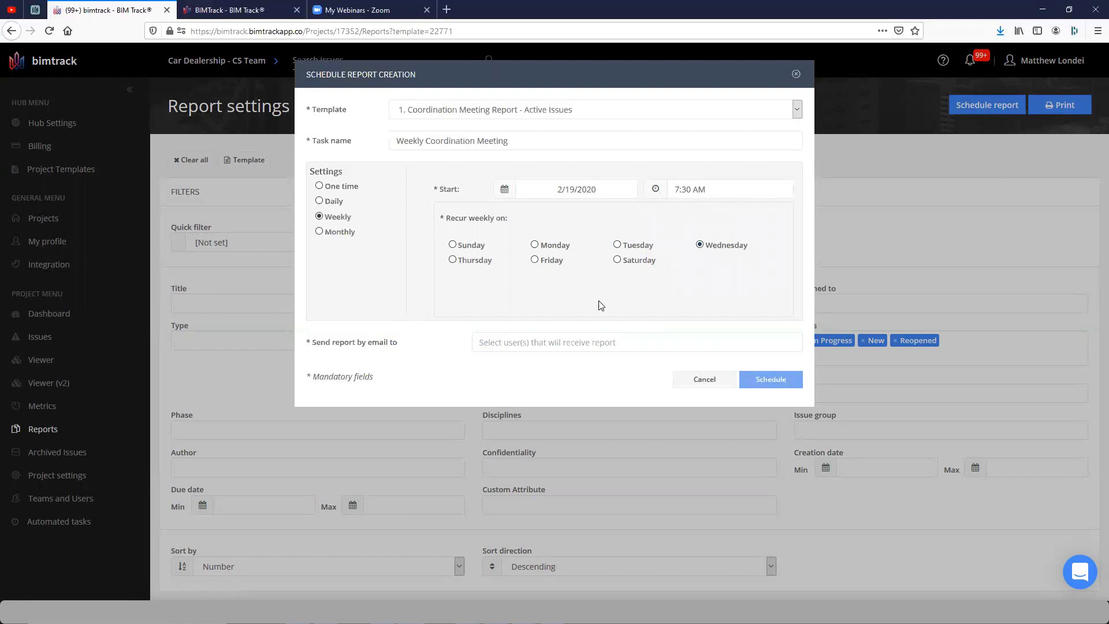
Add the Architectural Team and the Fire Protection / Plumbing Team as email recipients of the scheduled report
{"action": "left_click", "coordinate": [588, 343]}
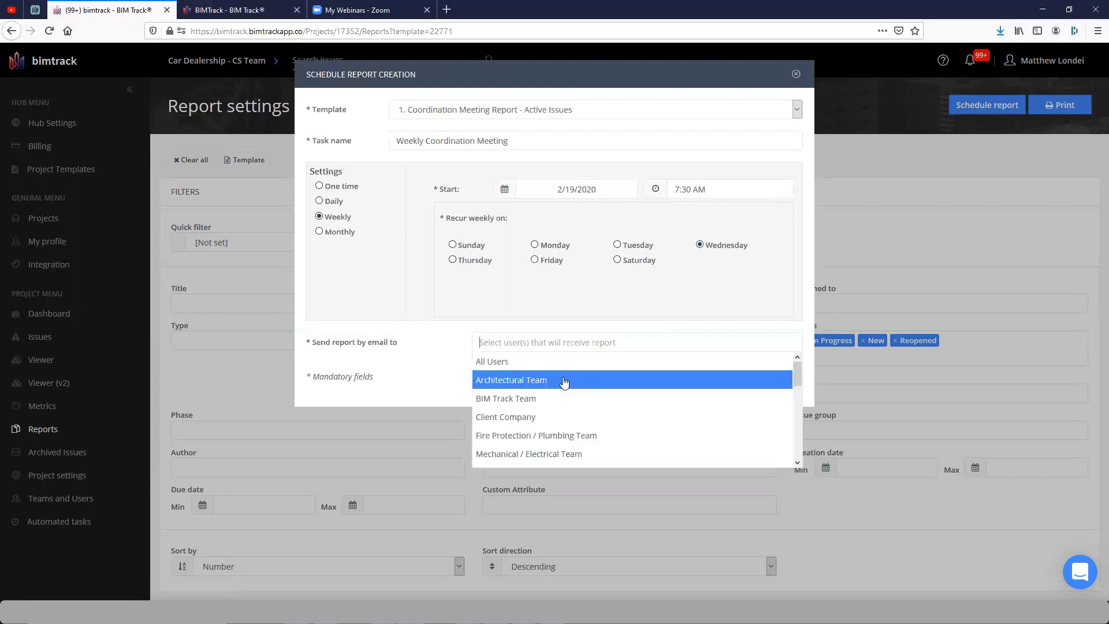
{"action": "left_click", "coordinate": [563, 381]}
{"action": "left_click", "coordinate": [601, 356]}
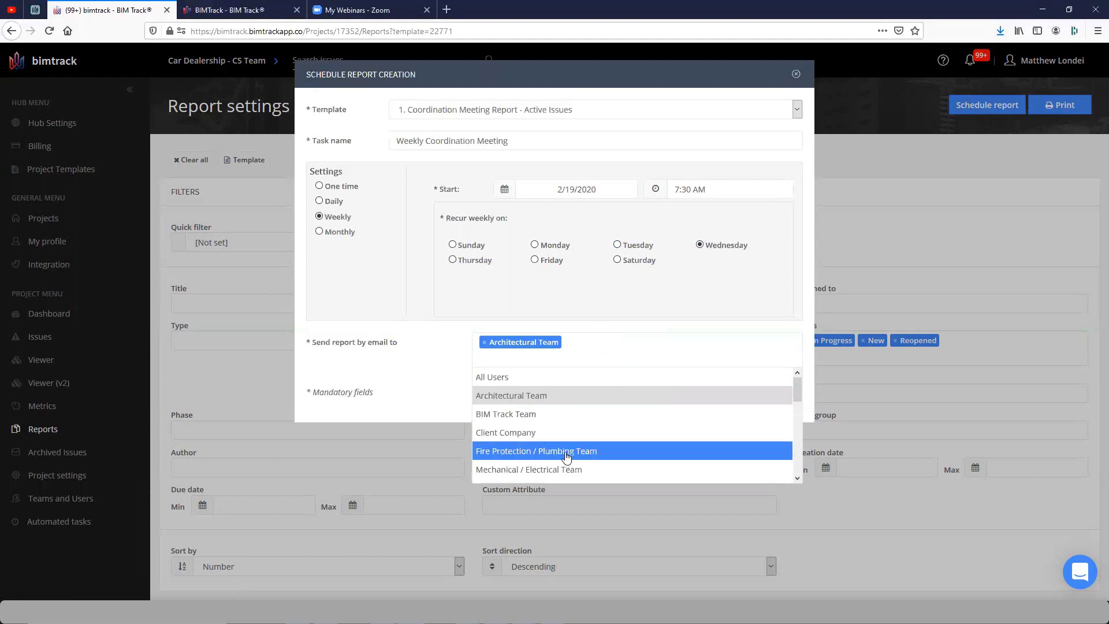
{"action": "left_click", "coordinate": [565, 451]}
{"action": "left_click", "coordinate": [726, 342]}
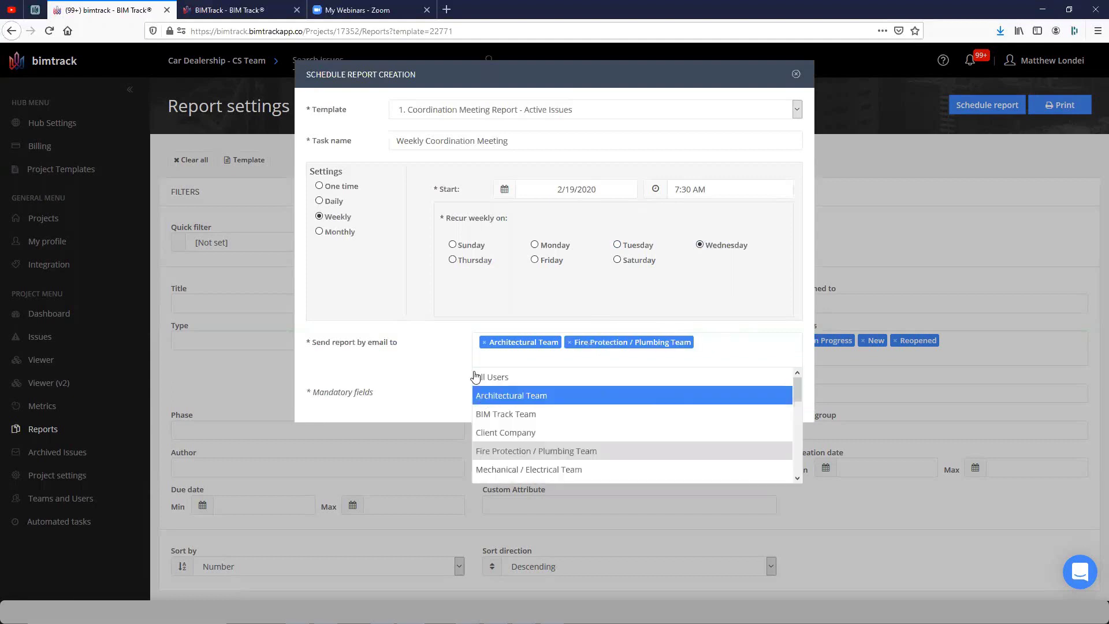
Replace the individual team recipients of the scheduled report with All Users
{"action": "left_click", "coordinate": [484, 342]}
{"action": "left_click", "coordinate": [484, 343]}
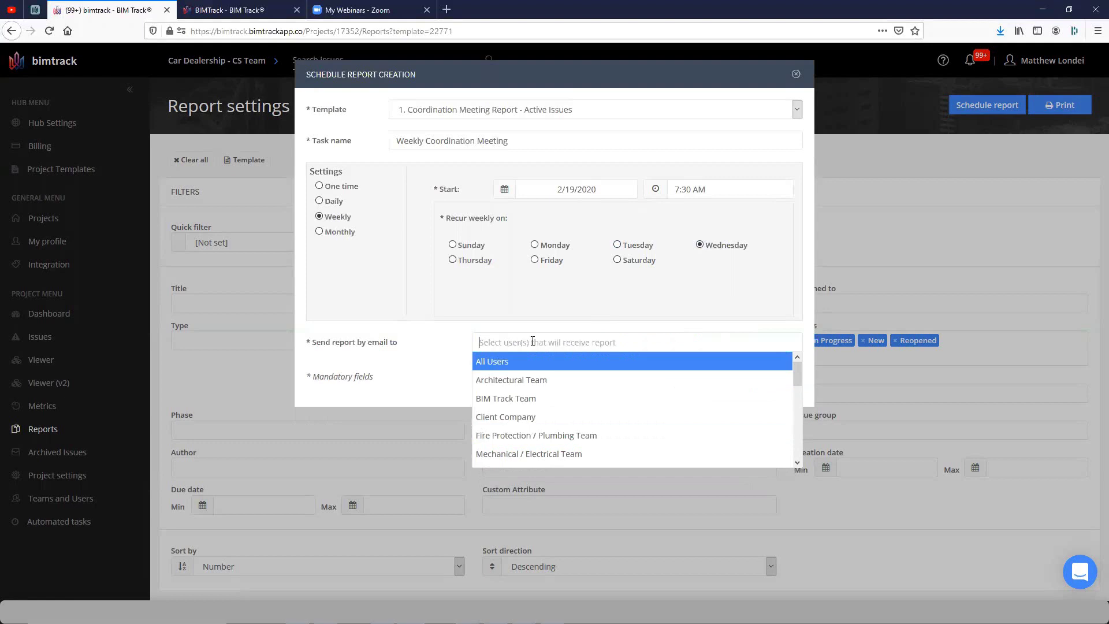
{"action": "left_click", "coordinate": [486, 361]}
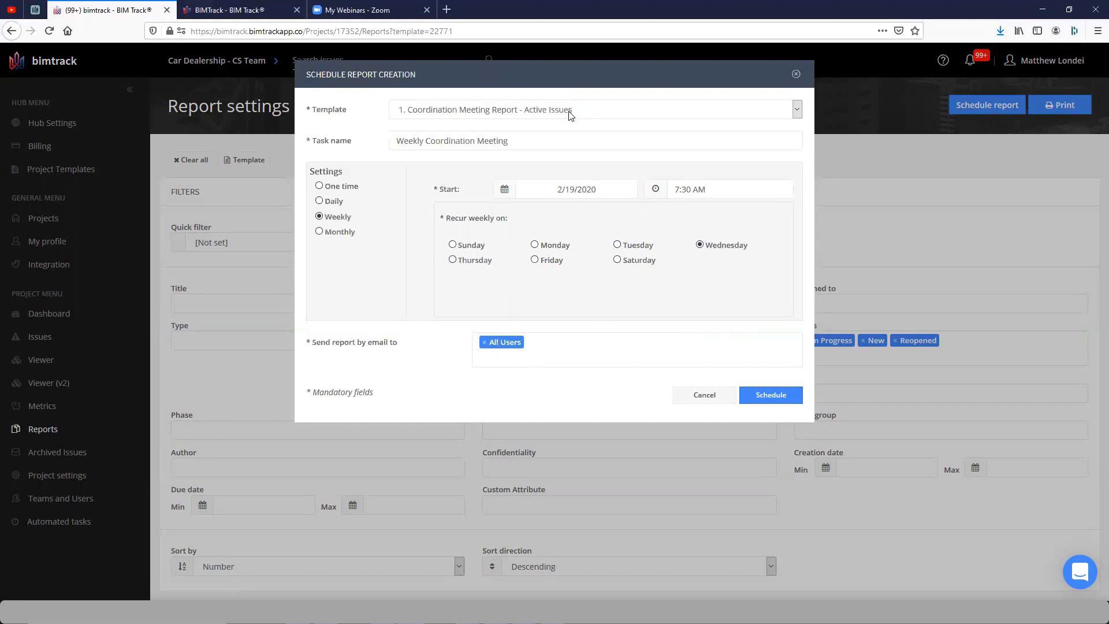
Schedule the Weekly Coordination Meeting report and dismiss the notification
{"action": "left_click", "coordinate": [767, 396]}
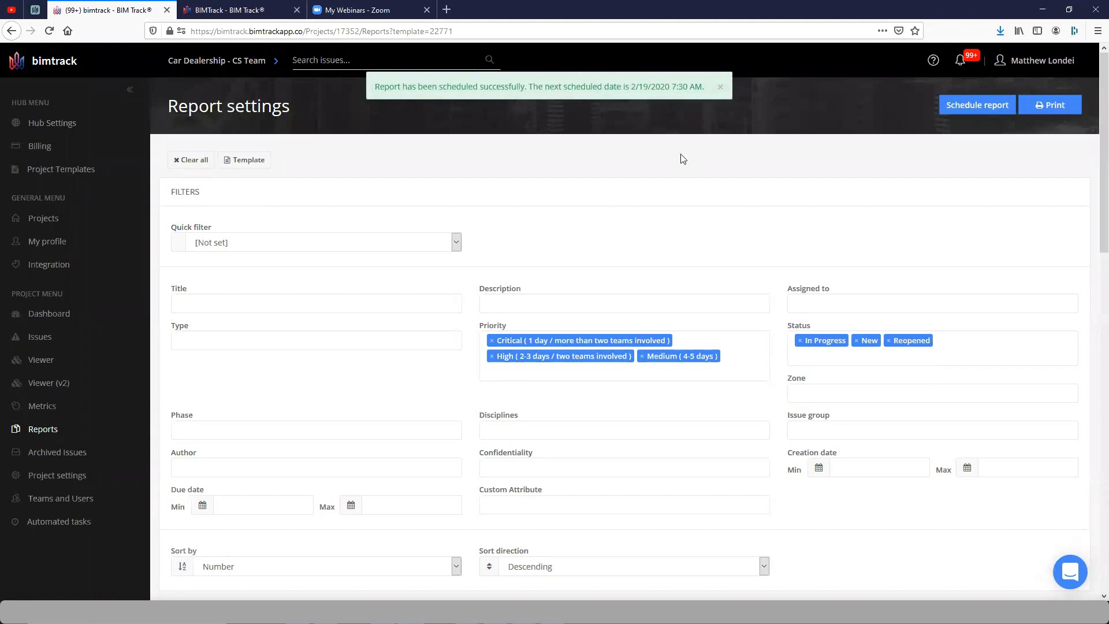
{"action": "left_click", "coordinate": [721, 87]}
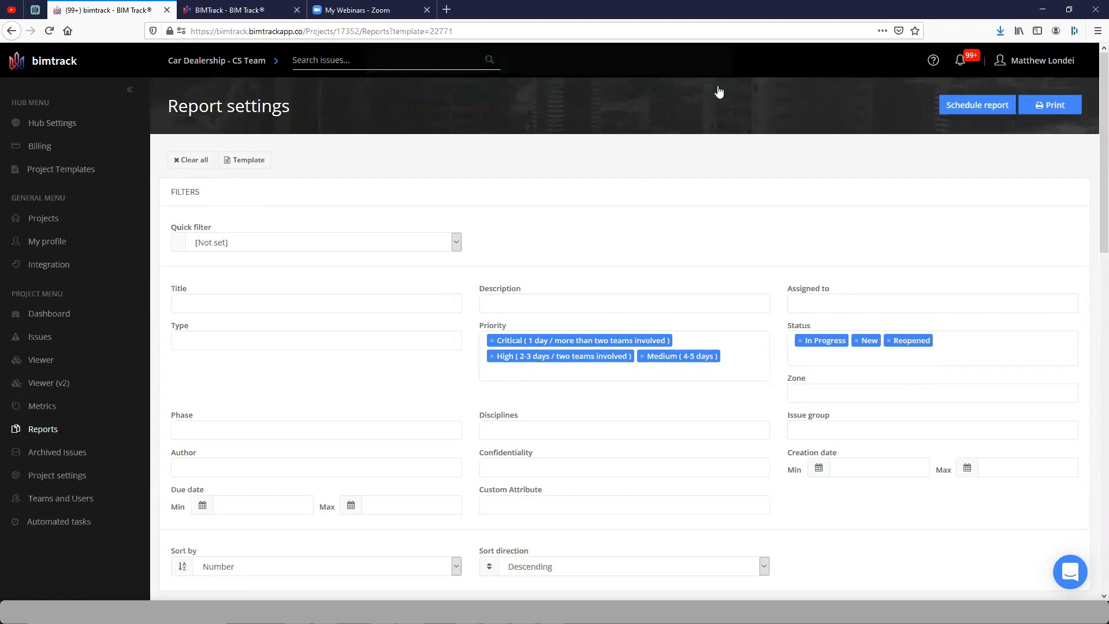
Examine the printed report's issue totals, applied filters and charts by assignee, priority, zone, status and type
{"action": "left_click", "coordinate": [248, 12]}
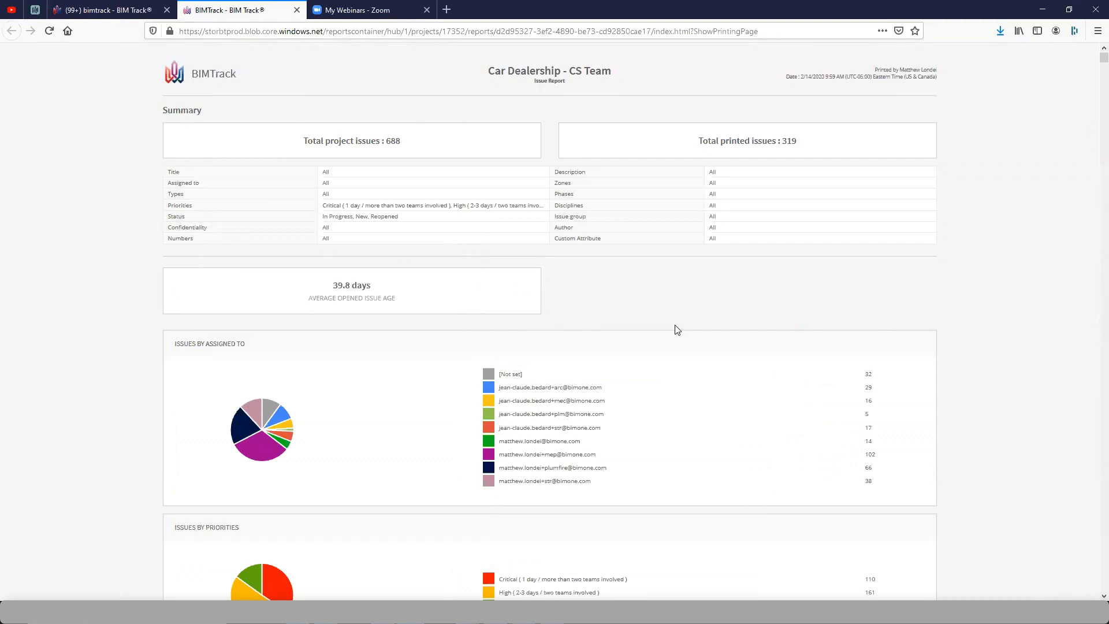
{"action": "double_click", "coordinate": [395, 142]}
{"action": "left_click", "coordinate": [478, 199]}
{"action": "double_click", "coordinate": [791, 141]}
{"action": "left_click", "coordinate": [807, 226]}
{"action": "scroll", "coordinate": [618, 355], "scroll_direction": "down", "scroll_amount": 1}
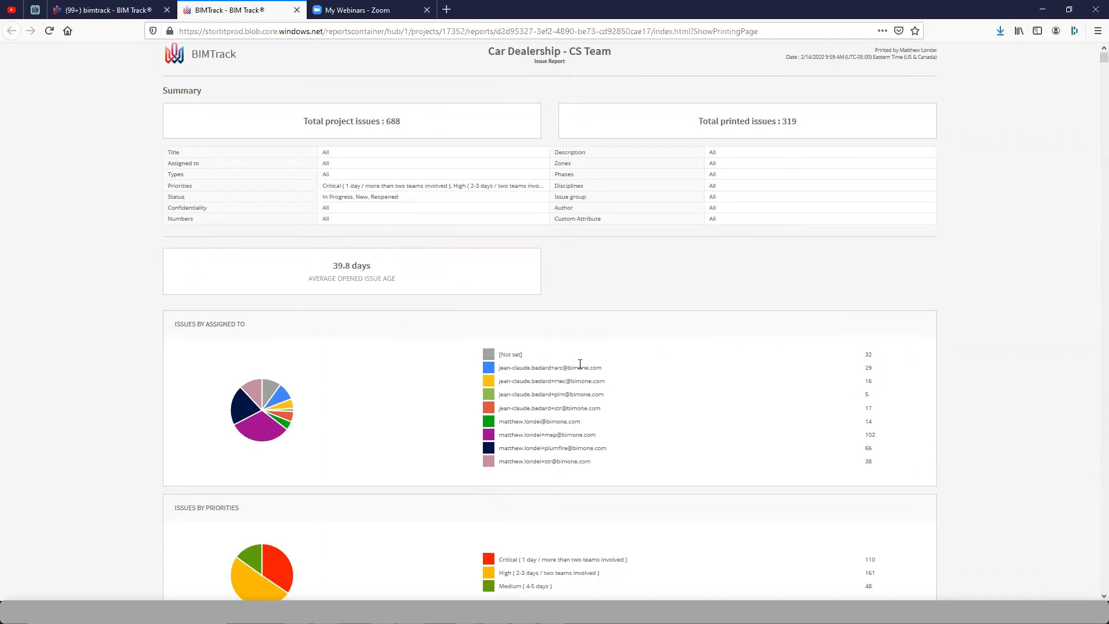
{"action": "scroll", "coordinate": [580, 364], "scroll_direction": "down", "scroll_amount": 3}
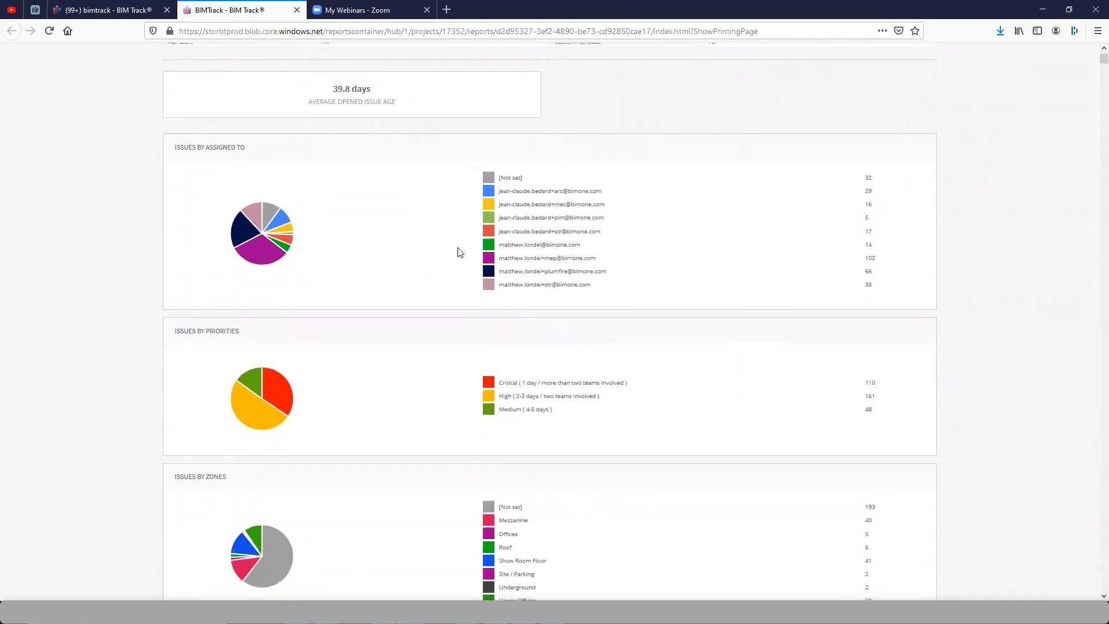
{"action": "scroll", "coordinate": [636, 379], "scroll_direction": "down", "scroll_amount": 2}
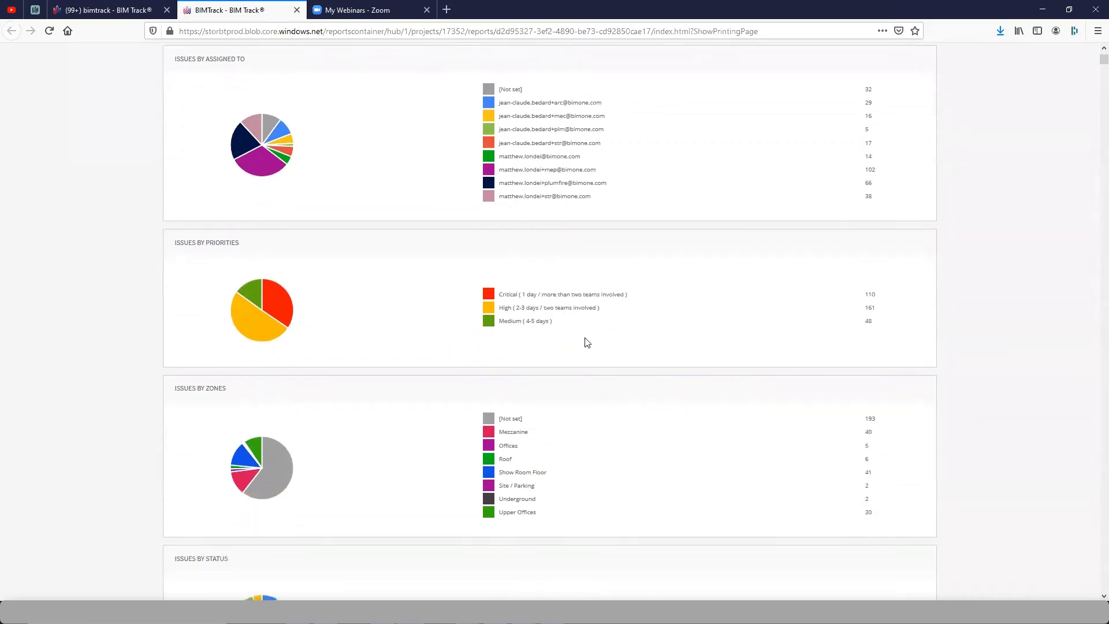
{"action": "scroll", "coordinate": [586, 342], "scroll_direction": "down", "scroll_amount": 3}
{"action": "scroll", "coordinate": [624, 345], "scroll_direction": "down", "scroll_amount": 7}
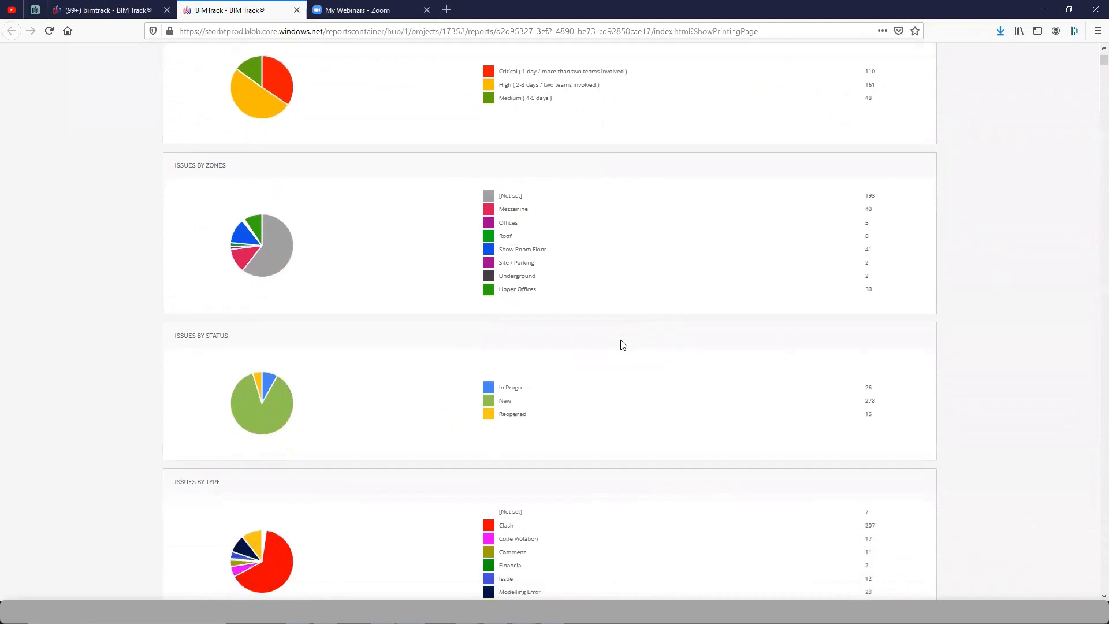
{"action": "scroll", "coordinate": [621, 346], "scroll_direction": "down", "scroll_amount": 5}
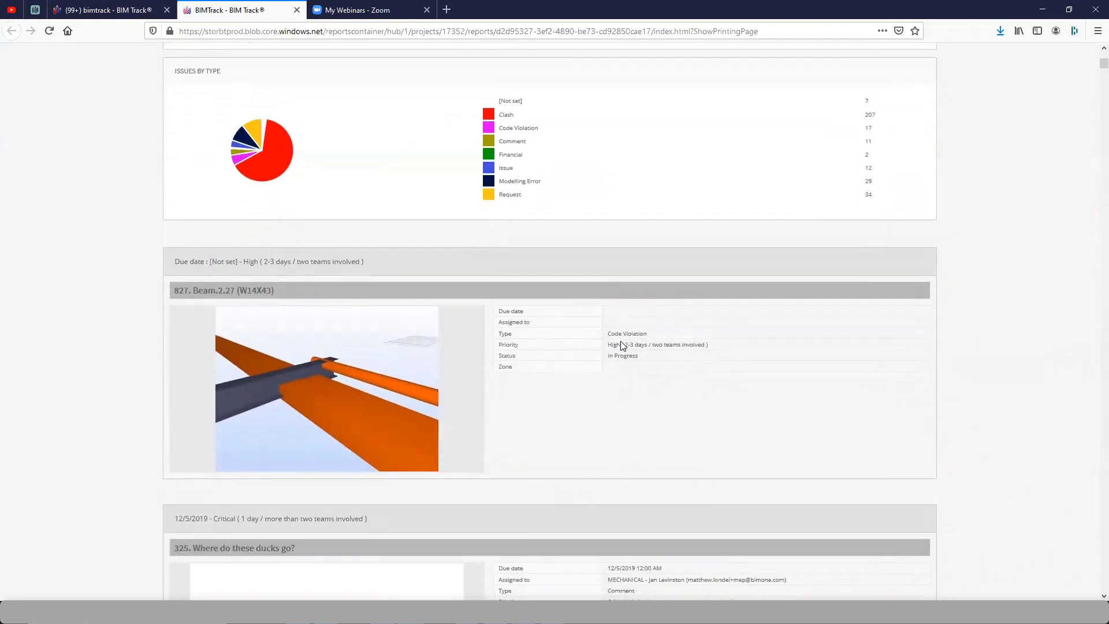
Go through the report's issue list and open issue 394, Sink at wrong place, from its title
{"action": "scroll", "coordinate": [622, 347], "scroll_direction": "down", "scroll_amount": 6}
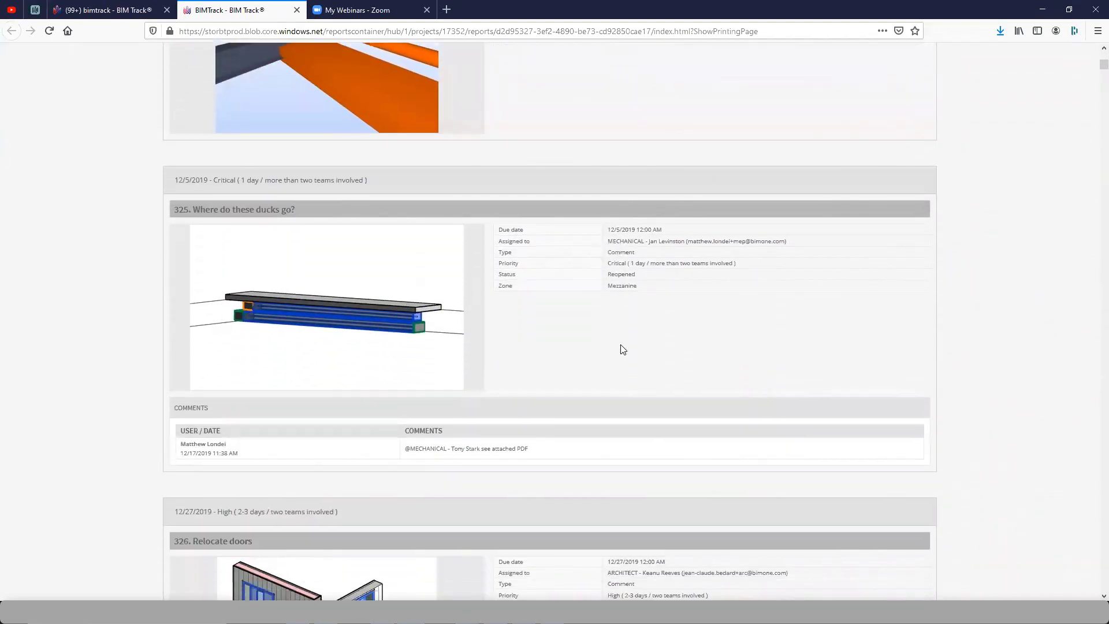
{"action": "scroll", "coordinate": [621, 349], "scroll_direction": "down", "scroll_amount": 6}
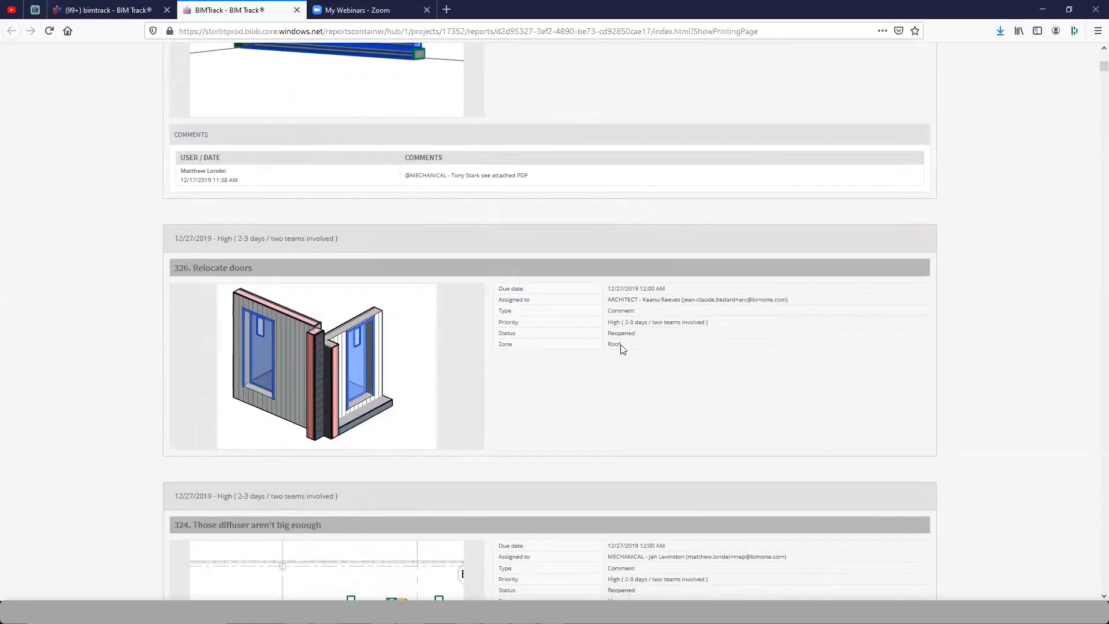
{"action": "scroll", "coordinate": [623, 345], "scroll_direction": "down", "scroll_amount": 3}
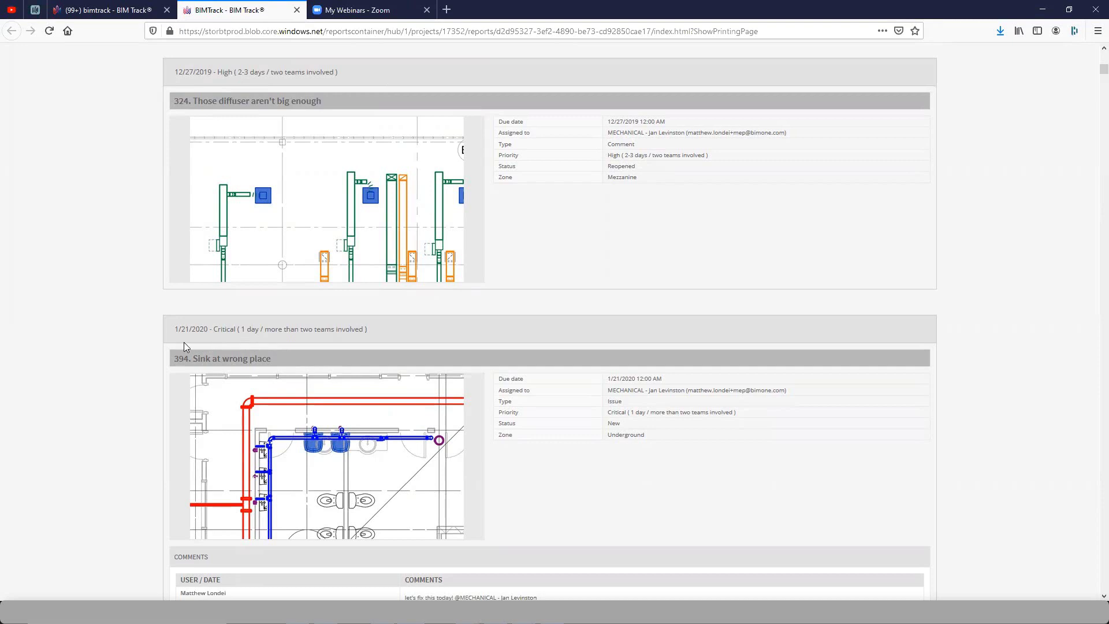
{"action": "scroll", "coordinate": [228, 325], "scroll_direction": "down", "scroll_amount": 1}
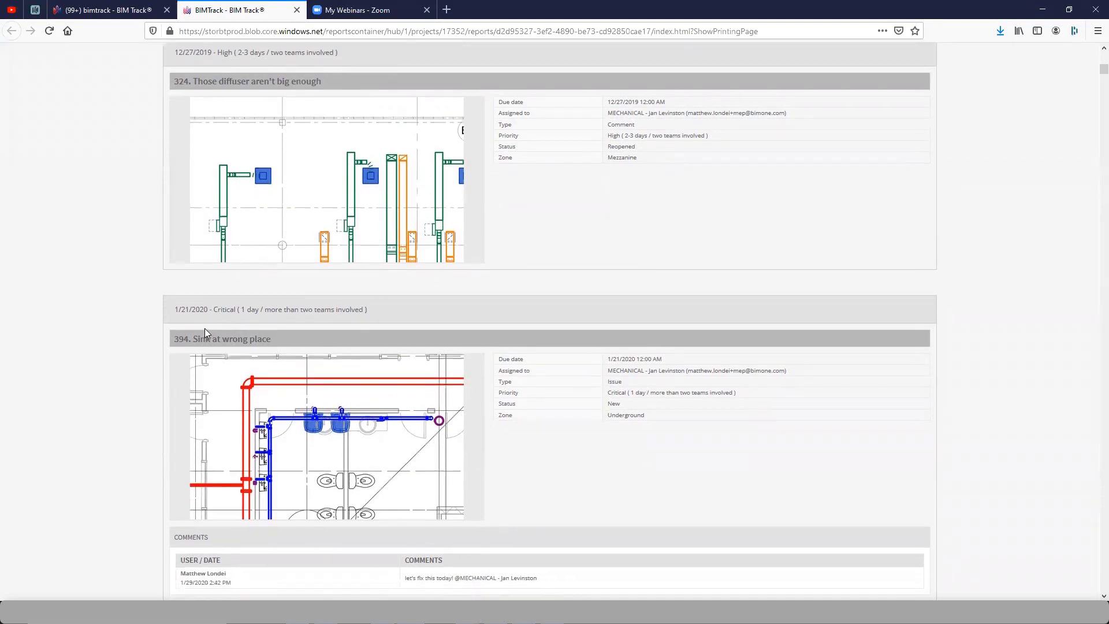
{"action": "scroll", "coordinate": [205, 332], "scroll_direction": "down", "scroll_amount": 3}
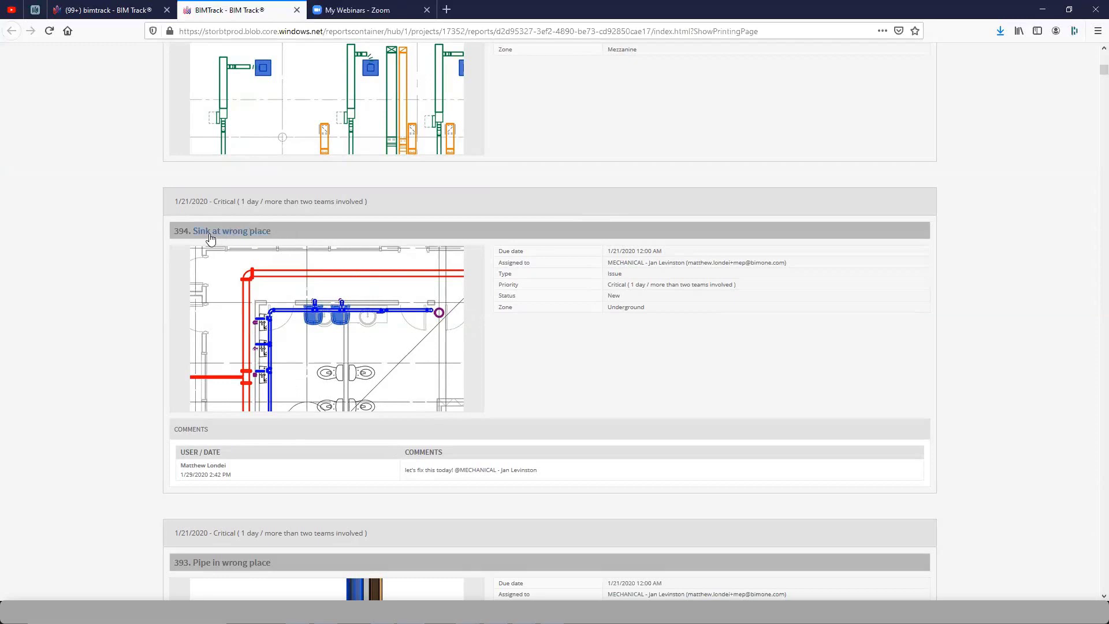
{"action": "left_click", "coordinate": [209, 233]}
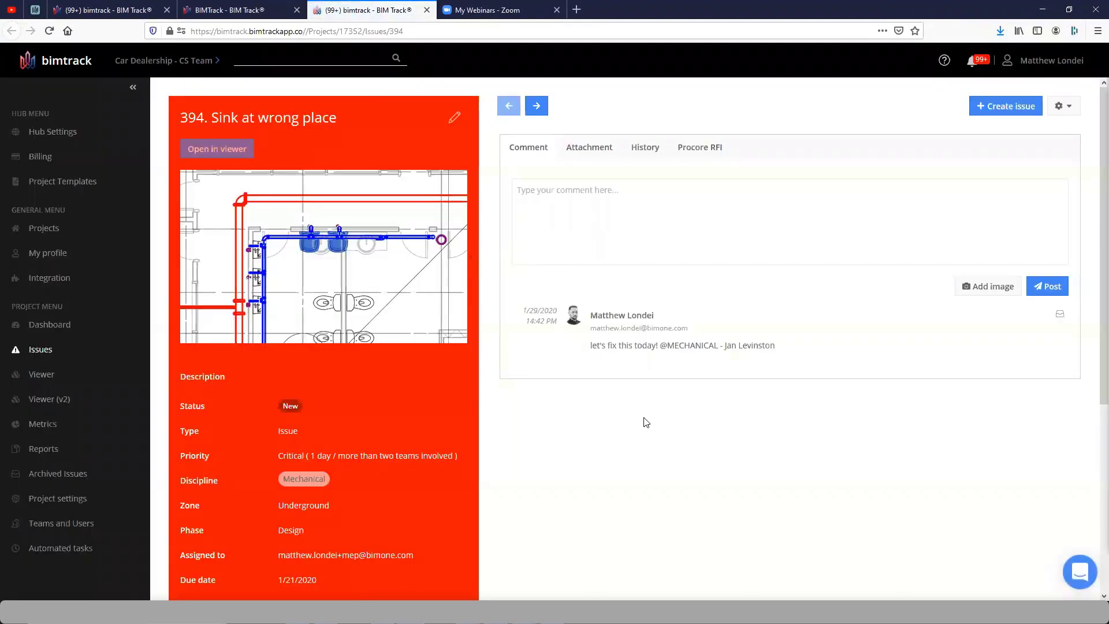
Post the comment "comments from the meeting" on the issue, mentioning the second listed architect and the second listed Fire & Plumbing user
{"action": "type", "text": "comme"}
{"action": "type", "text": "nts from tghe"}
{"action": "type", "text": " meeting @arch"}
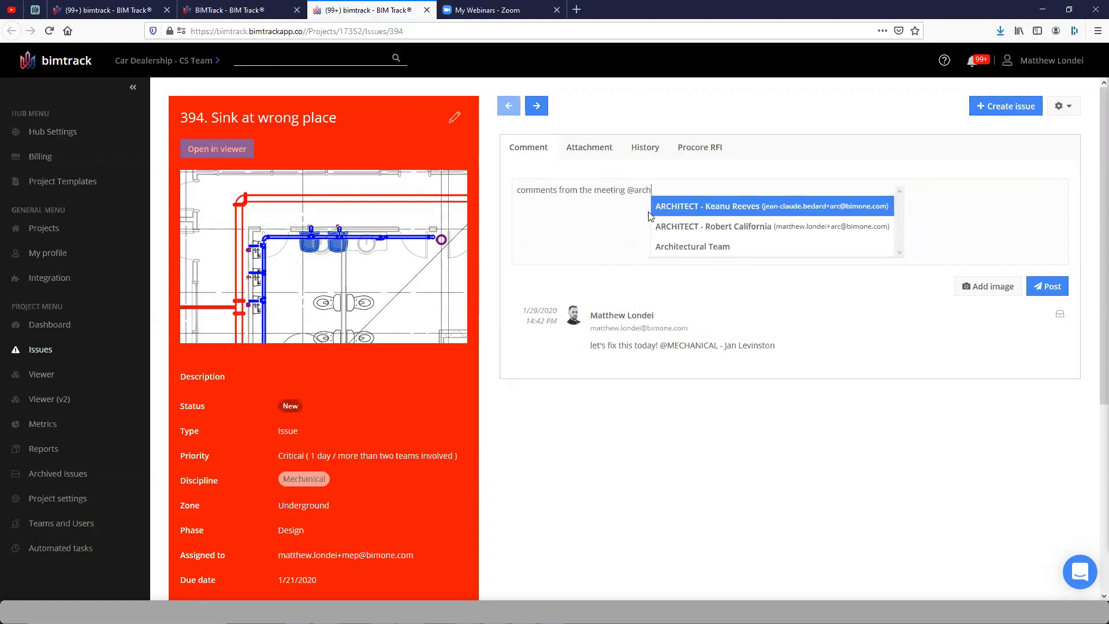
{"action": "key", "text": "Down"}
{"action": "key", "text": "Return"}
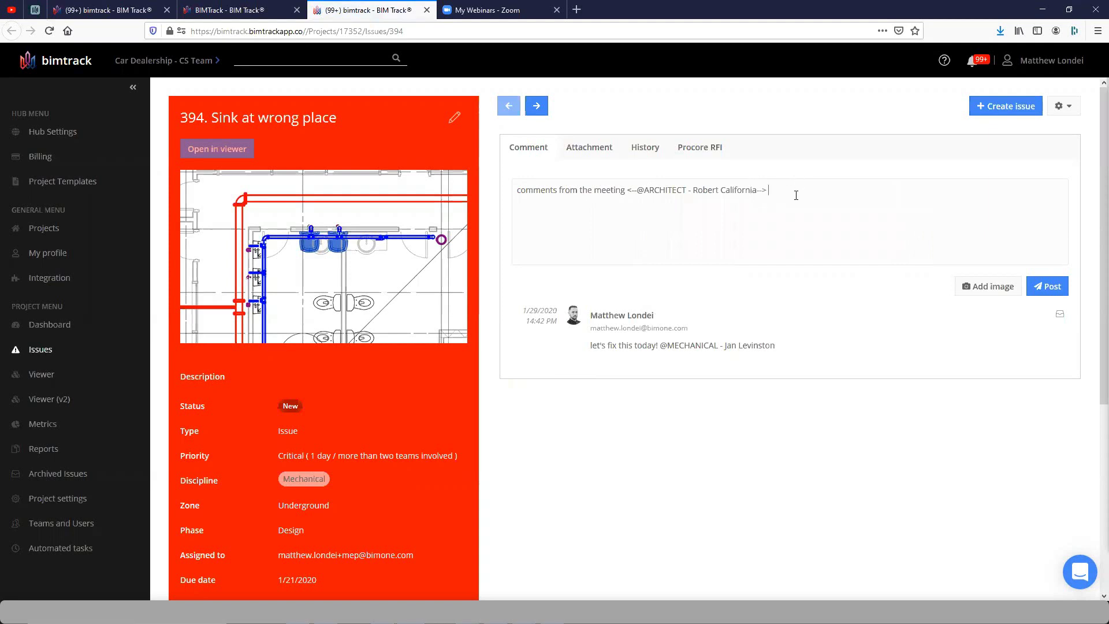
{"action": "type", "text": "@fire"}
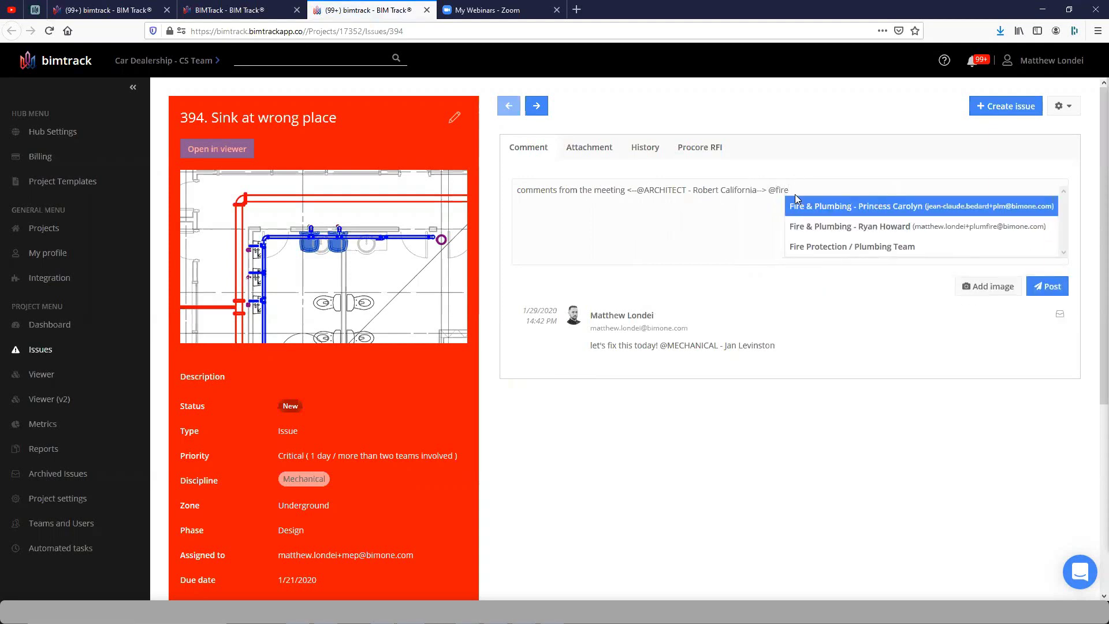
{"action": "left_click", "coordinate": [855, 227]}
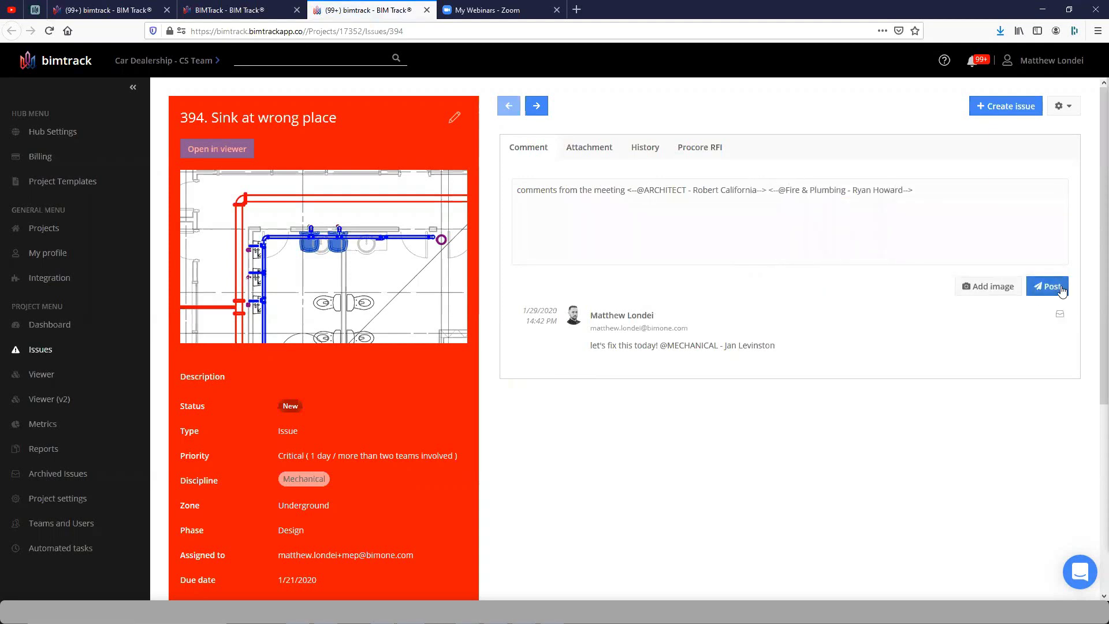
{"action": "left_click", "coordinate": [1062, 291]}
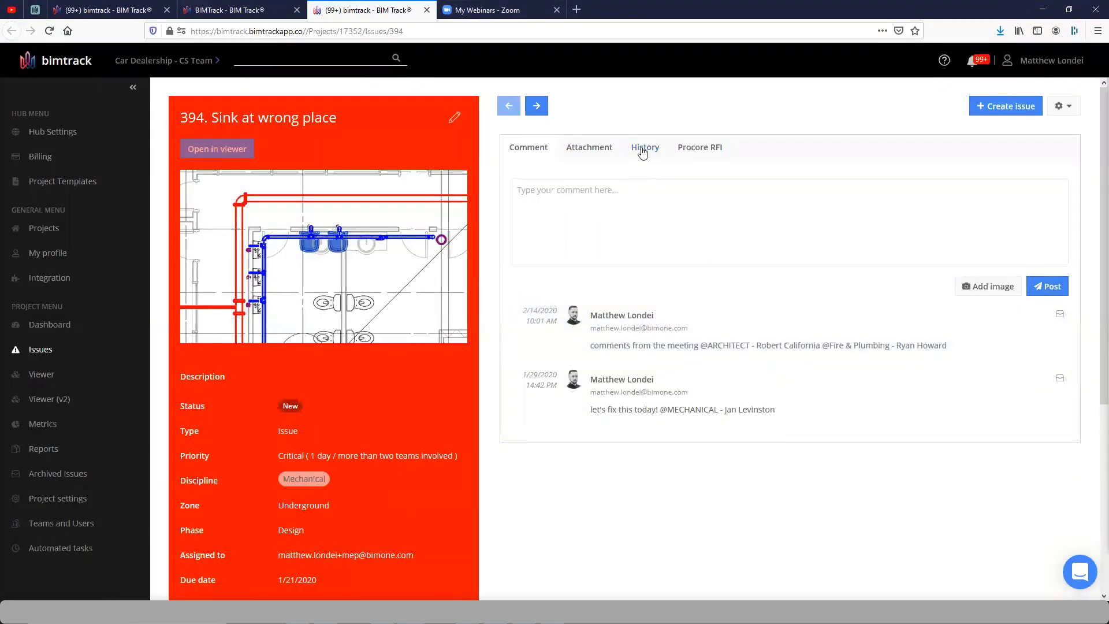
Check the history of issue 394, then close the issue and look through more of the printed report
{"action": "left_click", "coordinate": [641, 148]}
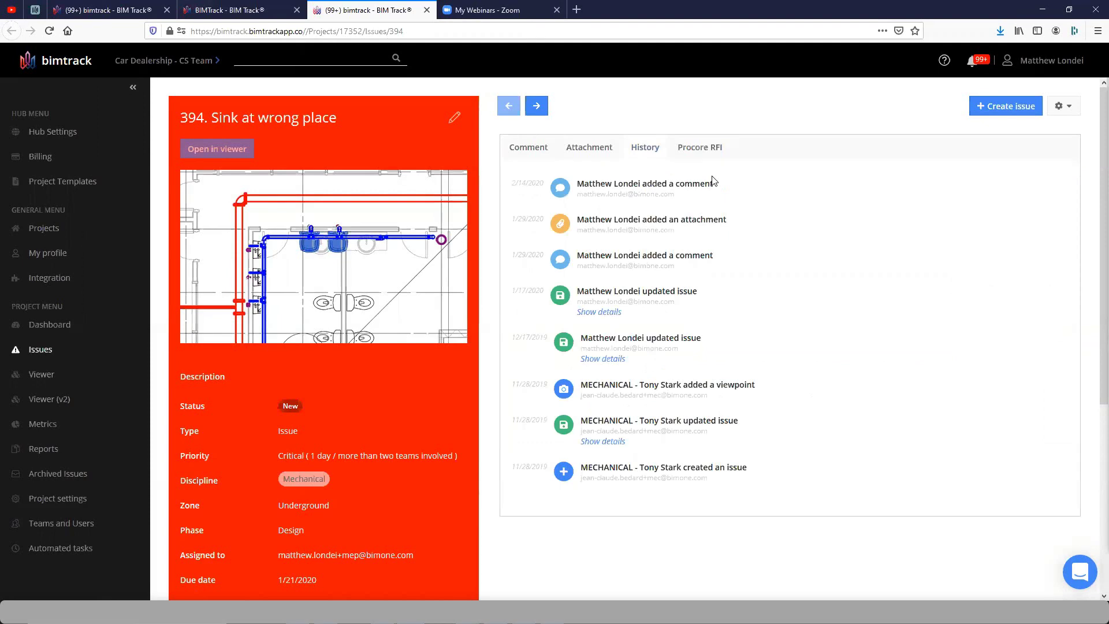
{"action": "left_click", "coordinate": [427, 10]}
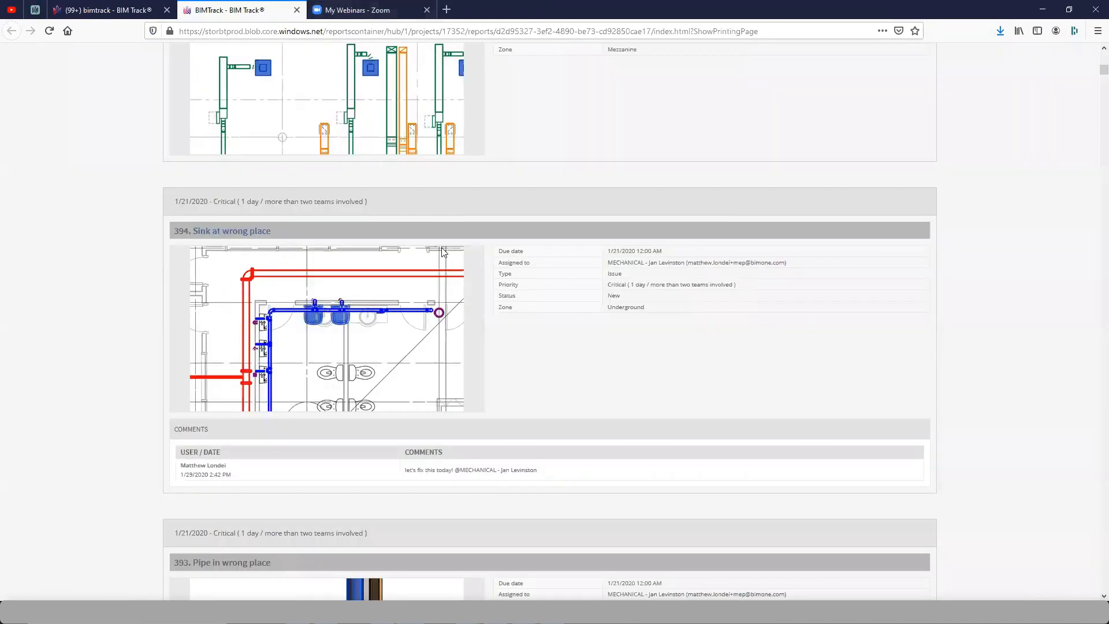
{"action": "scroll", "coordinate": [445, 260], "scroll_direction": "down", "scroll_amount": 5}
{"action": "scroll", "coordinate": [445, 331], "scroll_direction": "down", "scroll_amount": 15}
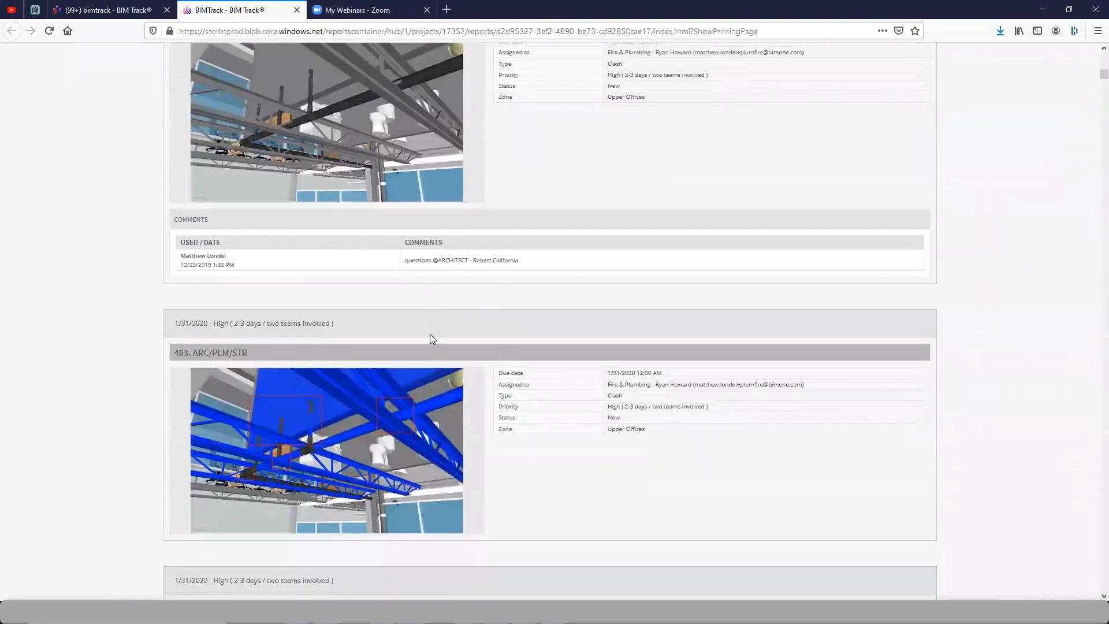
{"action": "scroll", "coordinate": [430, 337], "scroll_direction": "down", "scroll_amount": 7}
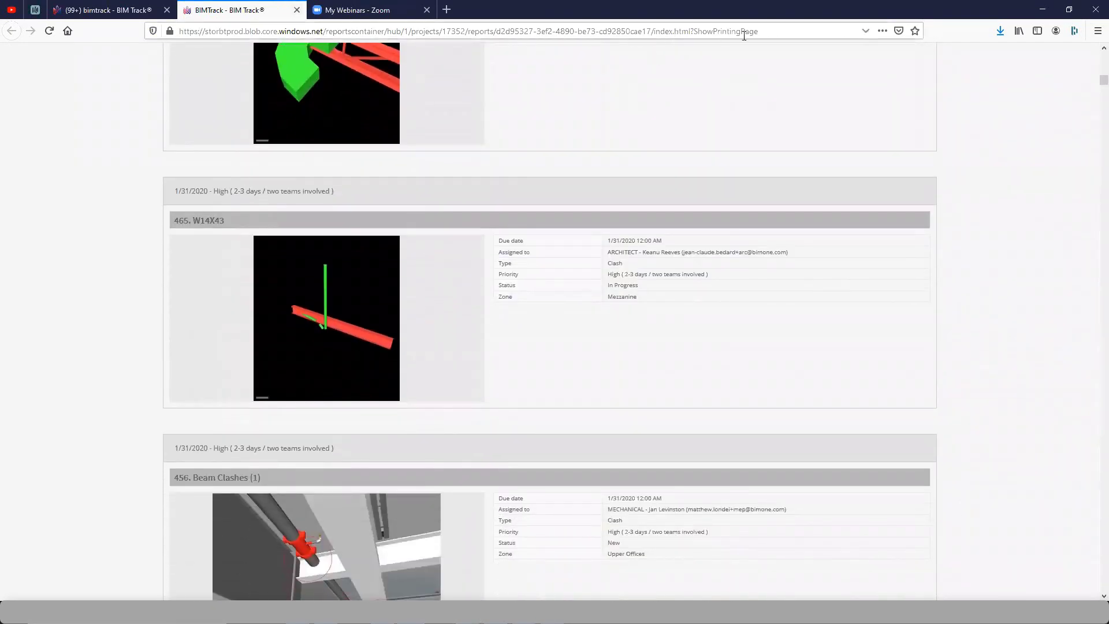
Copy the report's web address without the ShowPrintingPage parameter and load it in a Chrome incognito window
{"action": "left_click_drag", "start_coordinate": [761, 32], "coordinate": [163, 46]}
{"action": "key", "text": "ctrl+c"}
{"action": "key", "text": "BackSpace"}
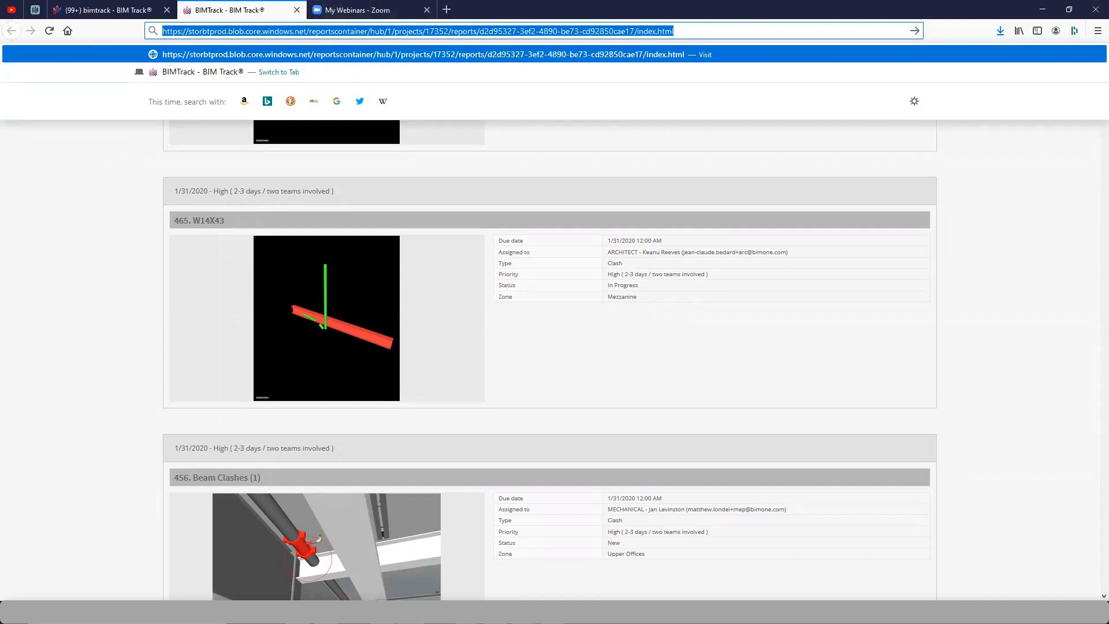
{"action": "key", "text": "alt+Tab"}
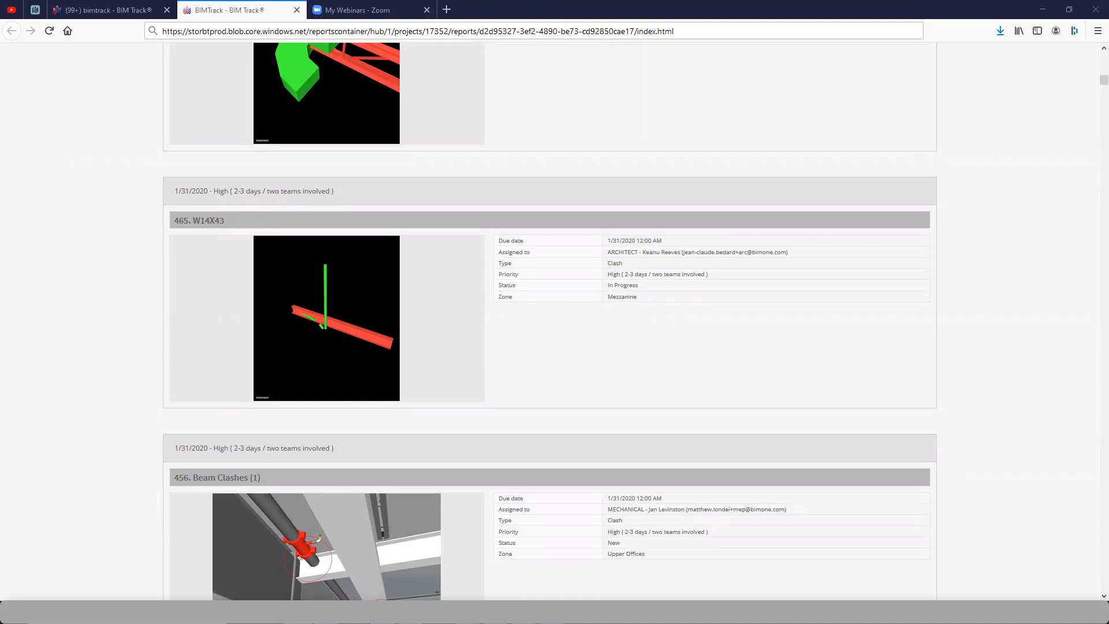
{"action": "key", "text": "ctrl+shift+n"}
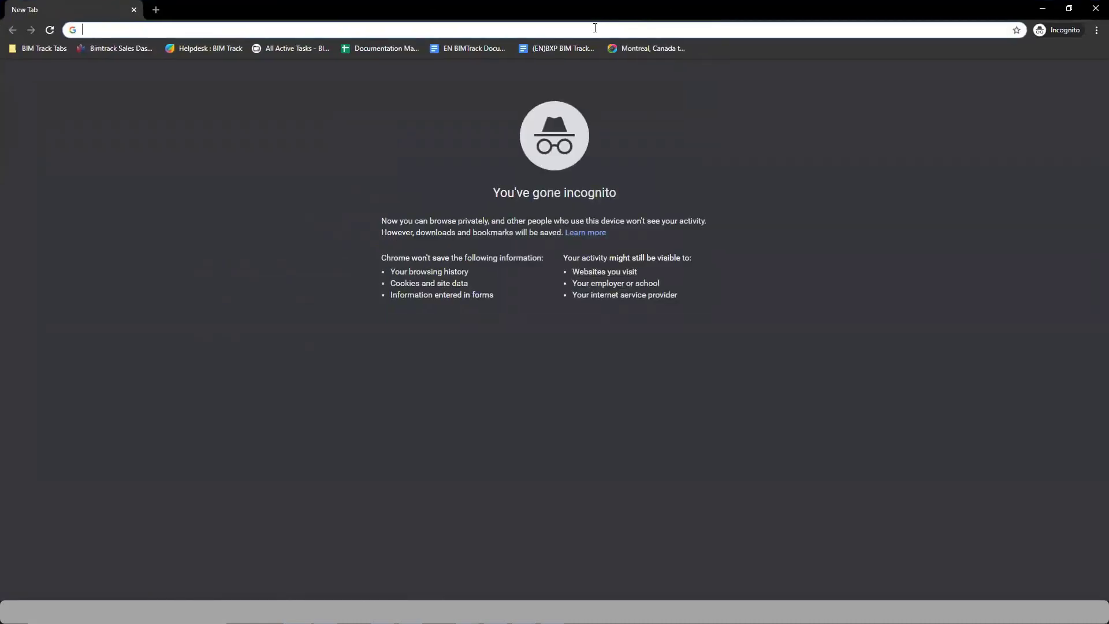
{"action": "key", "text": "ctrl+v"}
{"action": "key", "text": "Return"}
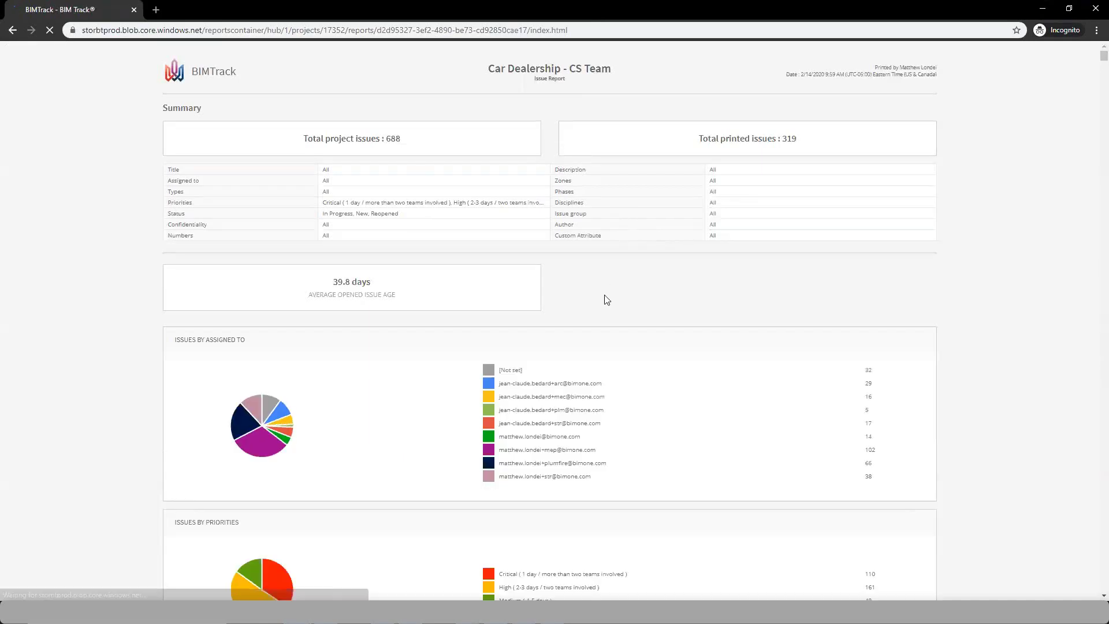
Try to open issue 326, Relocate doors, from the incognito report, then return to the report
{"action": "scroll", "coordinate": [578, 353], "scroll_direction": "down", "scroll_amount": 20}
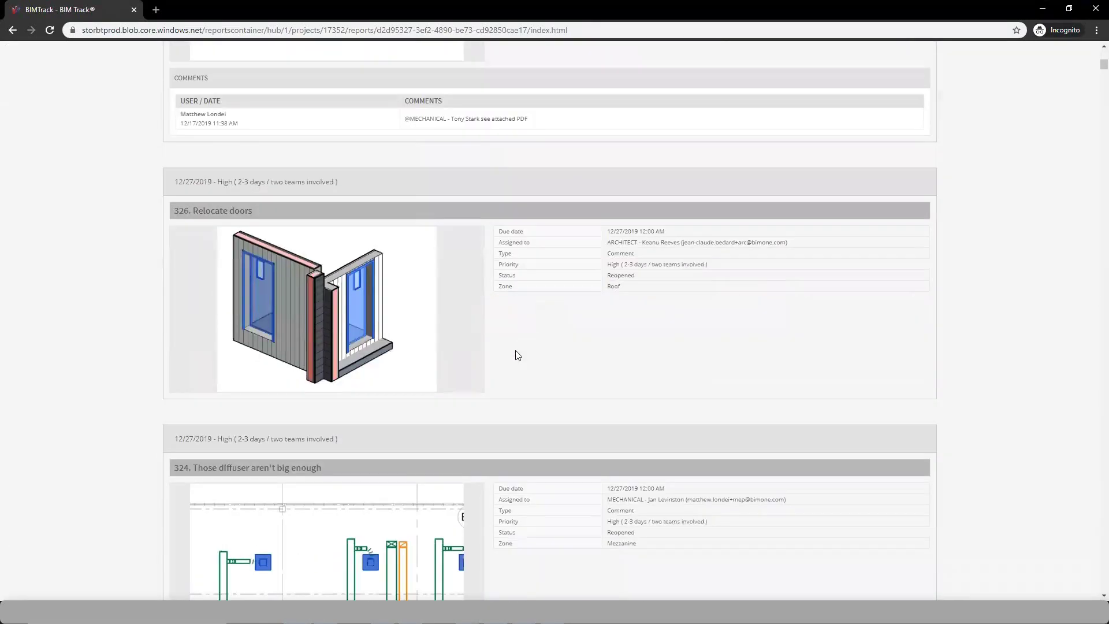
{"action": "left_click", "coordinate": [225, 215]}
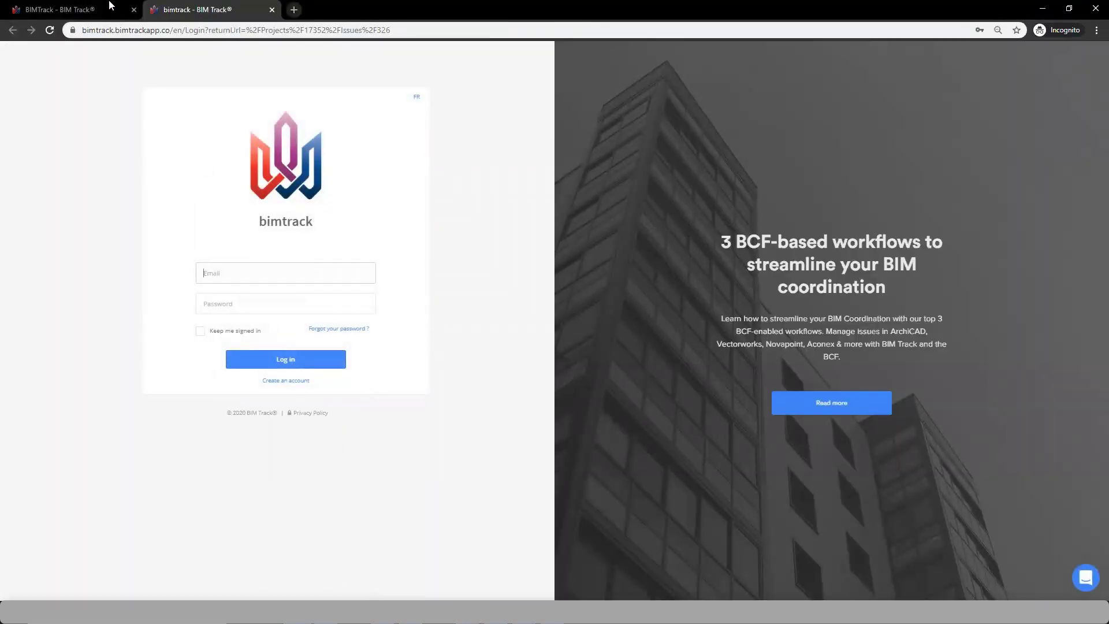
{"action": "left_click", "coordinate": [62, 10]}
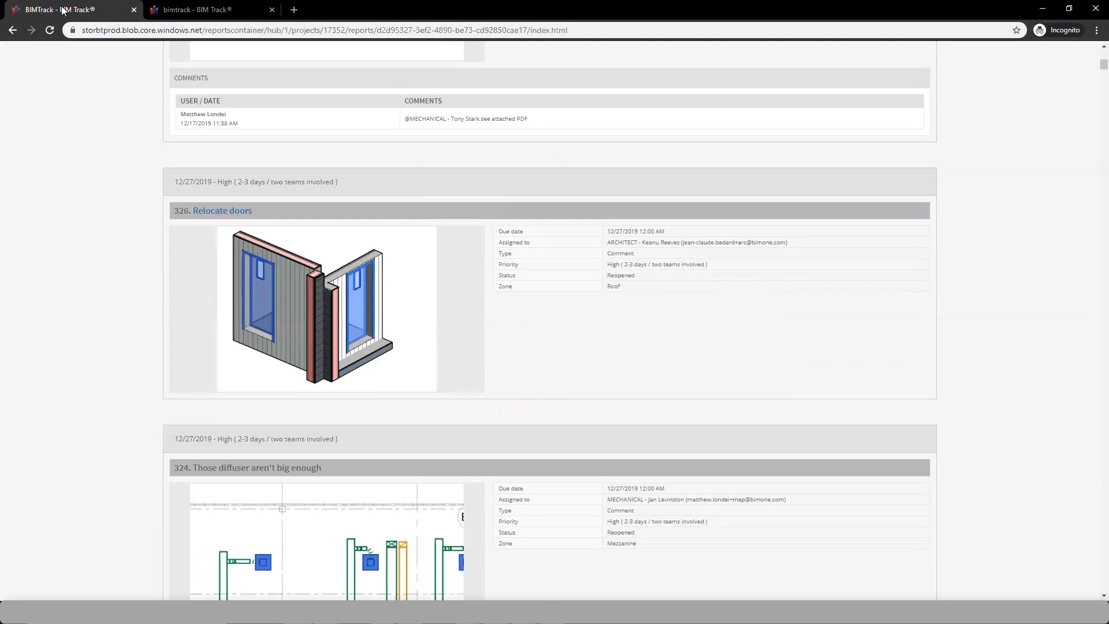
Select the shared report's web address, then close the incognito window and the printed report in Firefox
{"action": "left_click", "coordinate": [540, 32]}
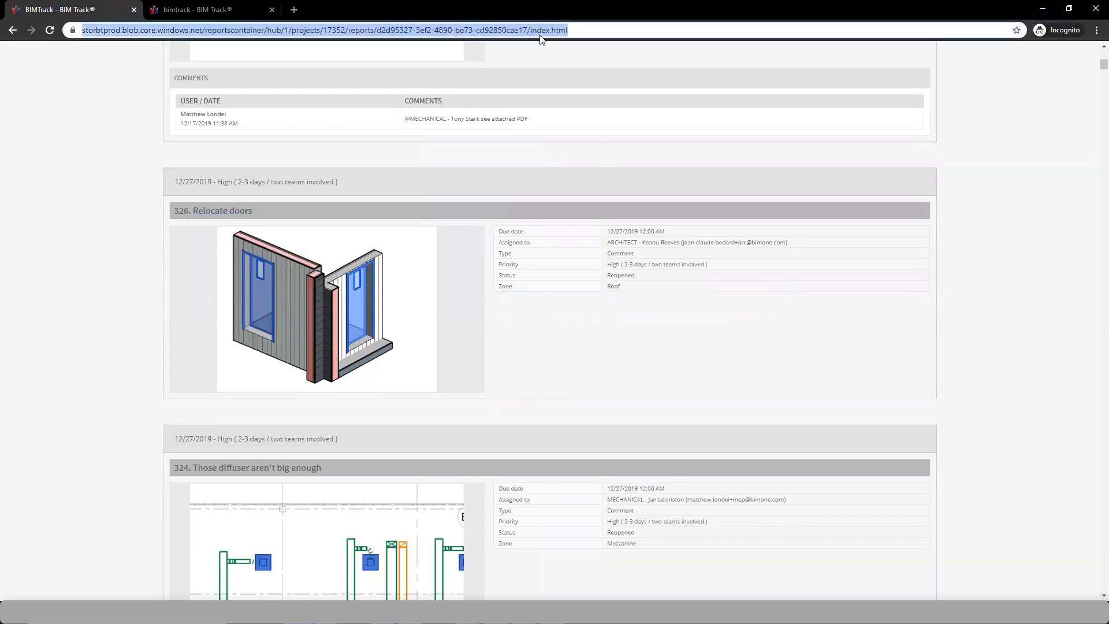
{"action": "left_click", "coordinate": [1096, 8]}
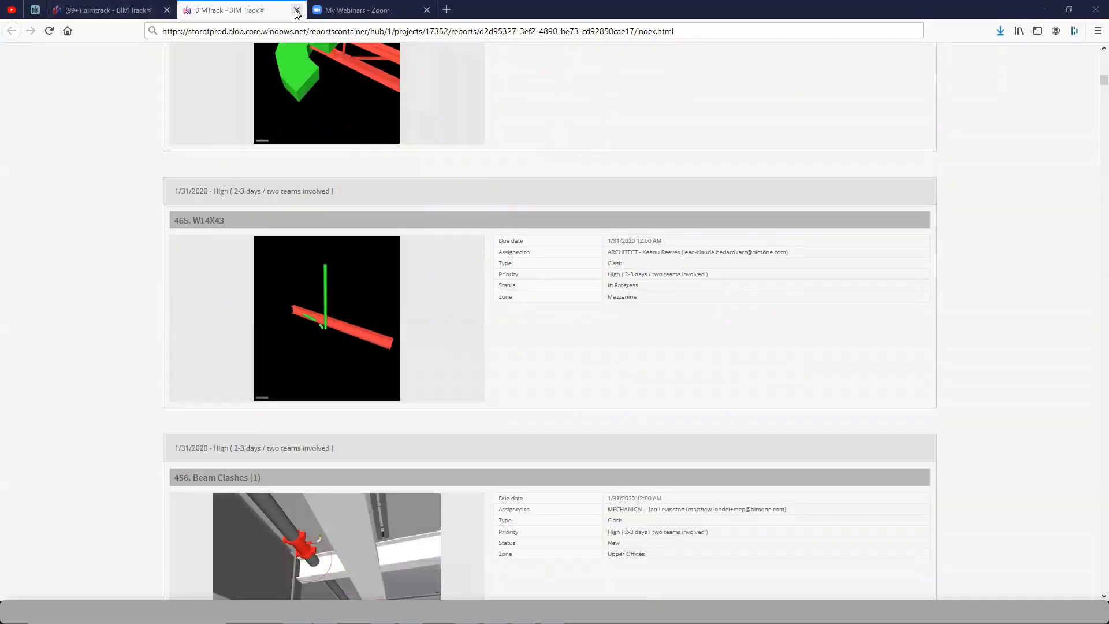
{"action": "left_click", "coordinate": [296, 10]}
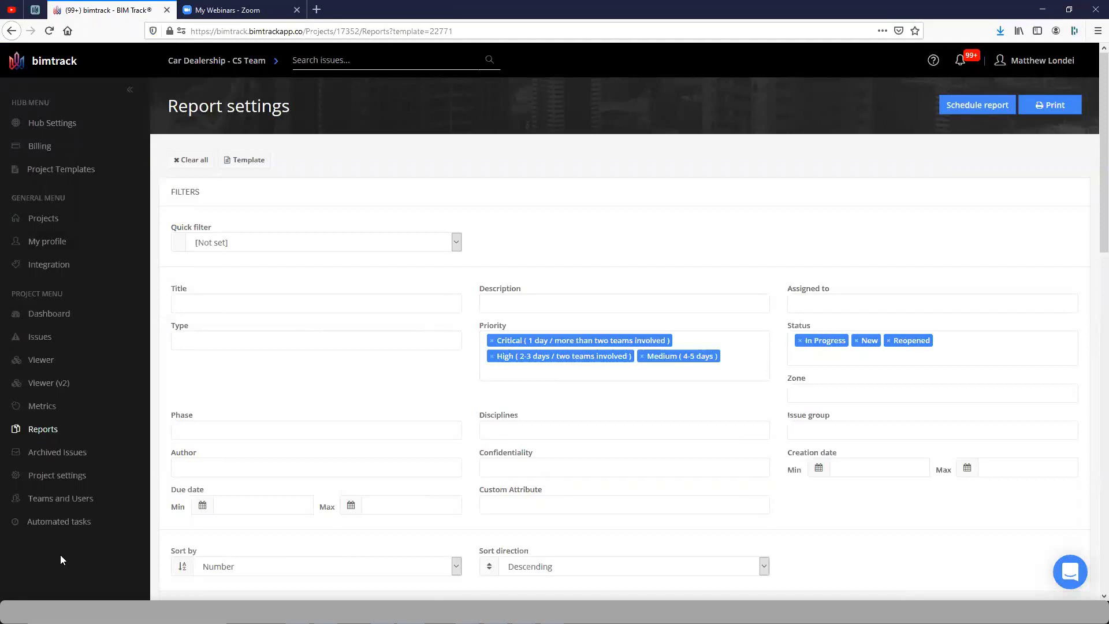
{"action": "left_click", "coordinate": [243, 162]}
{"action": "left_click", "coordinate": [247, 164]}
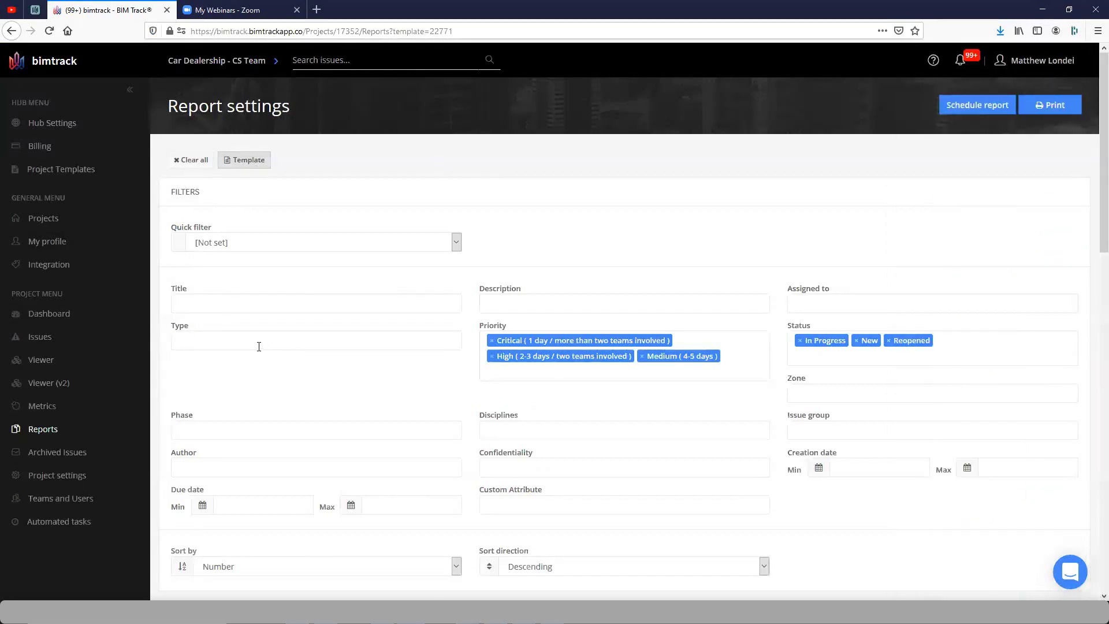
{"action": "left_click", "coordinate": [821, 306]}
{"action": "scroll", "coordinate": [848, 380], "scroll_direction": "down", "scroll_amount": 2}
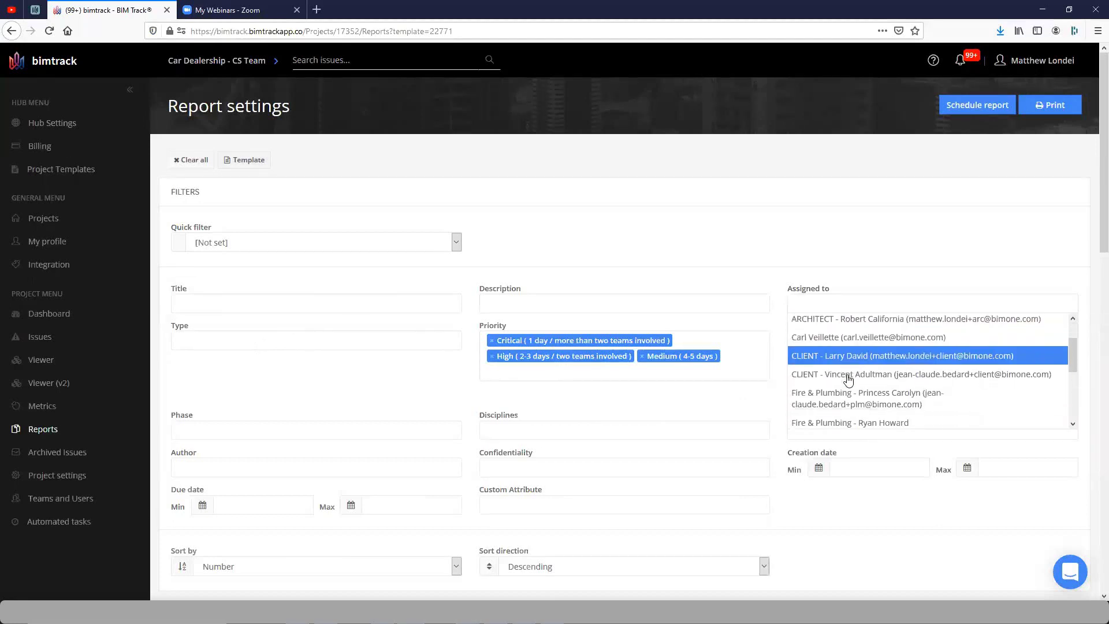
{"action": "scroll", "coordinate": [848, 380], "scroll_direction": "down", "scroll_amount": 4}
{"action": "left_click", "coordinate": [853, 402]}
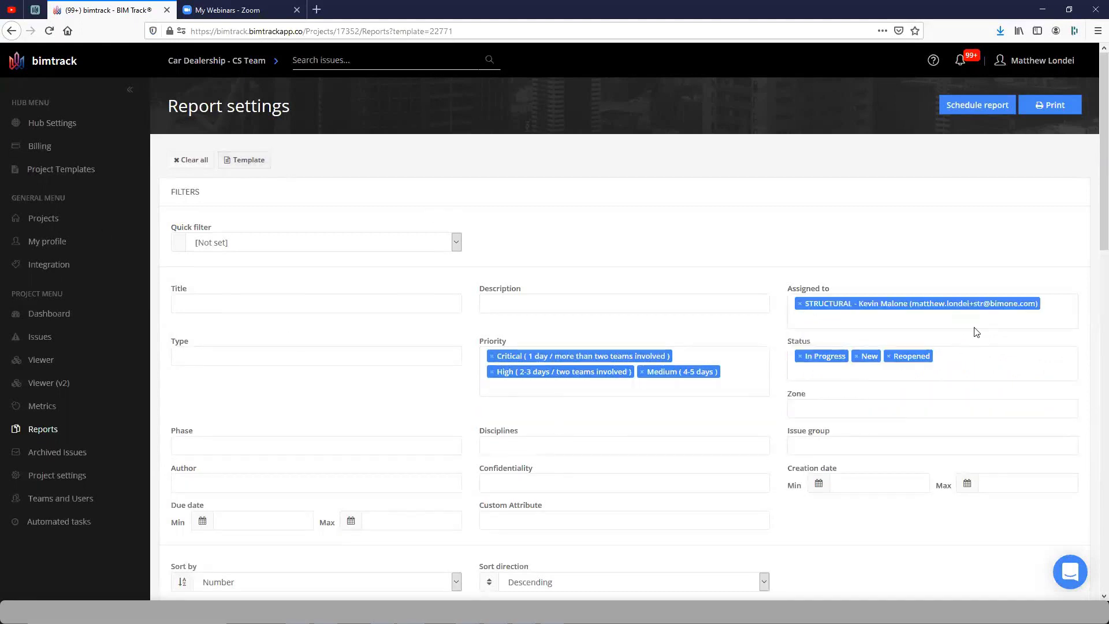
Generate the printable report, dismiss the printer dialog, and look through its issue total, charts and listed issues
{"action": "left_click", "coordinate": [1043, 106]}
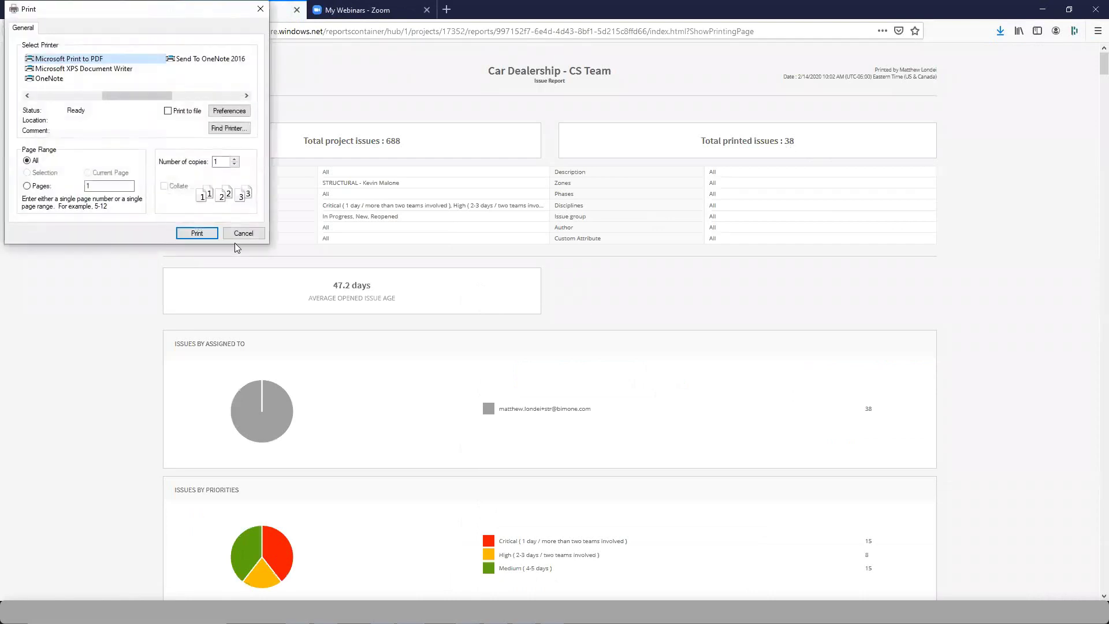
{"action": "left_click", "coordinate": [249, 235]}
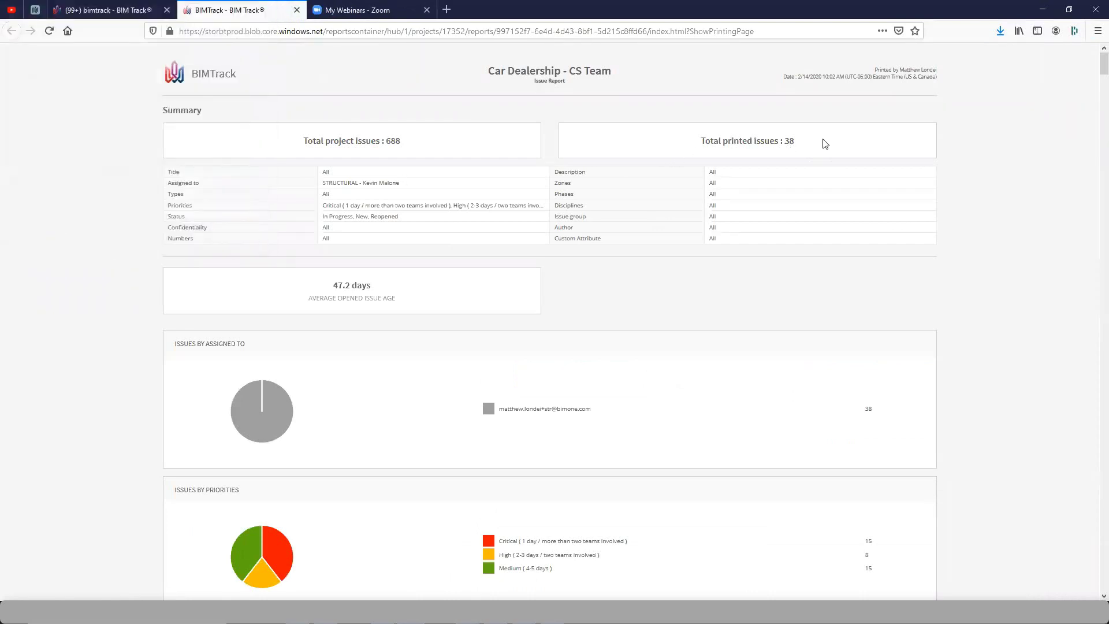
{"action": "left_click_drag", "start_coordinate": [804, 142], "coordinate": [776, 140]}
{"action": "left_click", "coordinate": [679, 381]}
{"action": "scroll", "coordinate": [719, 328], "scroll_direction": "down", "scroll_amount": 20}
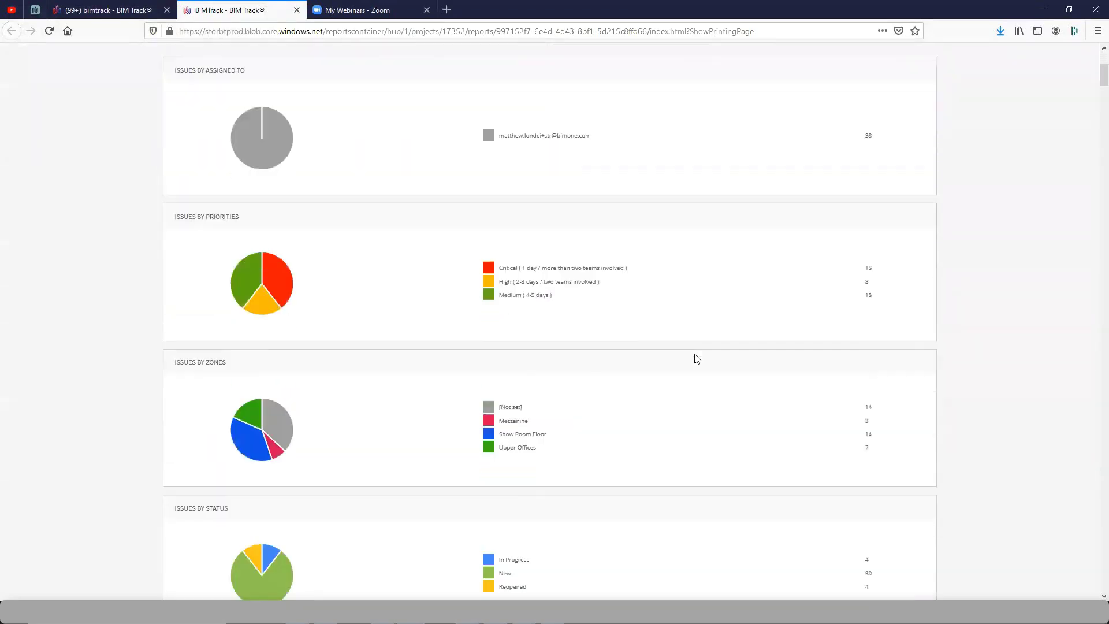
{"action": "scroll", "coordinate": [693, 369], "scroll_direction": "down", "scroll_amount": 10}
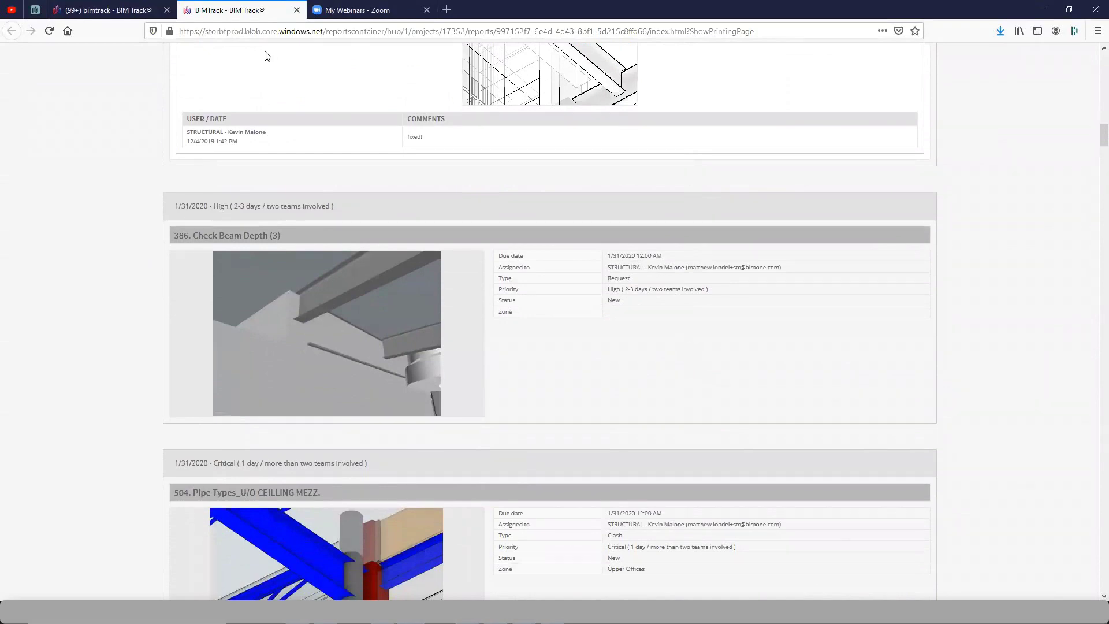
Return to the project's issues list and check the actions available for issue 1003, Duct/Wall Clash
{"action": "left_click", "coordinate": [123, 5]}
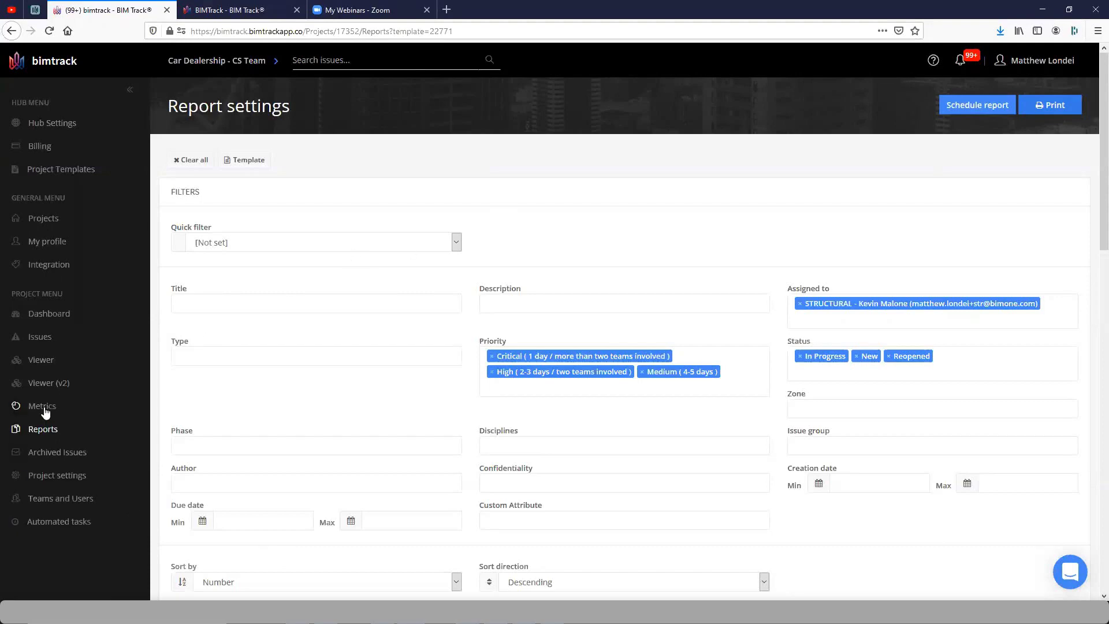
{"action": "left_click", "coordinate": [41, 339]}
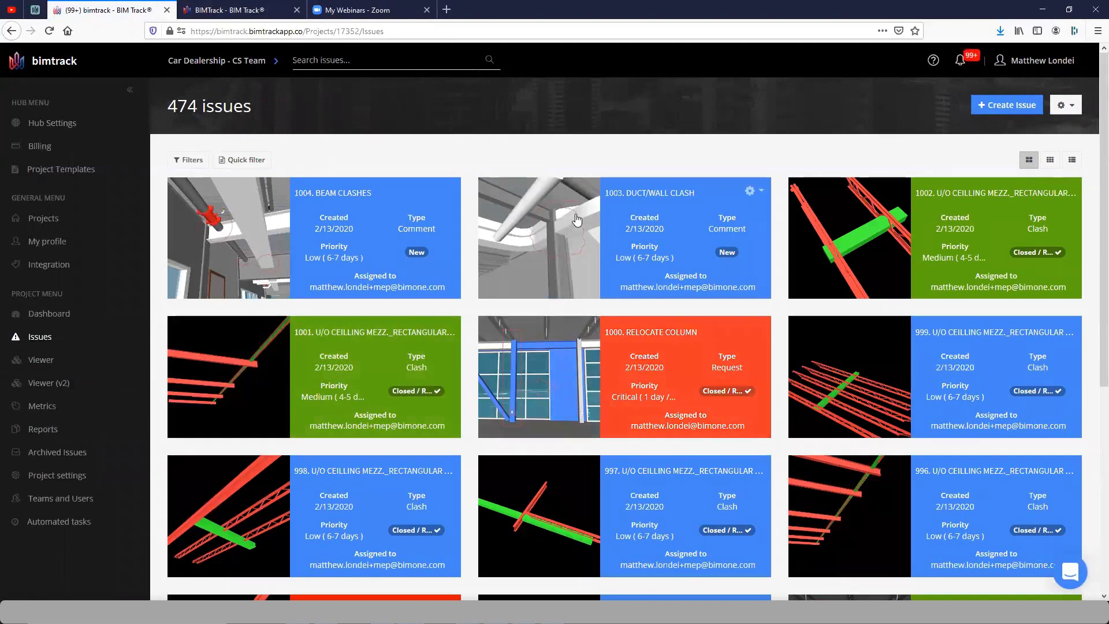
{"action": "left_click", "coordinate": [762, 191]}
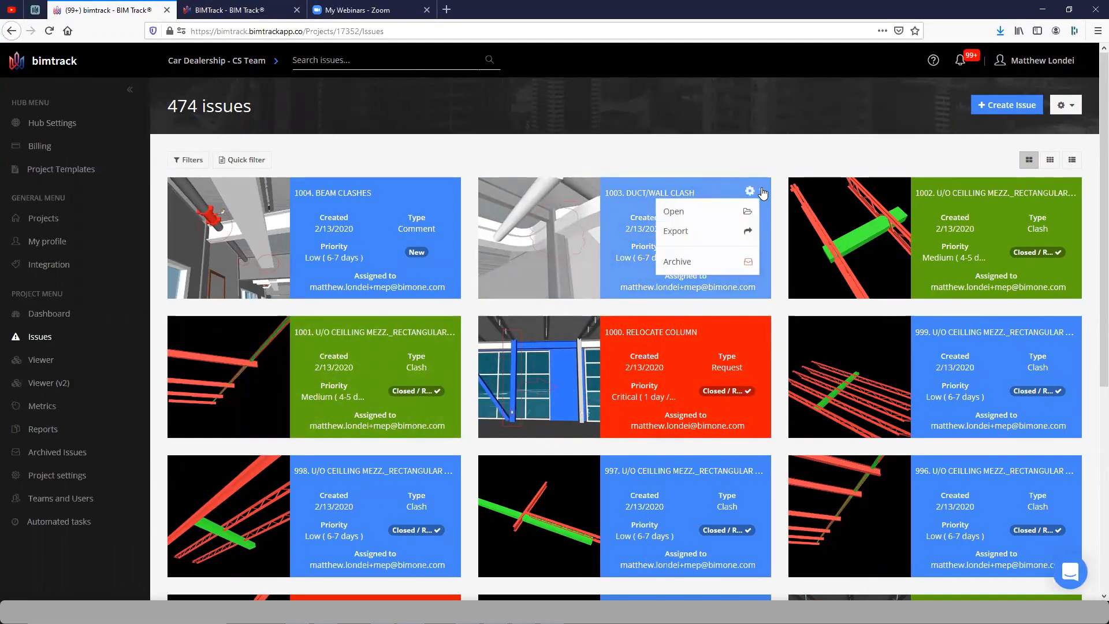
{"action": "left_click", "coordinate": [700, 141]}
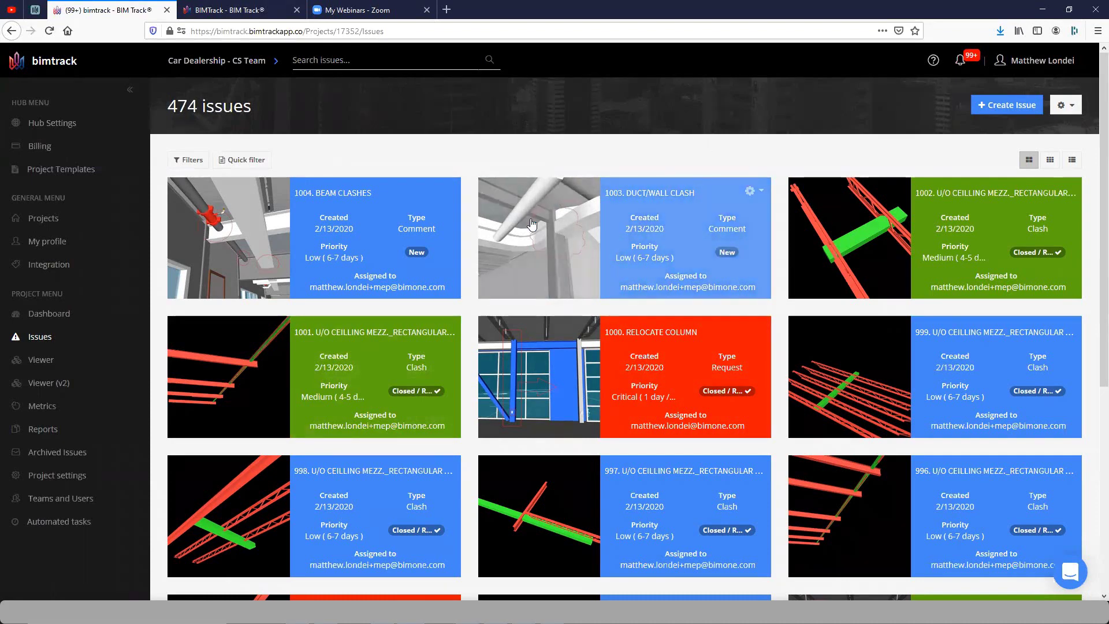
Select issues 999 through 1004 in the issues list and archive them
{"action": "left_click", "coordinate": [665, 367]}
{"action": "left_click", "coordinate": [347, 372]}
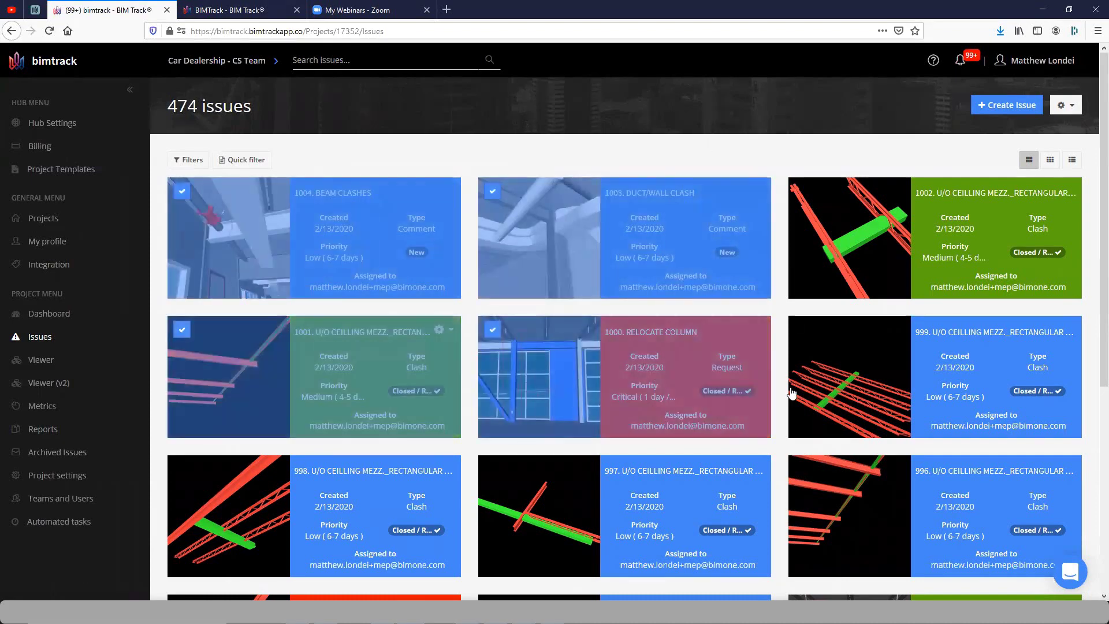
{"action": "left_click", "coordinate": [866, 376]}
{"action": "left_click", "coordinate": [936, 268]}
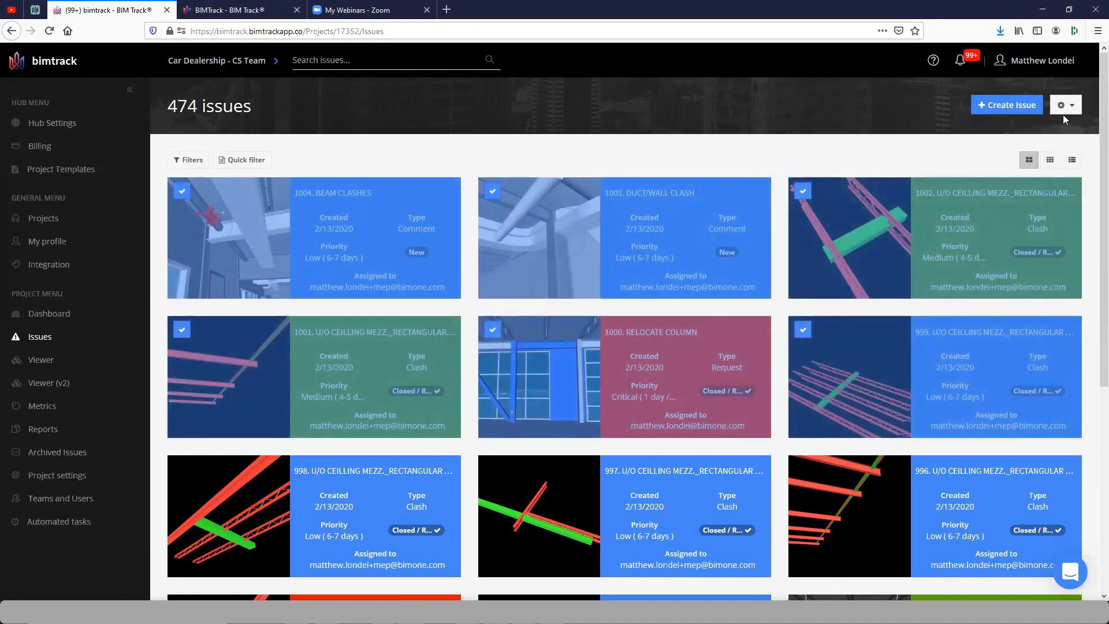
{"action": "left_click", "coordinate": [1064, 113]}
{"action": "left_click", "coordinate": [985, 295]}
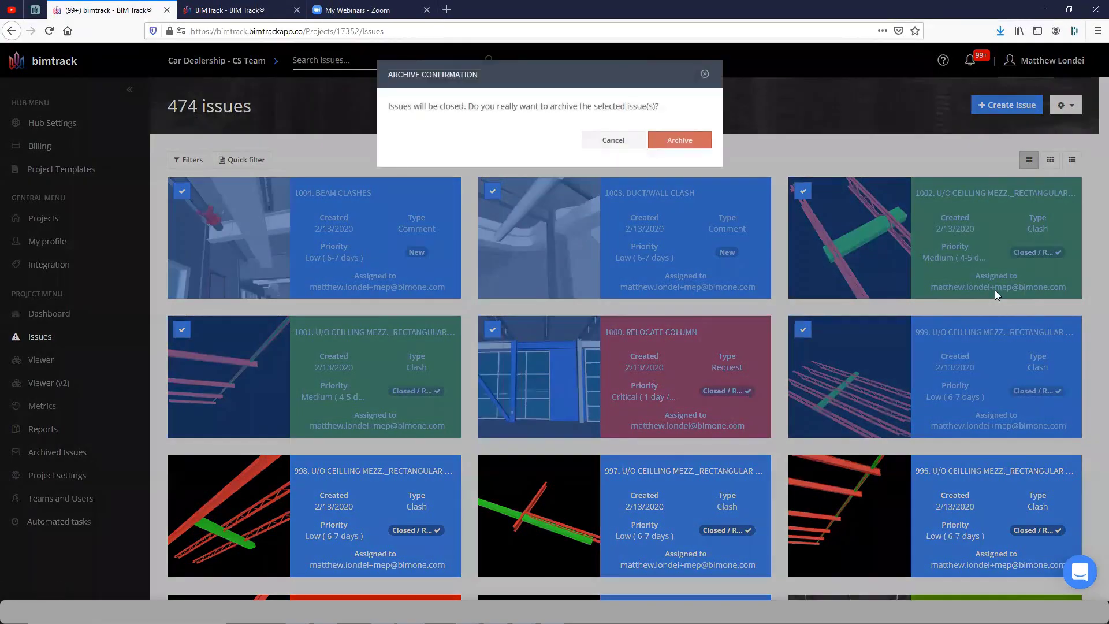
{"action": "left_click", "coordinate": [687, 140]}
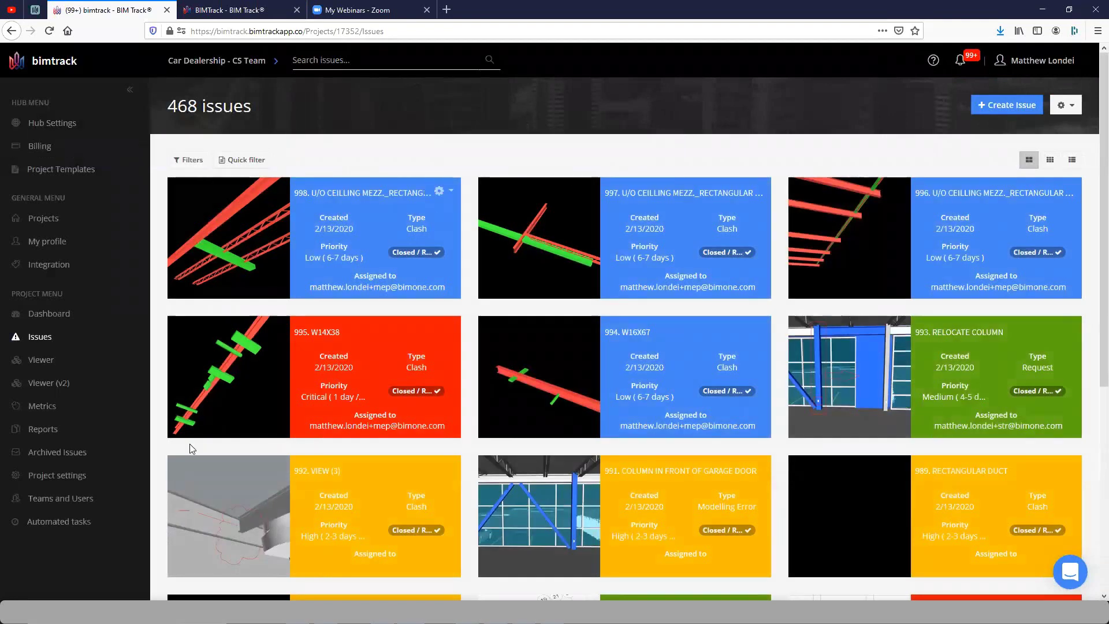
Restore all issues on the first page of the archived issues list with the status Un-Archived
{"action": "left_click", "coordinate": [46, 454]}
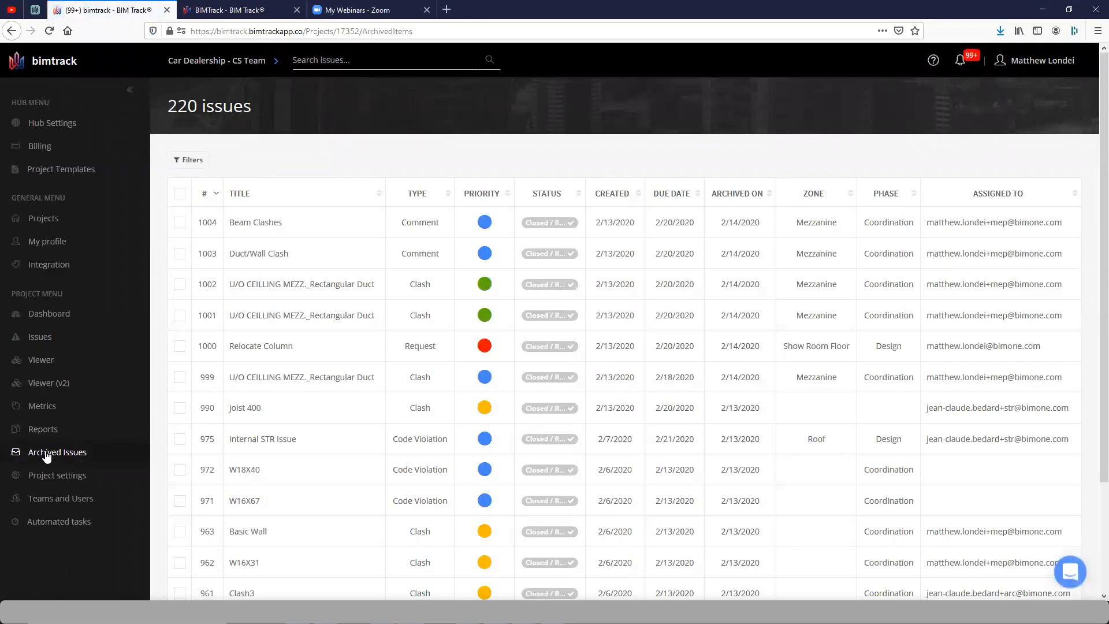
{"action": "scroll", "coordinate": [230, 320], "scroll_direction": "down", "scroll_amount": 3}
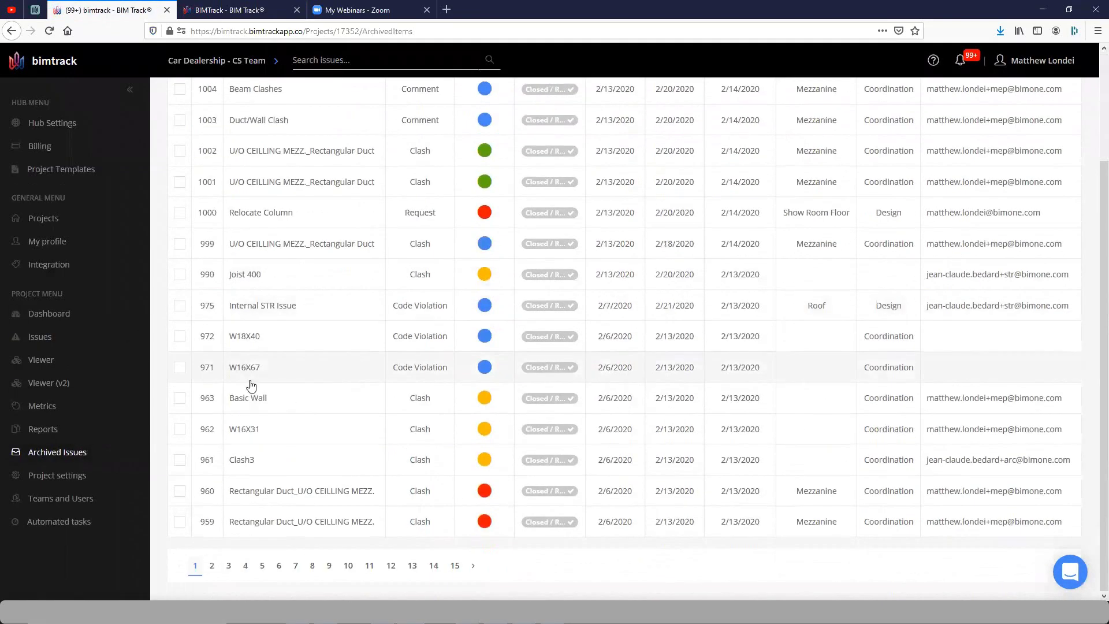
{"action": "scroll", "coordinate": [253, 463], "scroll_direction": "up", "scroll_amount": 3}
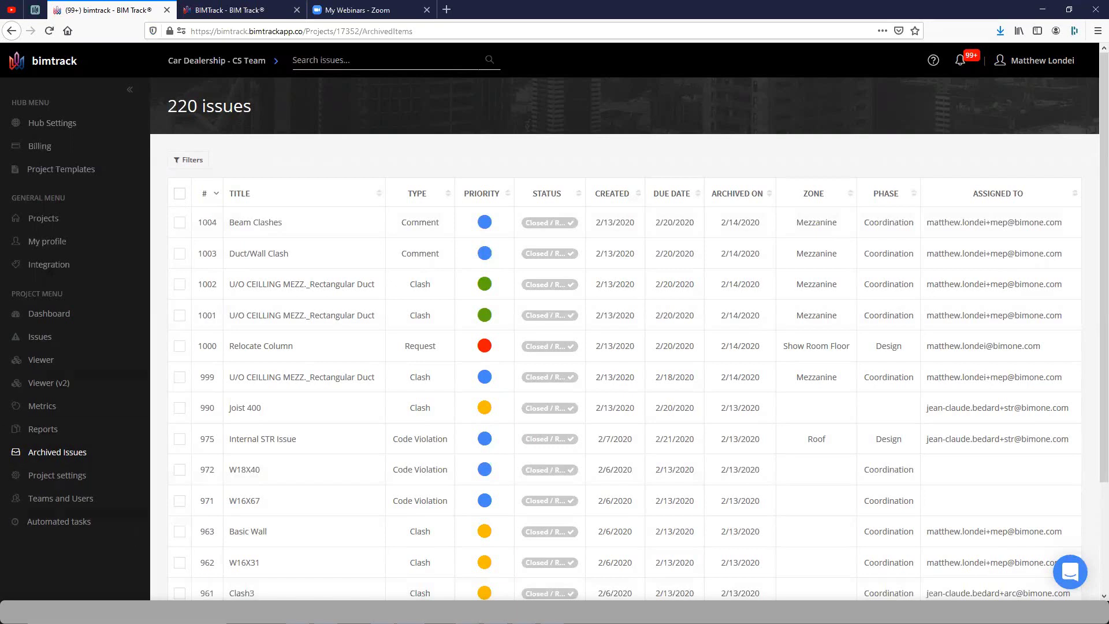
{"action": "left_click", "coordinate": [180, 195]}
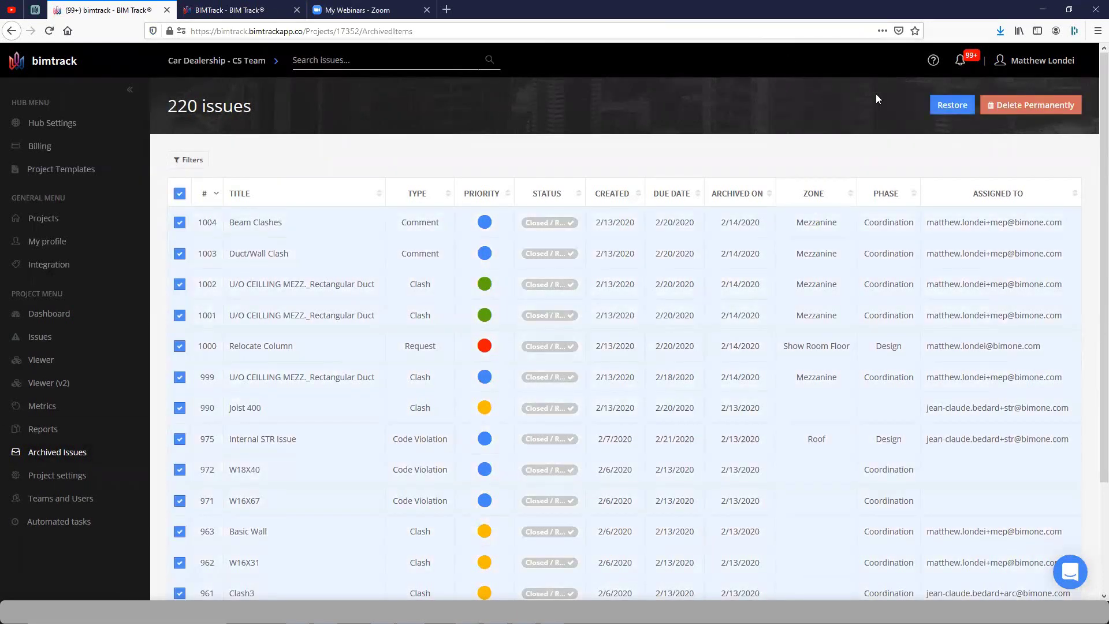
{"action": "left_click", "coordinate": [948, 107]}
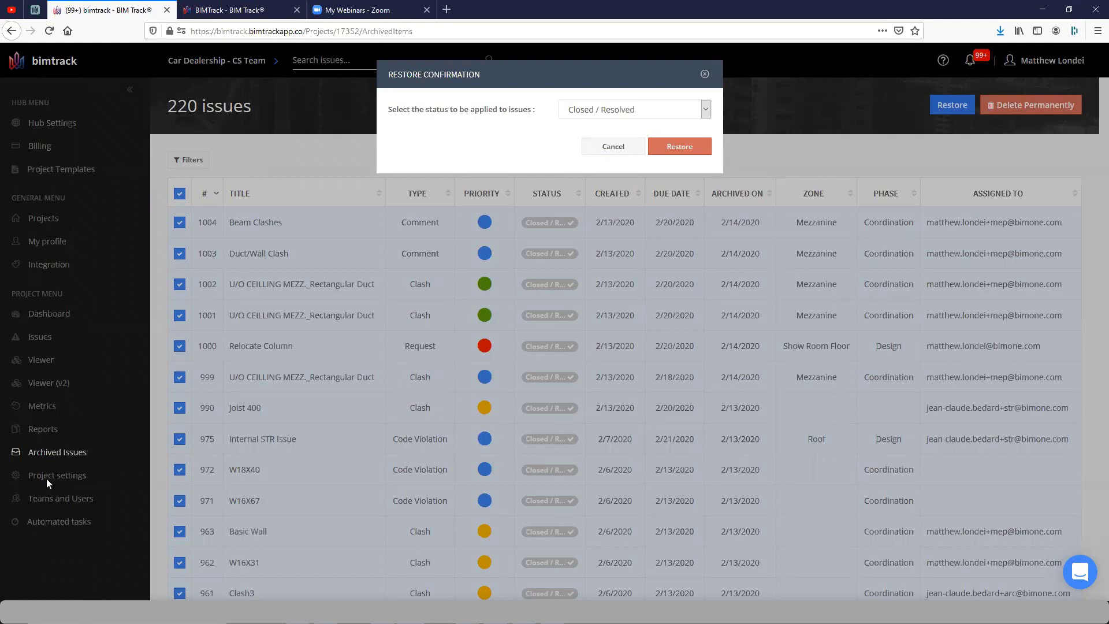
{"action": "left_click", "coordinate": [613, 109]}
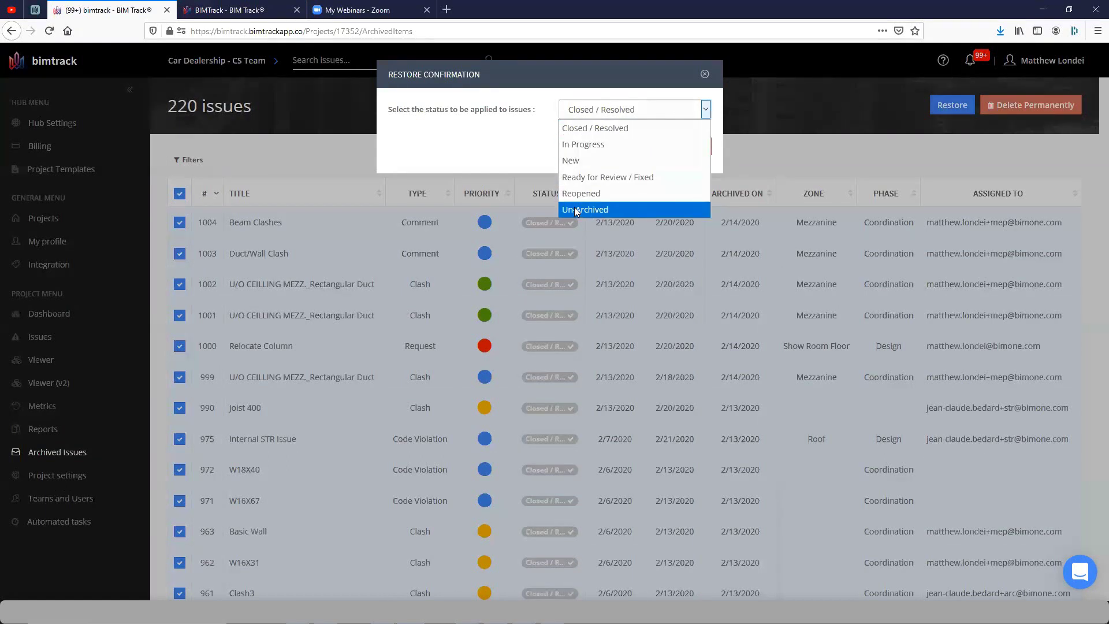
{"action": "left_click", "coordinate": [603, 210]}
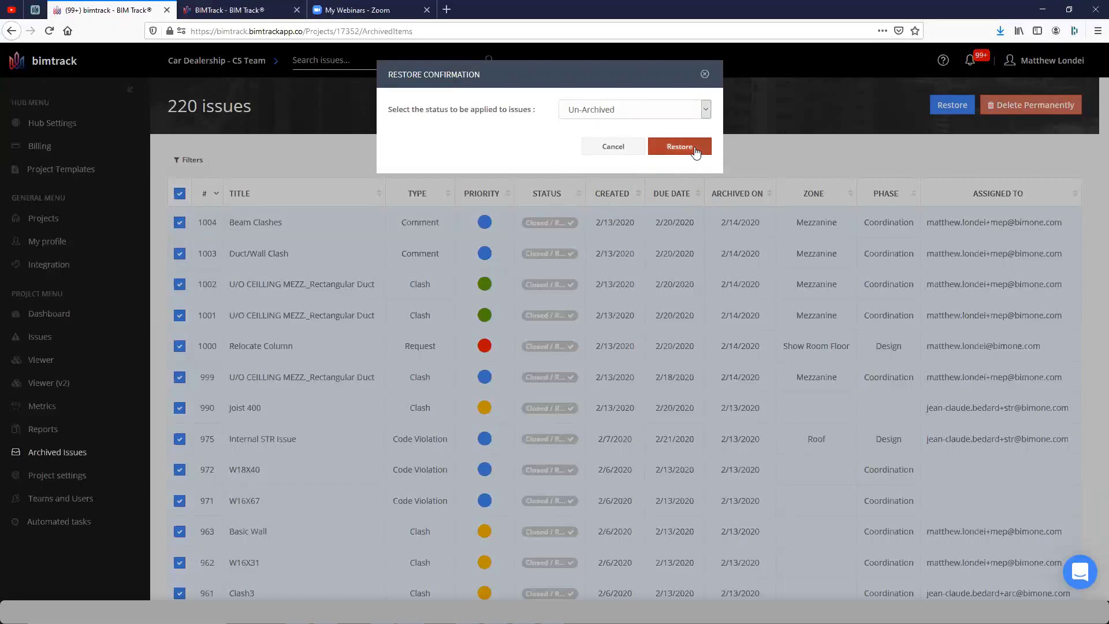
{"action": "left_click", "coordinate": [679, 148]}
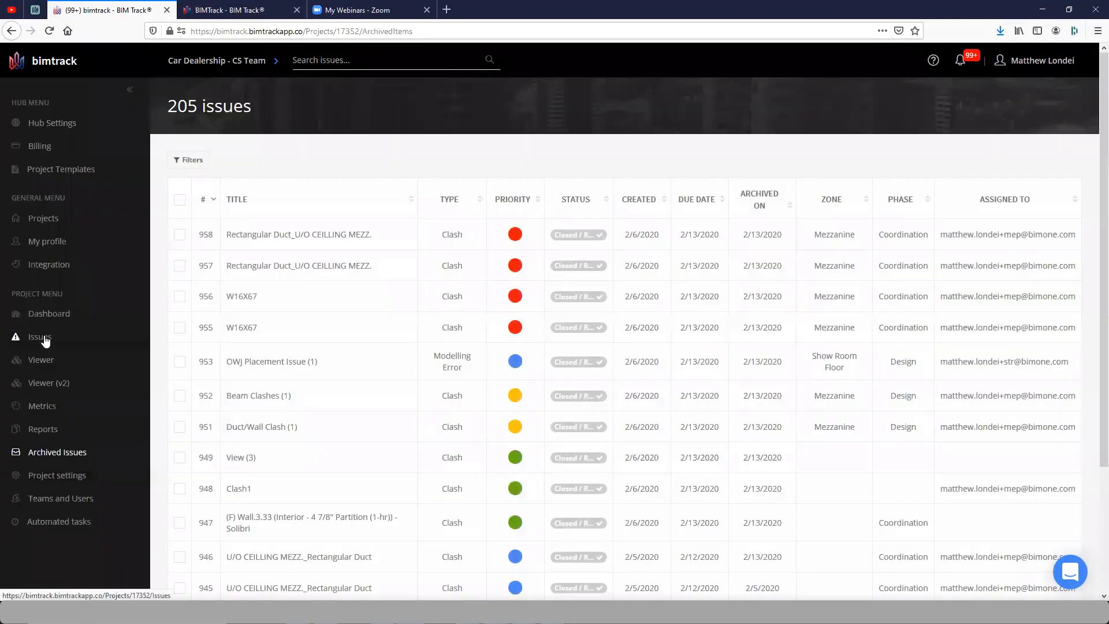
Filter the project's issues by the status Un-Archived and look over the matching issues
{"action": "left_click", "coordinate": [42, 337]}
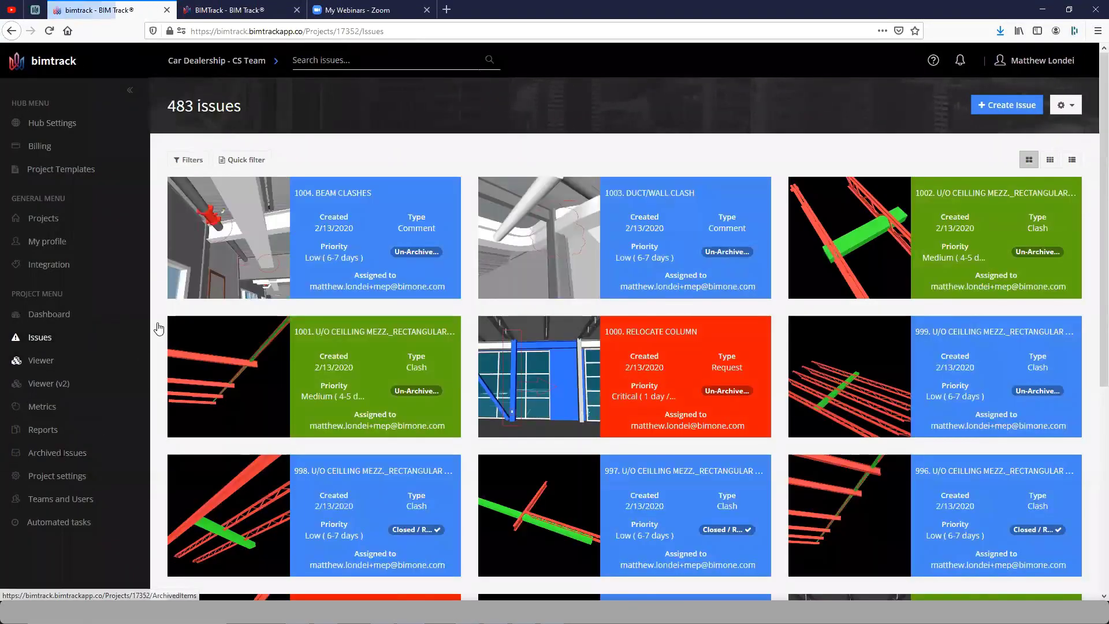
{"action": "left_click", "coordinate": [193, 161]}
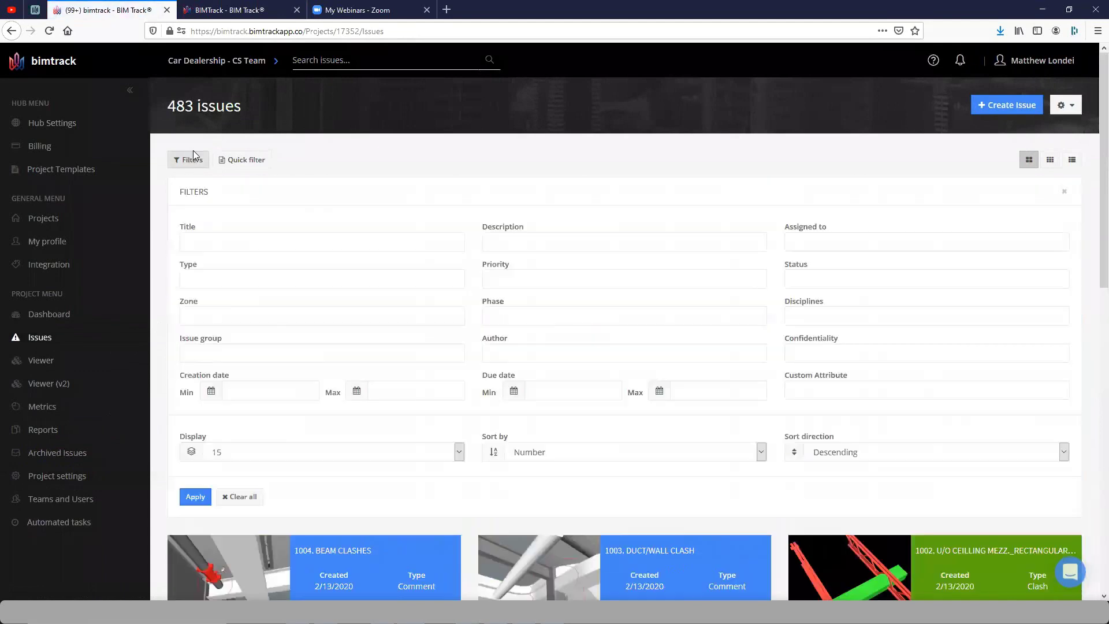
{"action": "left_click", "coordinate": [800, 276]}
{"action": "left_click", "coordinate": [828, 388]}
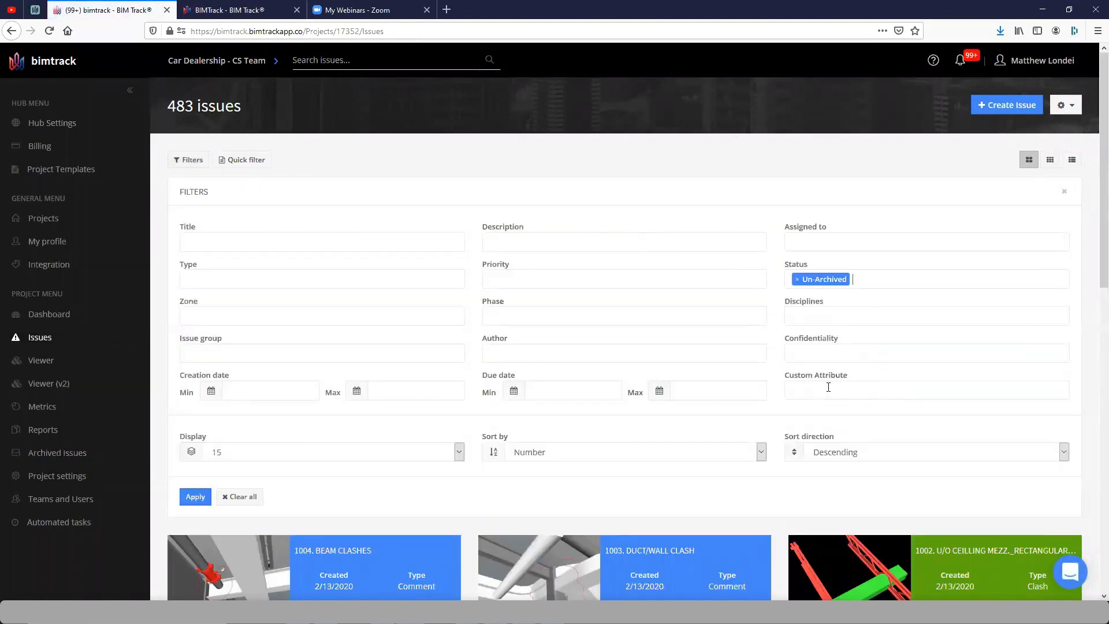
{"action": "left_click", "coordinate": [194, 498]}
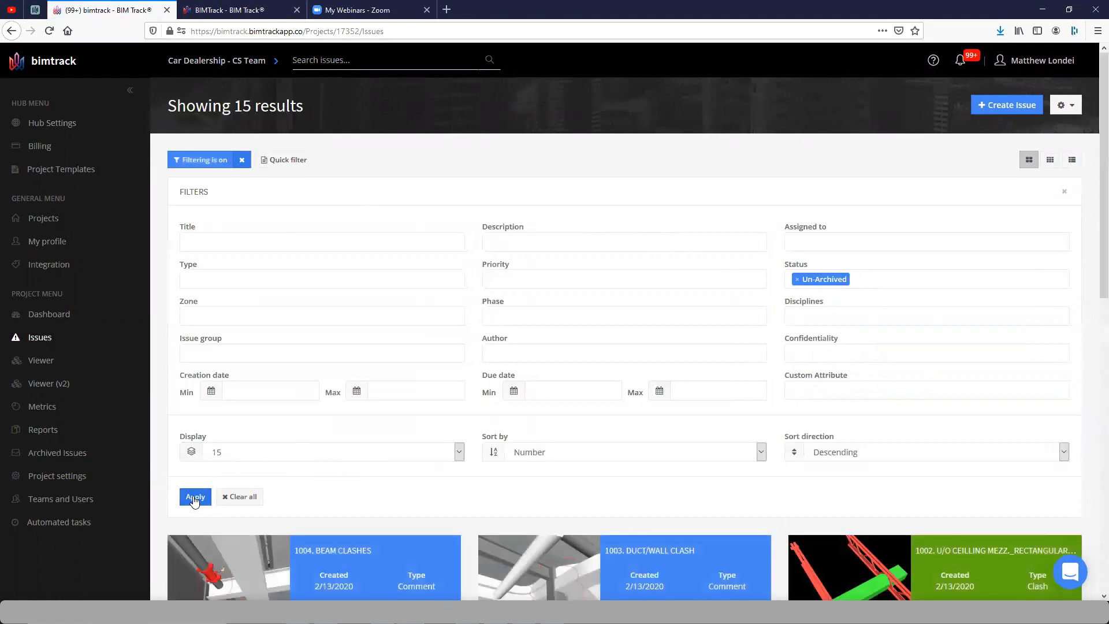
{"action": "scroll", "coordinate": [520, 300], "scroll_direction": "down", "scroll_amount": 3}
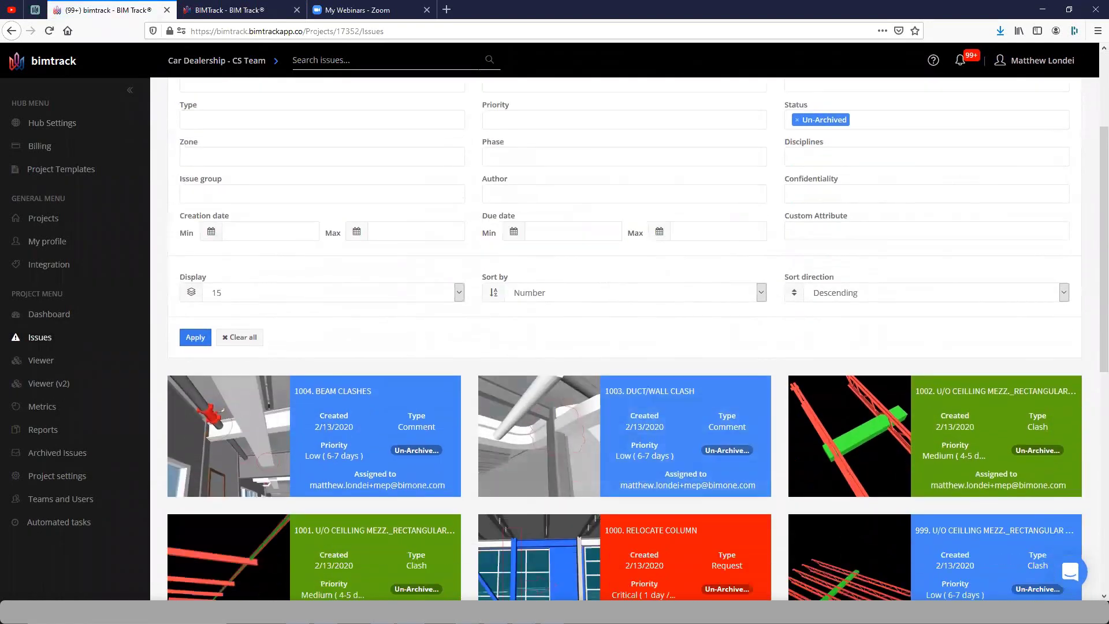
{"action": "scroll", "coordinate": [788, 302], "scroll_direction": "up", "scroll_amount": 2}
{"action": "scroll", "coordinate": [789, 302], "scroll_direction": "up", "scroll_amount": 1}
Select all the filtered issues and show the bulk actions available for them
{"action": "left_click", "coordinate": [1066, 105]}
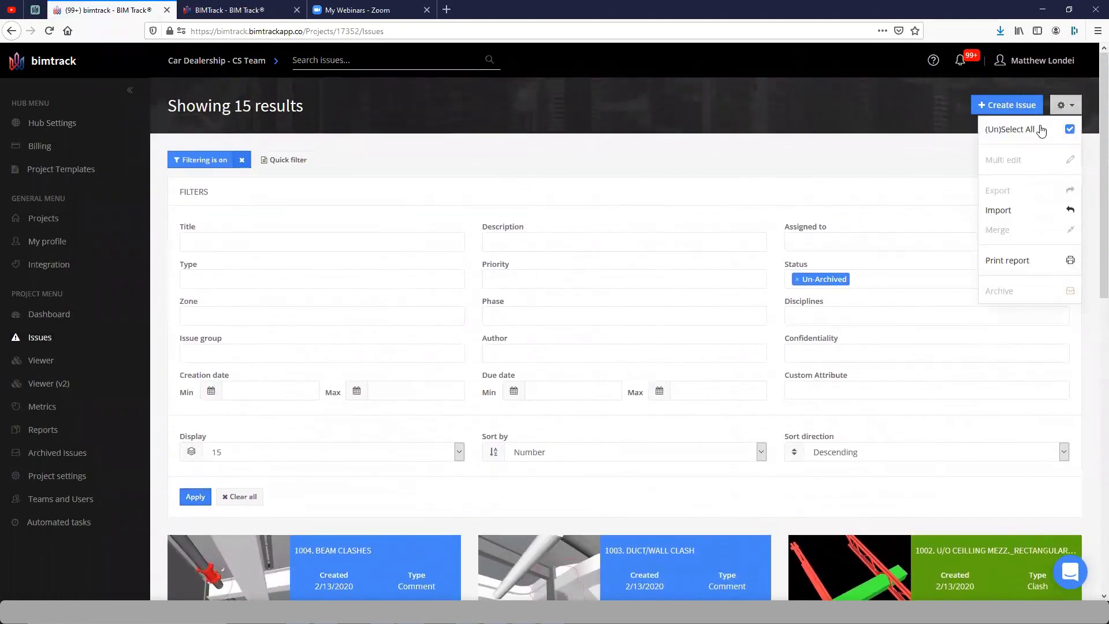
{"action": "left_click", "coordinate": [1037, 125]}
{"action": "left_click", "coordinate": [1066, 104]}
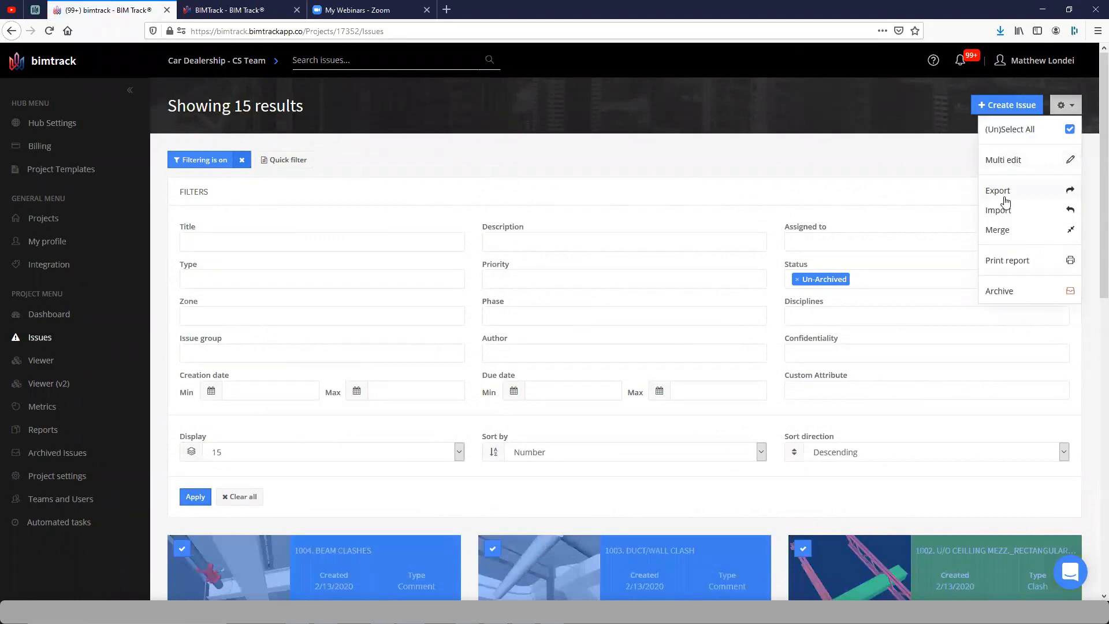
Generate a printable report of only the Un-Archived issues, dismiss the printer dialog, and look through its charts and issues
{"action": "left_click", "coordinate": [17, 428]}
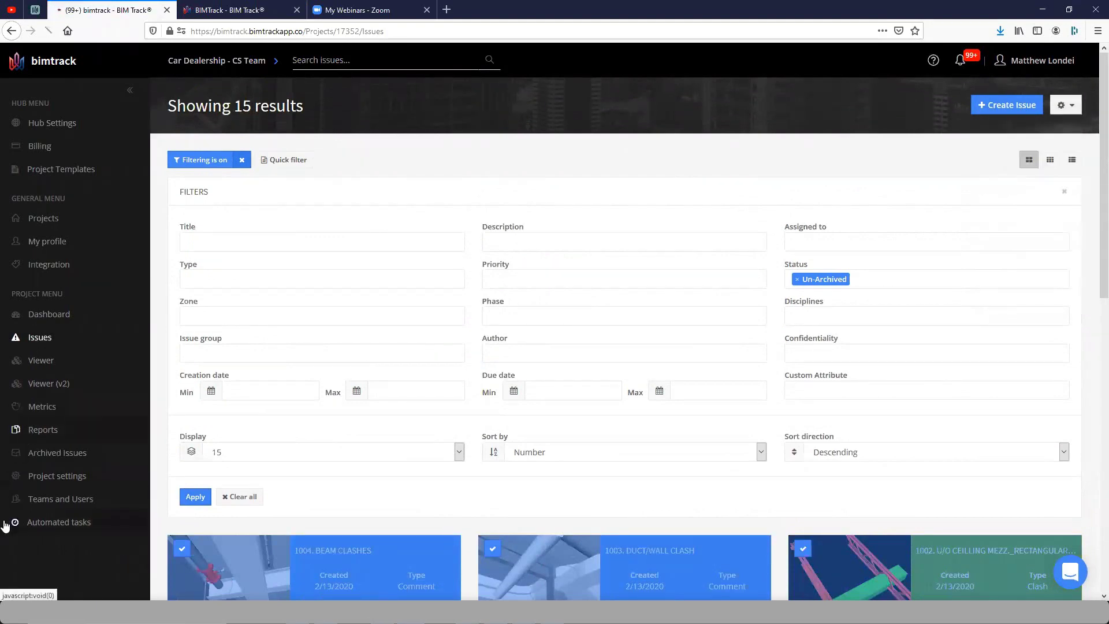
{"action": "left_click", "coordinate": [815, 341]}
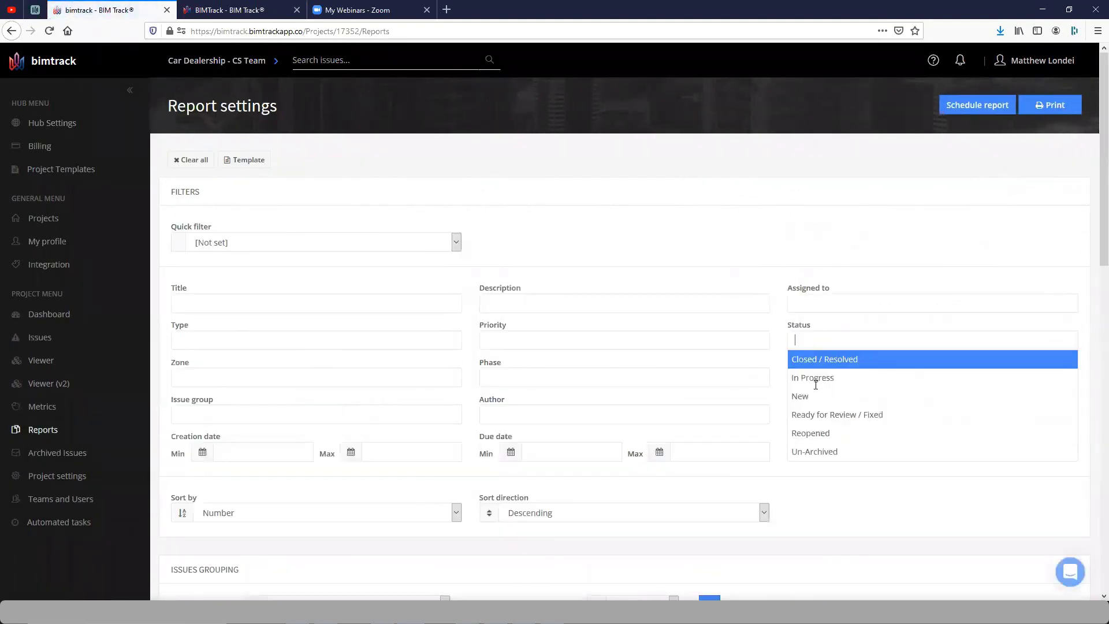
{"action": "left_click", "coordinate": [831, 459]}
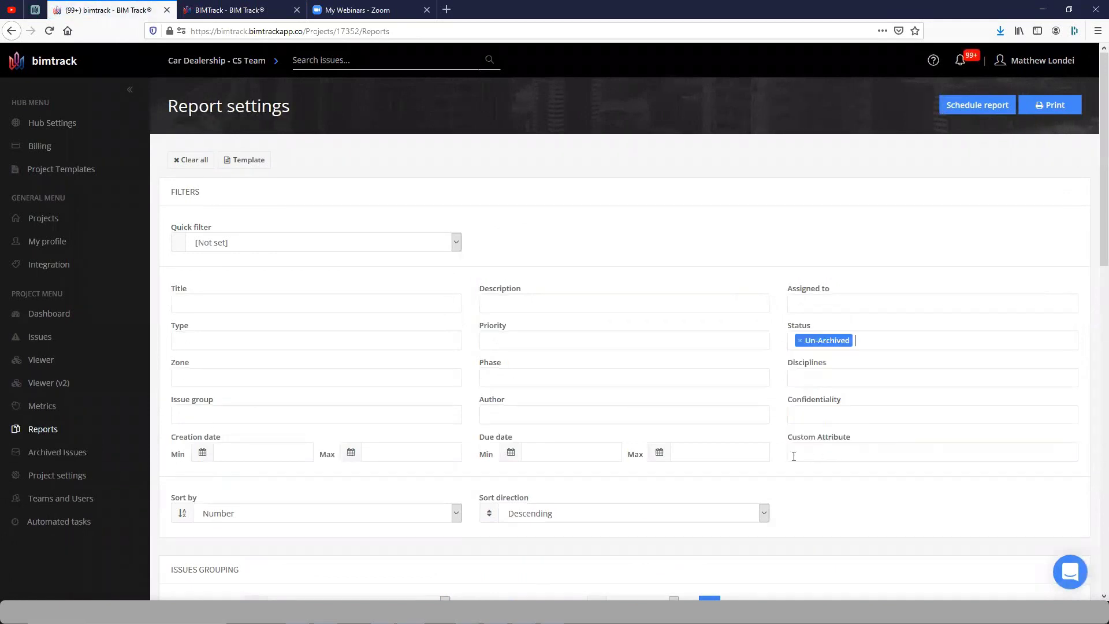
{"action": "left_click", "coordinate": [1054, 105]}
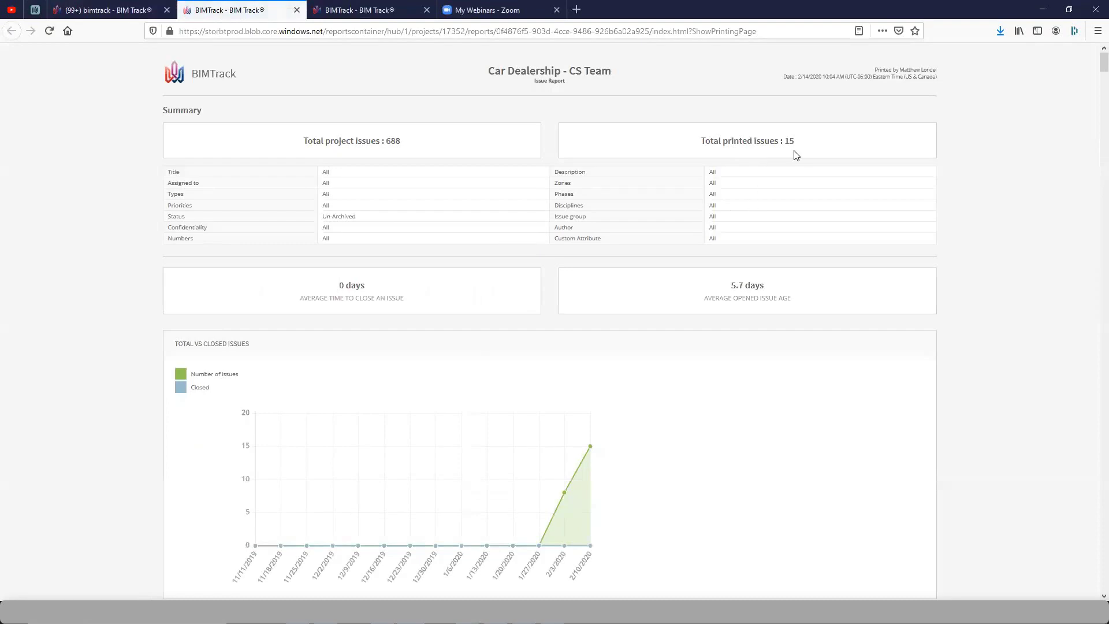
{"action": "left_click", "coordinate": [244, 232]}
{"action": "scroll", "coordinate": [458, 364], "scroll_direction": "down", "scroll_amount": 15}
{"action": "scroll", "coordinate": [533, 455], "scroll_direction": "down", "scroll_amount": 20}
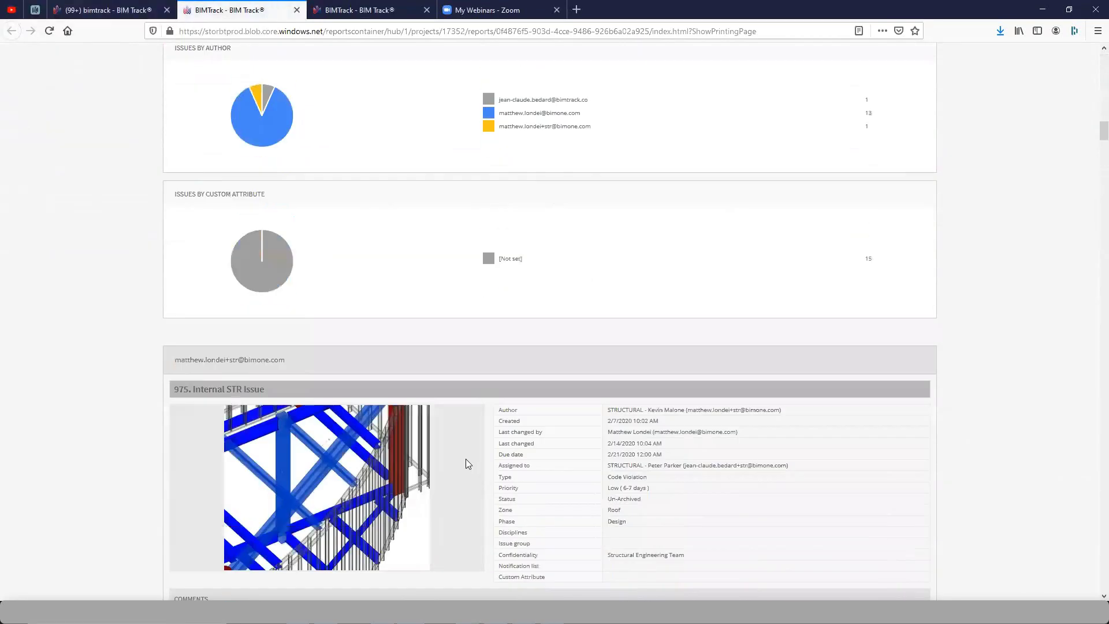
Look through the clash details, images and comments in the Un-Archived issues report, and return to the report settings
{"action": "scroll", "coordinate": [414, 477], "scroll_direction": "down", "scroll_amount": 20}
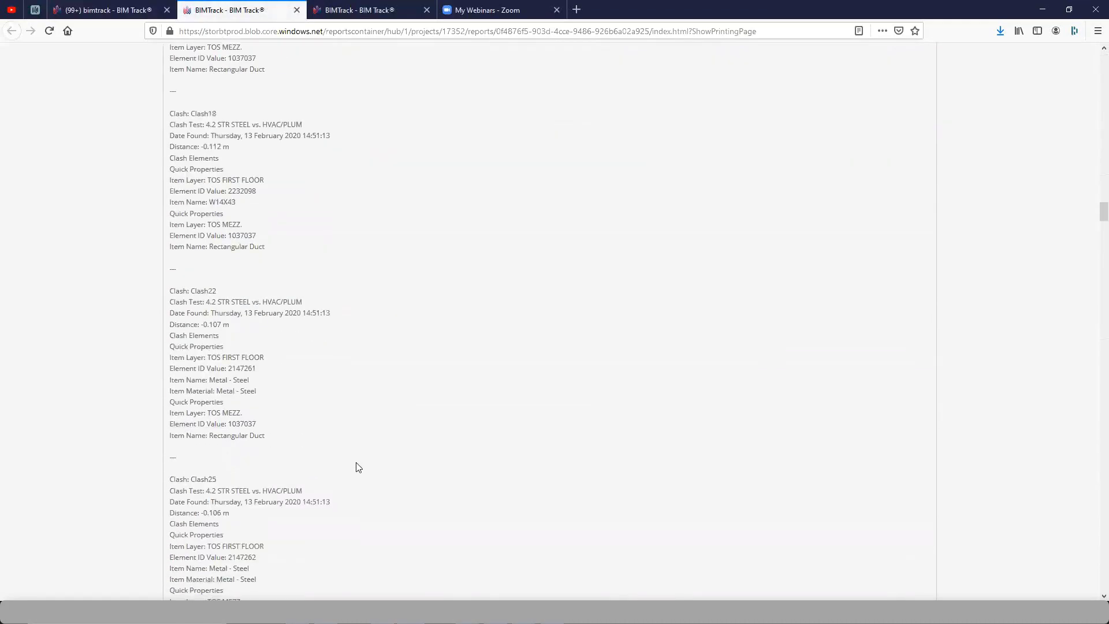
{"action": "scroll", "coordinate": [289, 483], "scroll_direction": "down", "scroll_amount": 15}
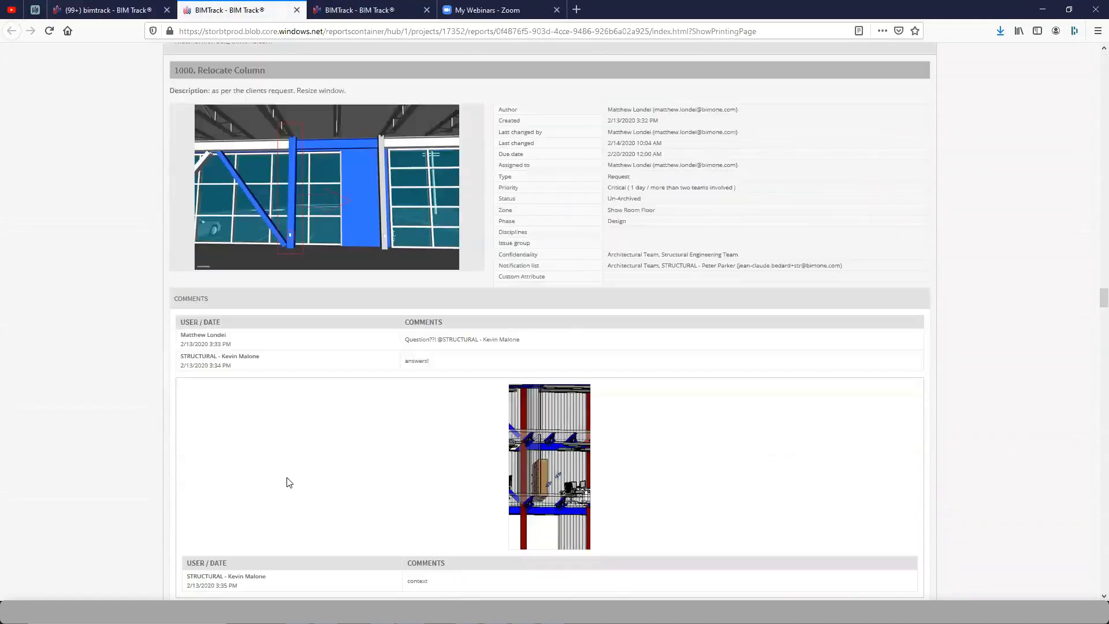
{"action": "left_click", "coordinate": [124, 4]}
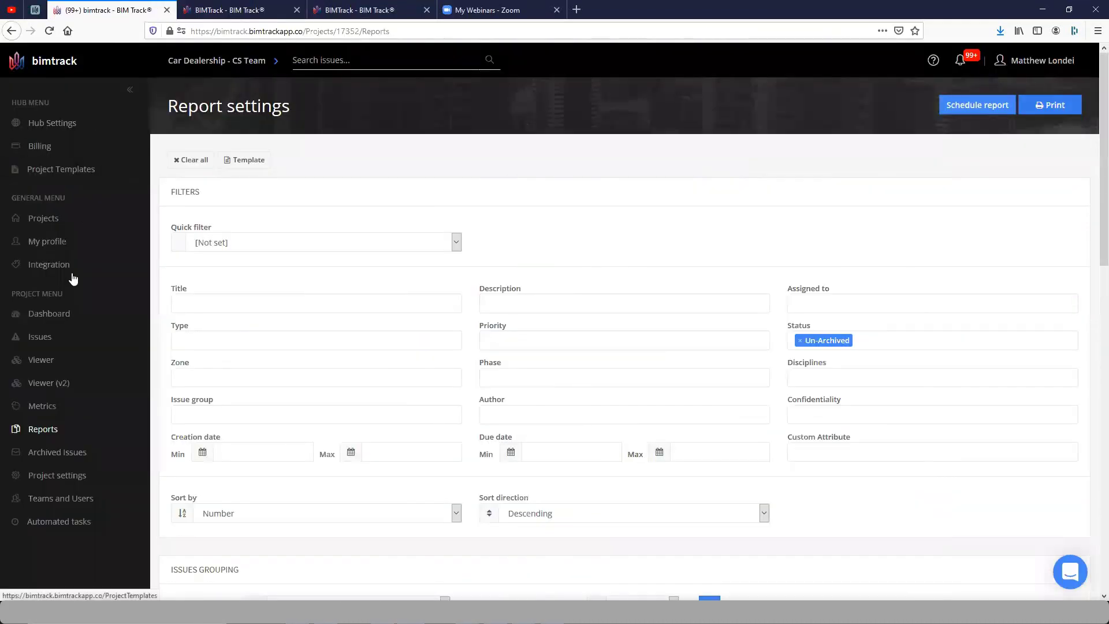
Select all the project's issues filtered by the status Un-Archived and archive them
{"action": "left_click", "coordinate": [33, 344]}
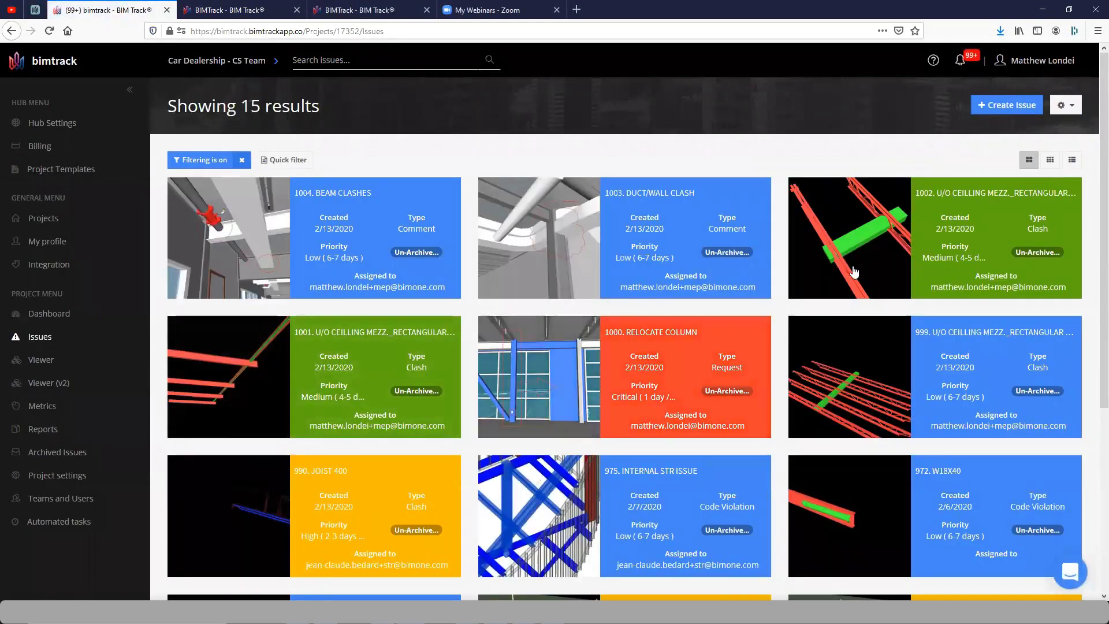
{"action": "left_click", "coordinate": [1071, 113]}
{"action": "left_click", "coordinate": [1051, 130]}
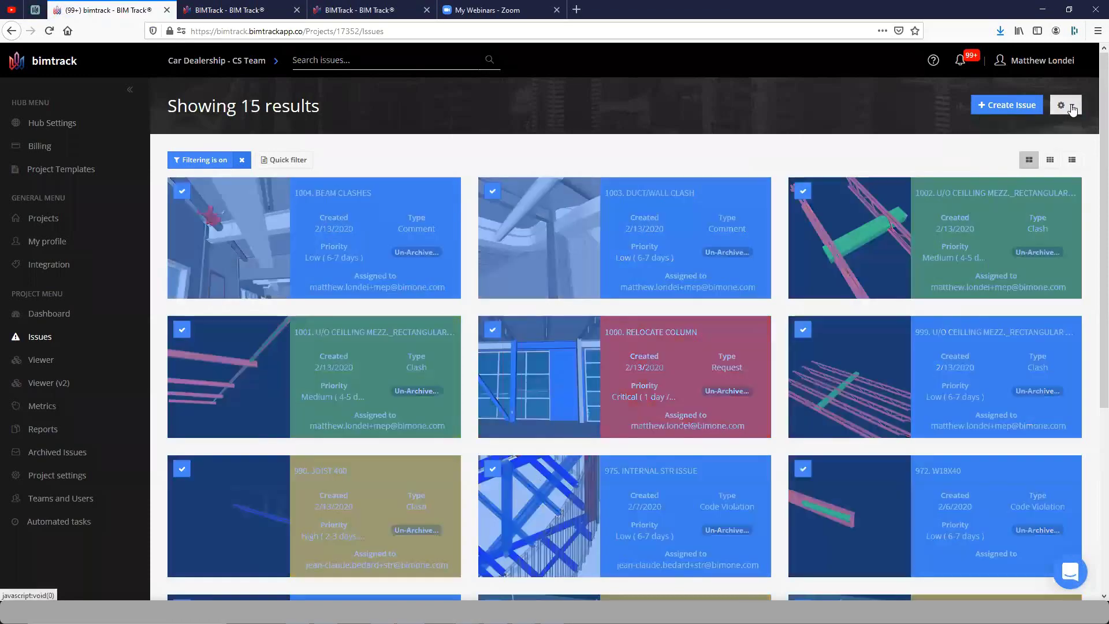
{"action": "left_click", "coordinate": [1066, 106]}
{"action": "left_click", "coordinate": [1002, 290]}
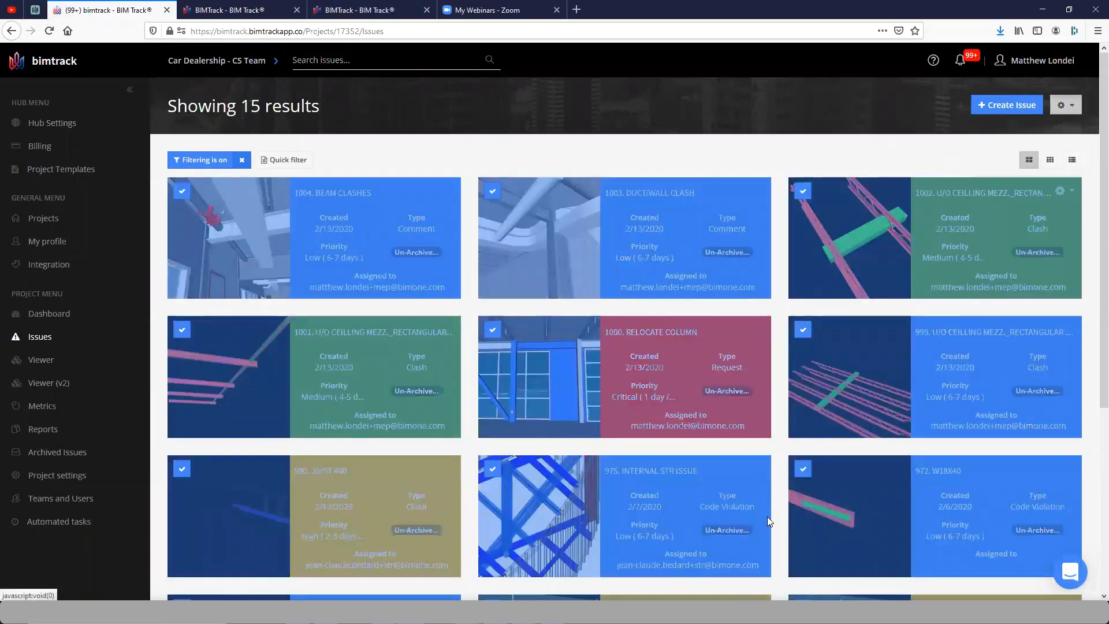
{"action": "left_click", "coordinate": [679, 140]}
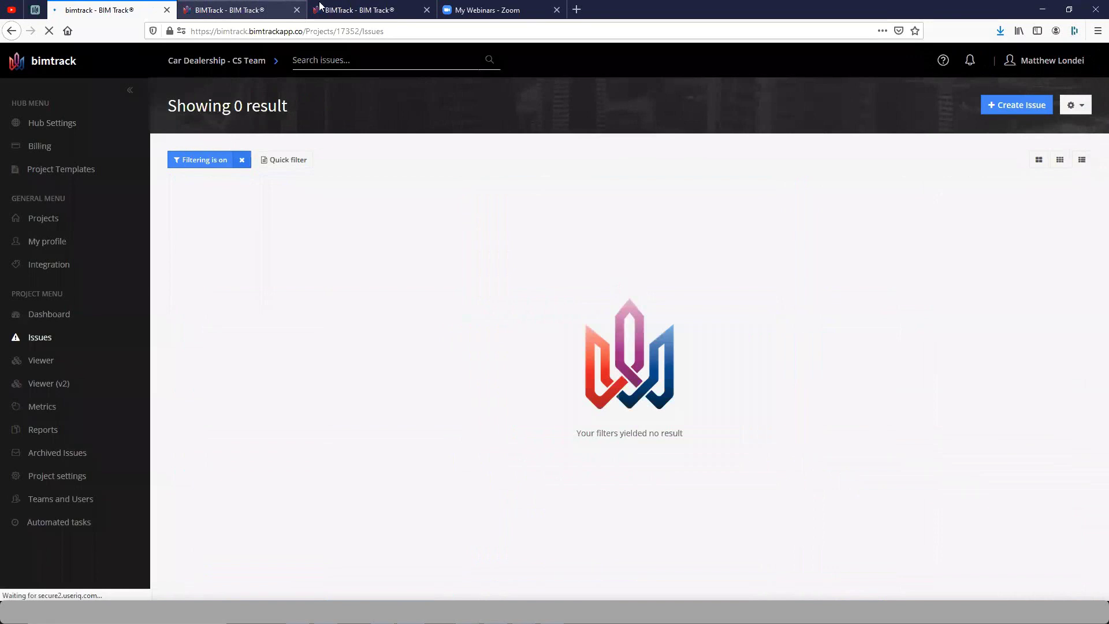
Glance at the other generated report and check the project's archived issues list for the archived issues
{"action": "left_click", "coordinate": [321, 7]}
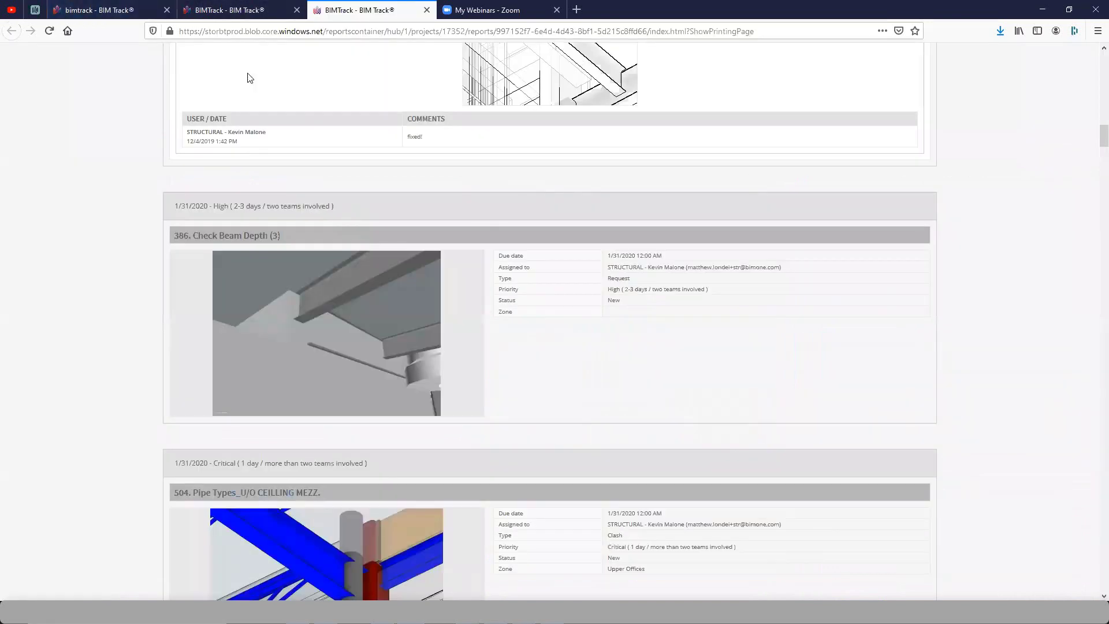
{"action": "left_click", "coordinate": [52, 10]}
{"action": "left_click", "coordinate": [57, 457]}
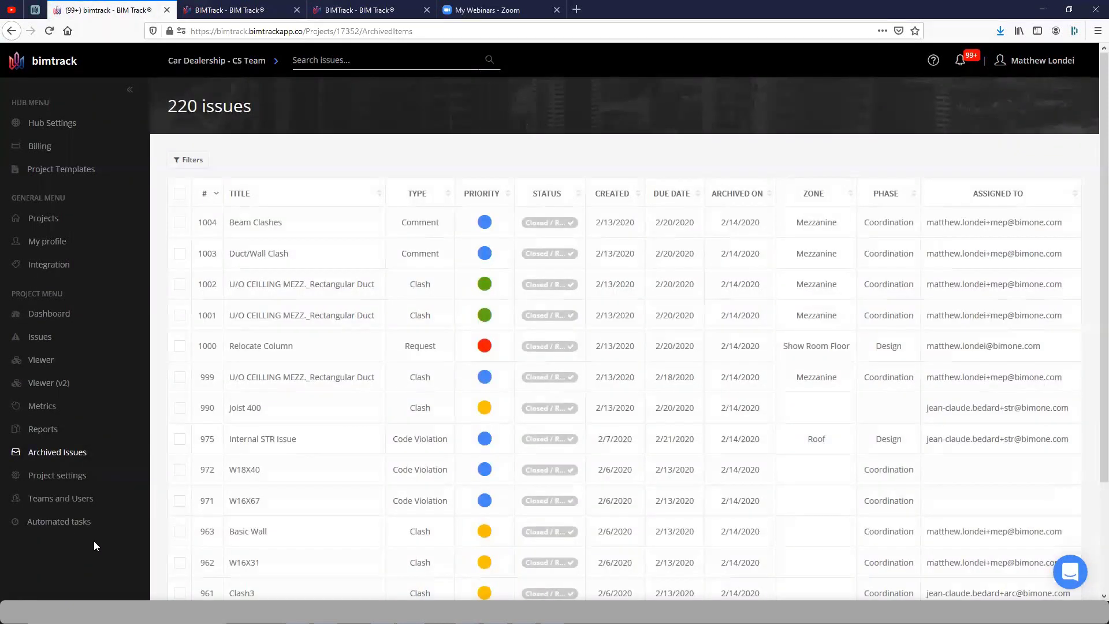
Expand the Weekly Coordination Meeting report in the project's automated tasks and delete that task
{"action": "left_click", "coordinate": [55, 438]}
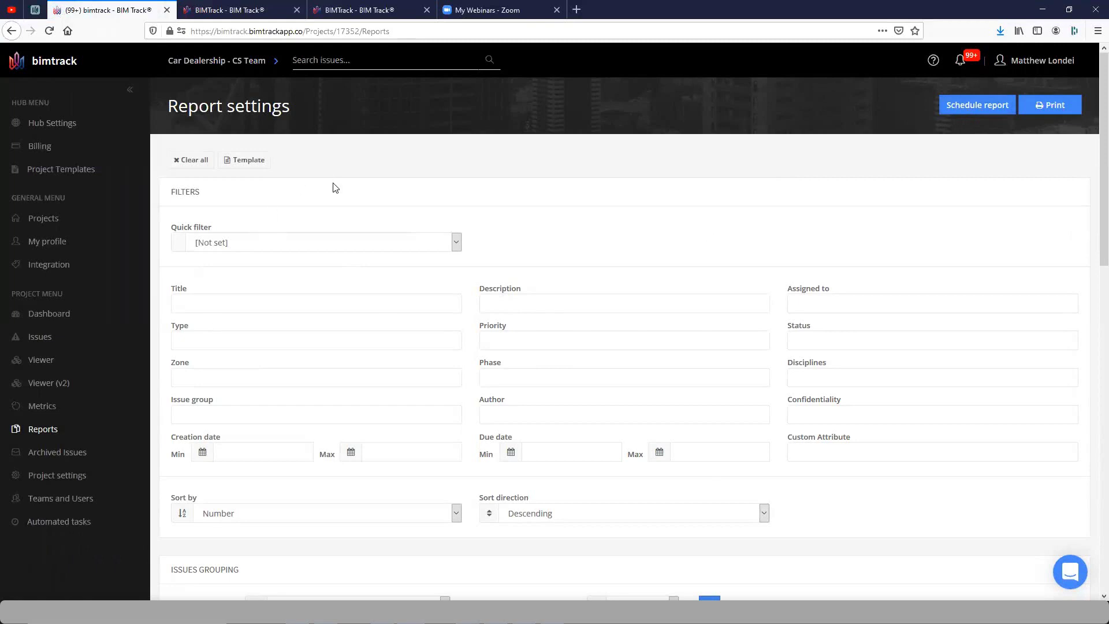
{"action": "left_click", "coordinate": [69, 521]}
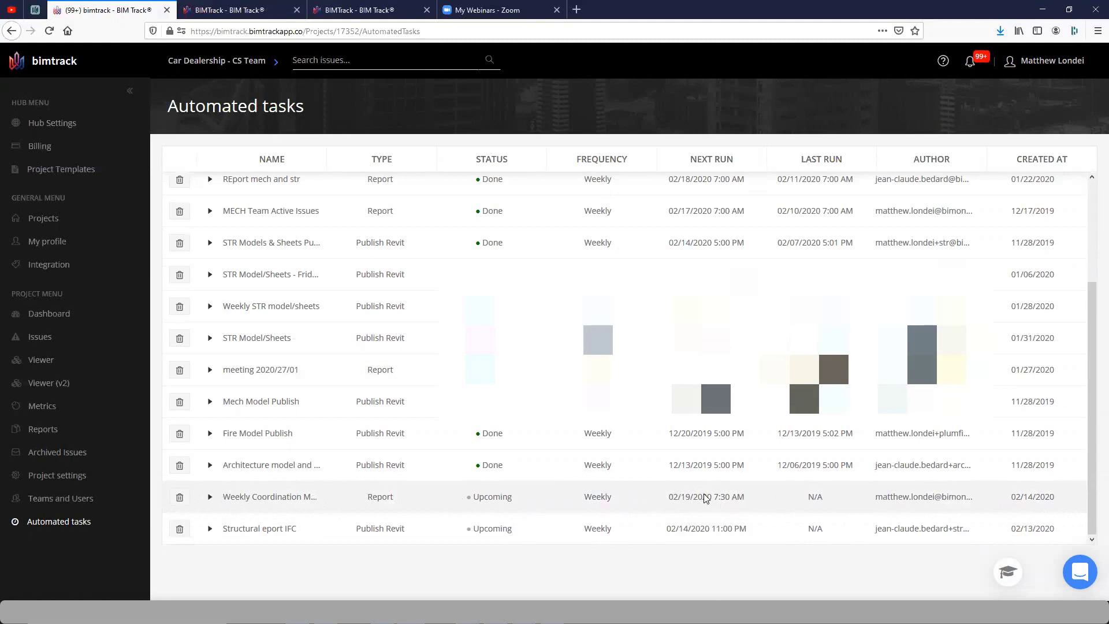
{"action": "left_click", "coordinate": [210, 497]}
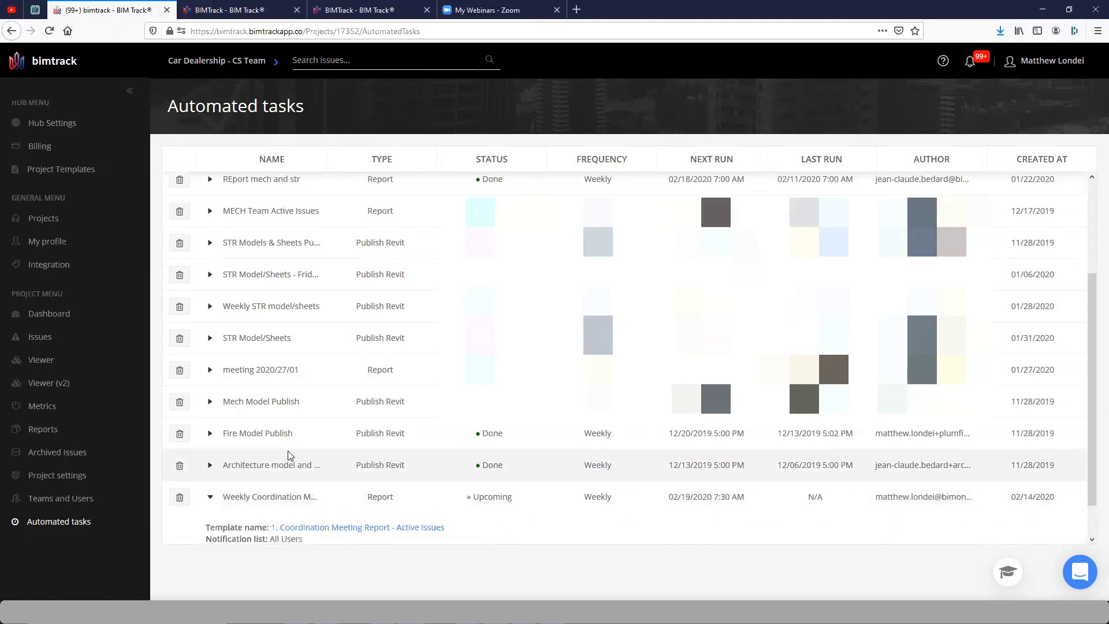
{"action": "scroll", "coordinate": [289, 456], "scroll_direction": "down", "scroll_amount": 1}
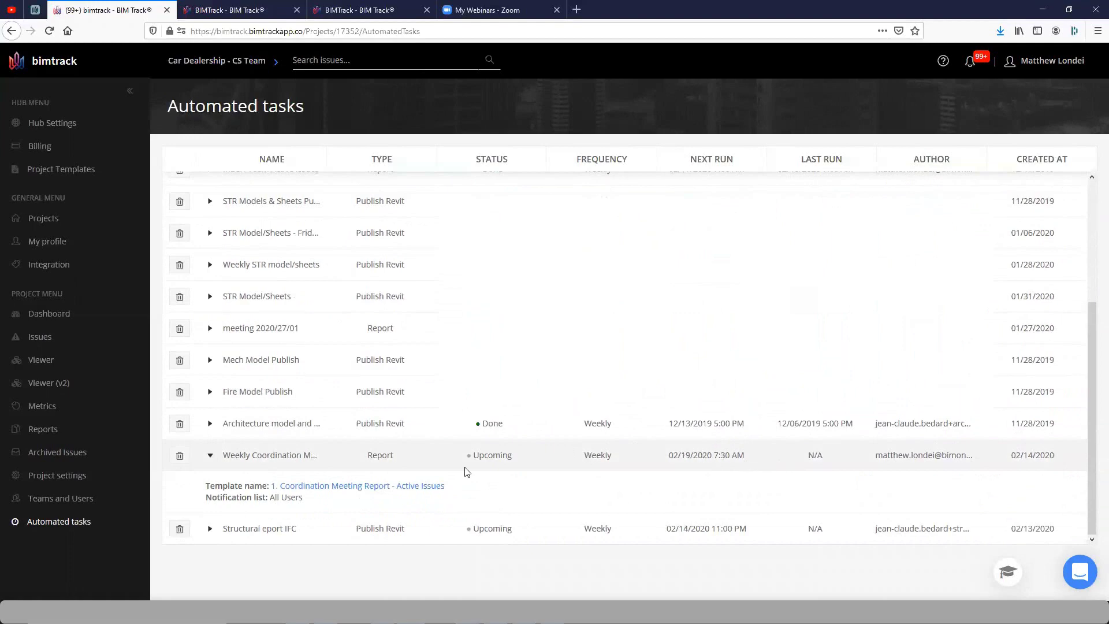
{"action": "left_click", "coordinate": [180, 456]}
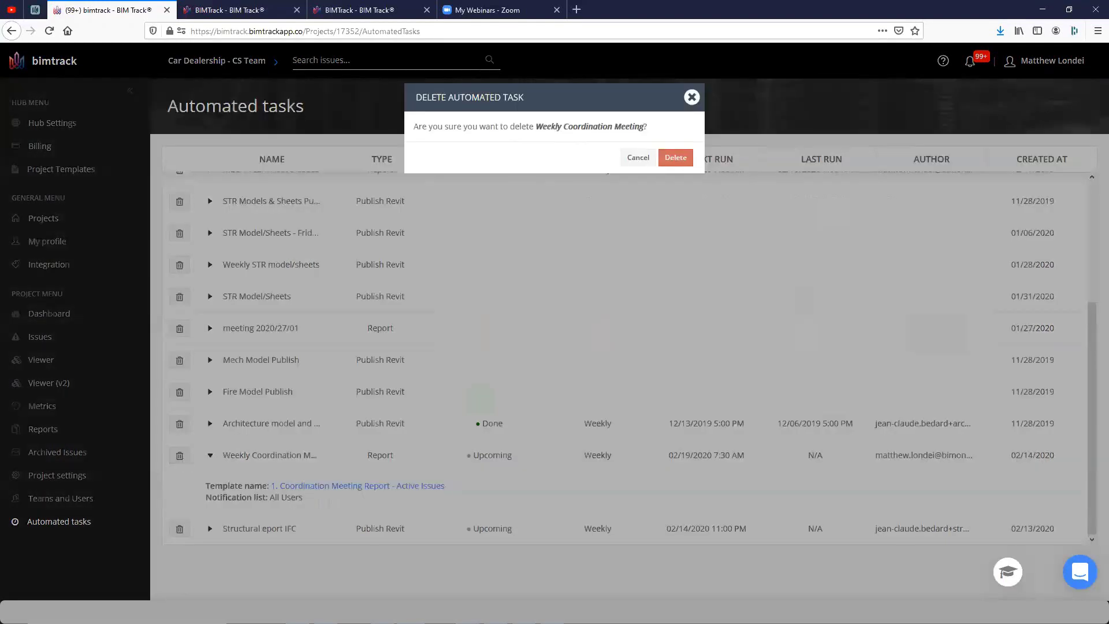
{"action": "left_click", "coordinate": [676, 158]}
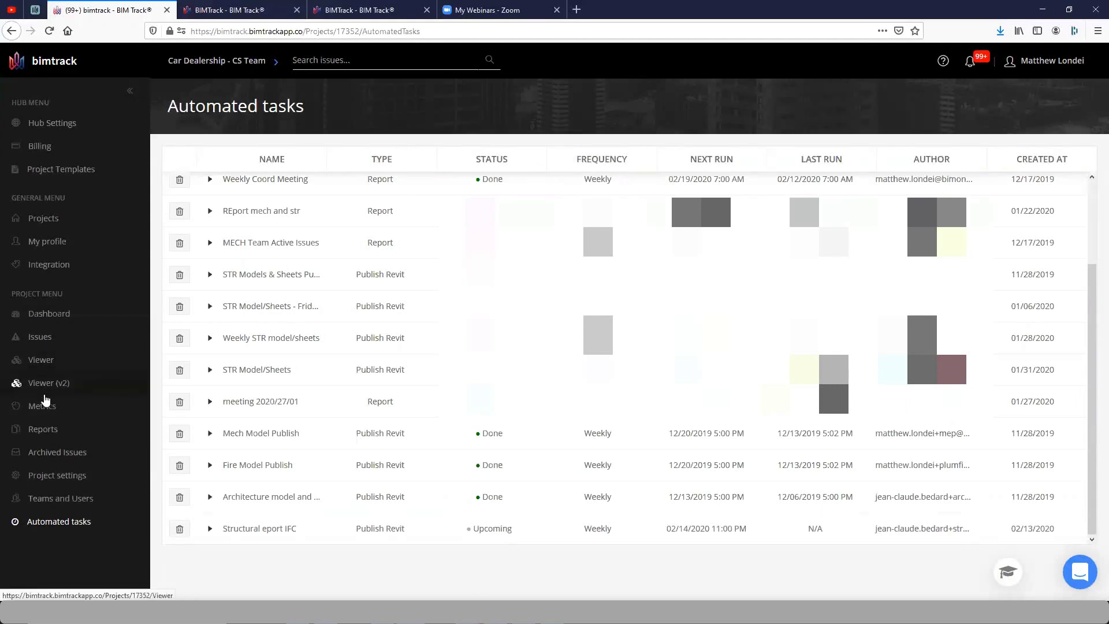
Look over the schedule options for creating an automated report, and close them without scheduling anything
{"action": "left_click", "coordinate": [42, 429]}
{"action": "left_click", "coordinate": [961, 106]}
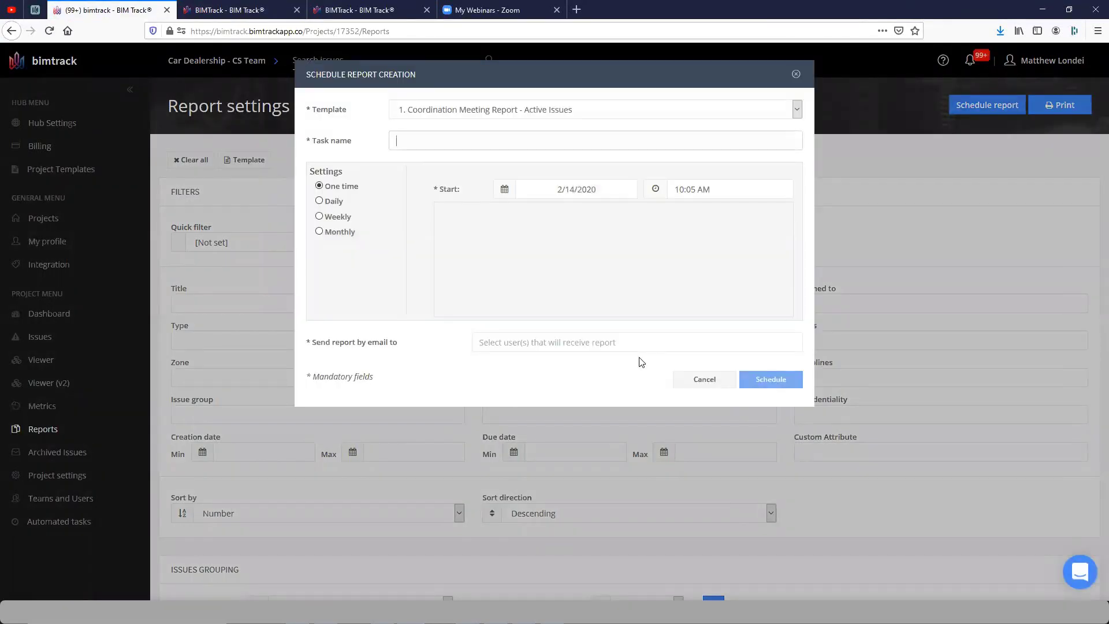
{"action": "left_click", "coordinate": [691, 382]}
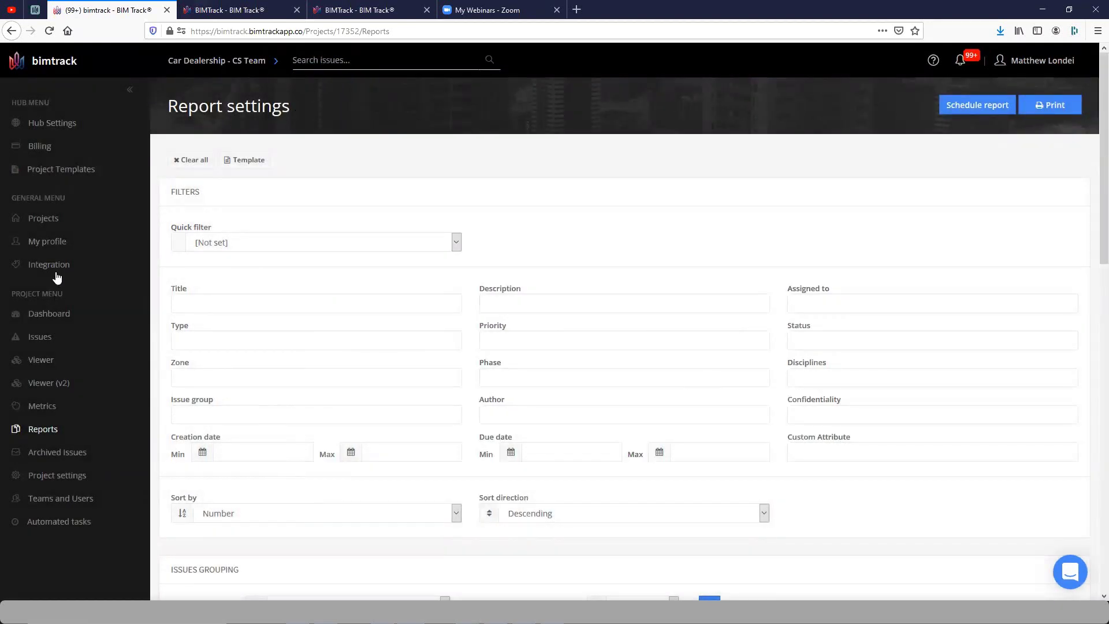
Open the user profile and view the e-mail frequency options for issue update notifications without changing the selection
{"action": "mouse_move", "coordinate": [64, 245]}
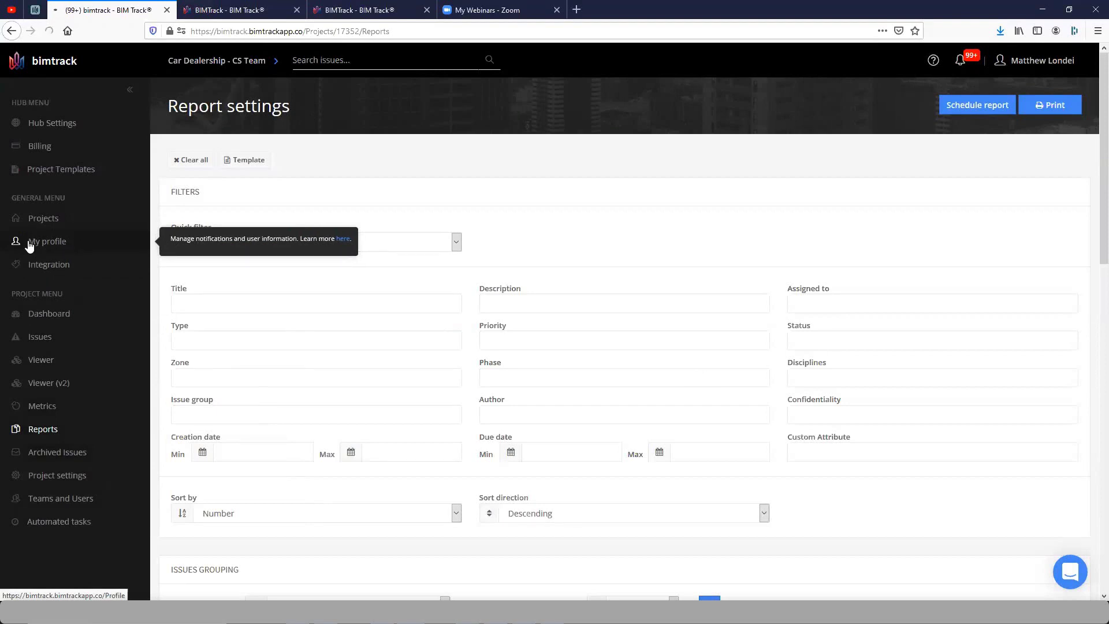
{"action": "left_click", "coordinate": [92, 247]}
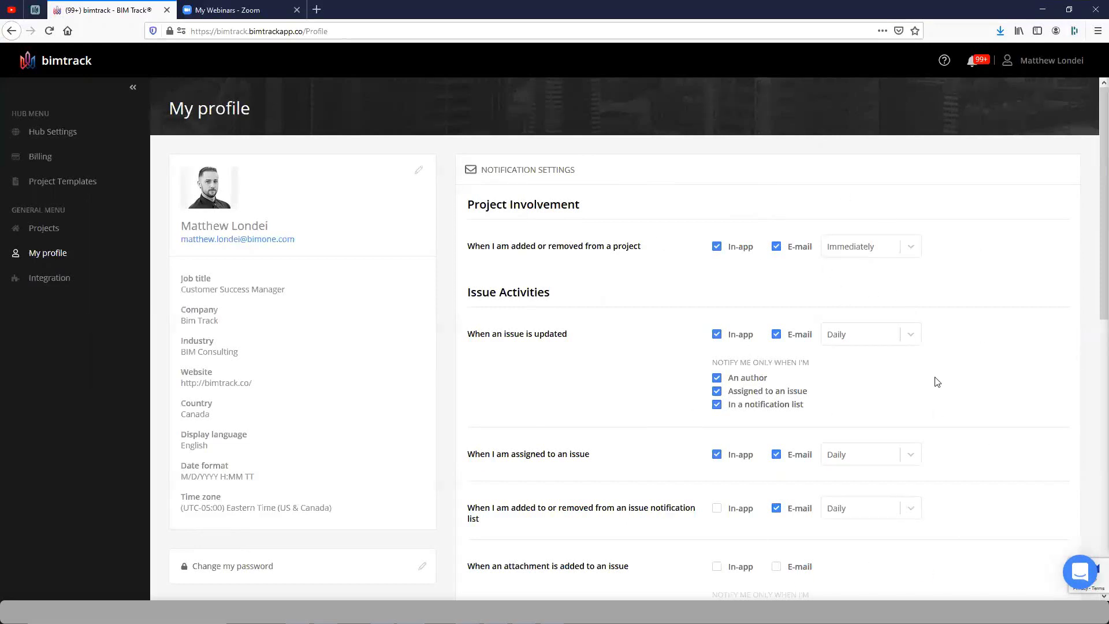
{"action": "left_click", "coordinate": [849, 340]}
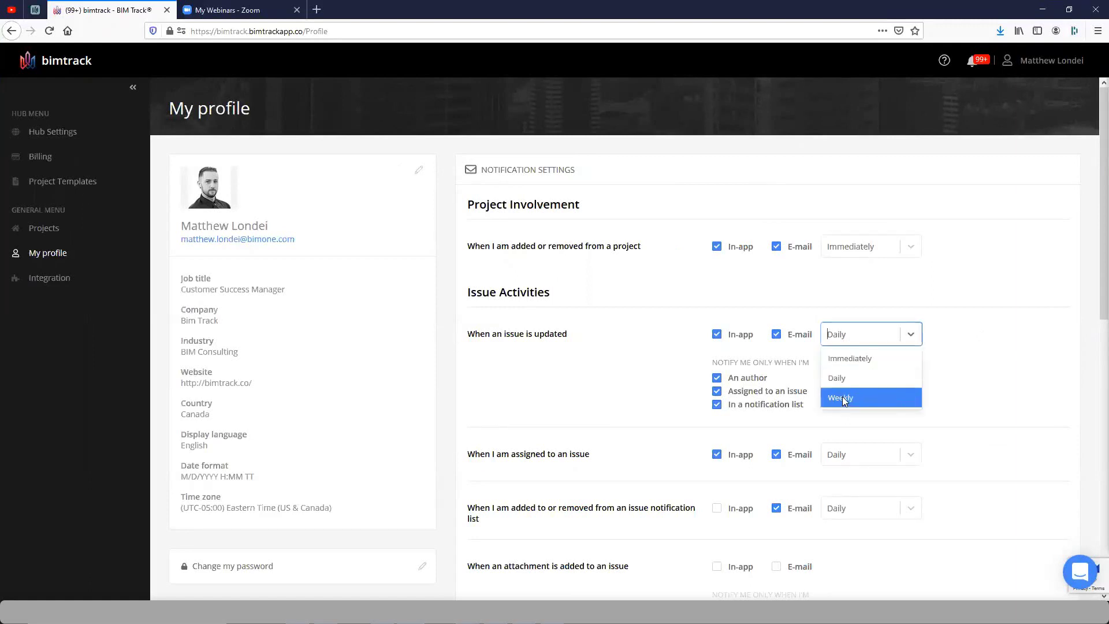
{"action": "left_click", "coordinate": [962, 378]}
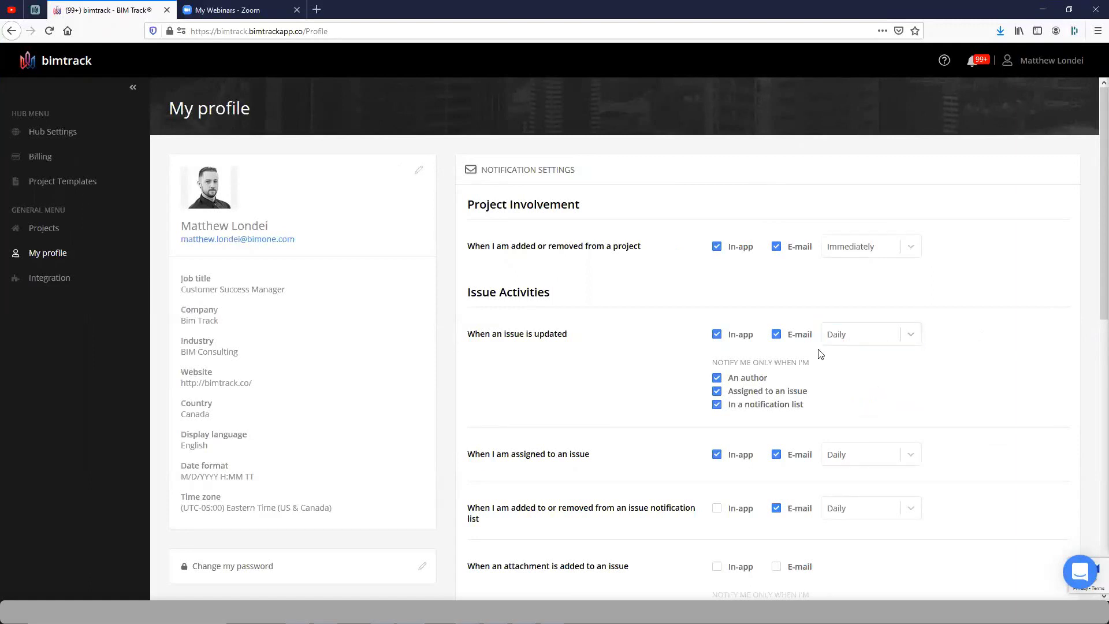
Switch e-mail notifications for issue updates off and on again, and look through the remaining notification settings
{"action": "left_click", "coordinate": [777, 336]}
{"action": "left_click", "coordinate": [777, 335]}
{"action": "scroll", "coordinate": [840, 367], "scroll_direction": "down", "scroll_amount": 6}
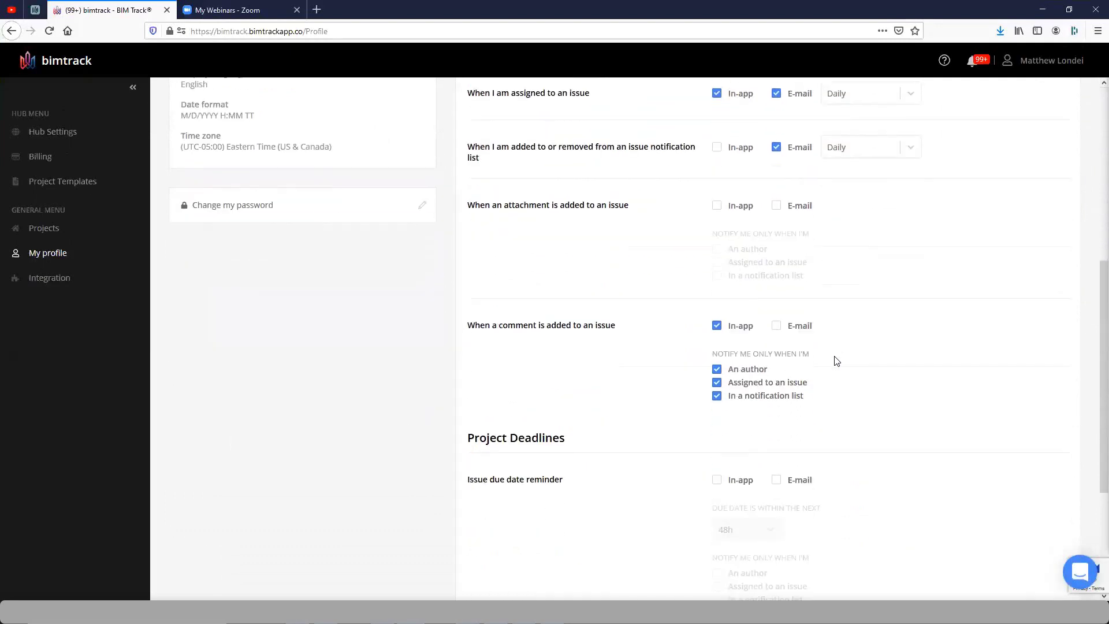
{"action": "scroll", "coordinate": [836, 362], "scroll_direction": "up", "scroll_amount": 6}
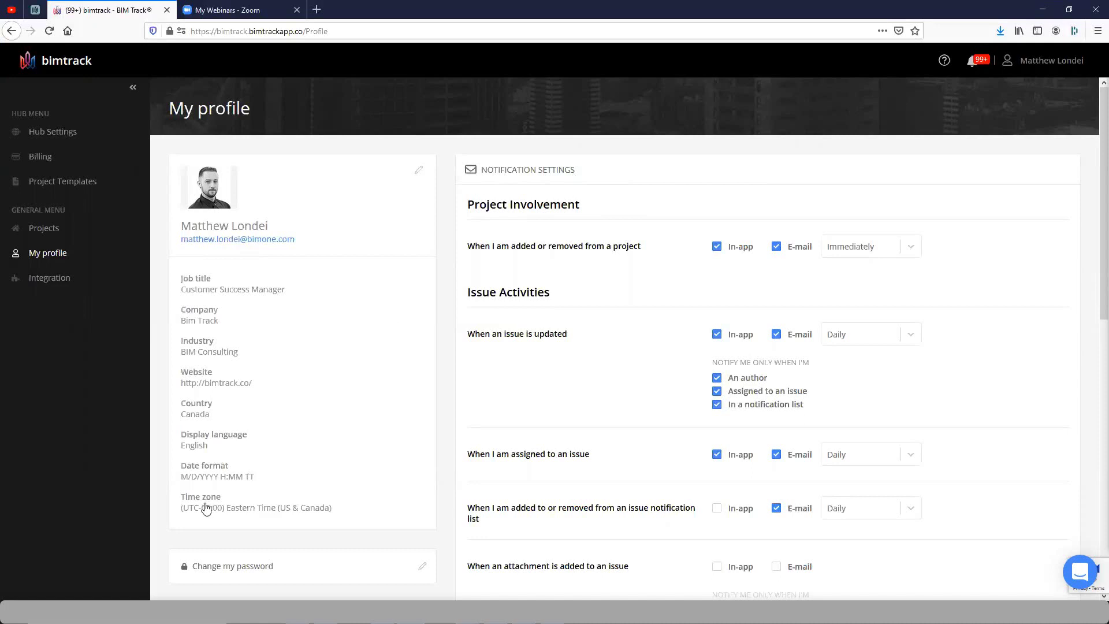
Browse the list of BIM software add-ins available for download, and return to the hub's projects list
{"action": "left_click", "coordinate": [91, 279]}
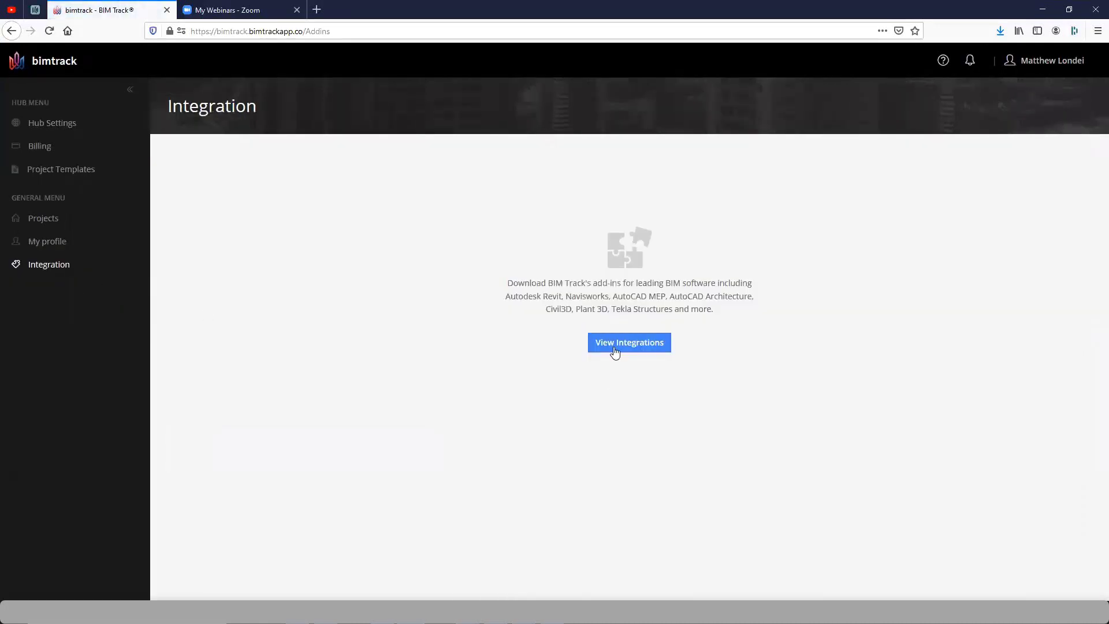
{"action": "left_click", "coordinate": [614, 345]}
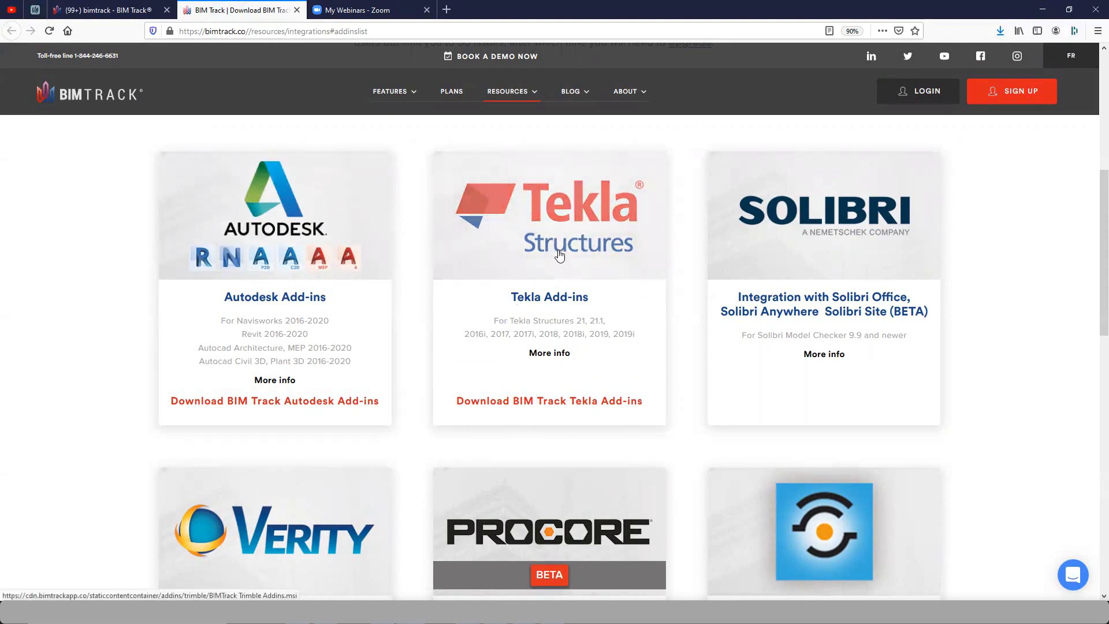
{"action": "left_click", "coordinate": [297, 10]}
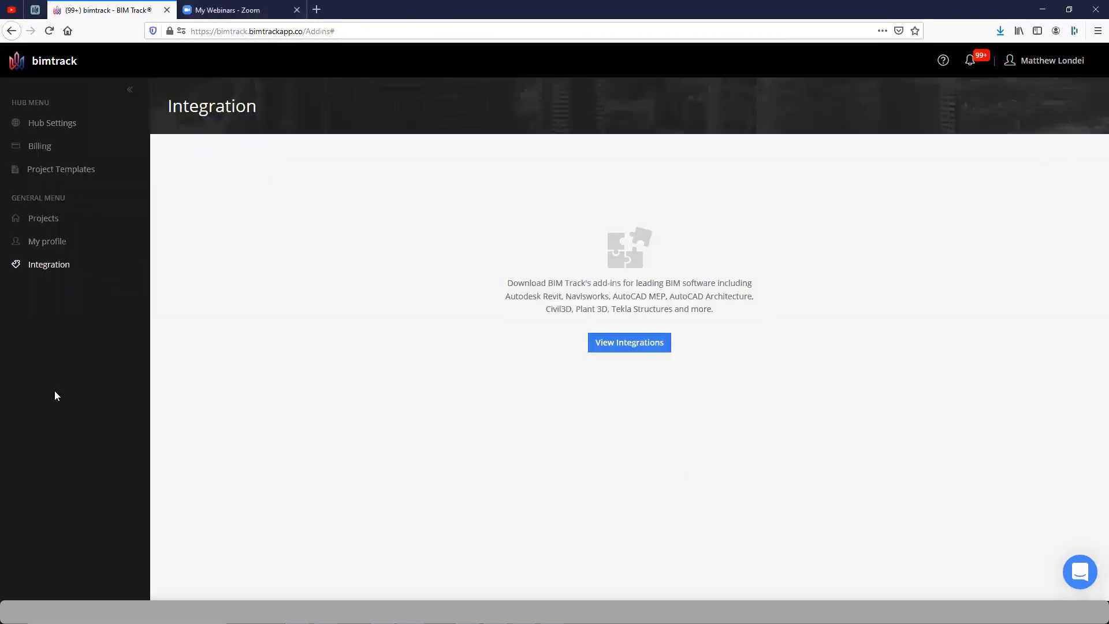
{"action": "left_click", "coordinate": [41, 219]}
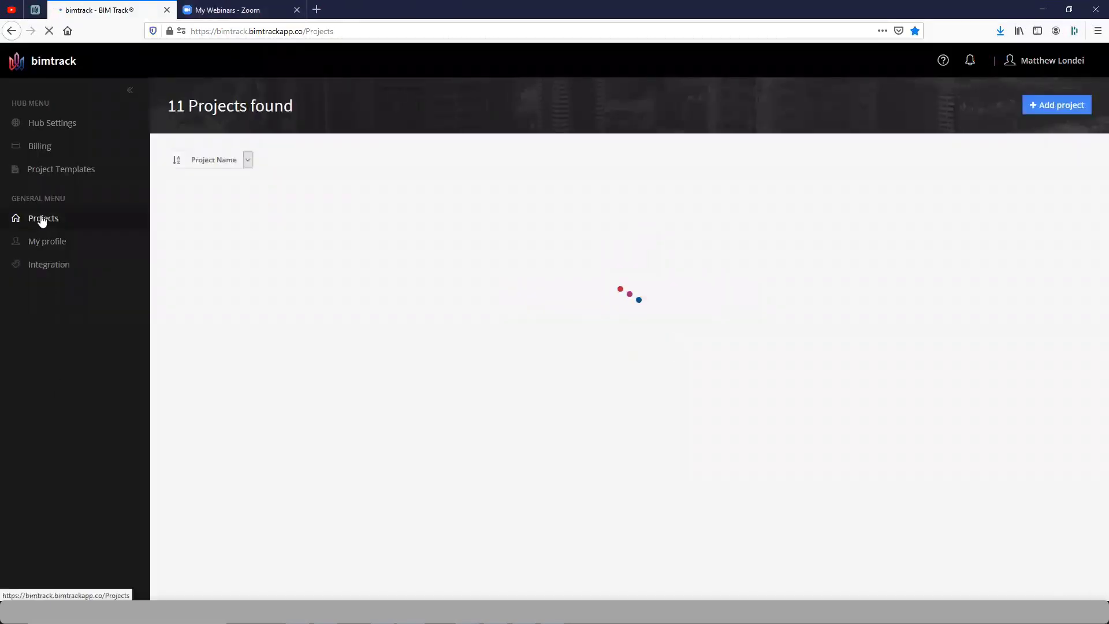